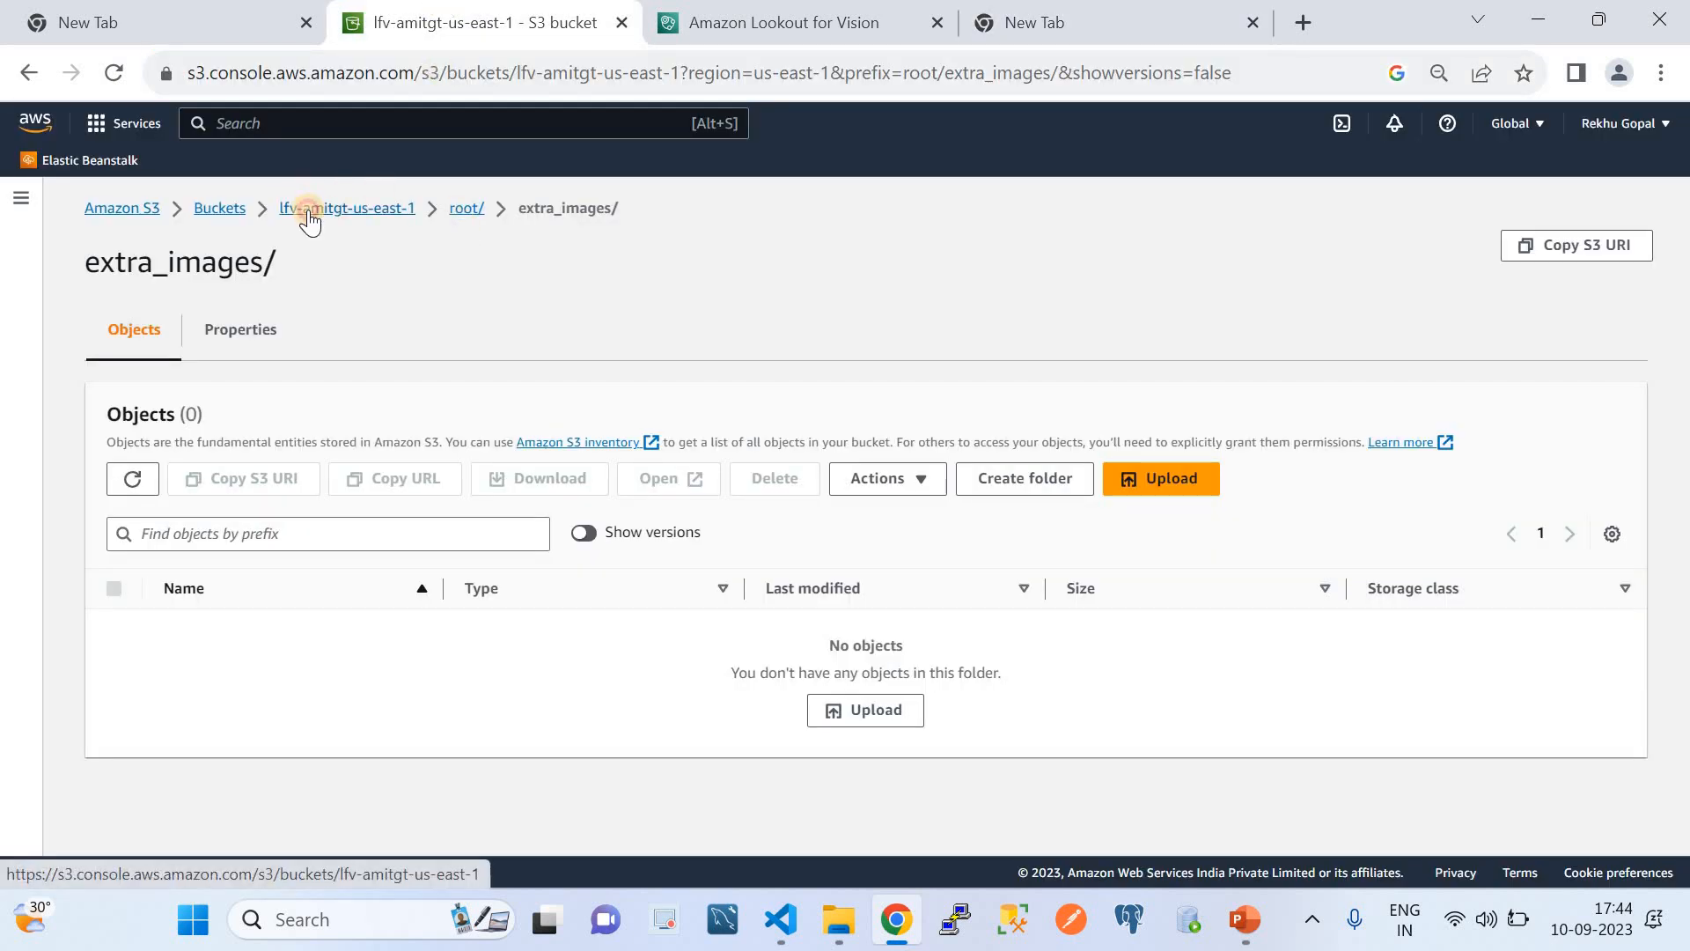
- Open the lfv-amitgt-us-east-1 bucket from the S3 bucket list and check the dataset diagram in the PowerPoint slide
left_click(308, 212)
left_click(227, 212)
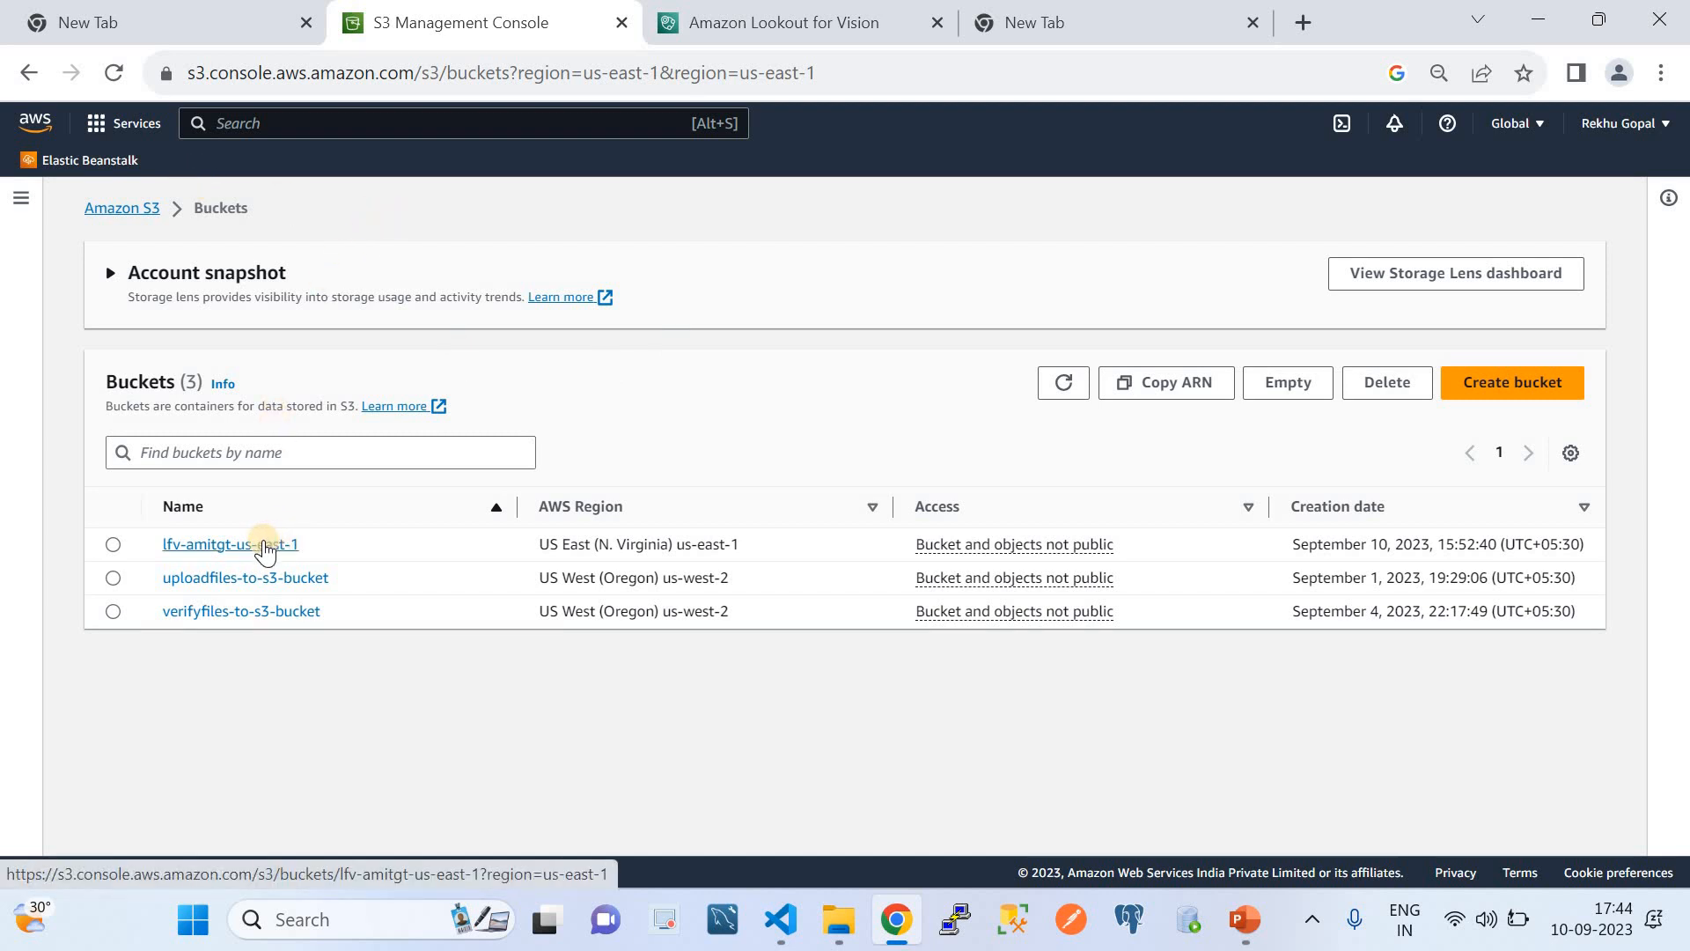
left_click(264, 544)
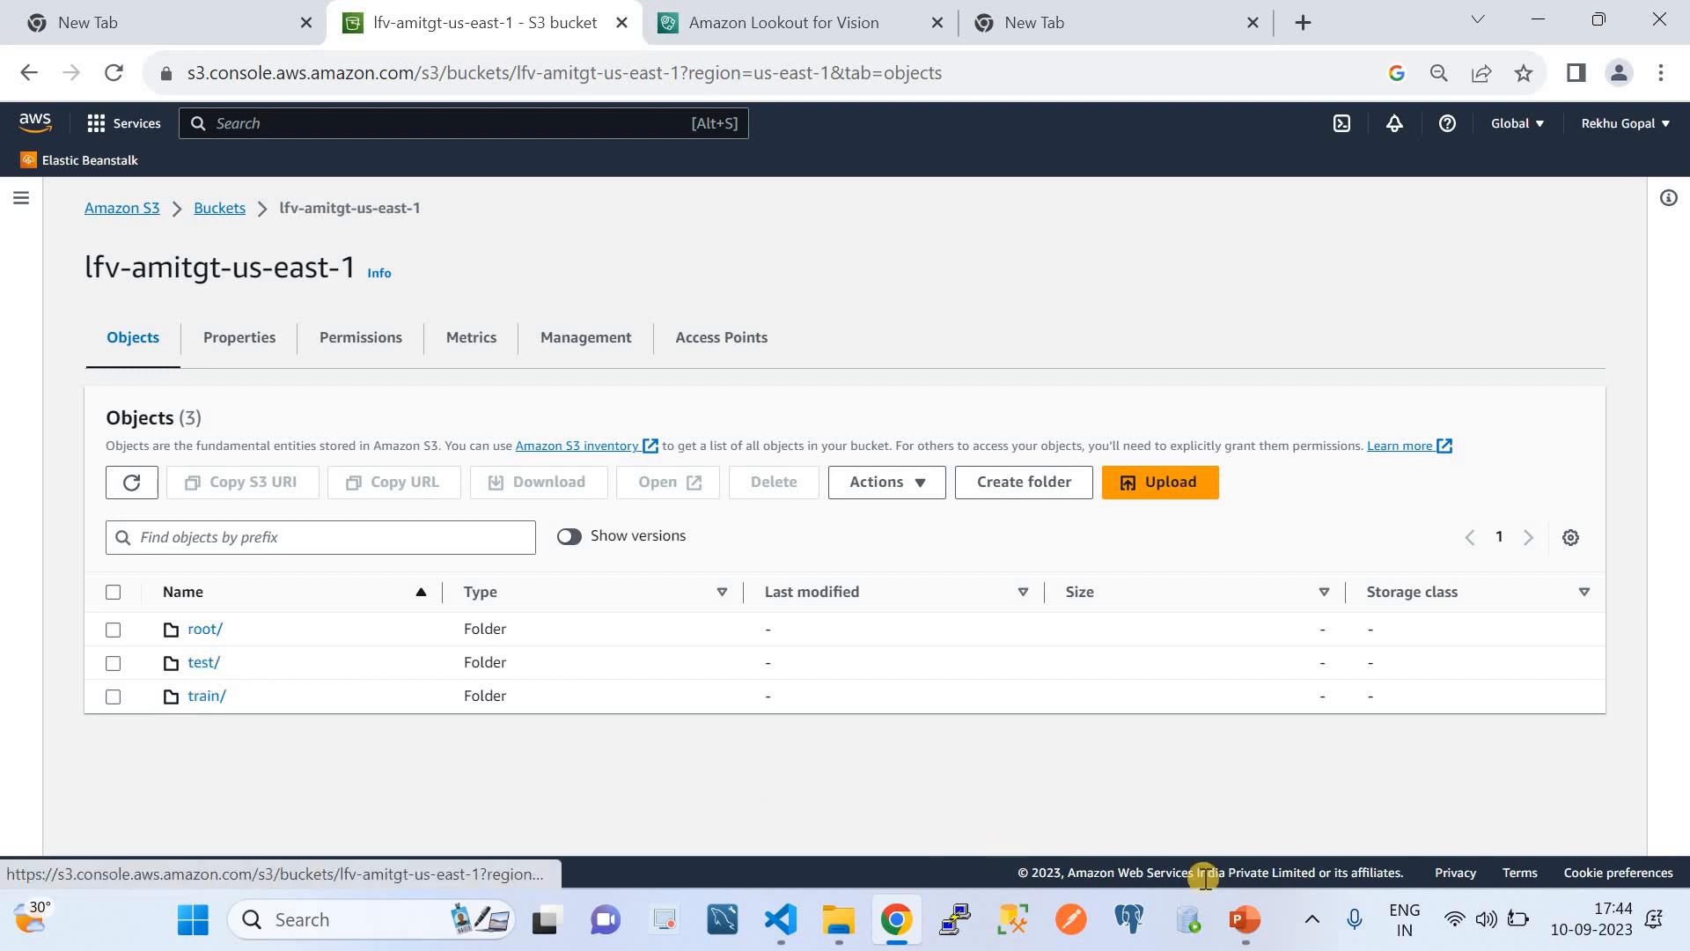
left_click(1245, 919)
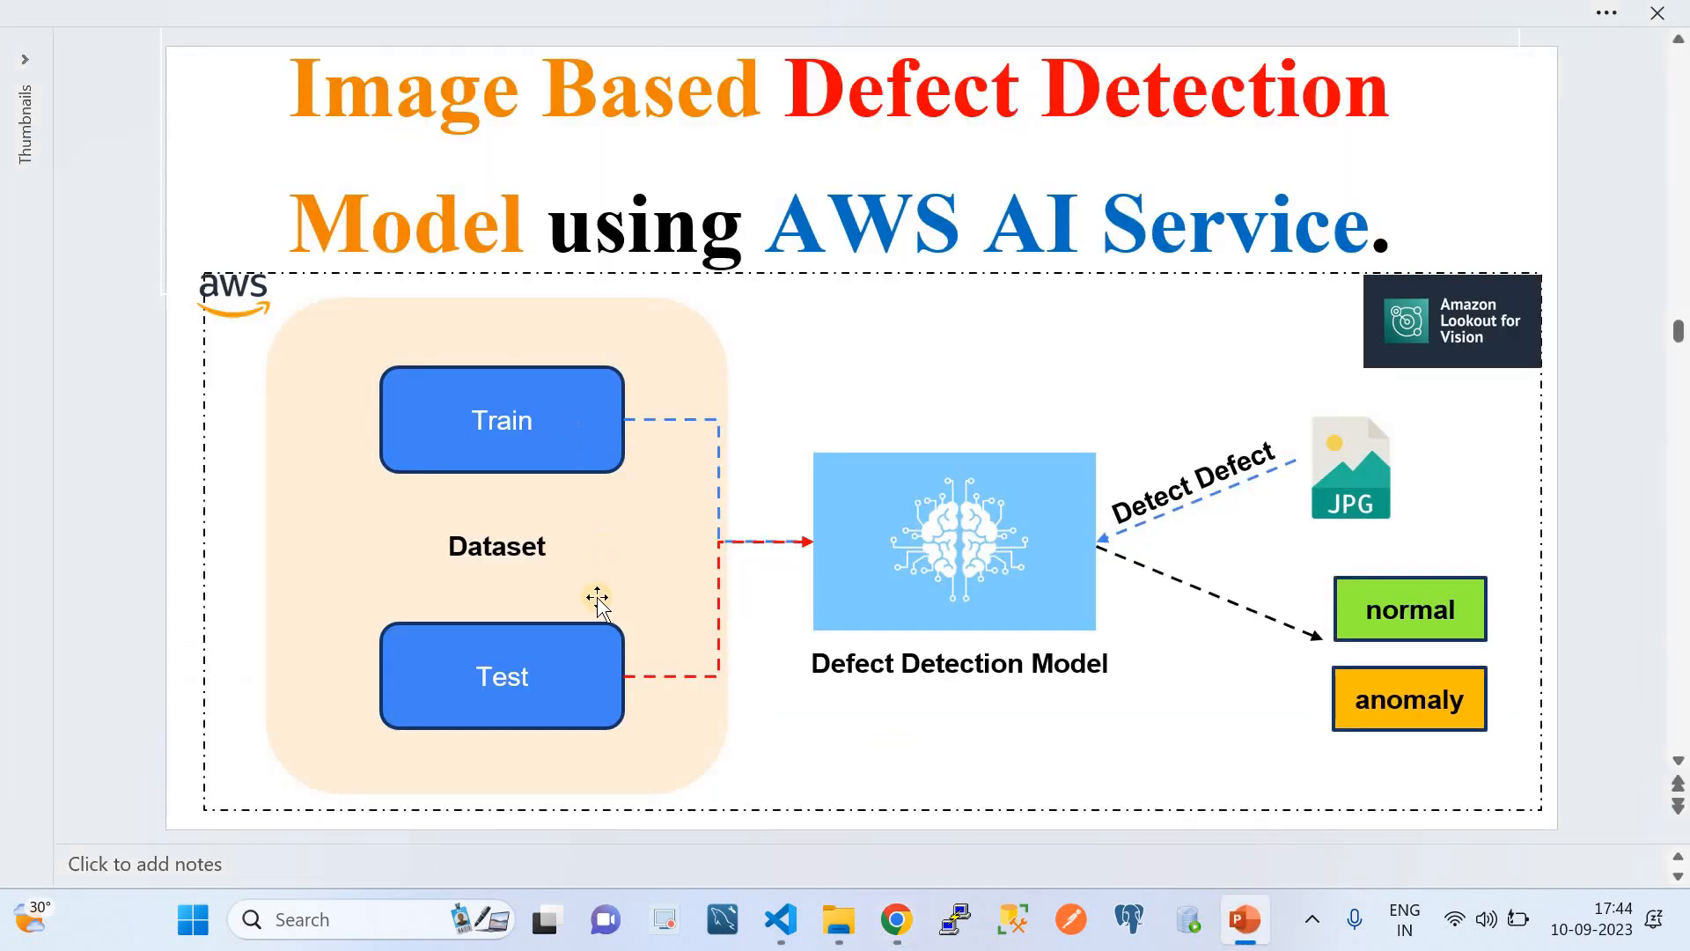
left_click(912, 930)
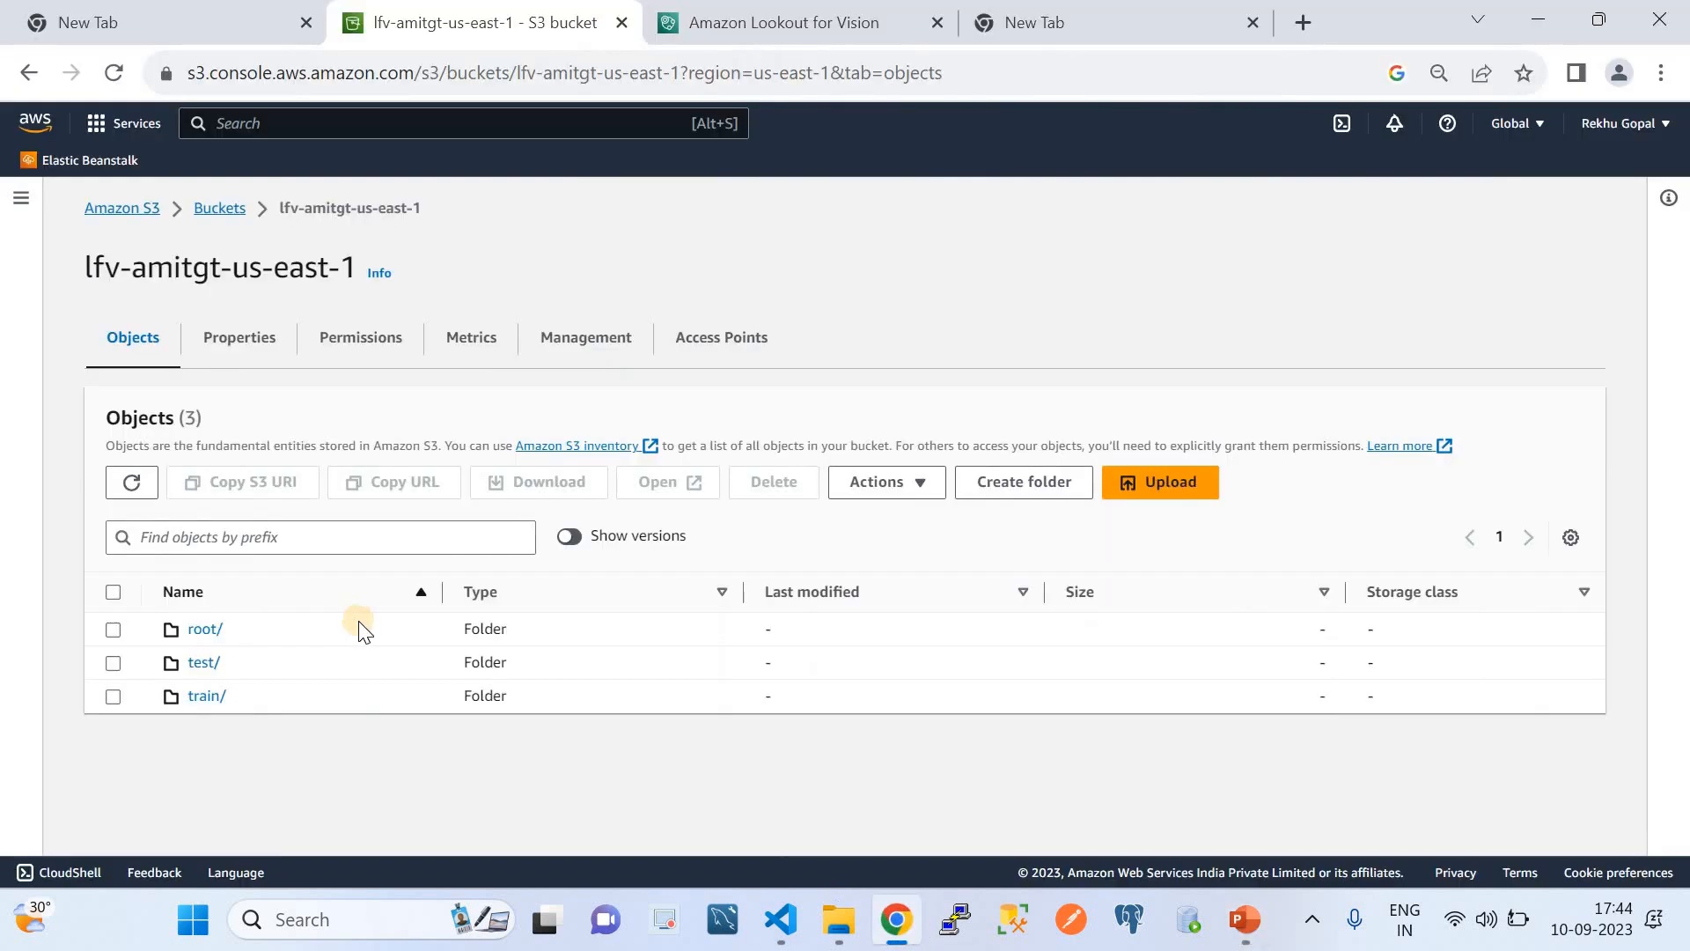
- Look through the anomaly images in the bucket's test folder and return to the bucket's top level
left_click(201, 674)
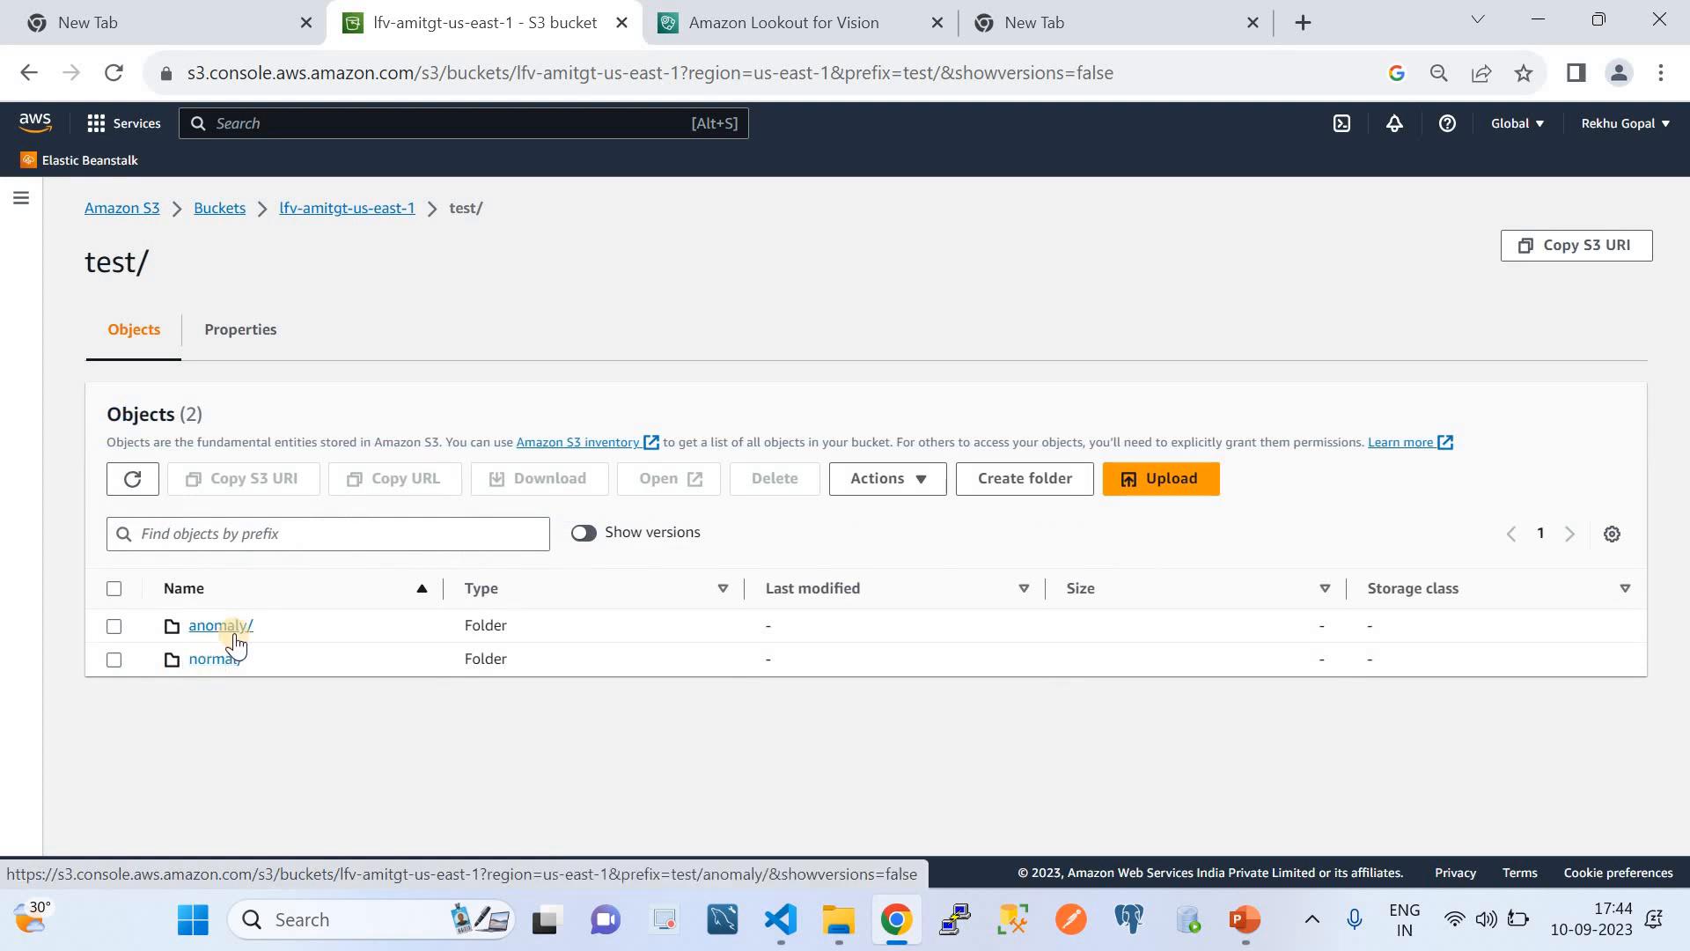
left_click(234, 633)
scroll(398, 729, "down", 2)
scroll(398, 729, "down", 8)
scroll(398, 729, "up", 10)
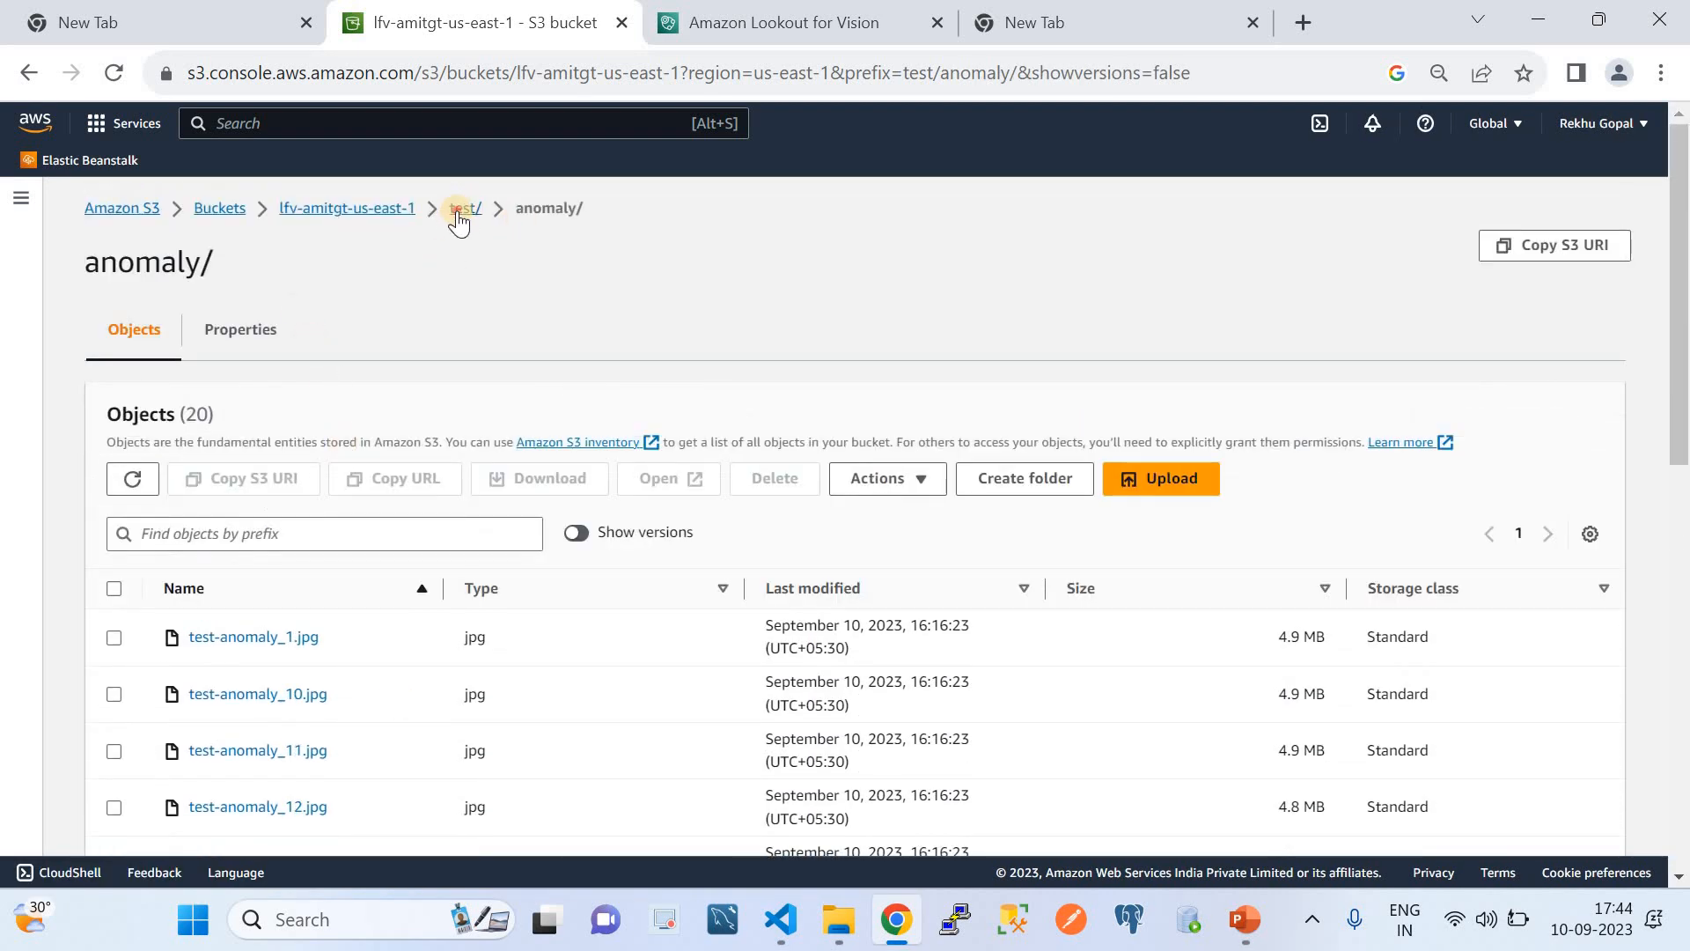
left_click(455, 209)
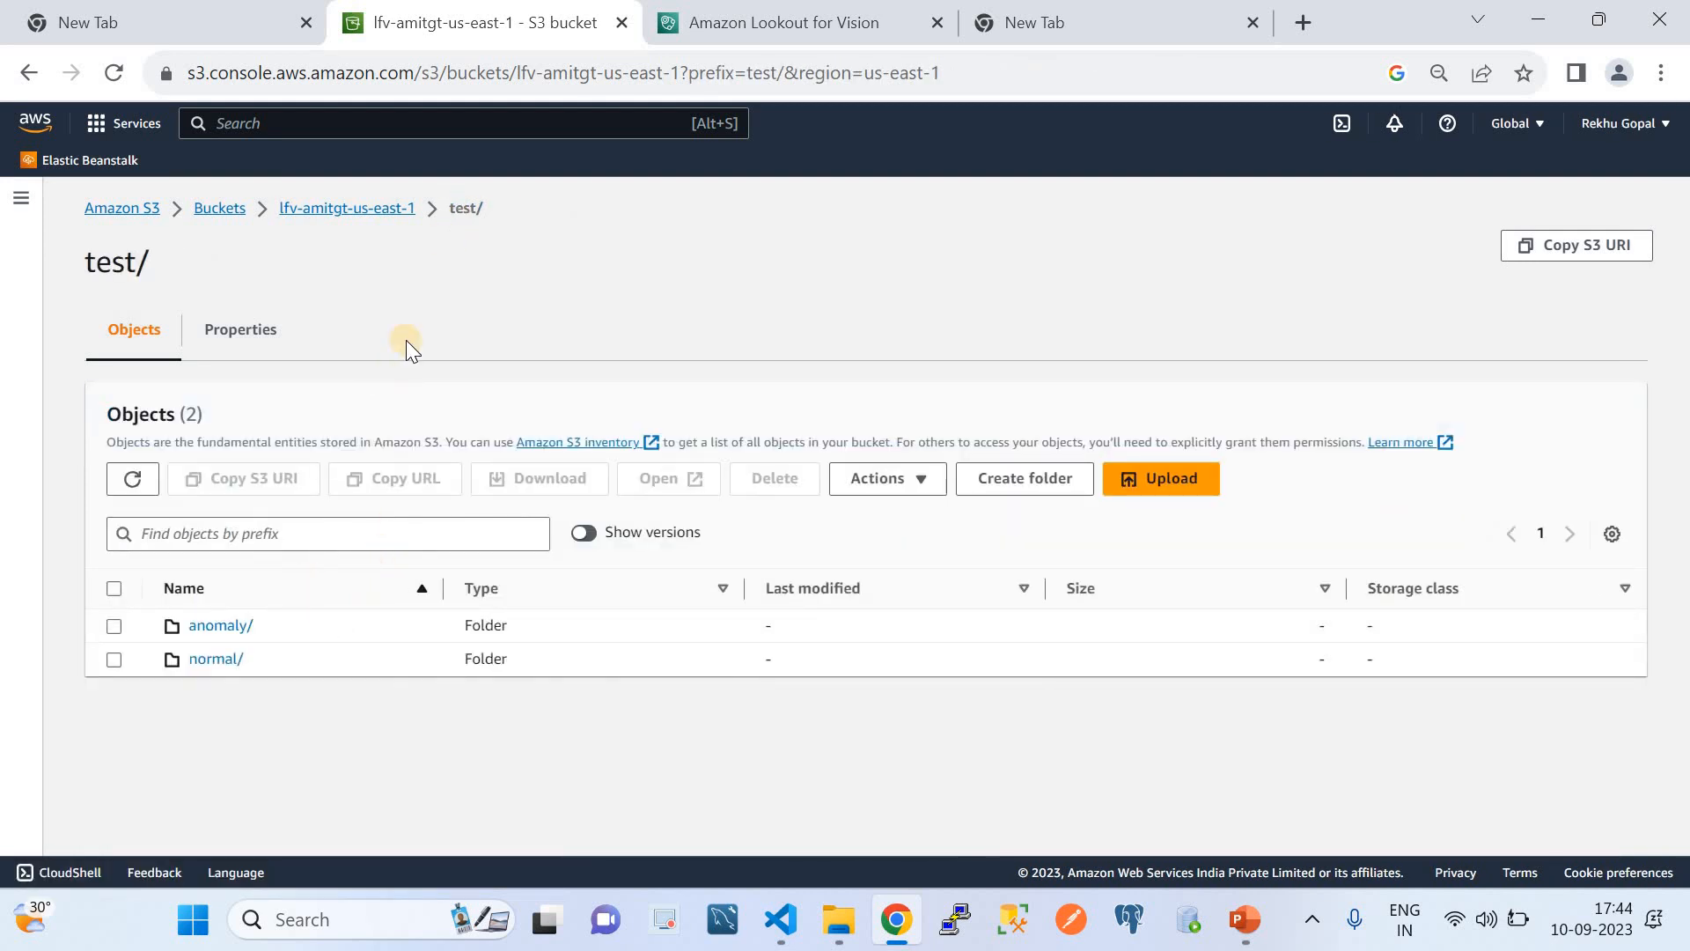
left_click(344, 211)
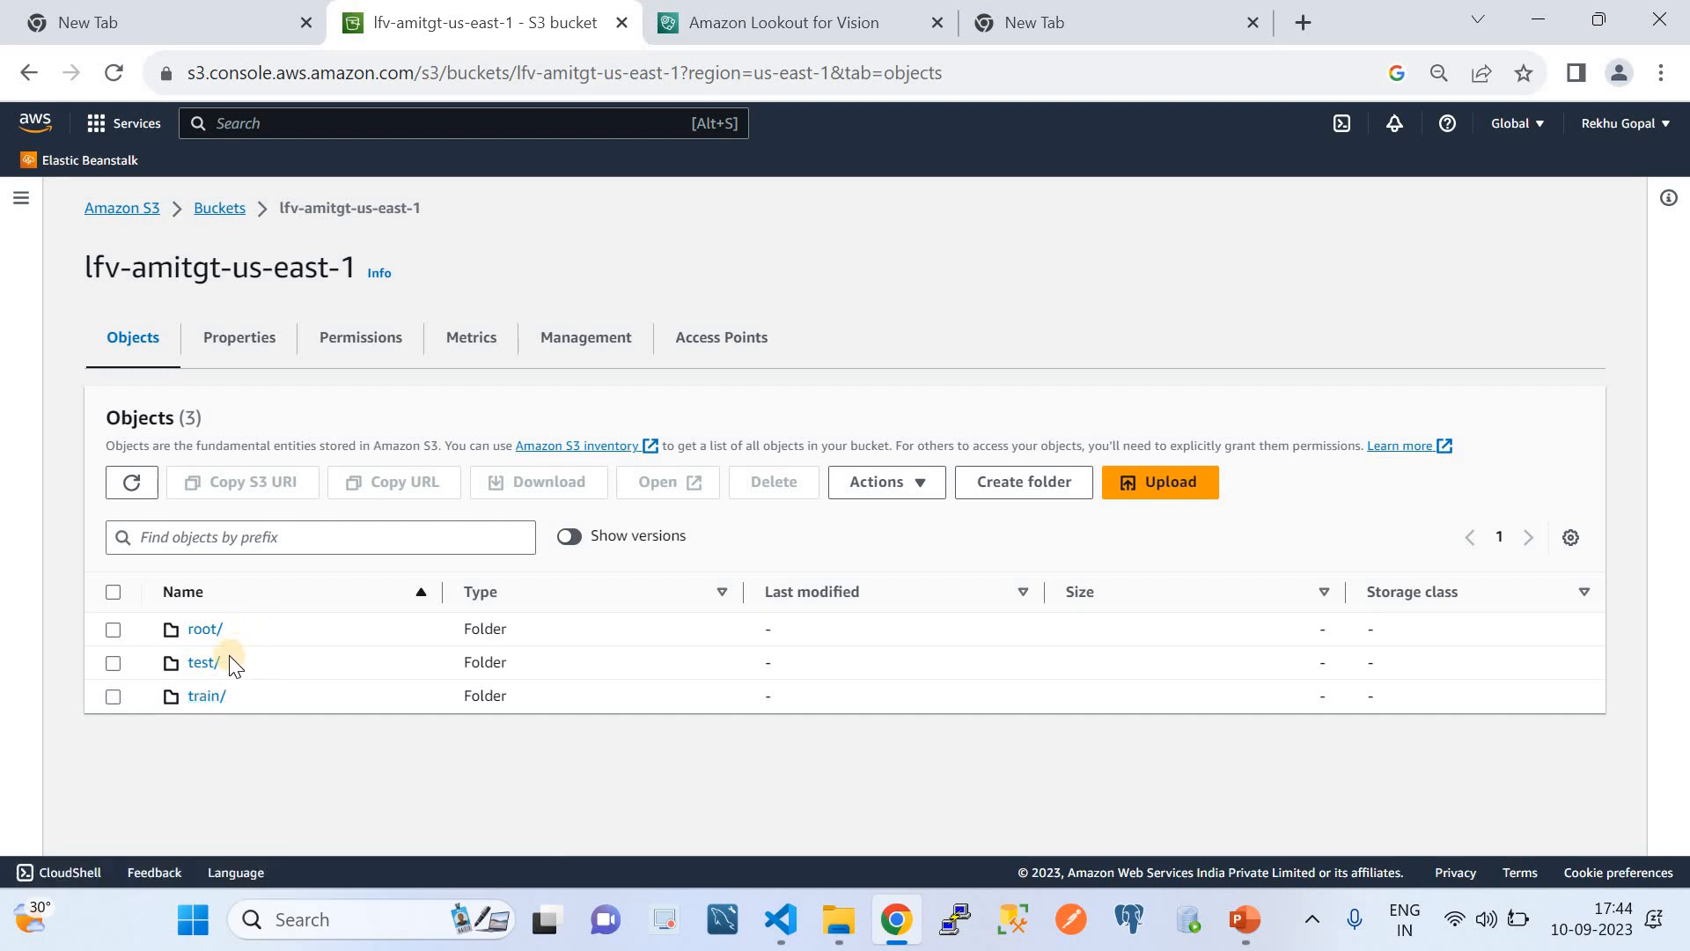
- View the test folder's normal and anomaly subfolders in turn and go back to the bucket's top level
left_click(204, 669)
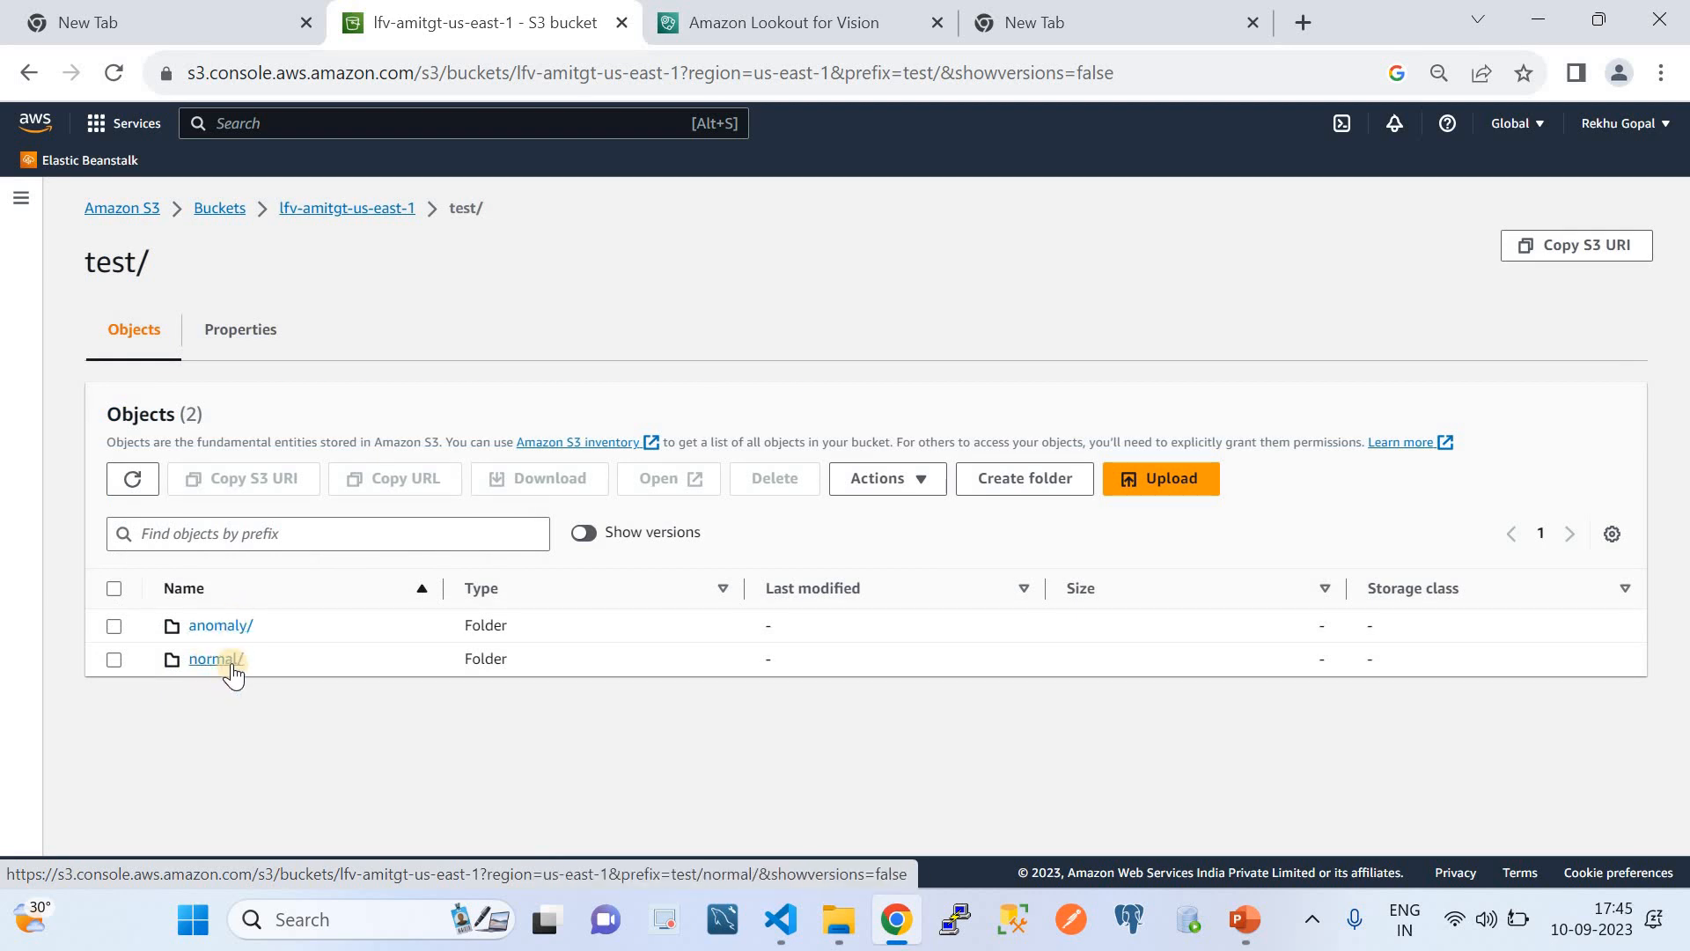
left_click(231, 662)
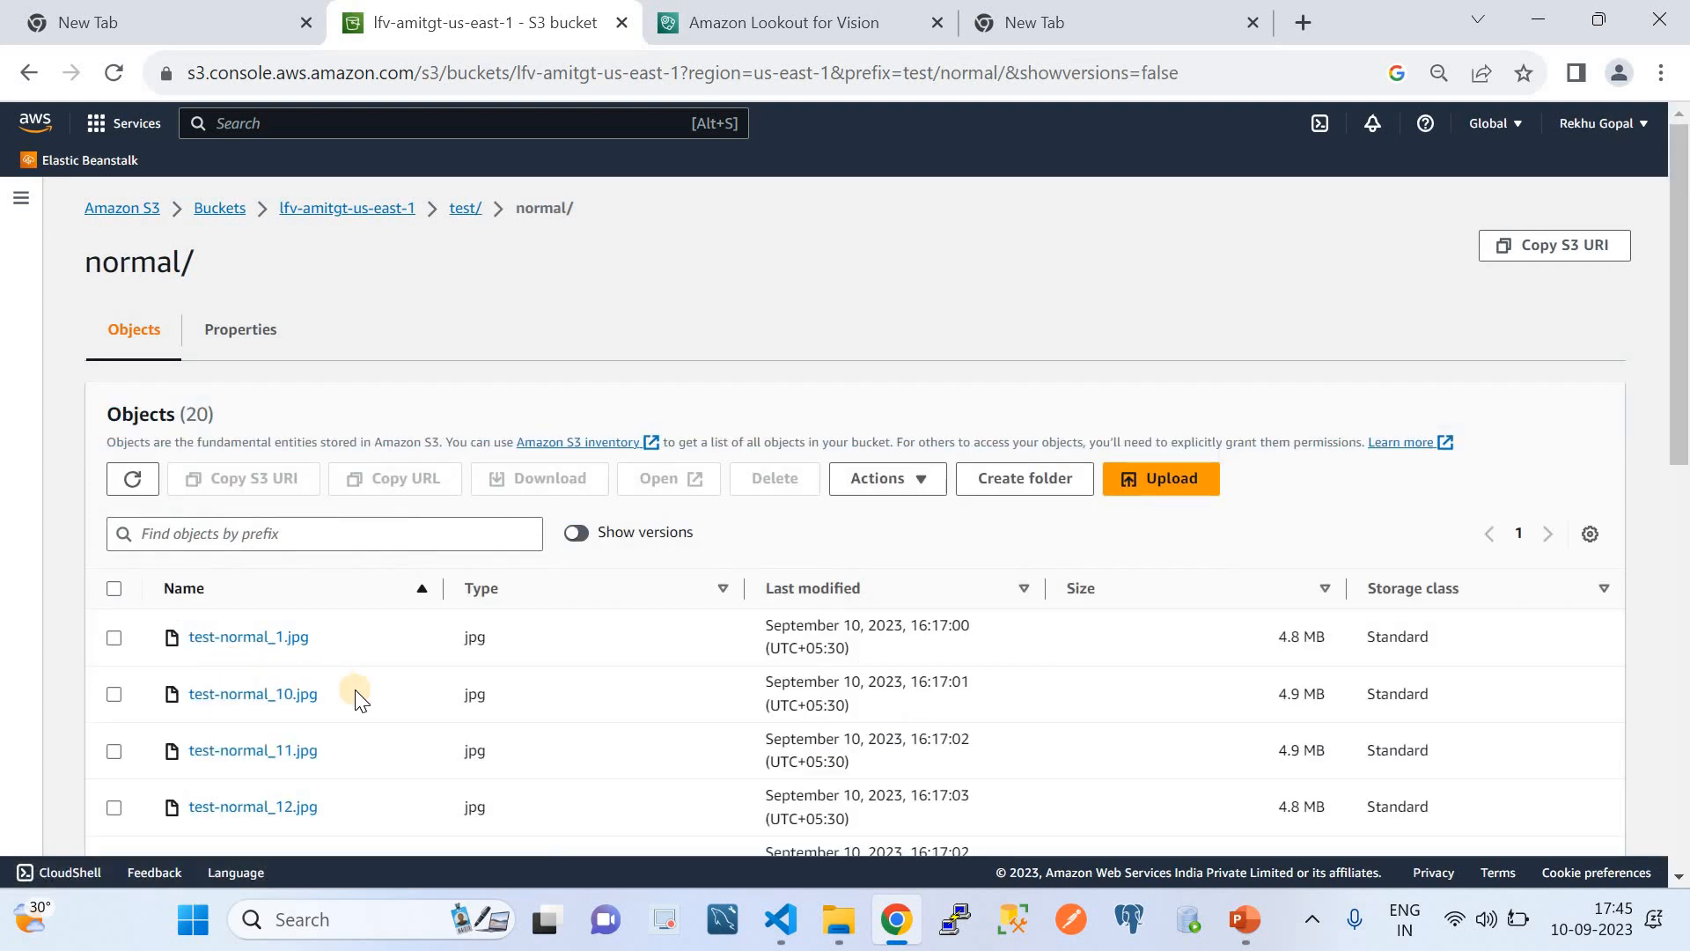
left_click(465, 209)
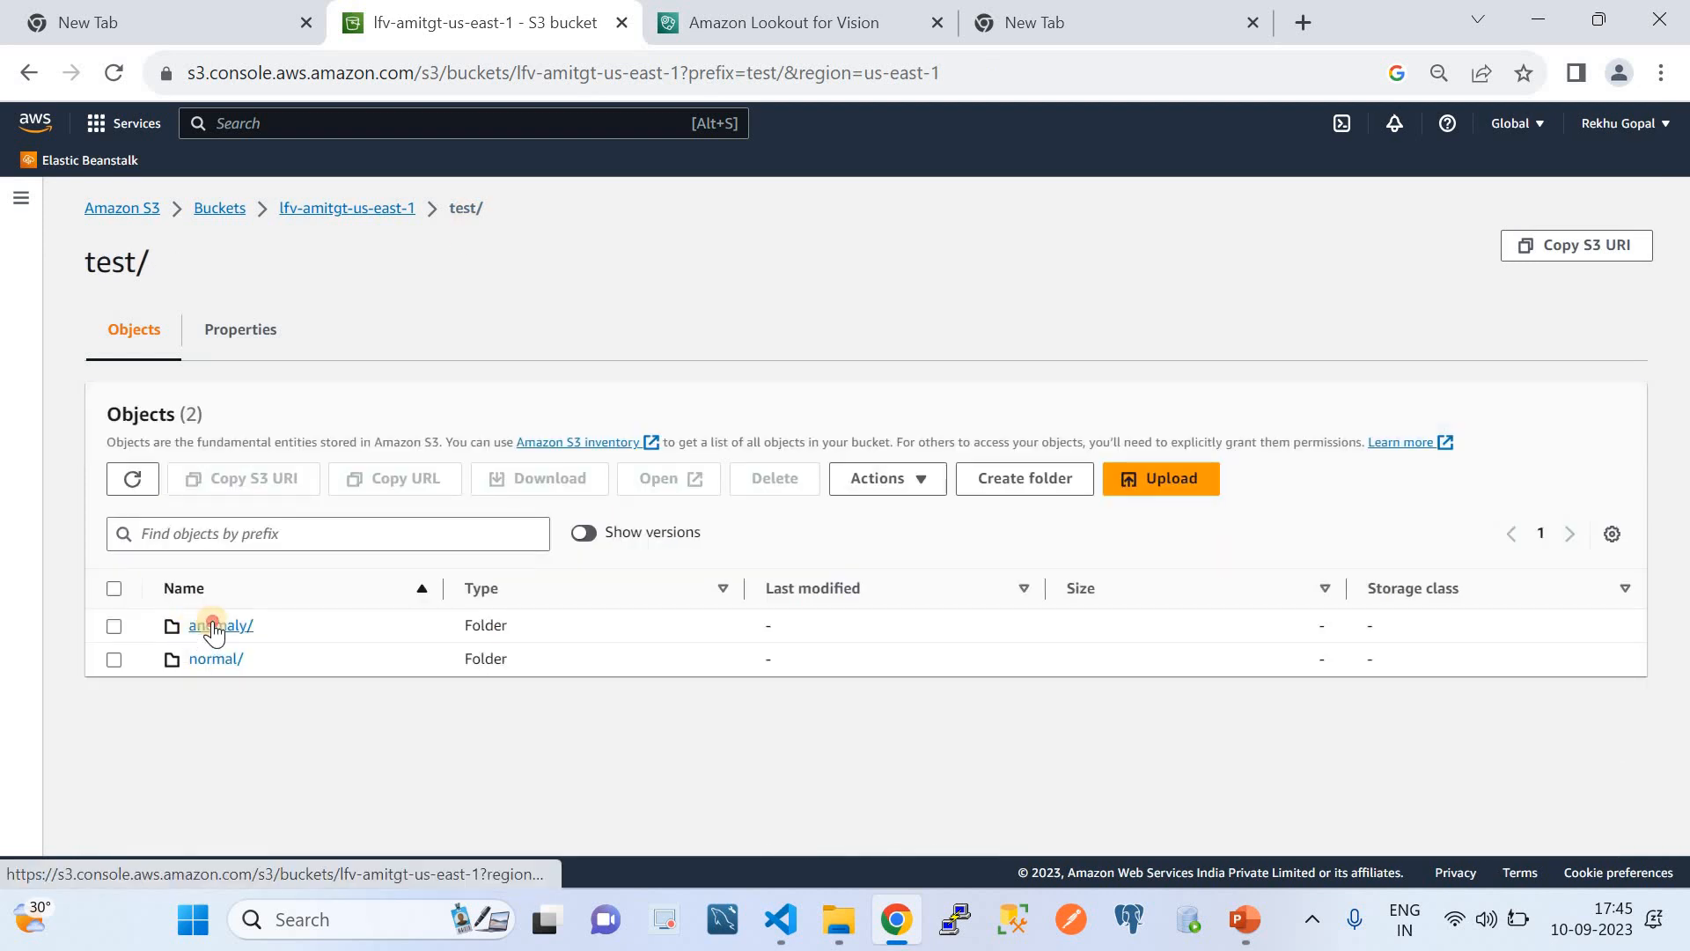
left_click(209, 623)
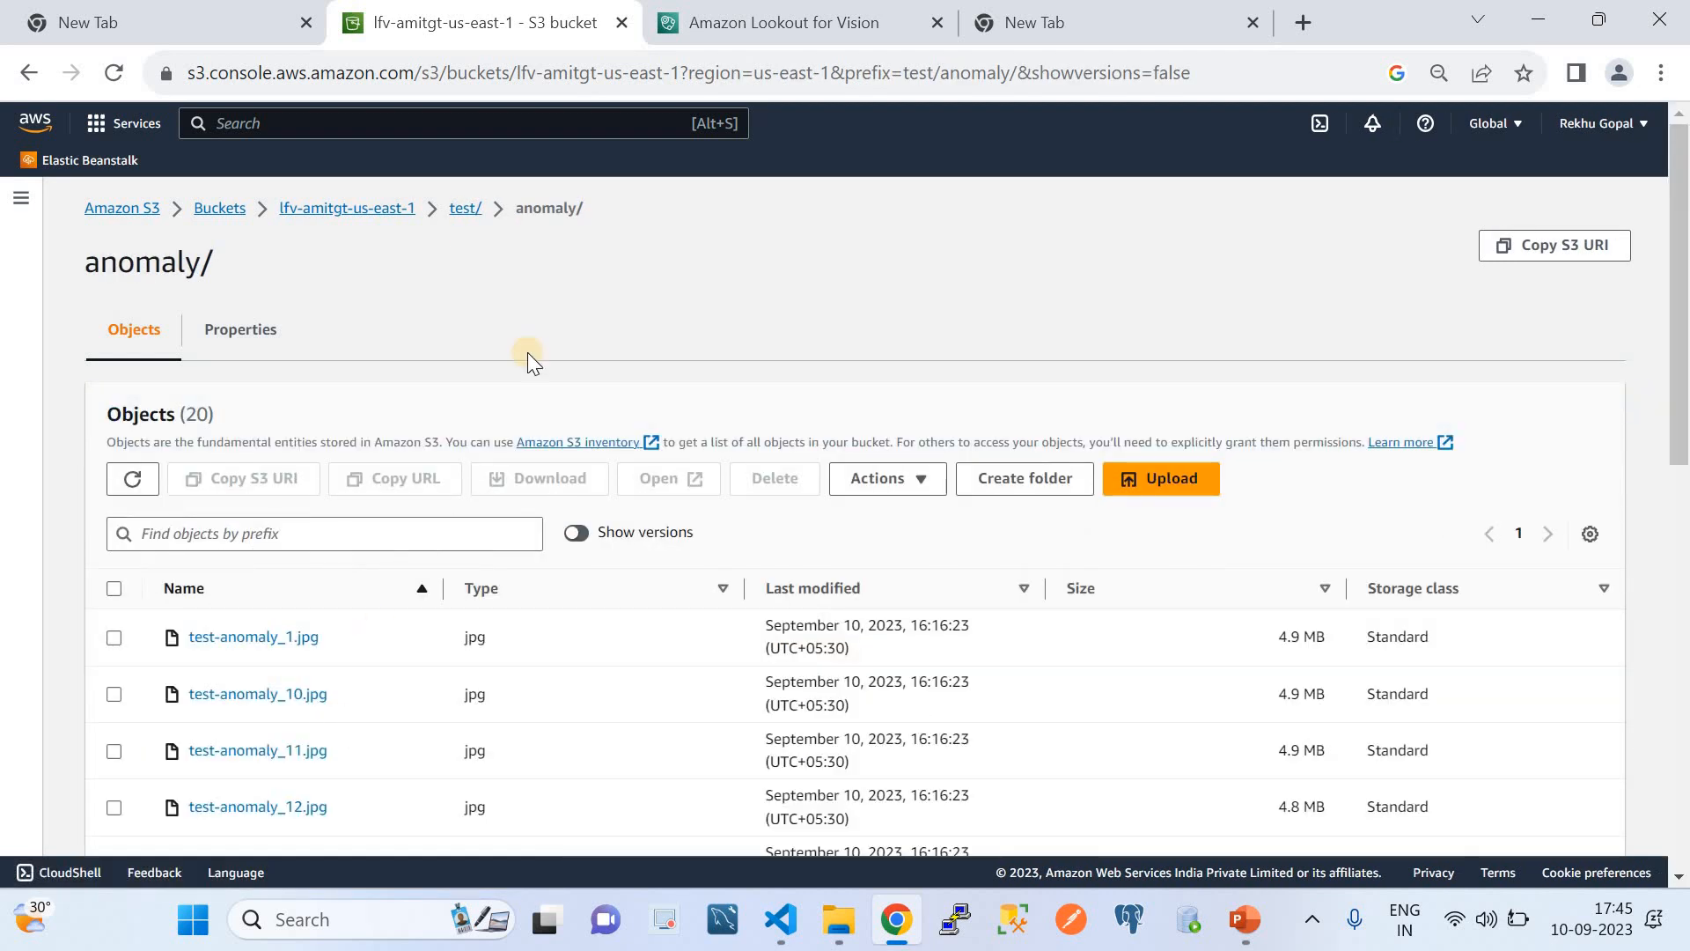
left_click(466, 209)
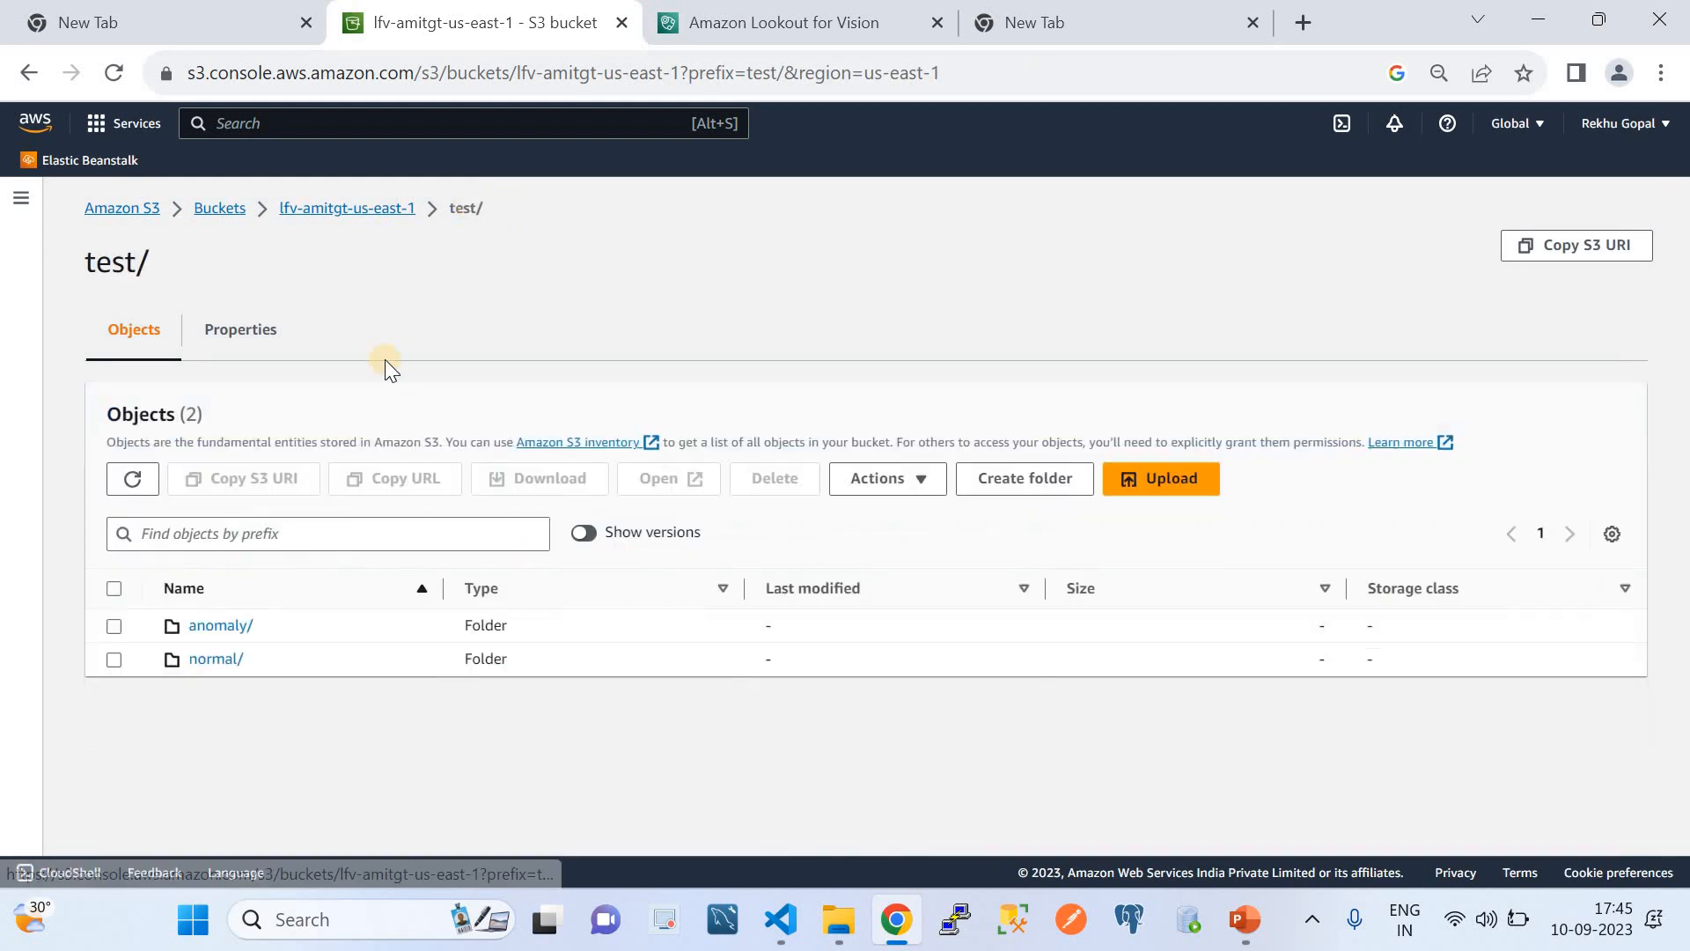
left_click(394, 211)
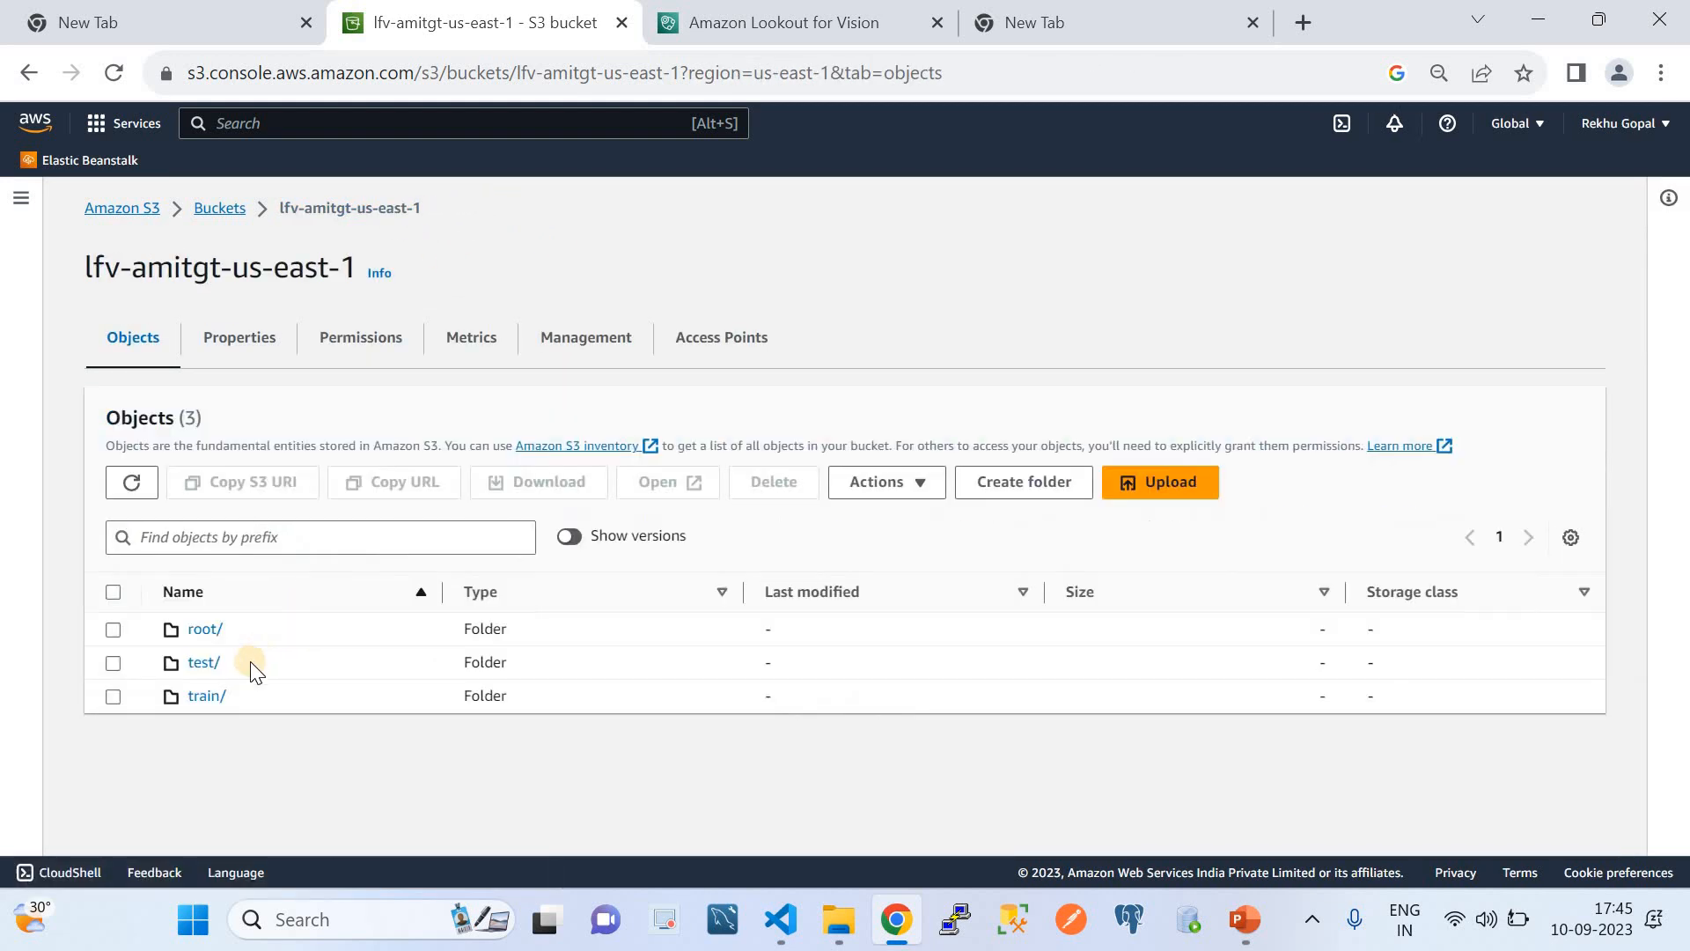
- Open the bucket's train folder and review the defect detection workflow diagram in PowerPoint, returning to the browser
left_click(208, 699)
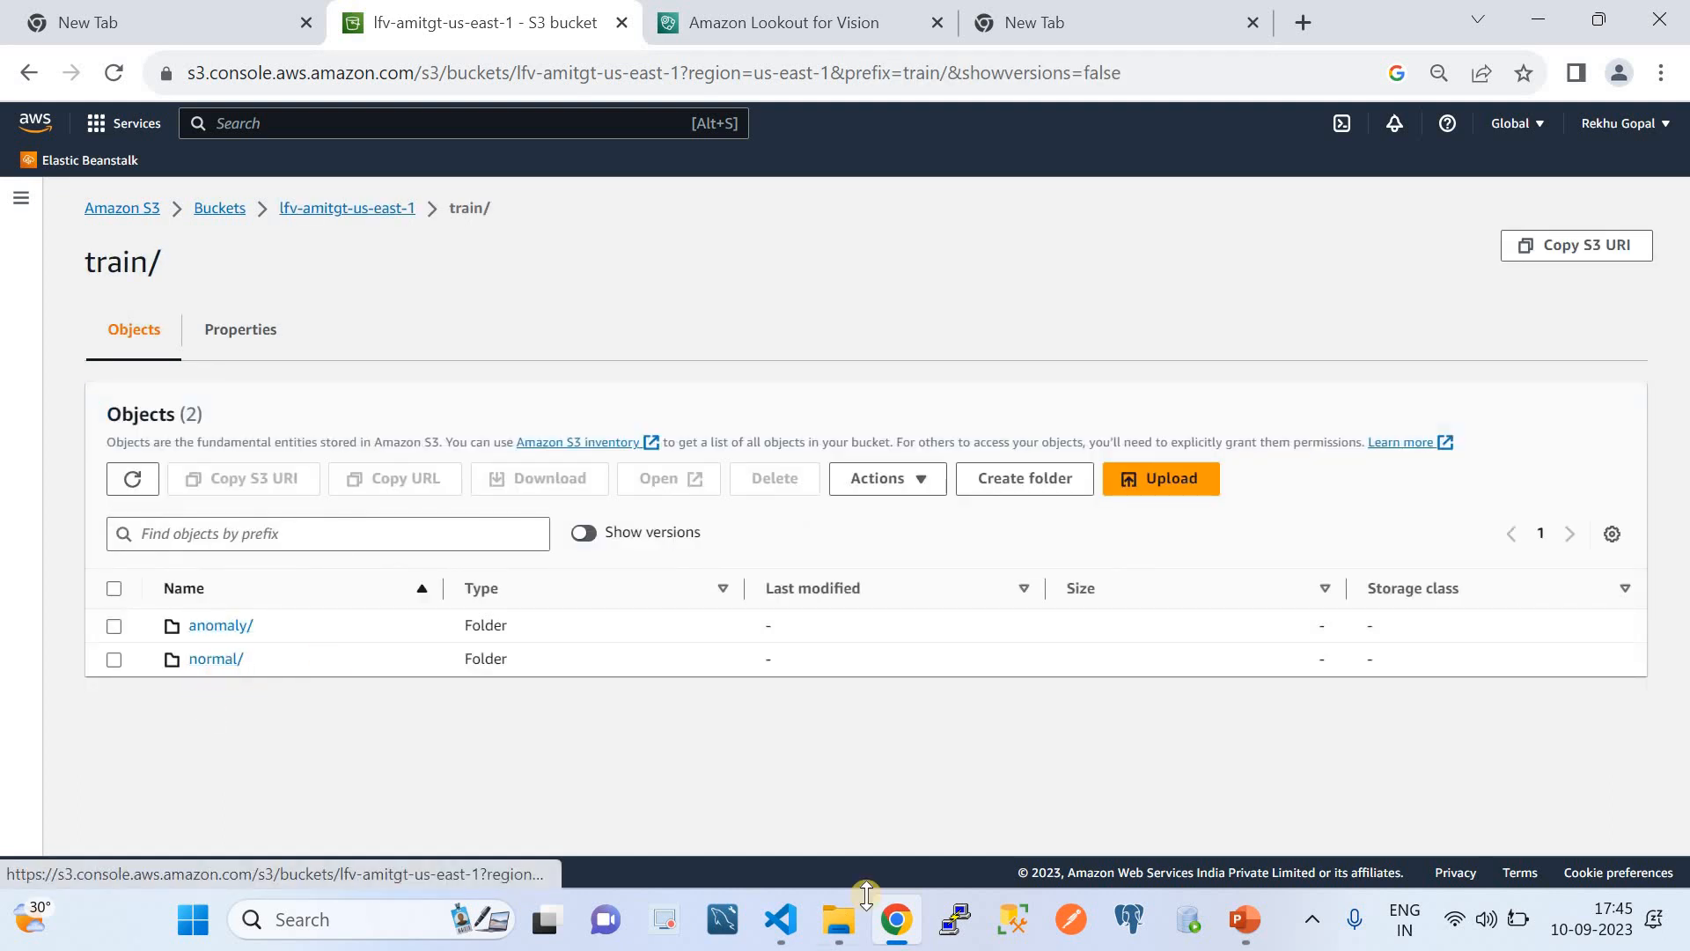
left_click(1258, 917)
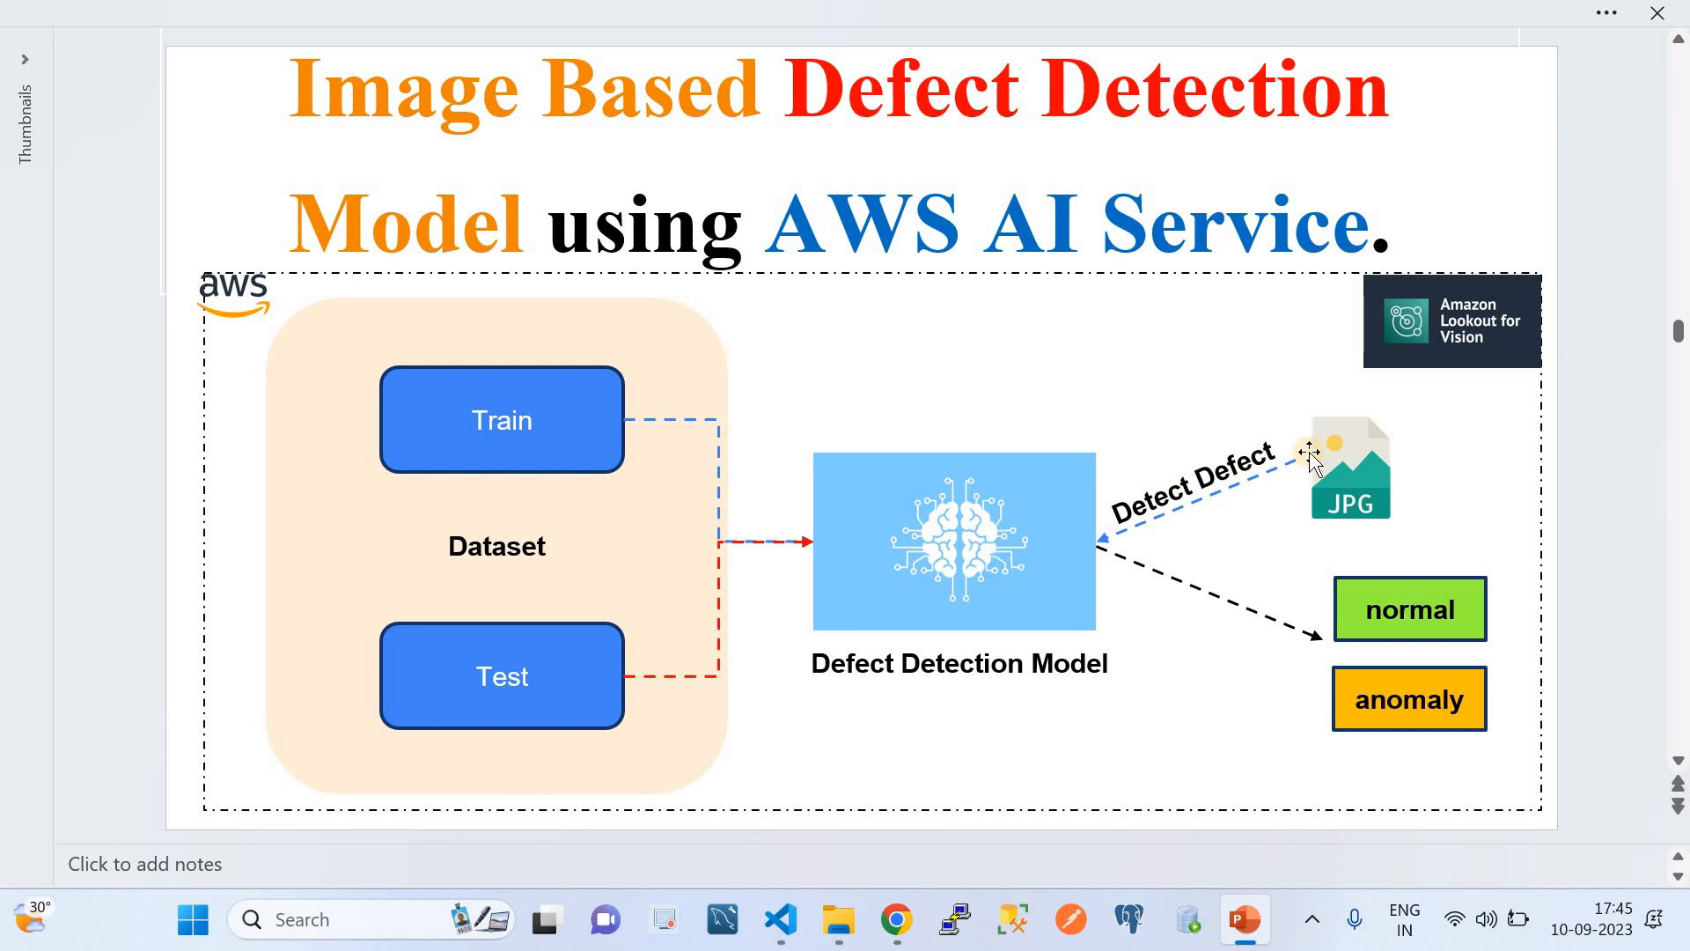
left_click(896, 919)
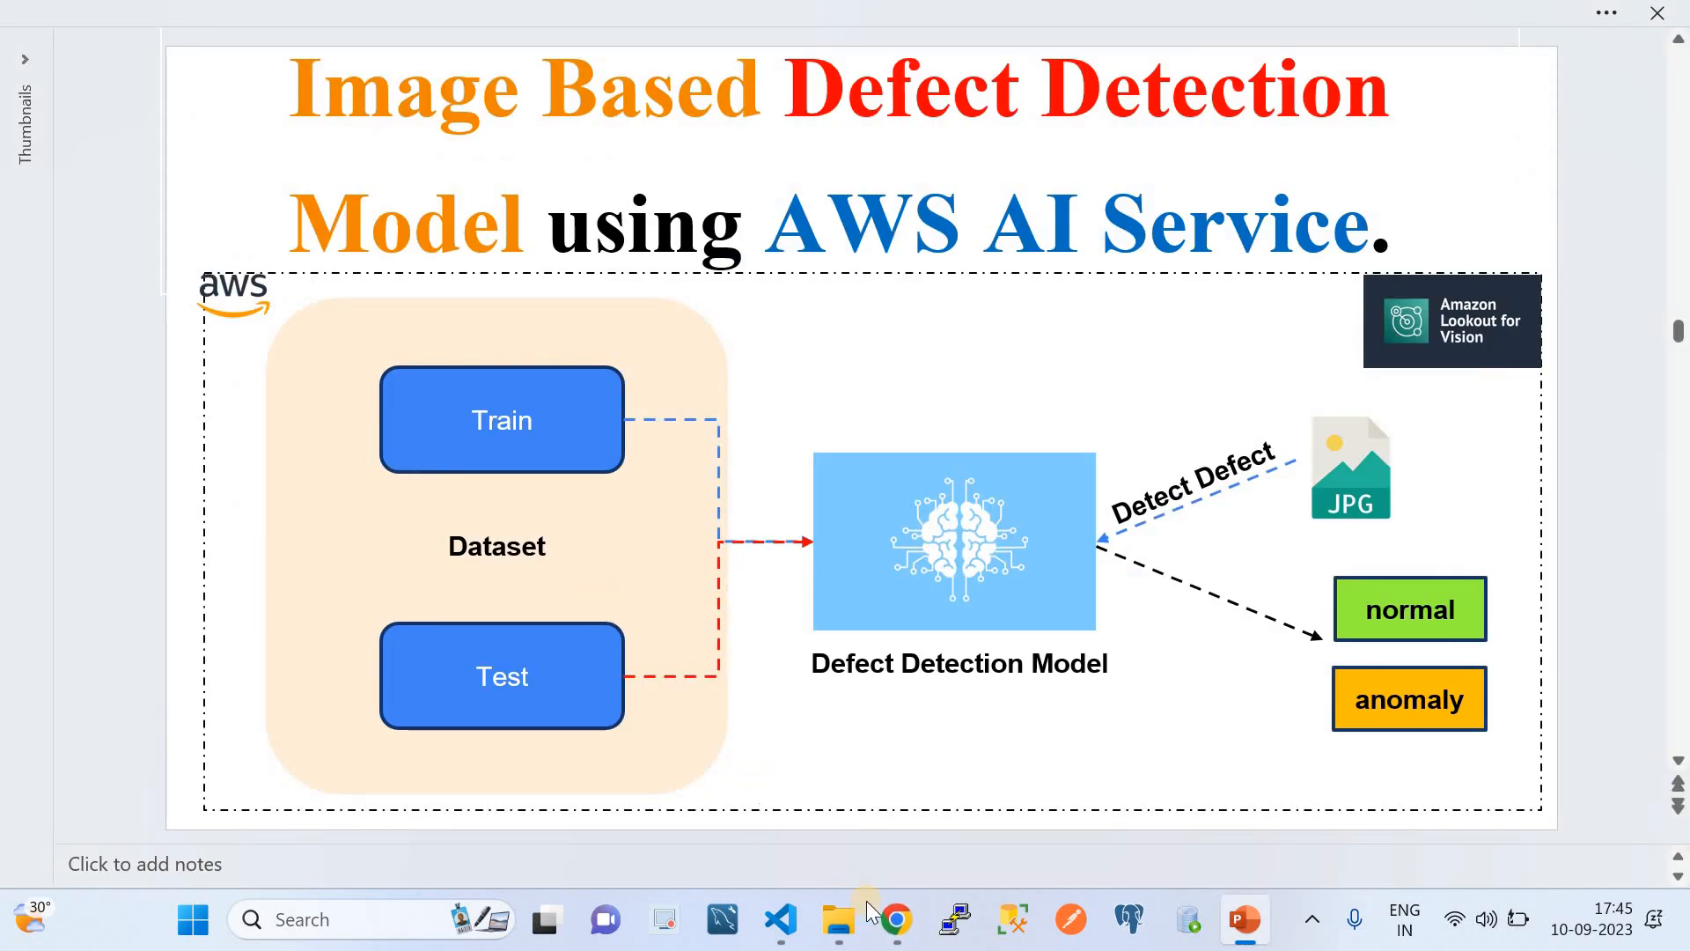
left_click(889, 932)
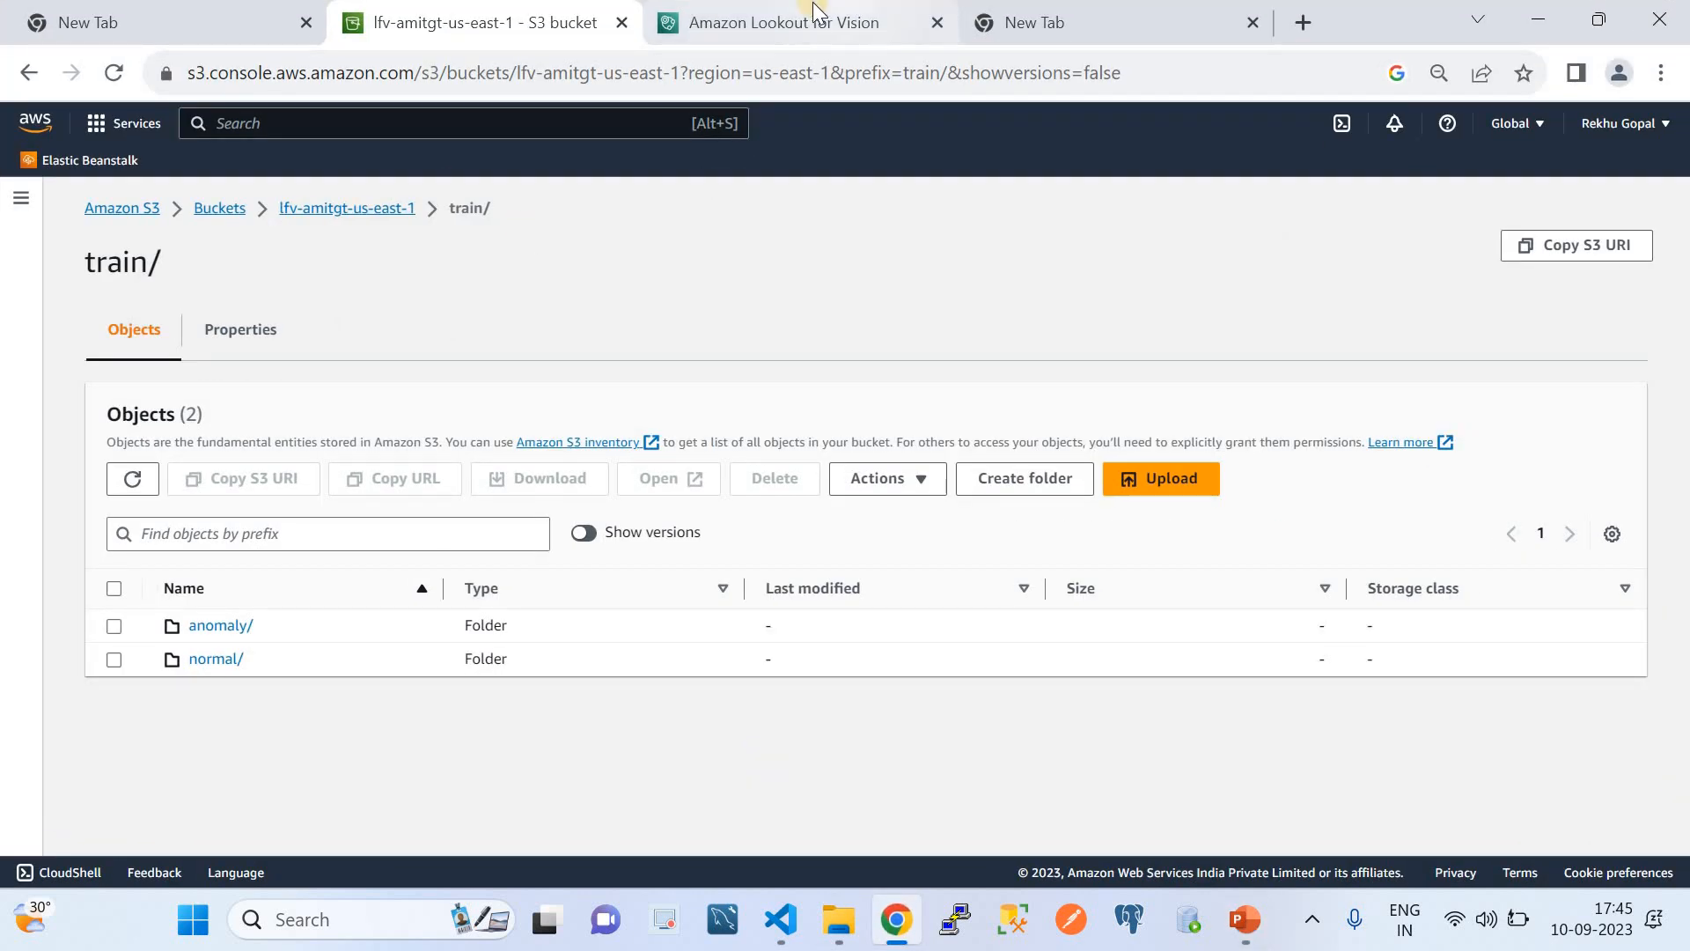
- Switch to Amazon Lookout for Vision, view the project creation form and return to the projects list
left_click(810, 22)
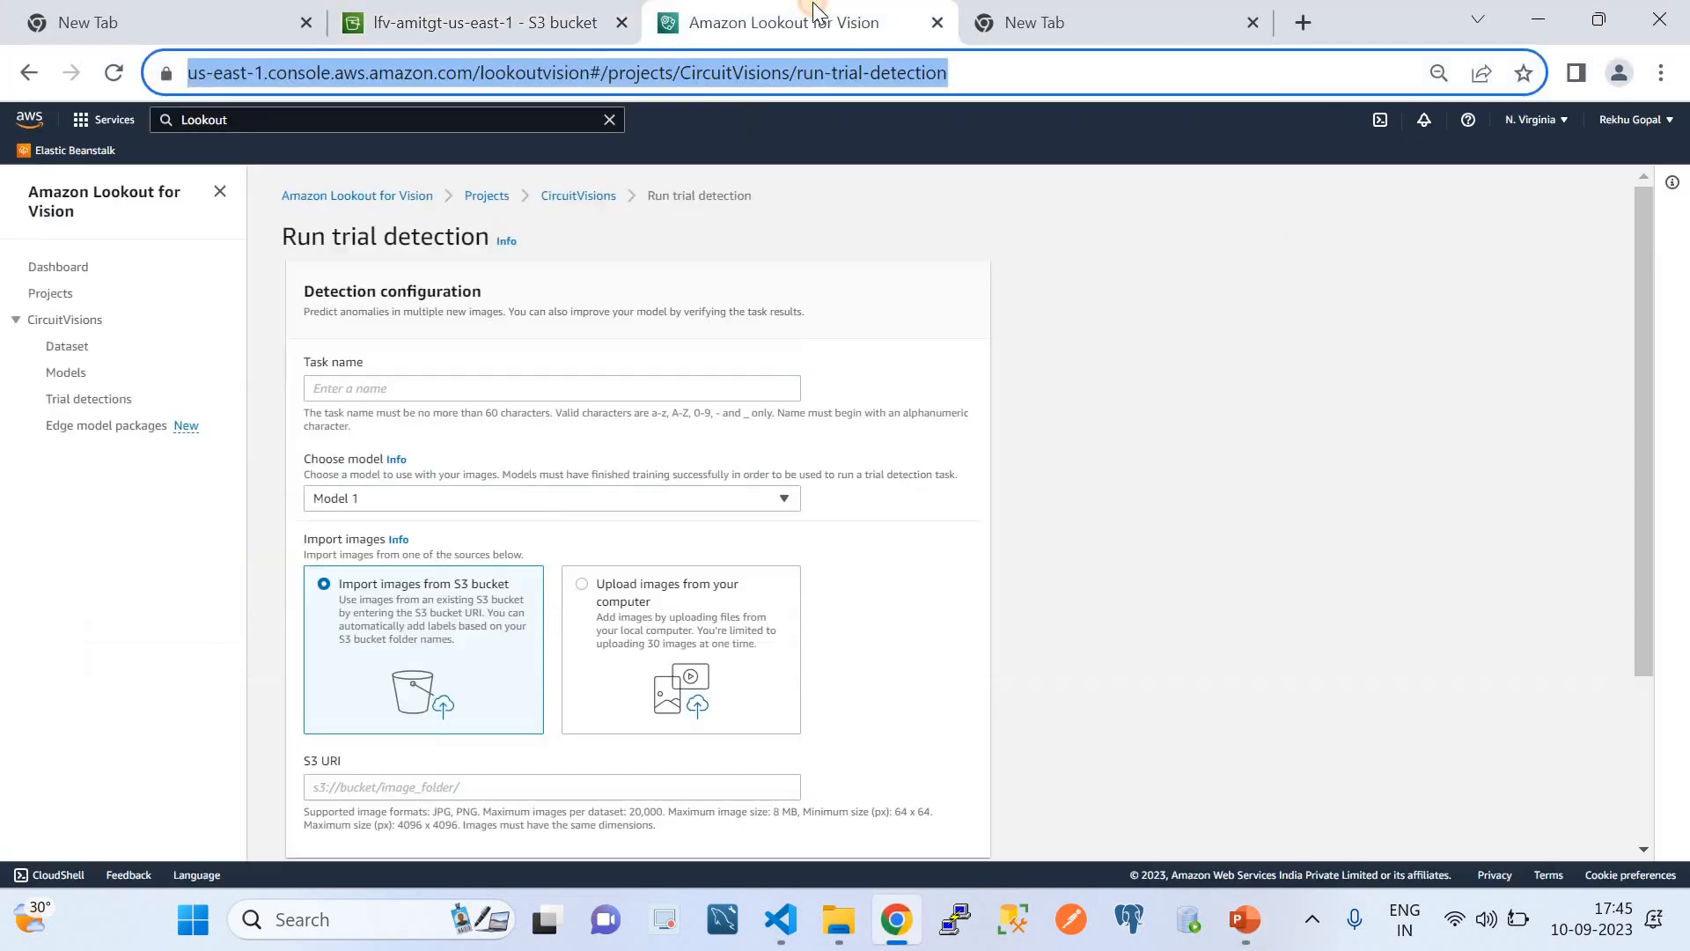
left_click(48, 300)
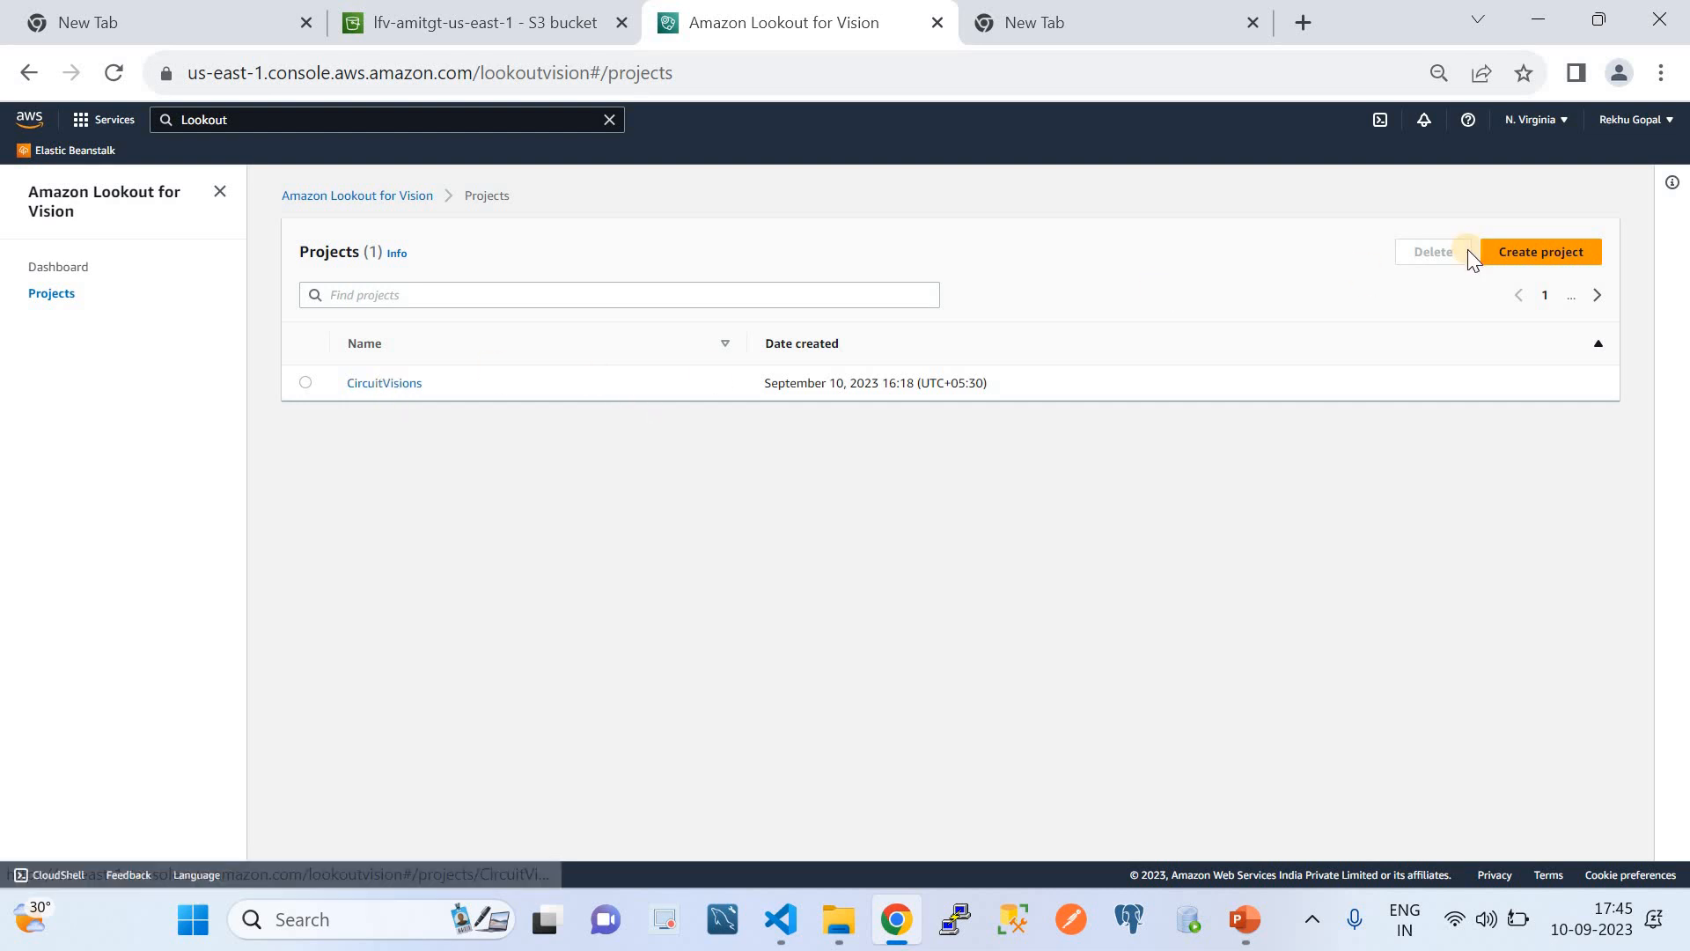
left_click(1532, 253)
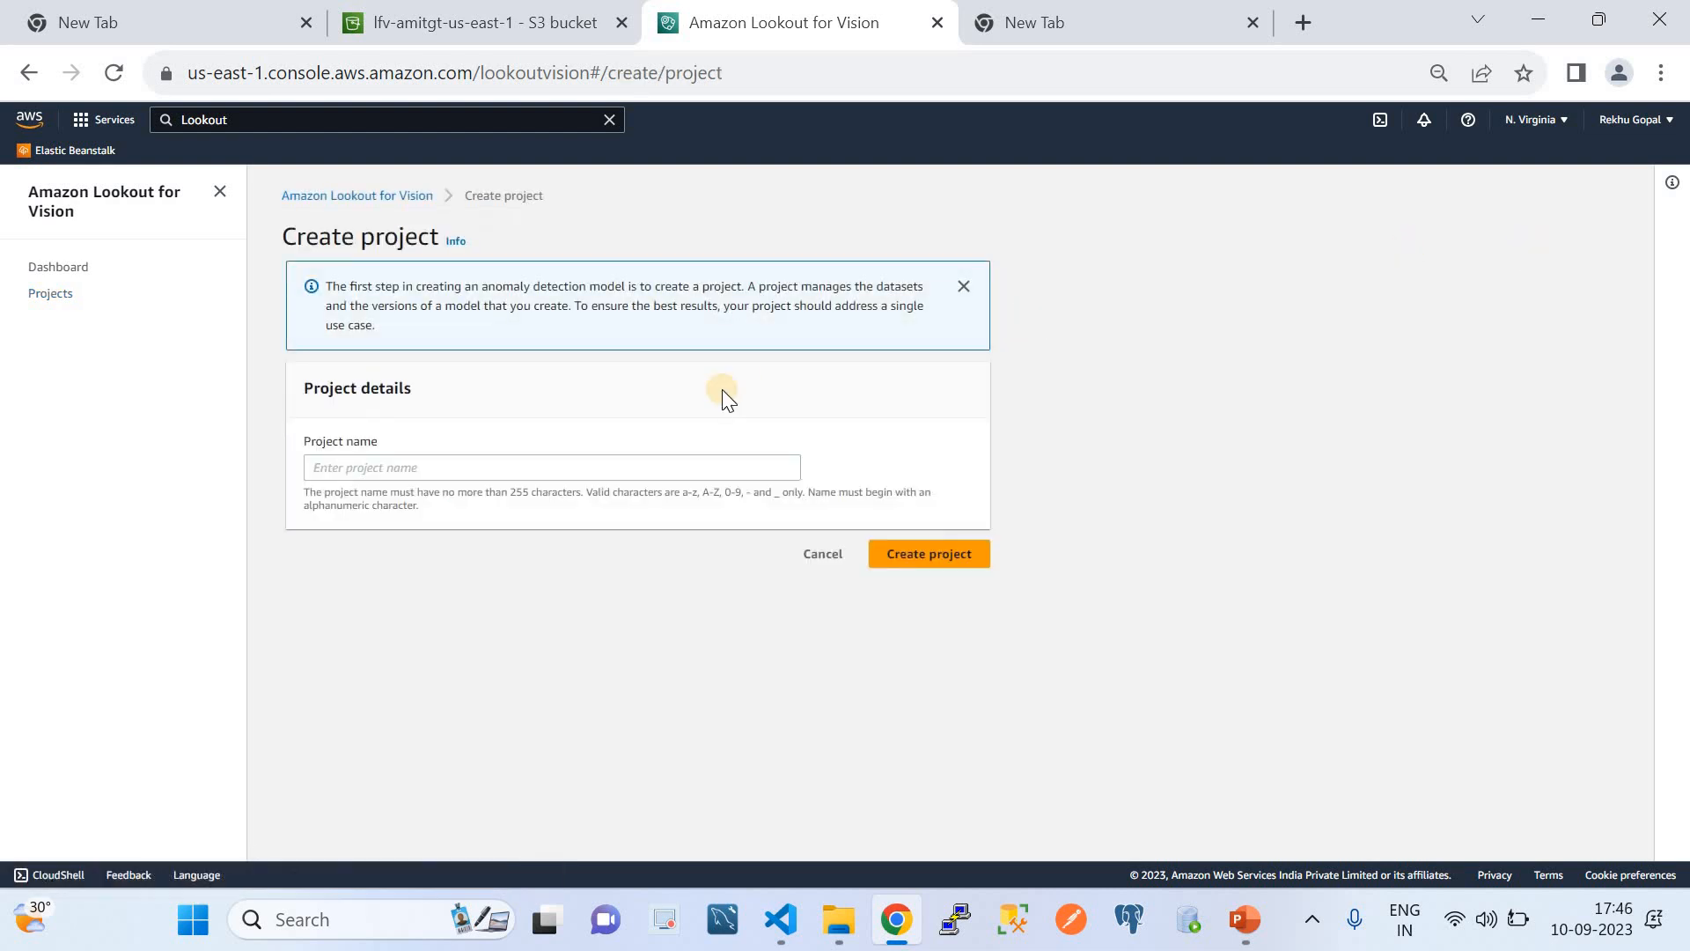
left_click(819, 558)
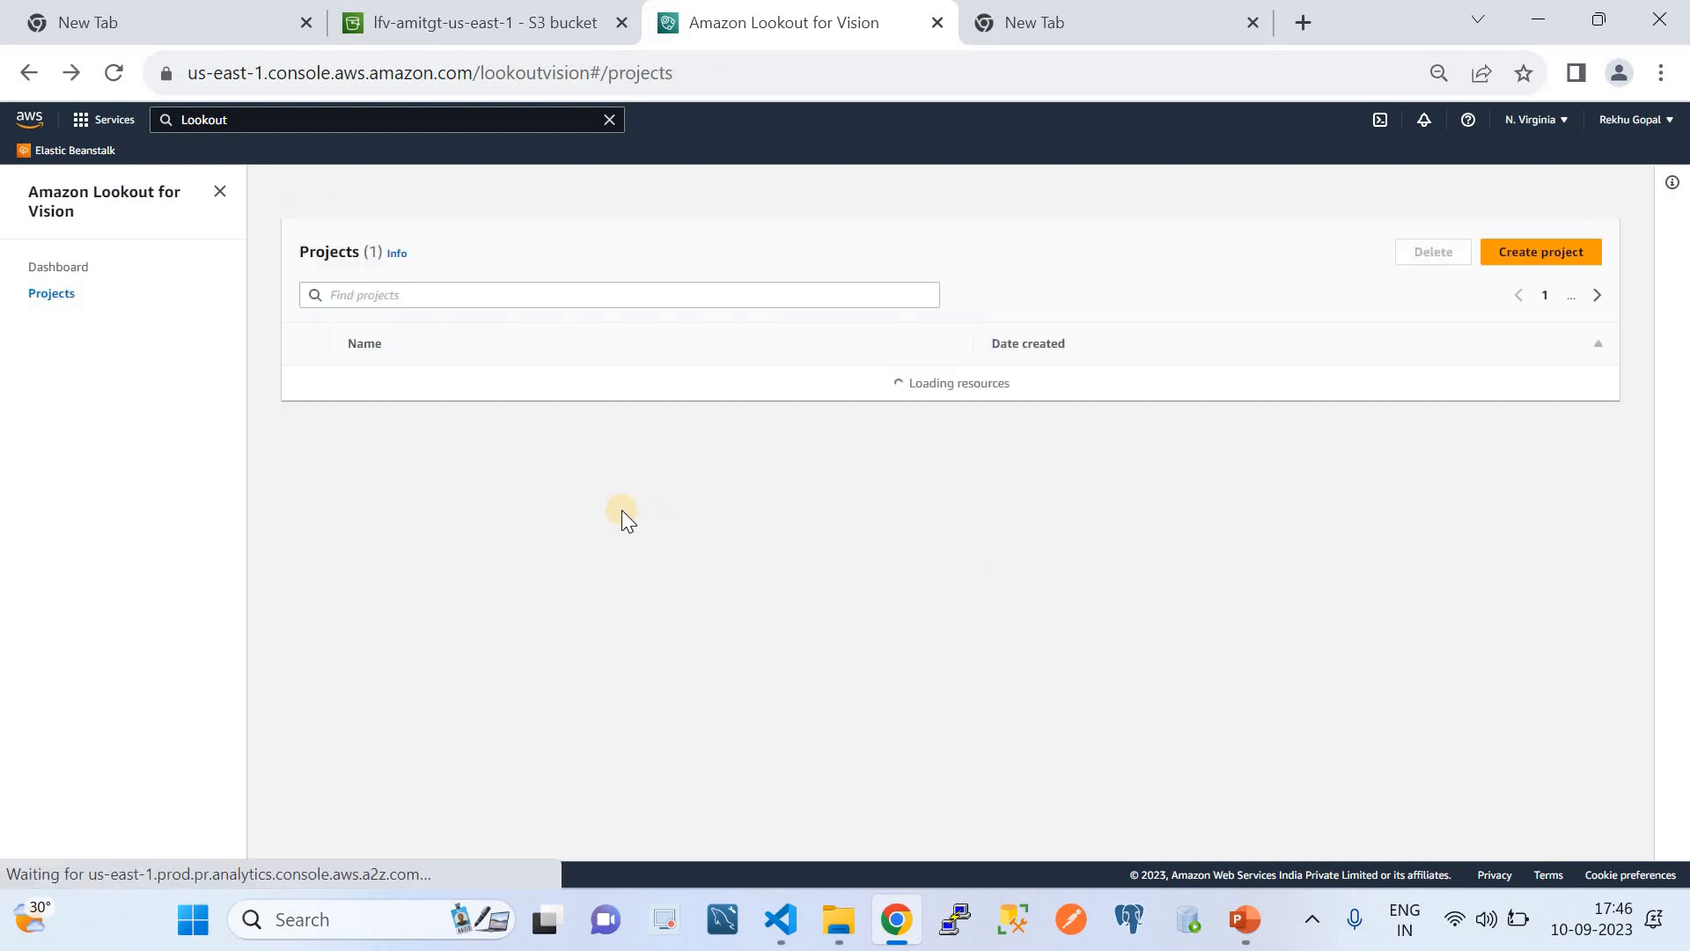
- Open the CircuitVisions project and review its workflow, project detail and anomaly detection sections
left_click(387, 384)
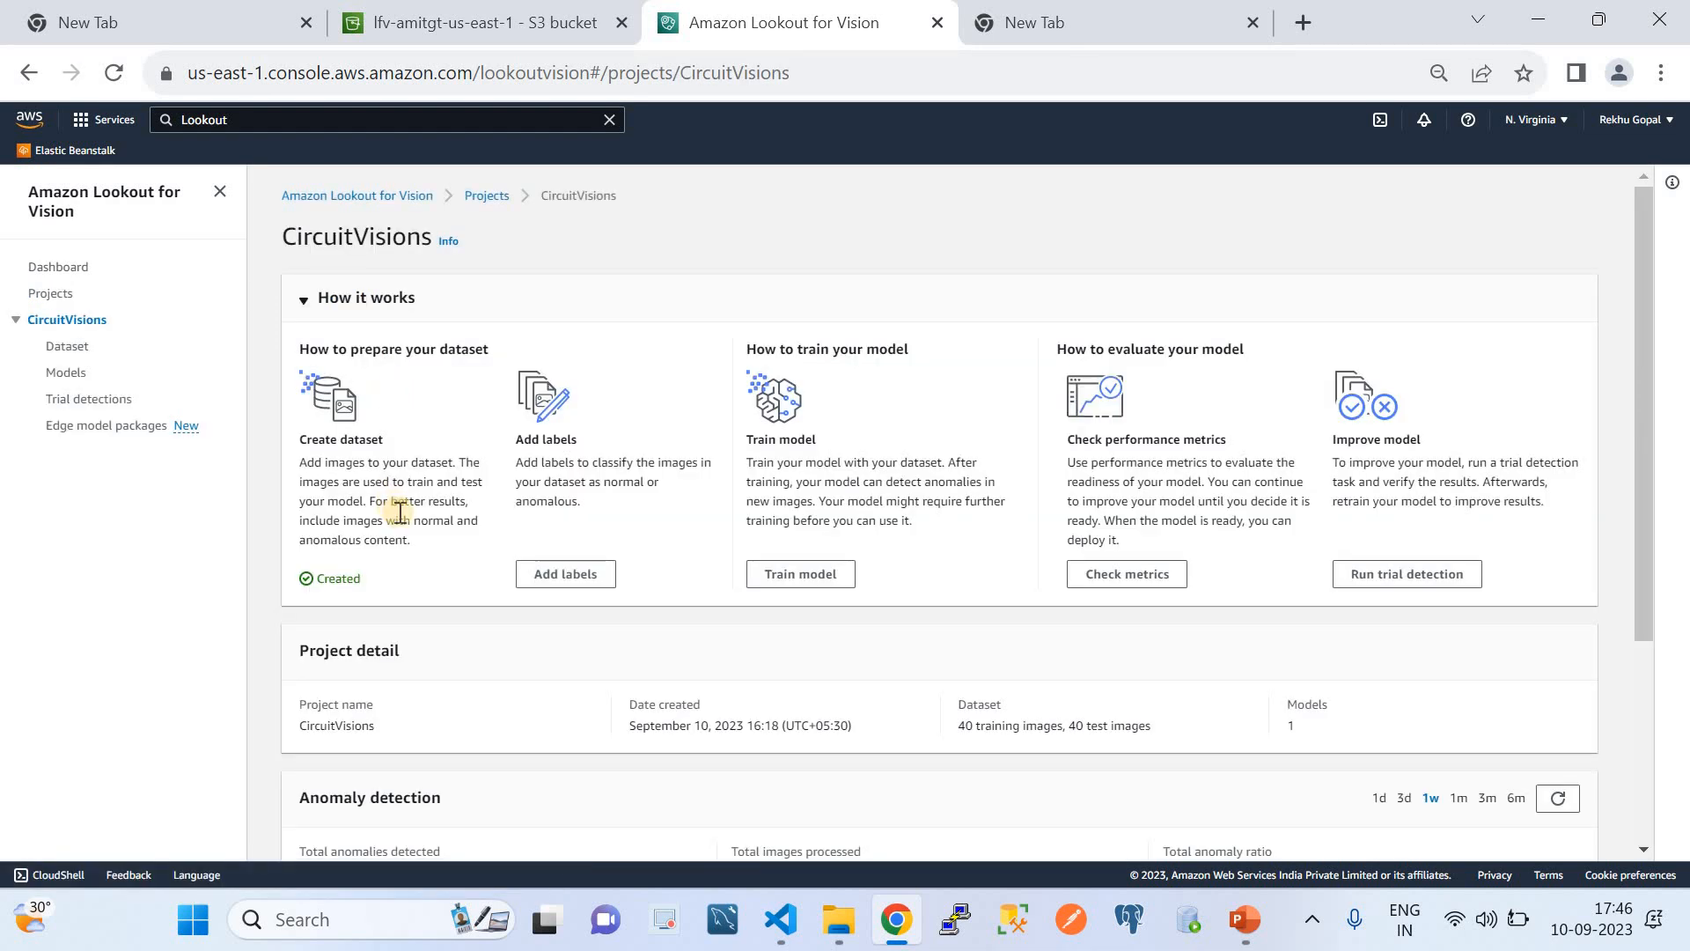
scroll(400, 514, "down", 1)
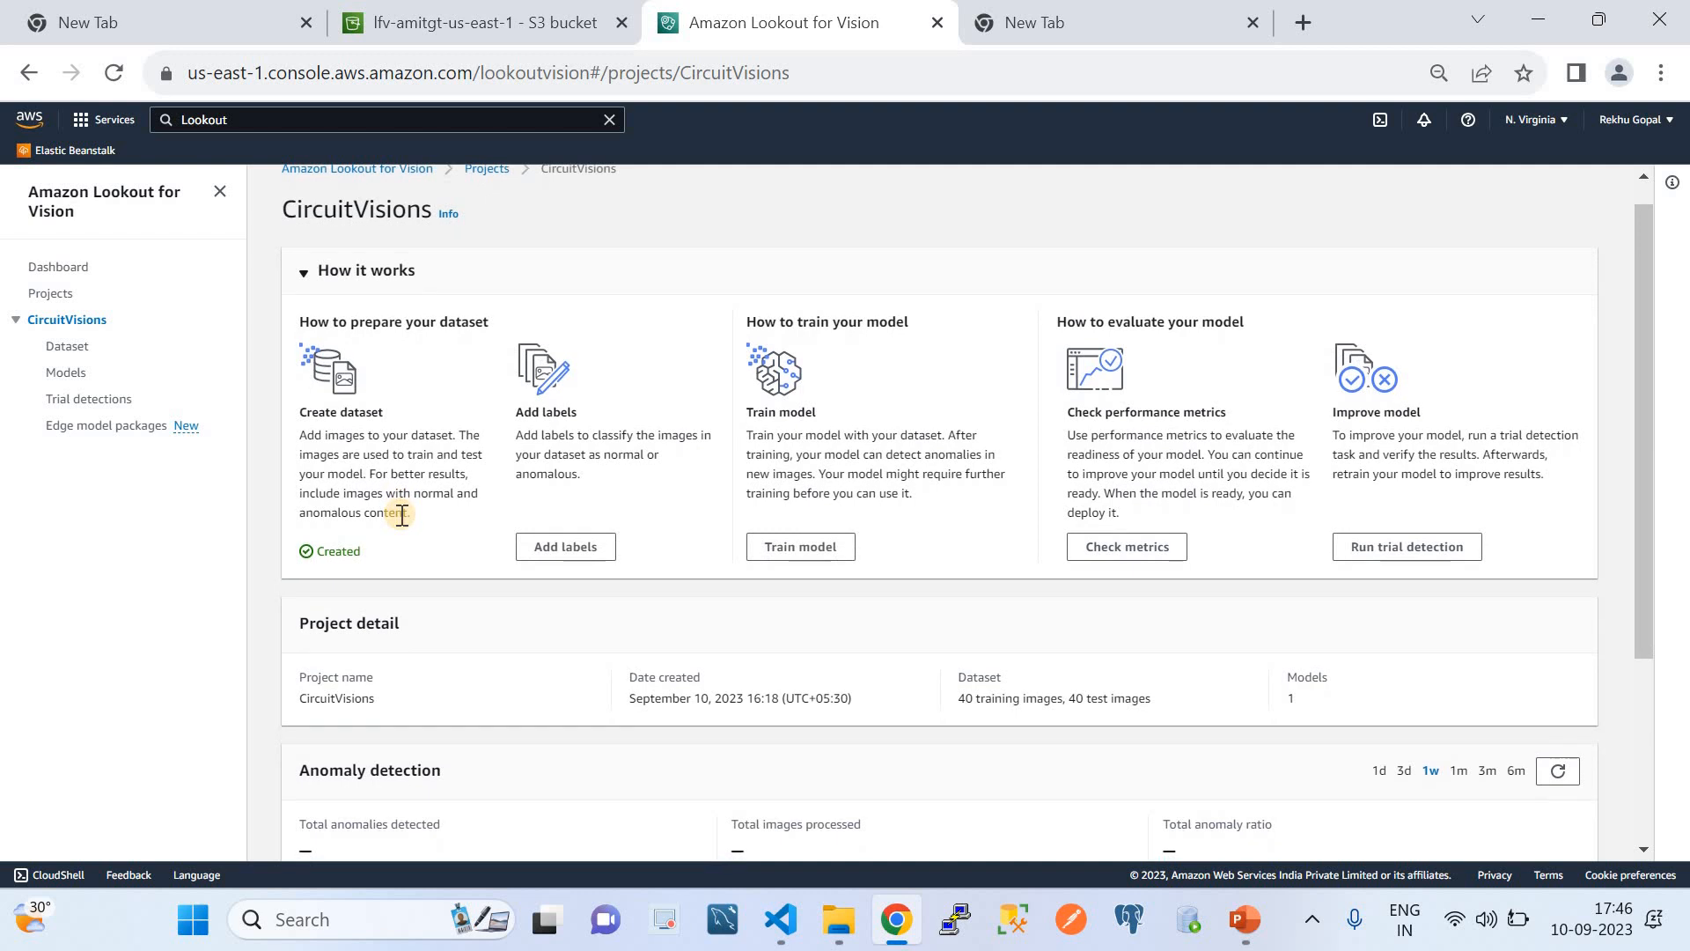
scroll(400, 514, "down", 3)
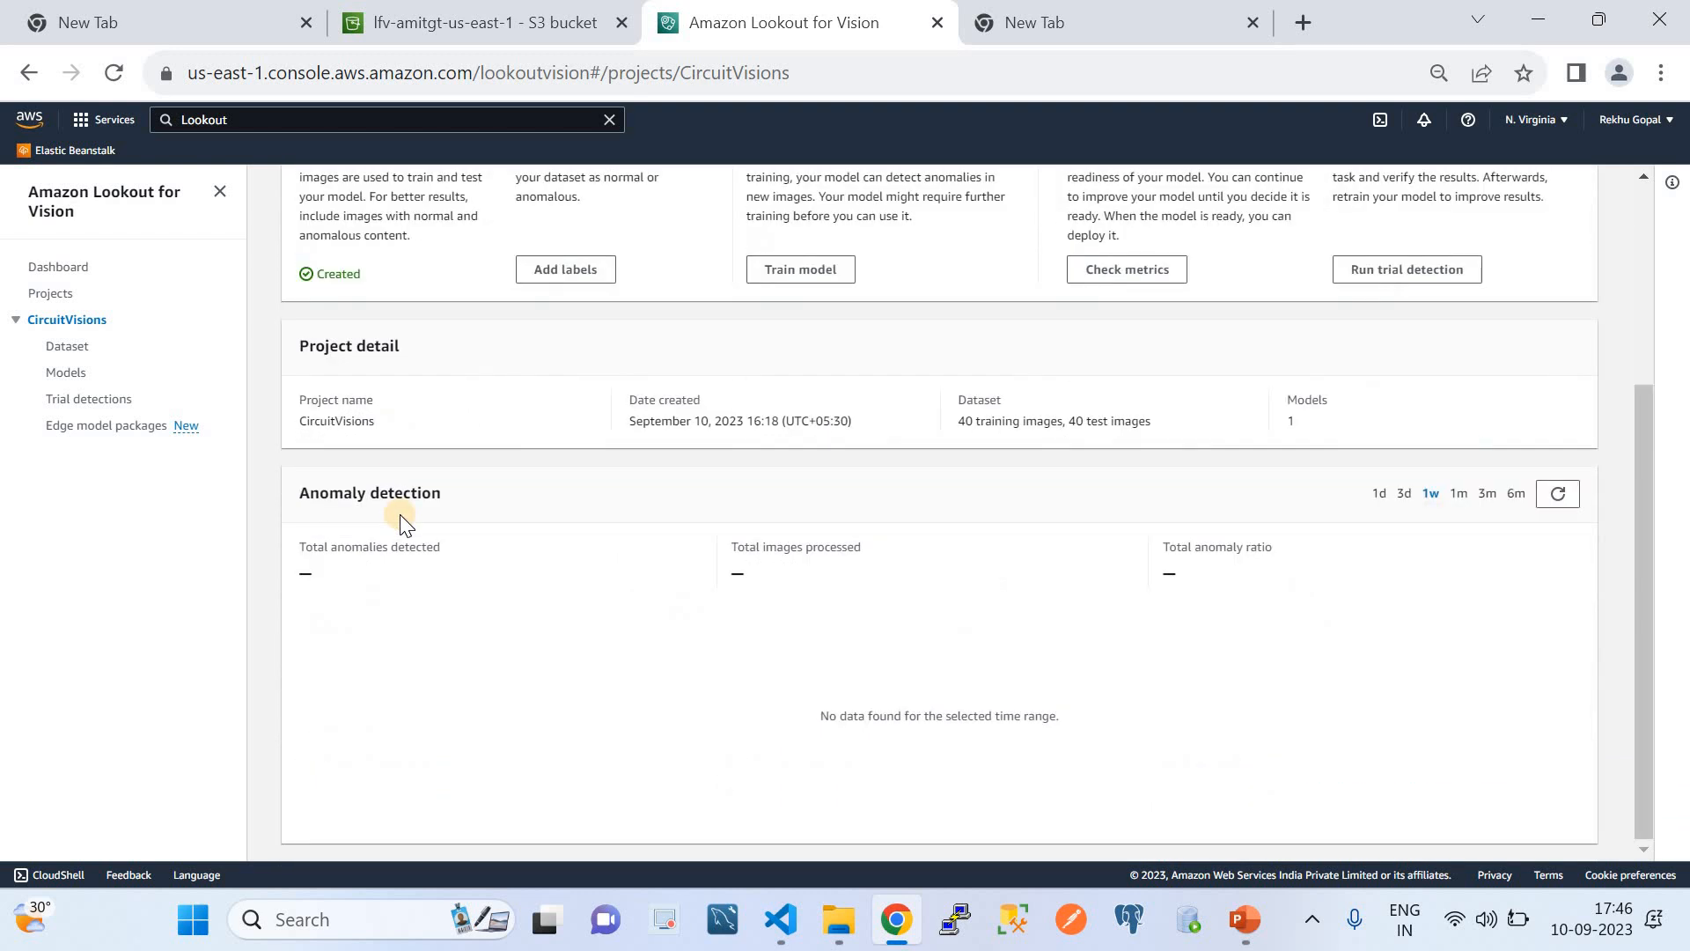
scroll(387, 537, "up", 4)
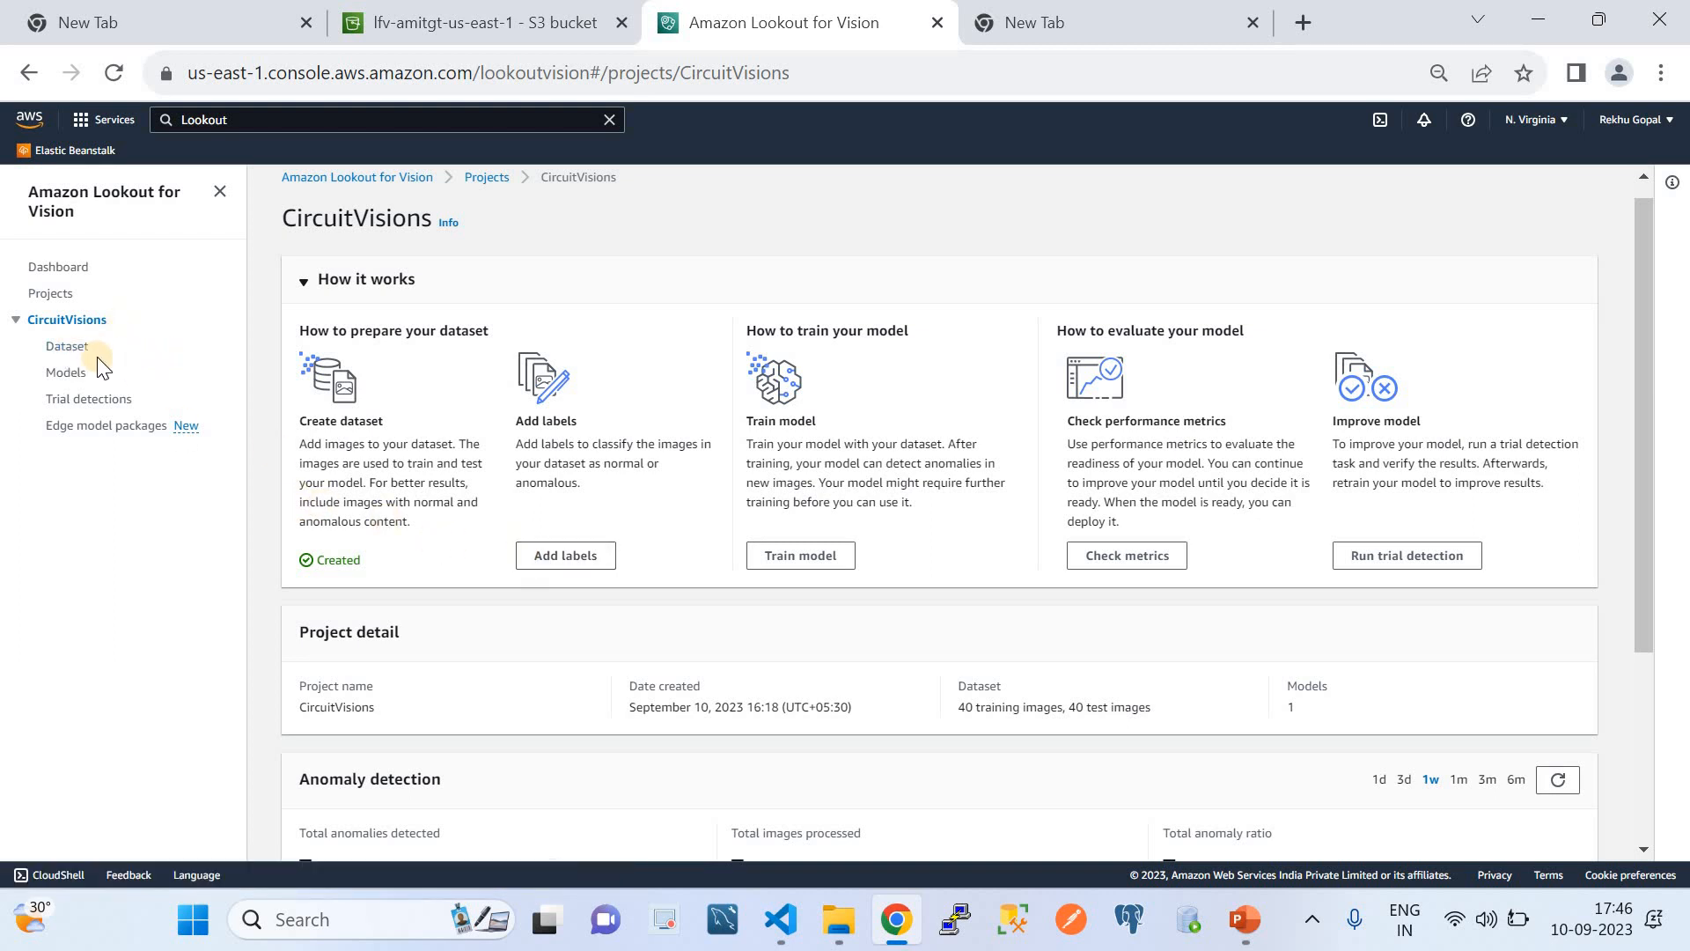
- Examine the training and test image sets in the CircuitVisions dataset
left_click(64, 348)
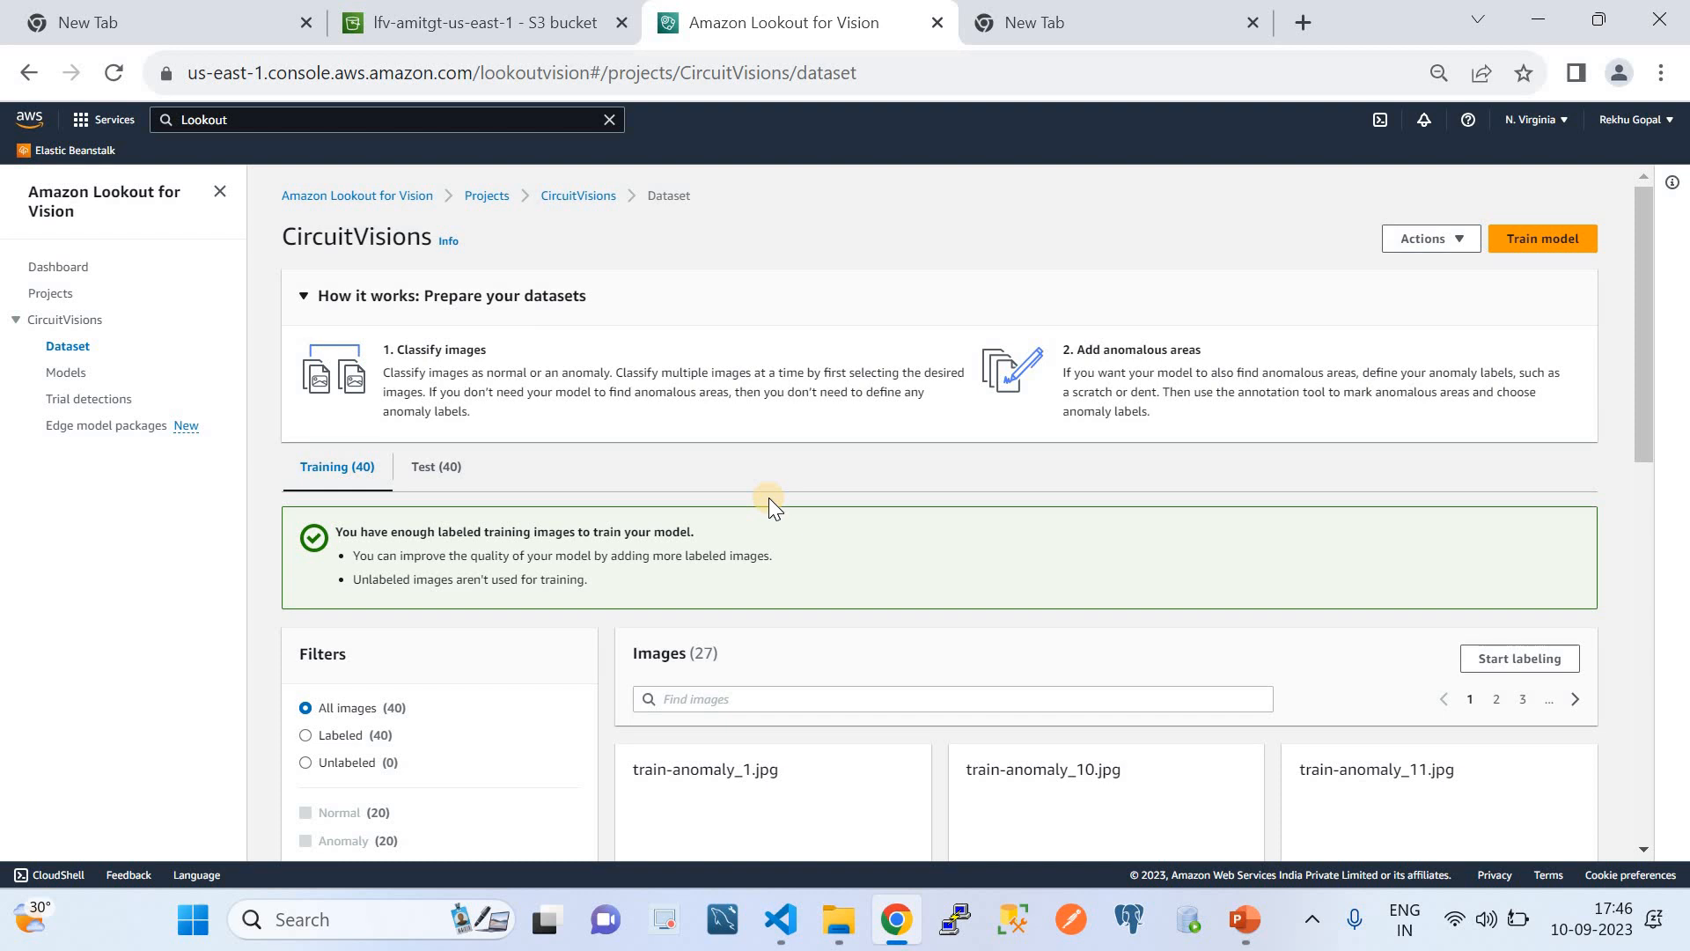
scroll(759, 537, "down", 1)
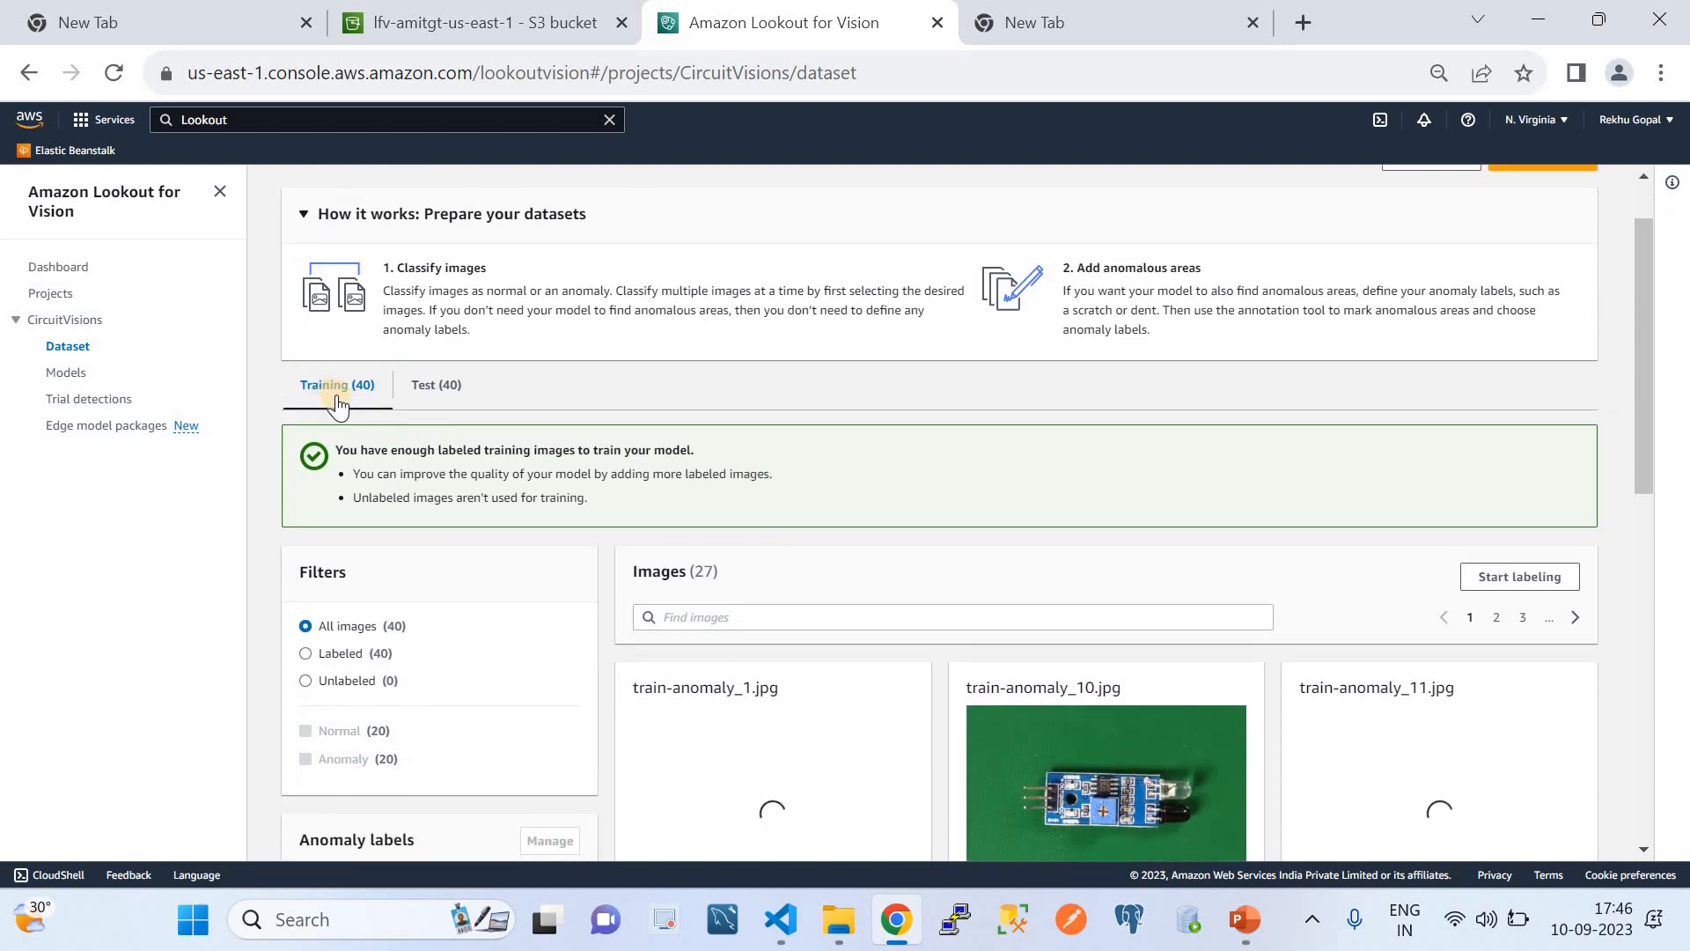
left_click(436, 399)
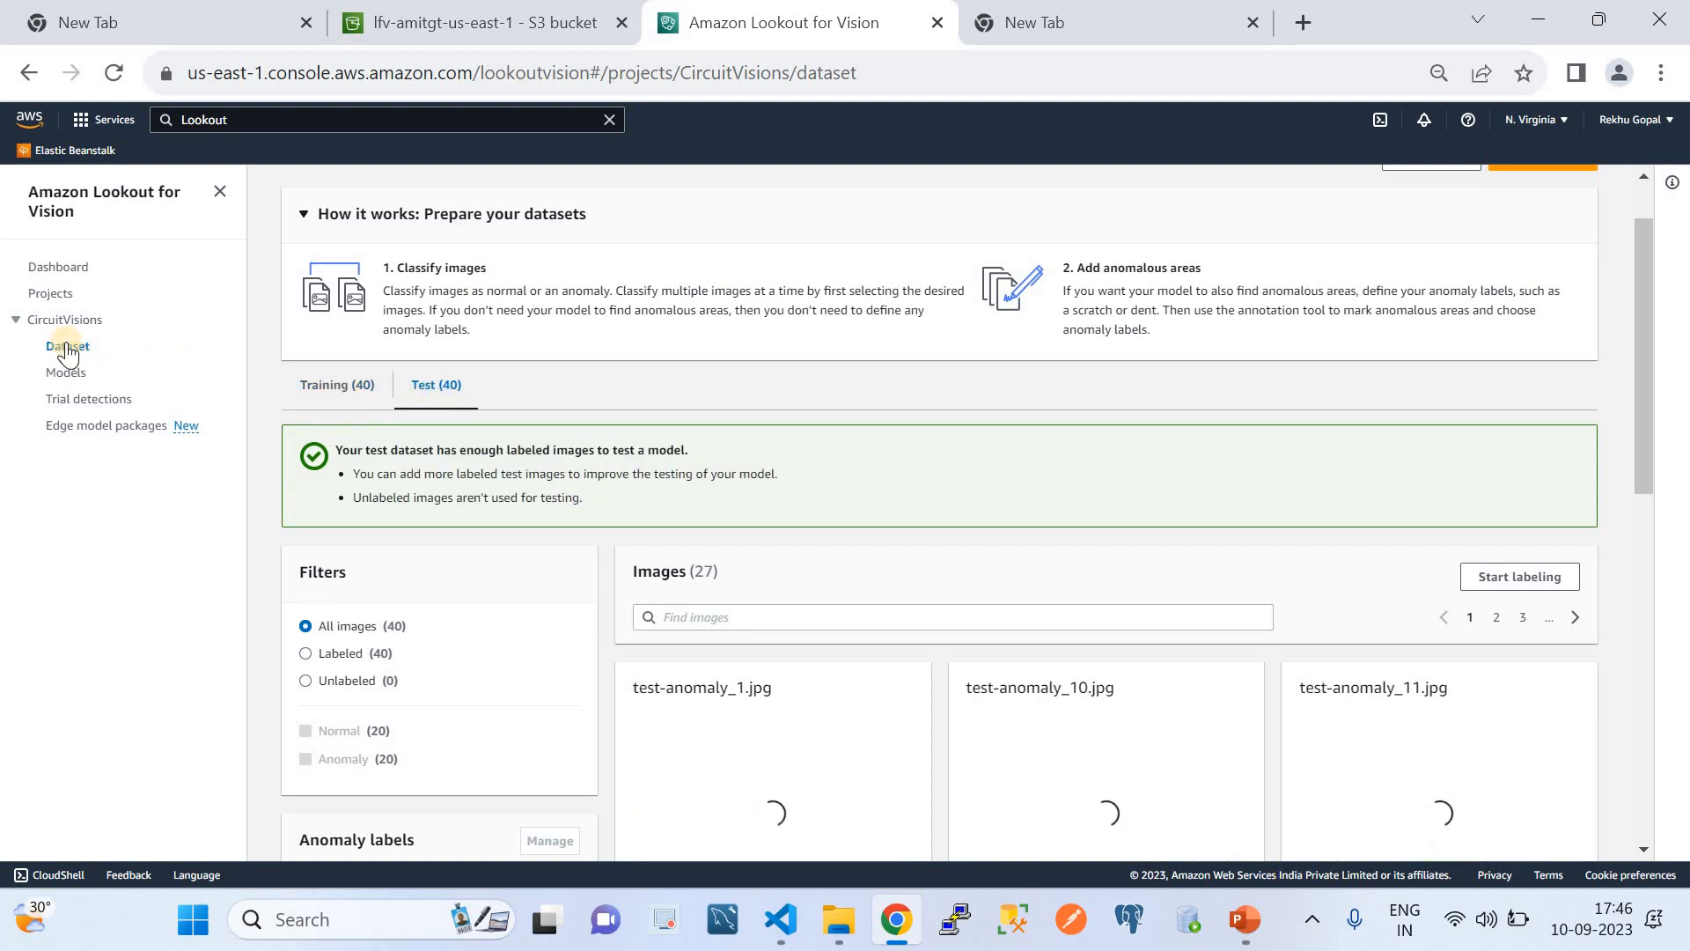
- Create a new Lookout for Vision project named DemoProject
left_click(53, 297)
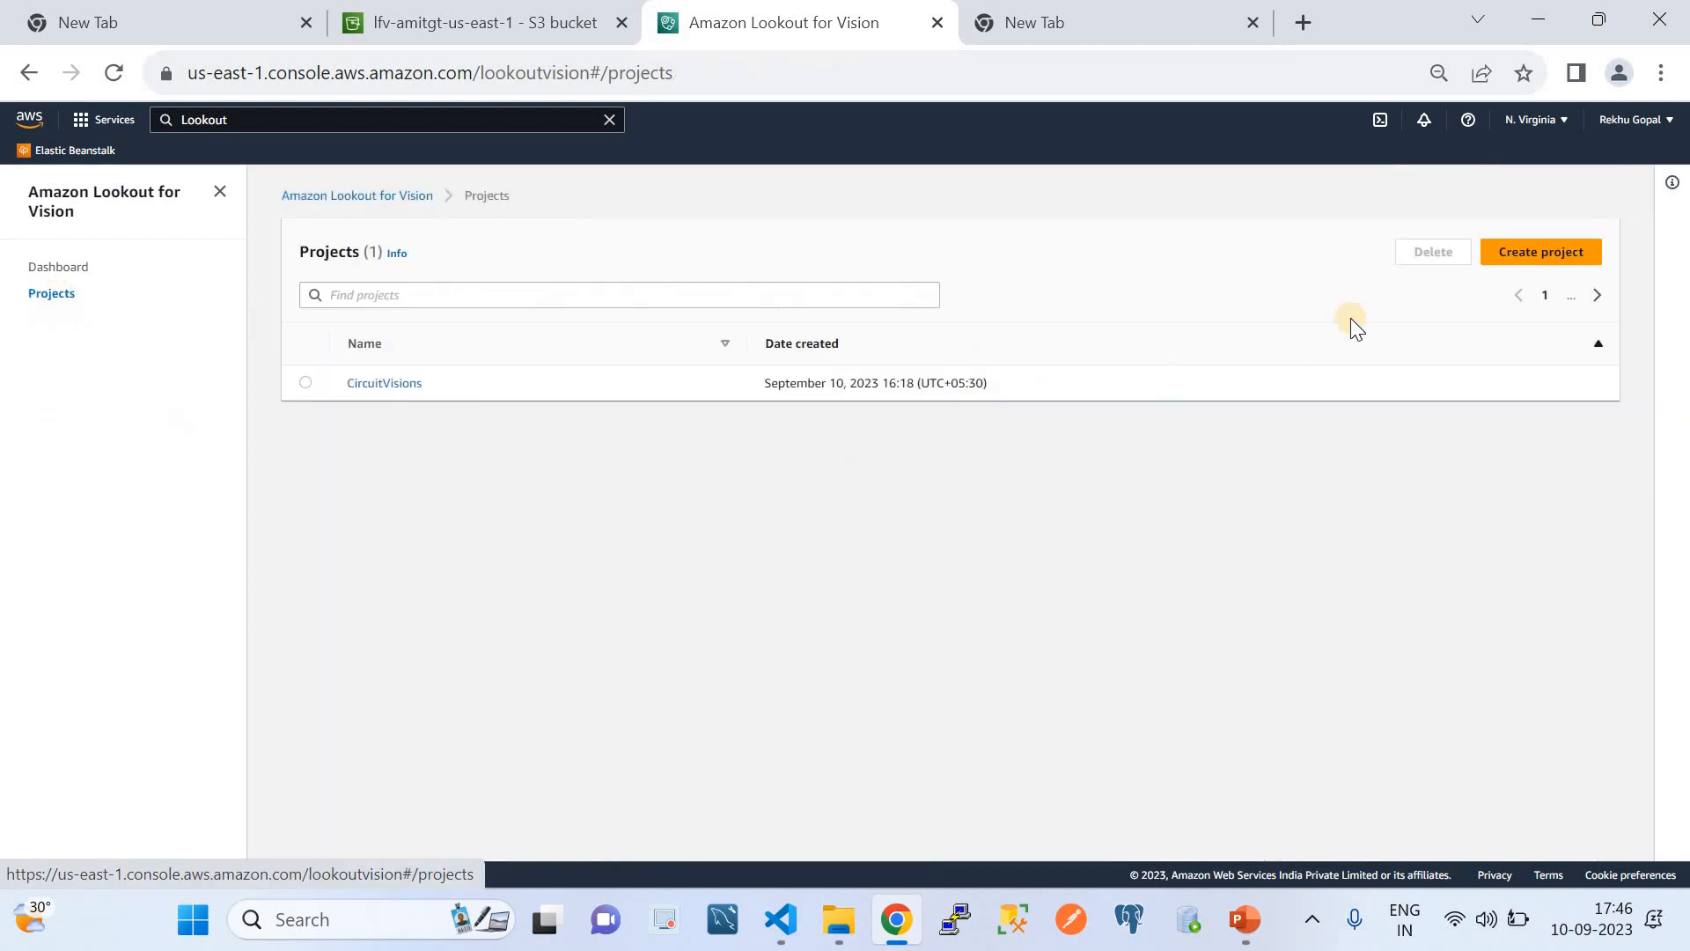
left_click(1514, 243)
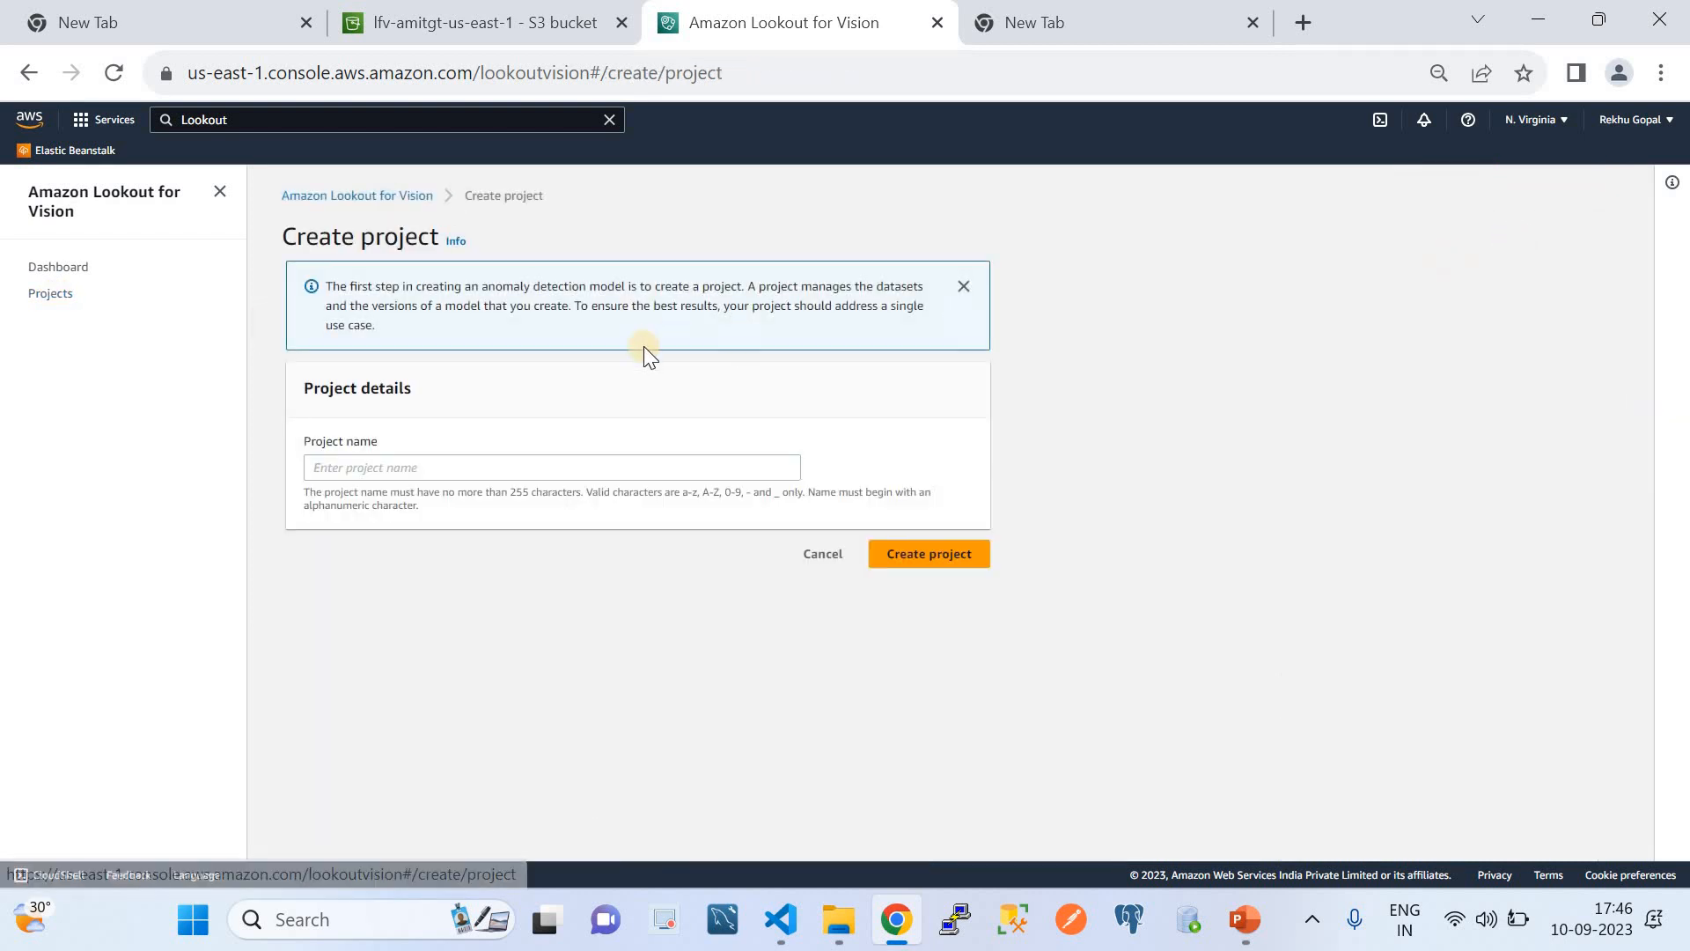
left_click(535, 468)
type("Demo")
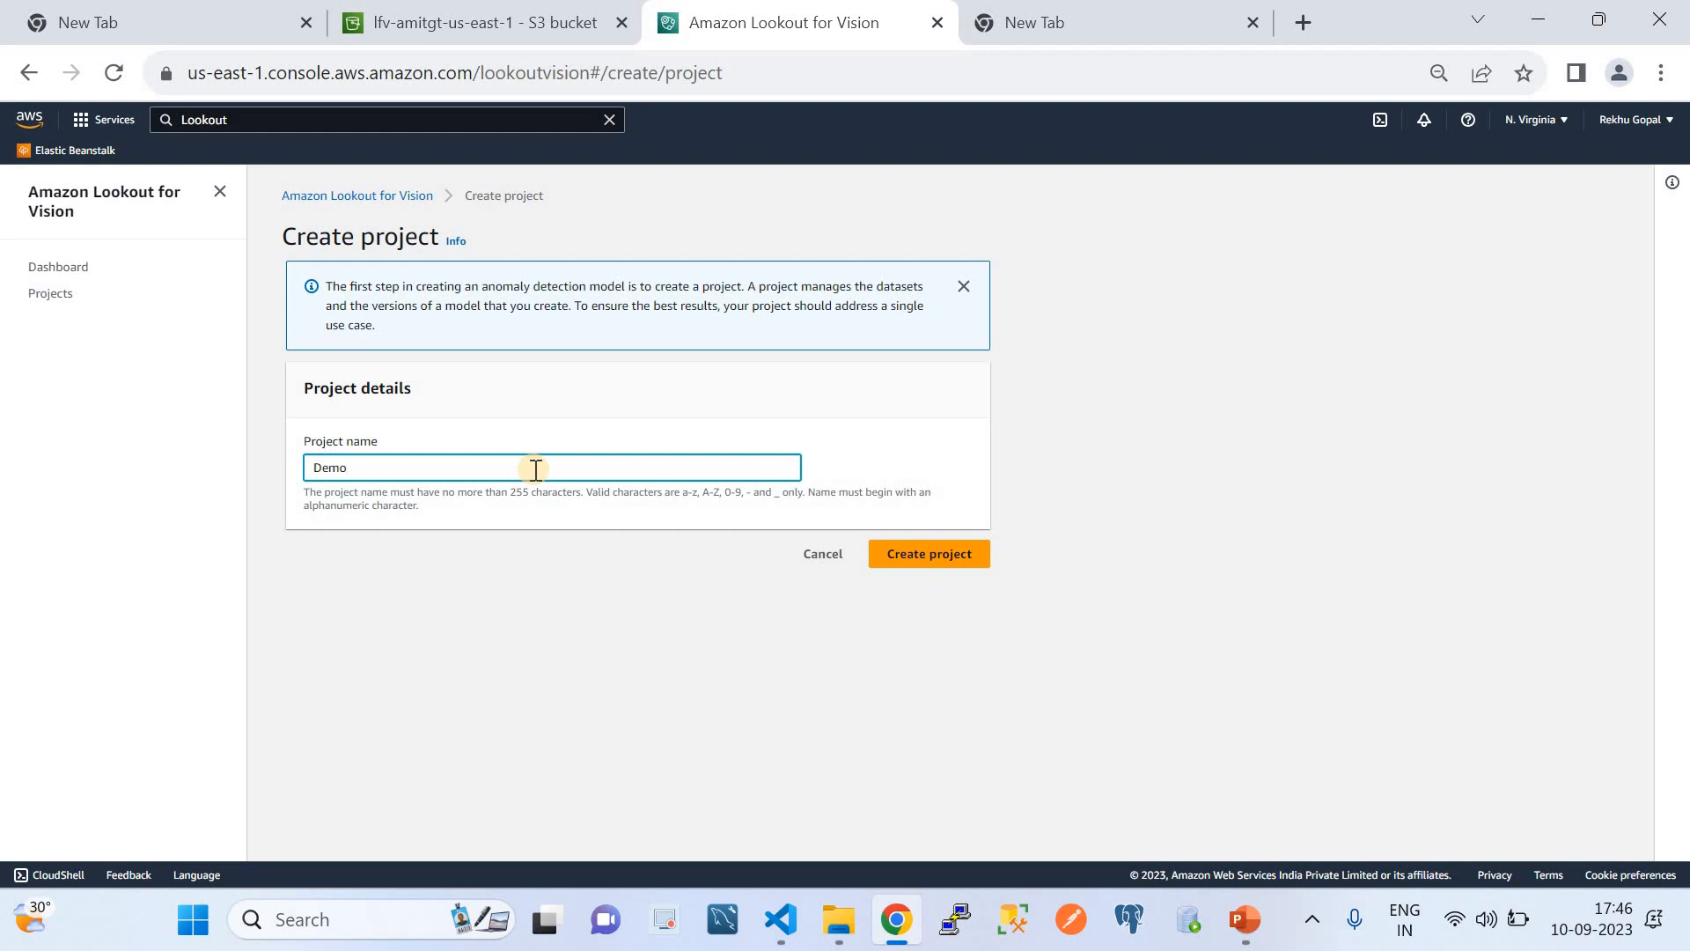
type("Project")
left_click(906, 555)
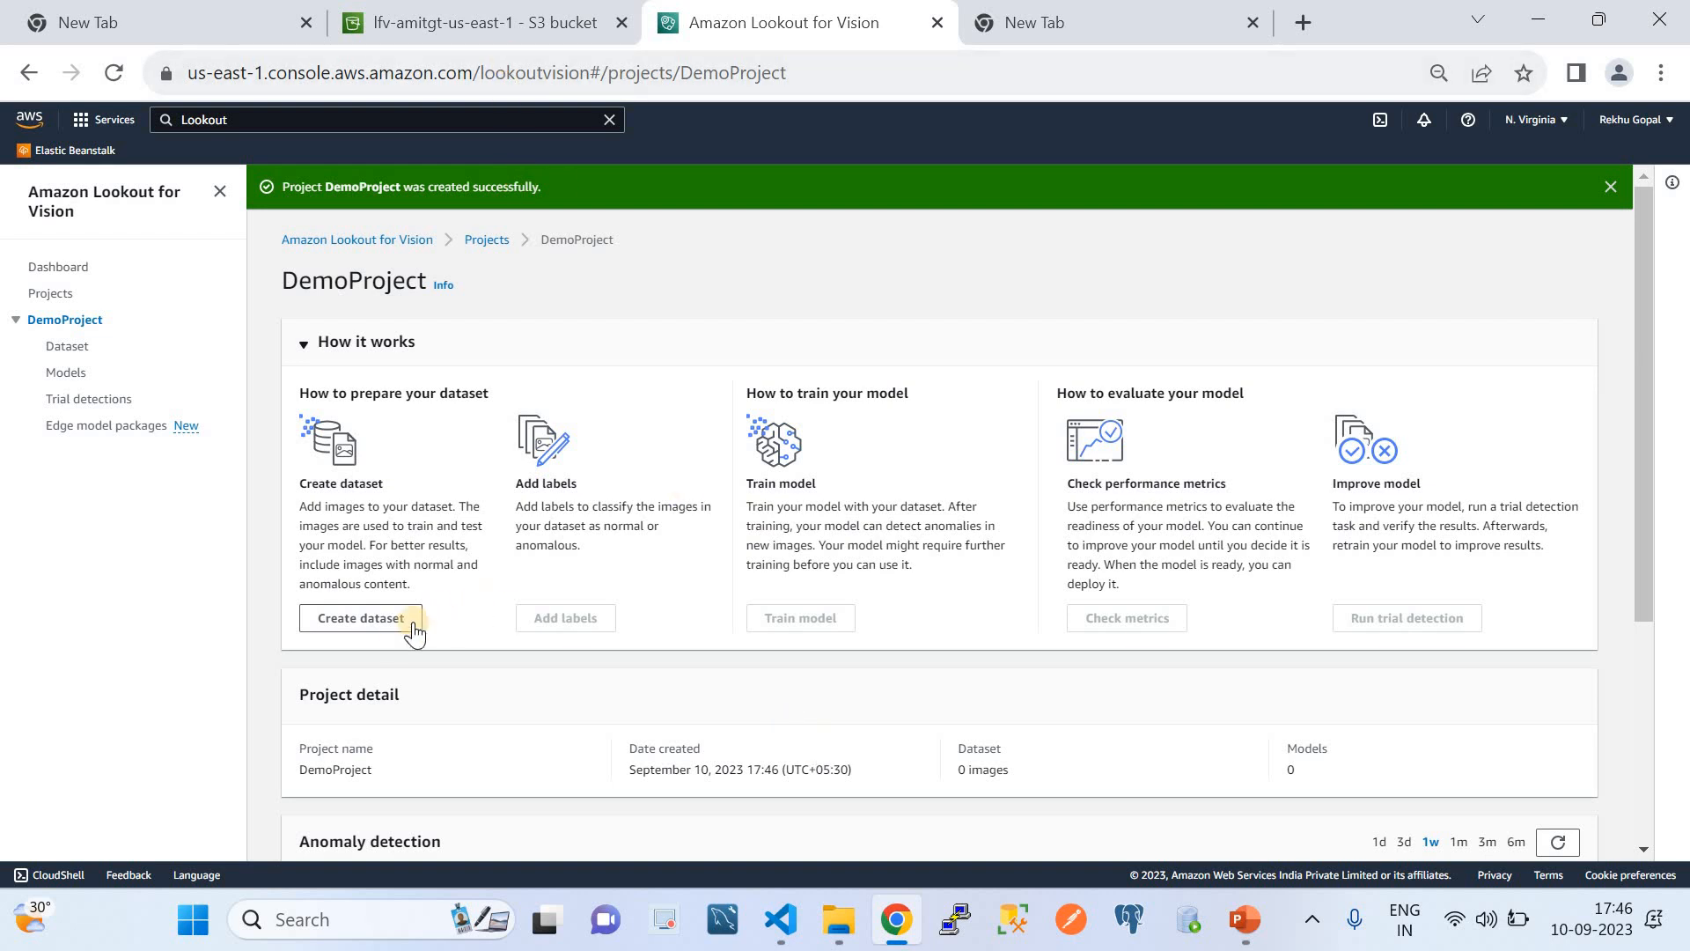
- Start creating DemoProject's dataset with the option for a training dataset and a test dataset
left_click(388, 620)
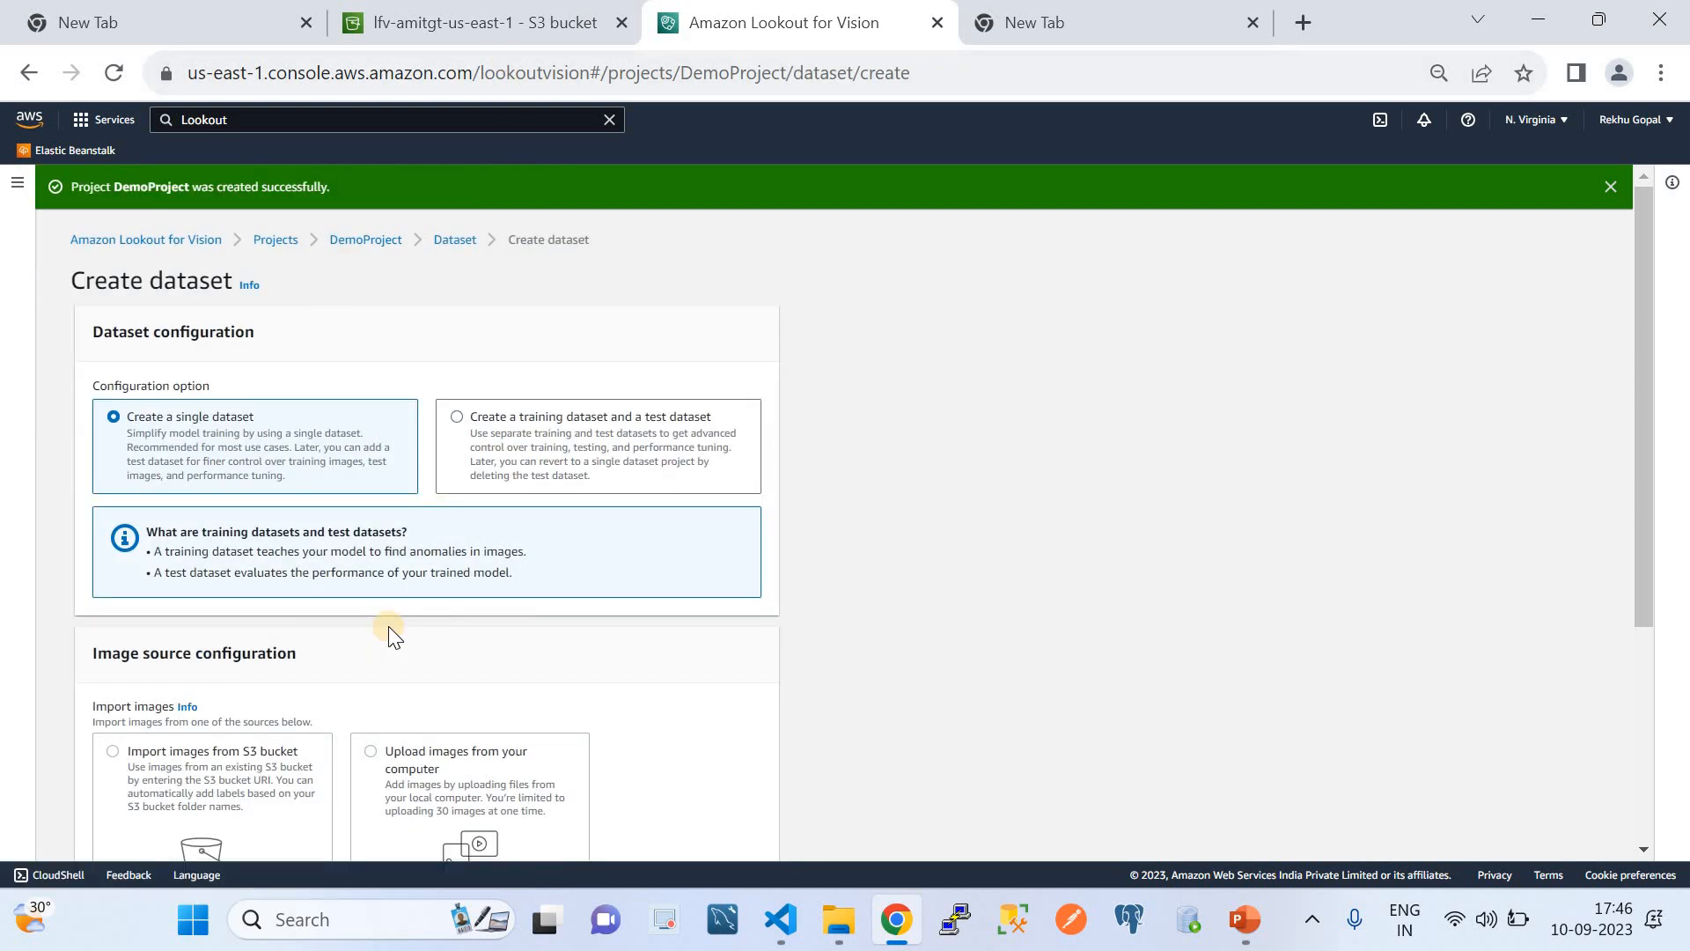
left_click(454, 420)
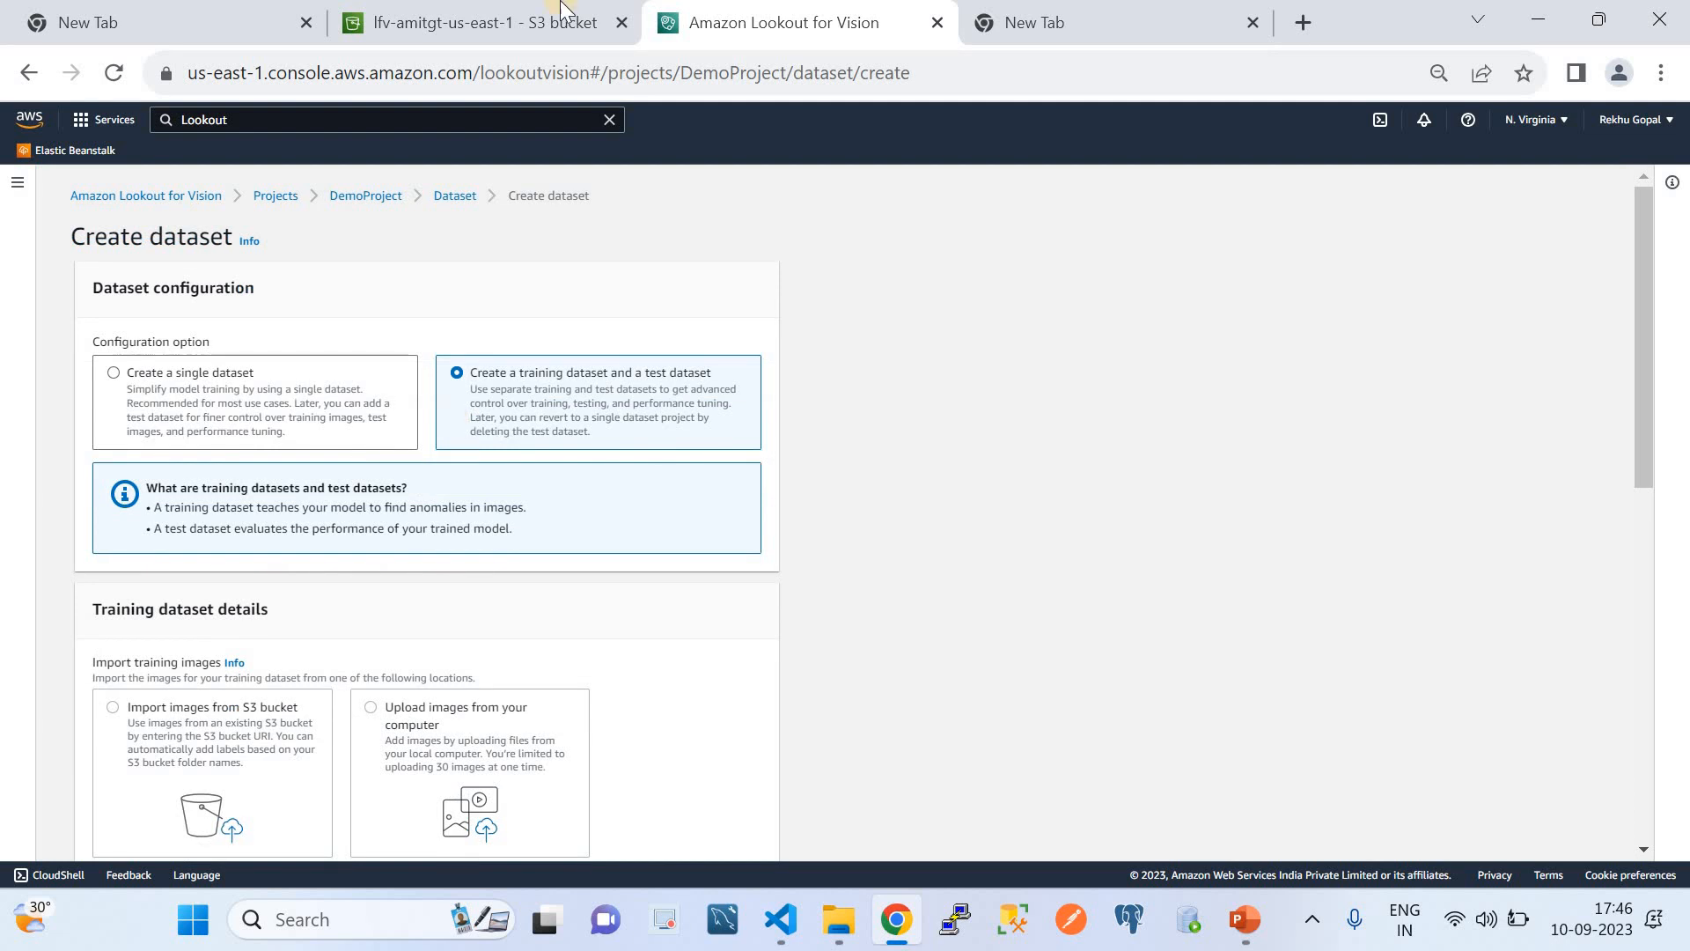
- Switch to the S3 bucket lfv-amitgt-us-east-1, check its test folder and copy the S3 URI of the train folder
left_click(526, 16)
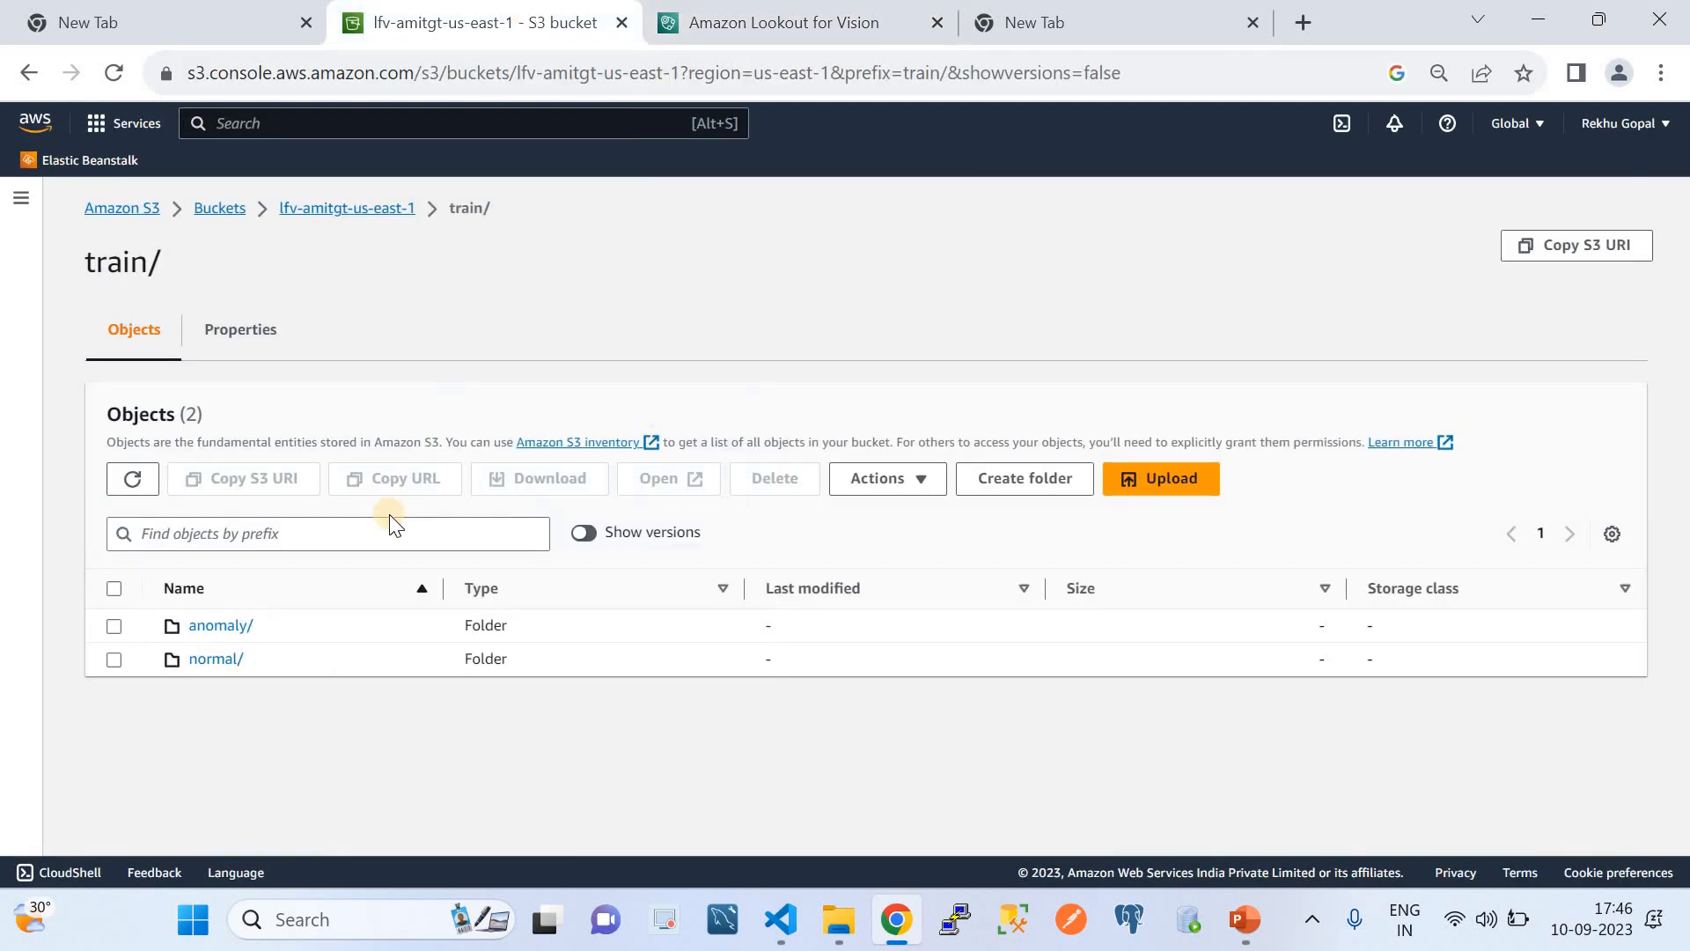
left_click(329, 208)
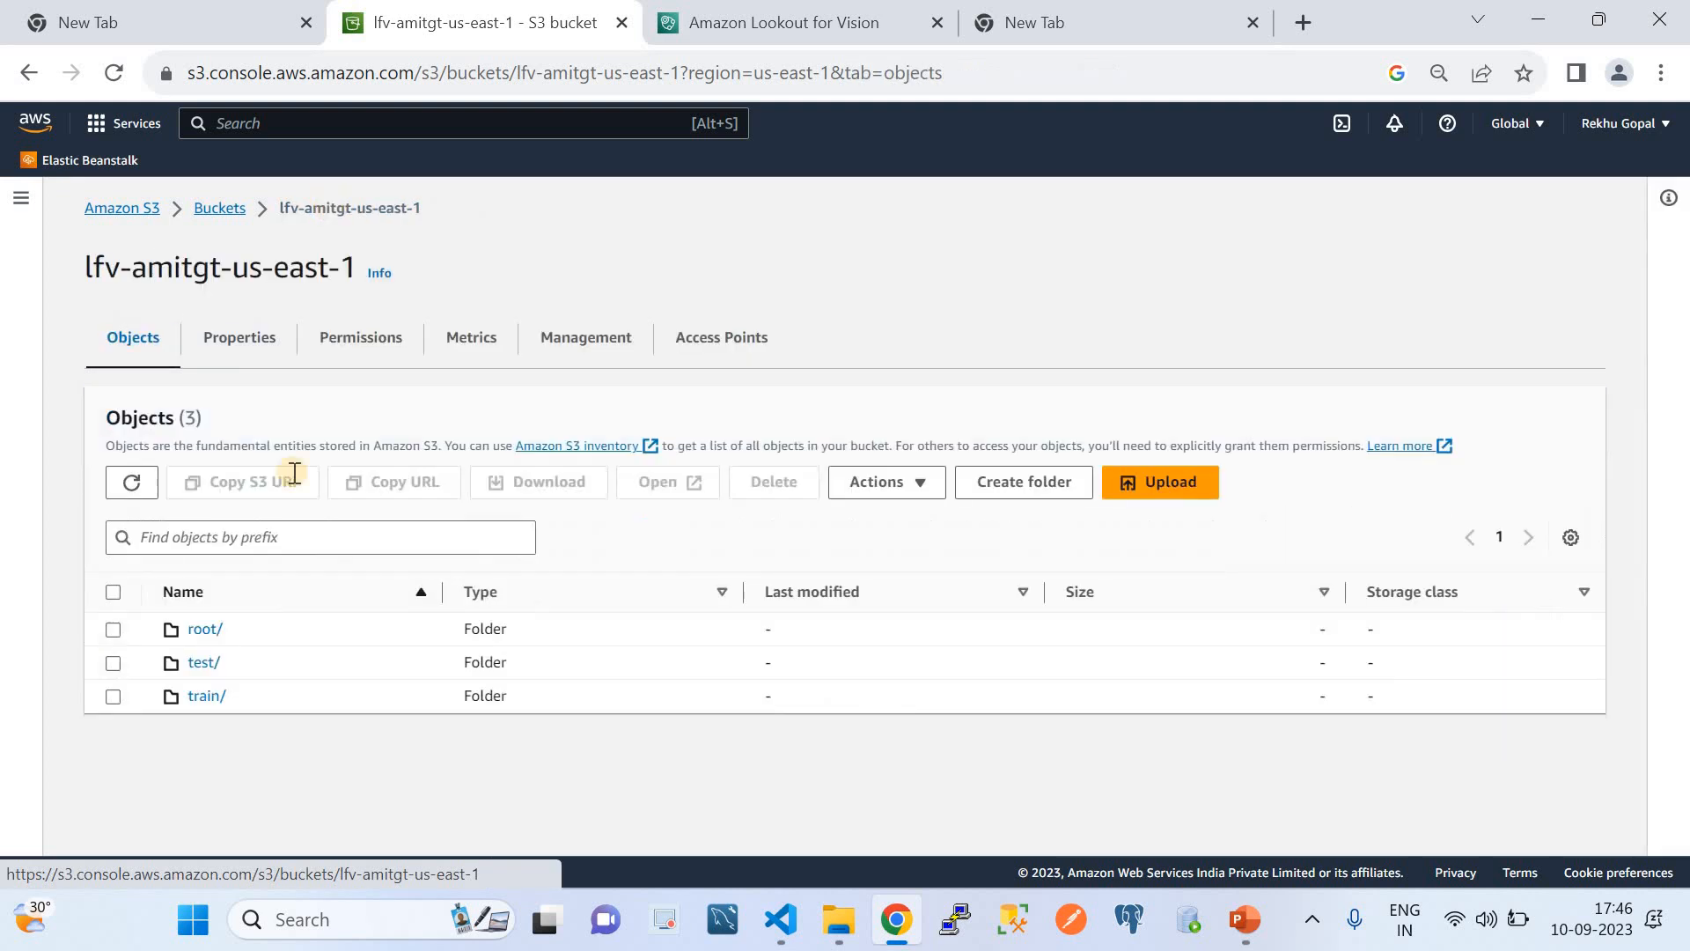
left_click(211, 663)
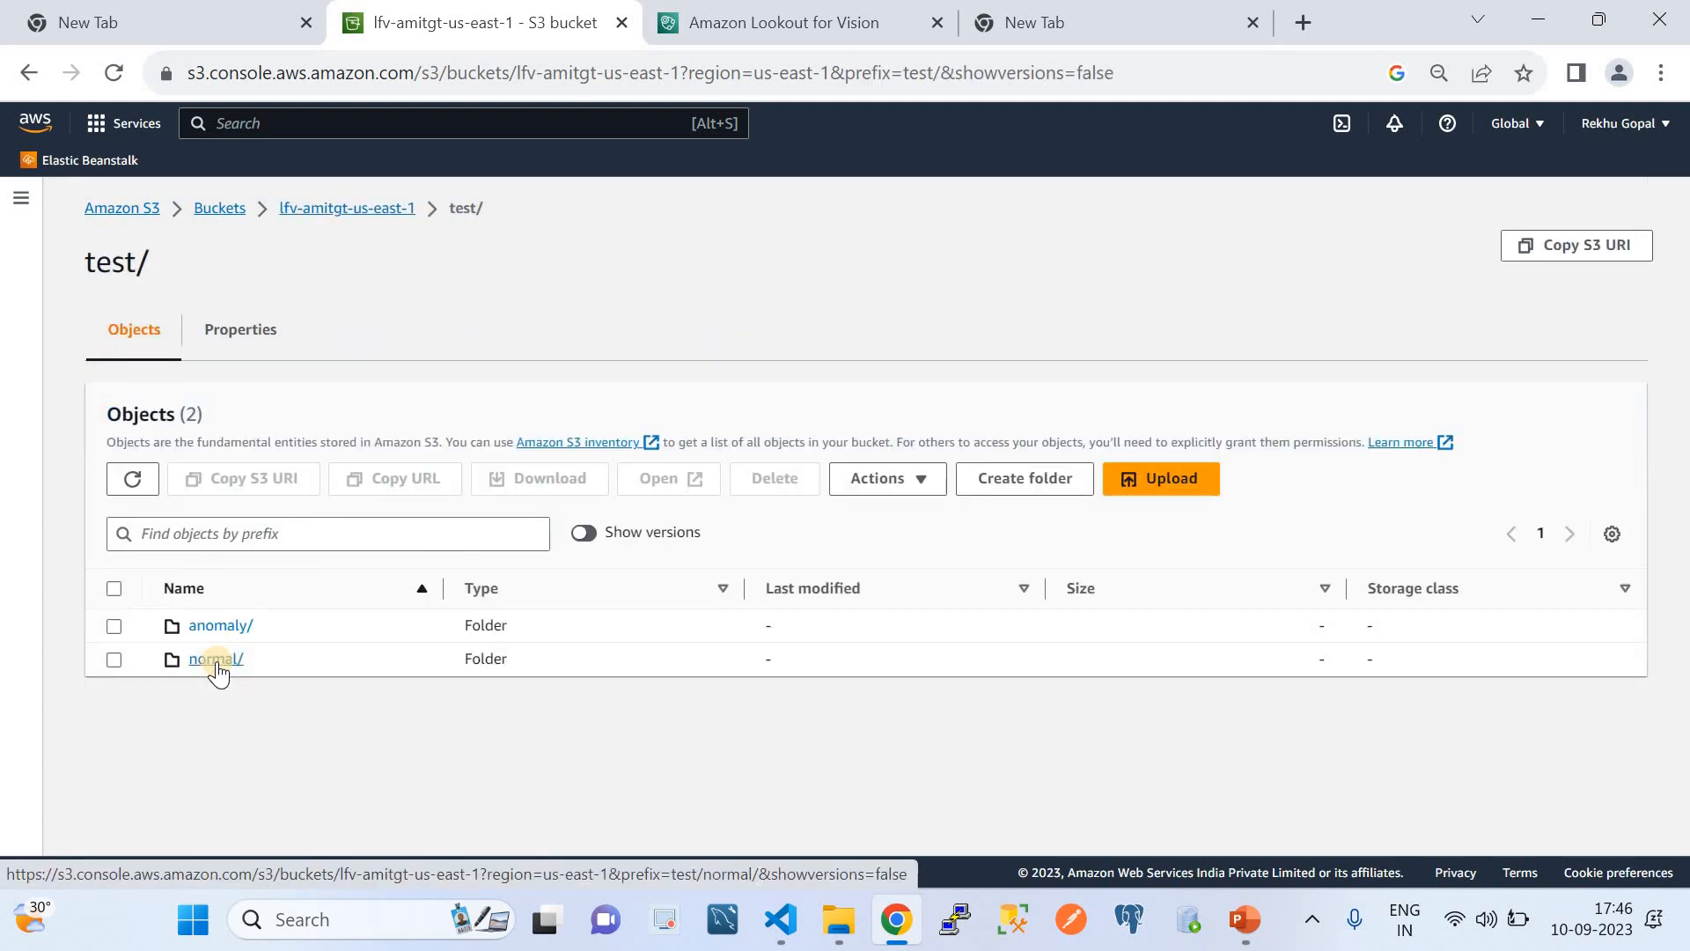
left_click(349, 216)
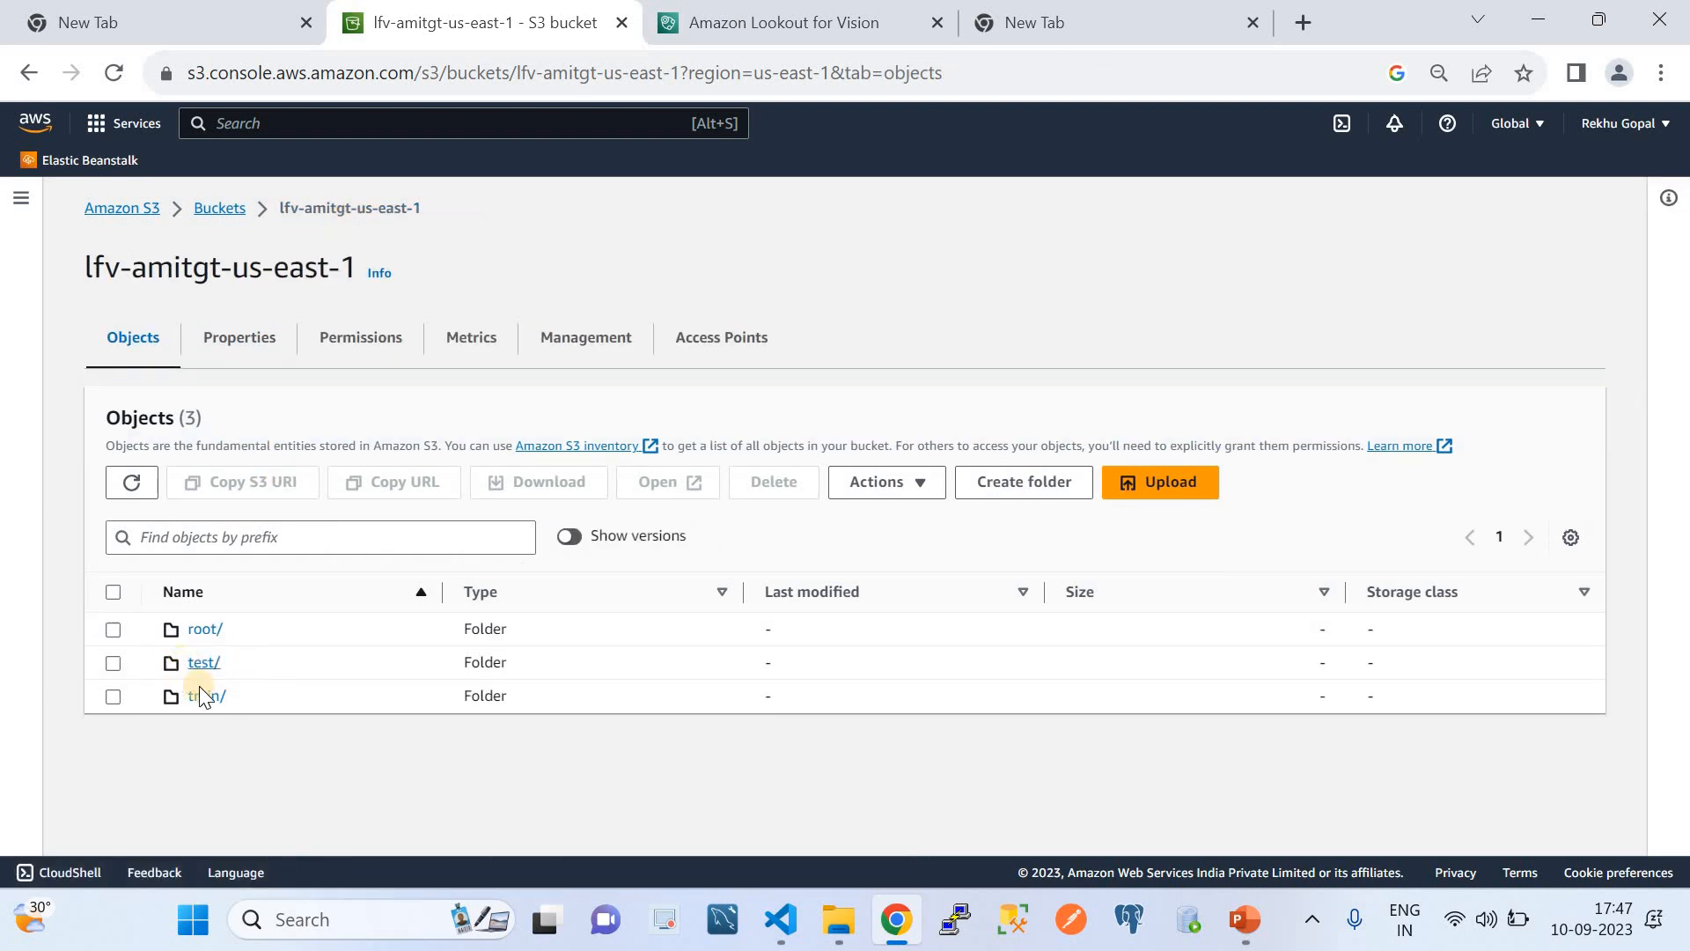
left_click(203, 697)
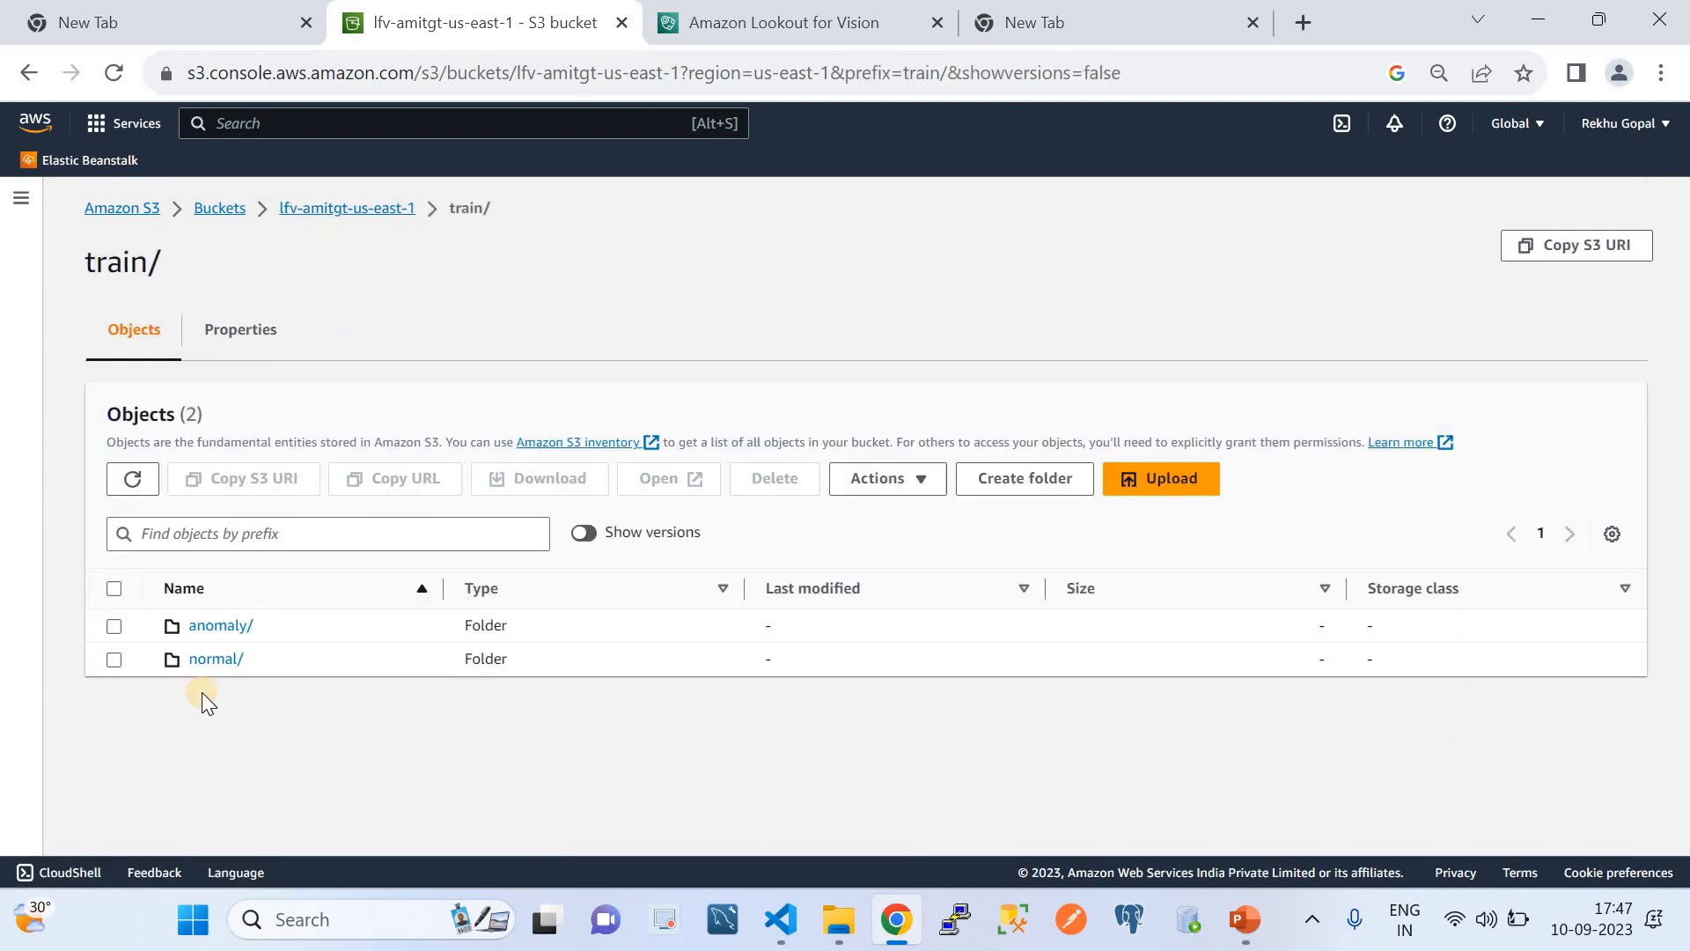
left_click(247, 352)
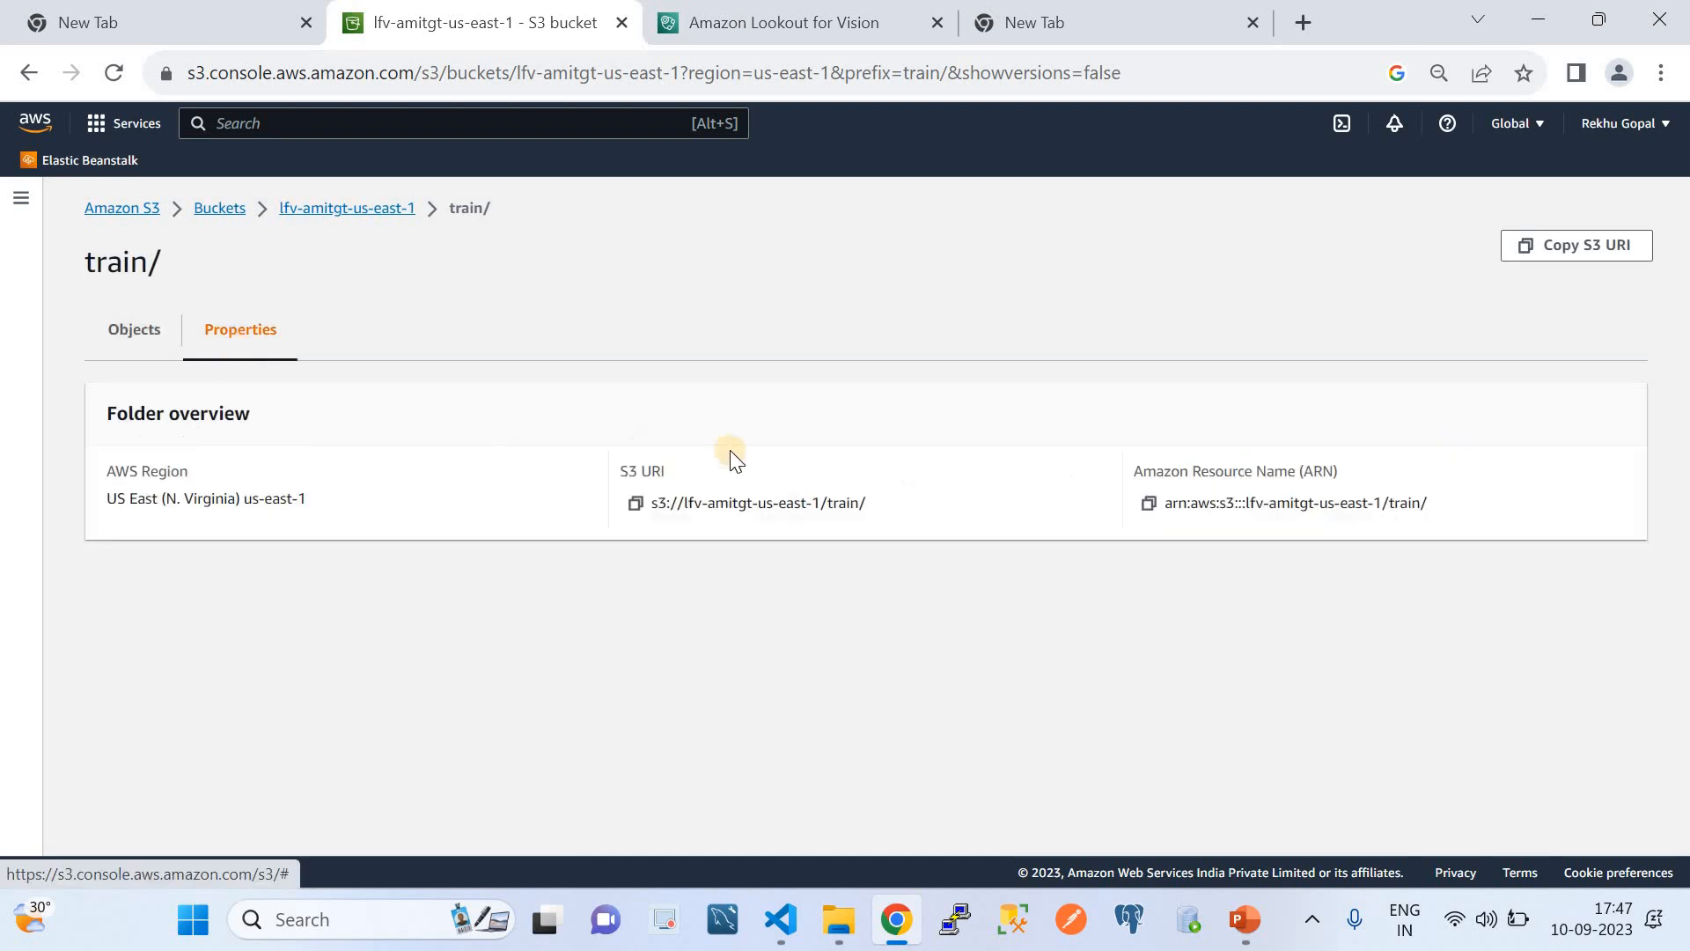
left_click(635, 503)
- Set the training dataset to import images from s3://lfv-amitgt-us-east-1/train/ with labels attached automatically based on the folder name
key("ctrl+Tab")
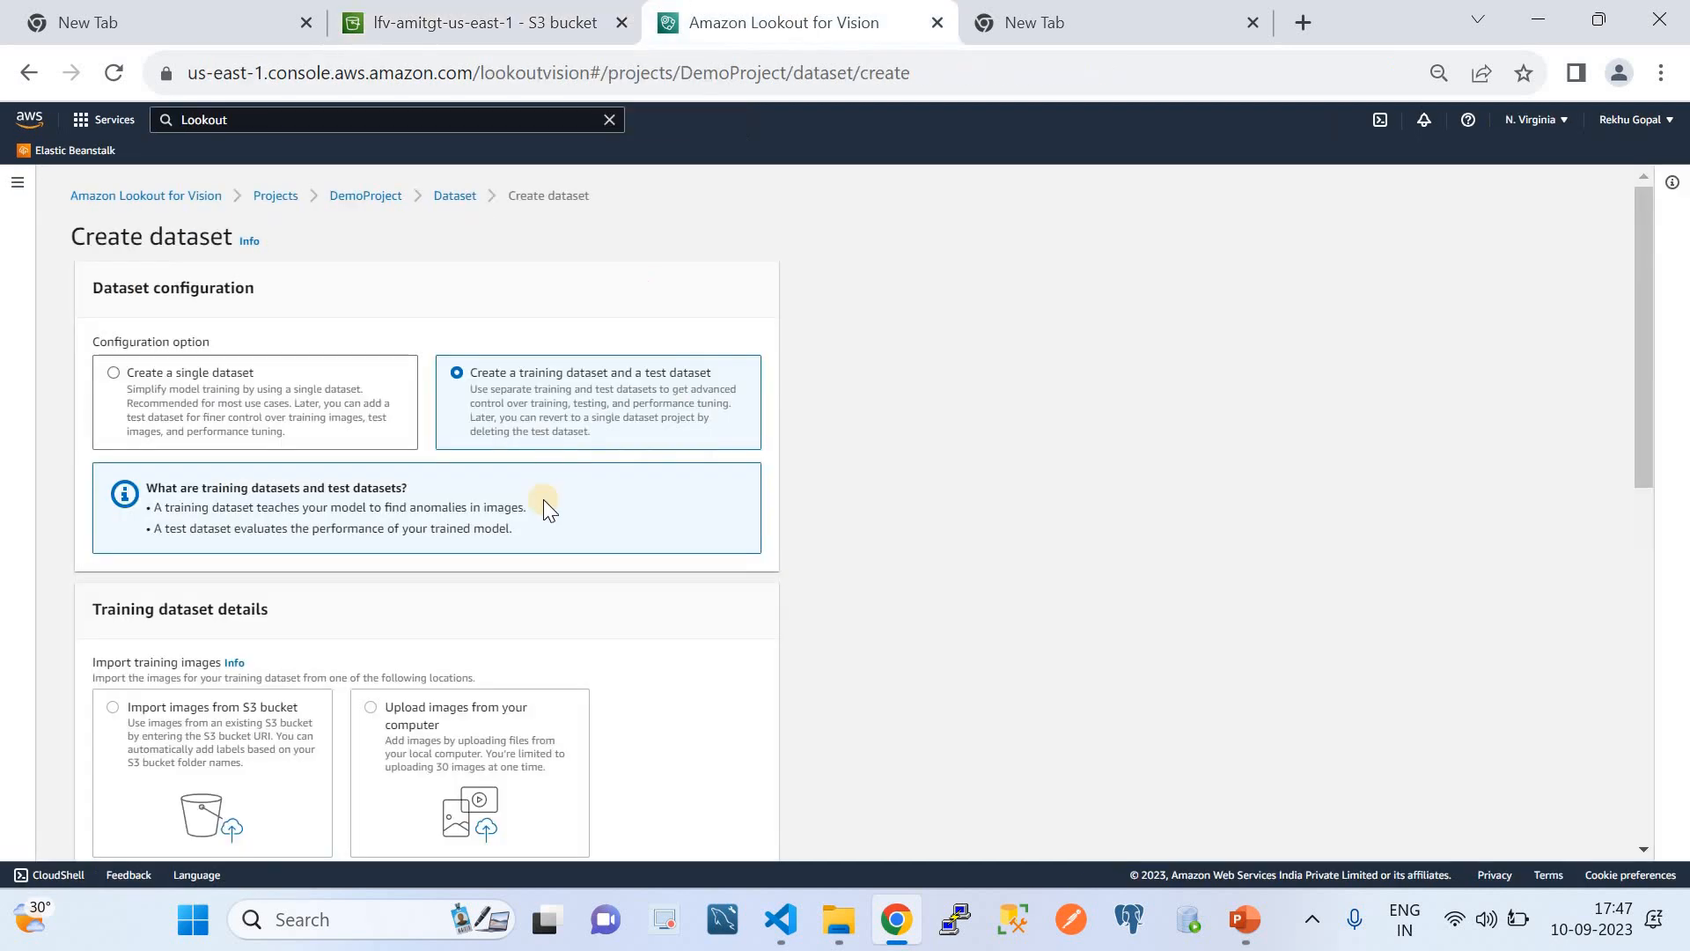
scroll(454, 635, "down", 4)
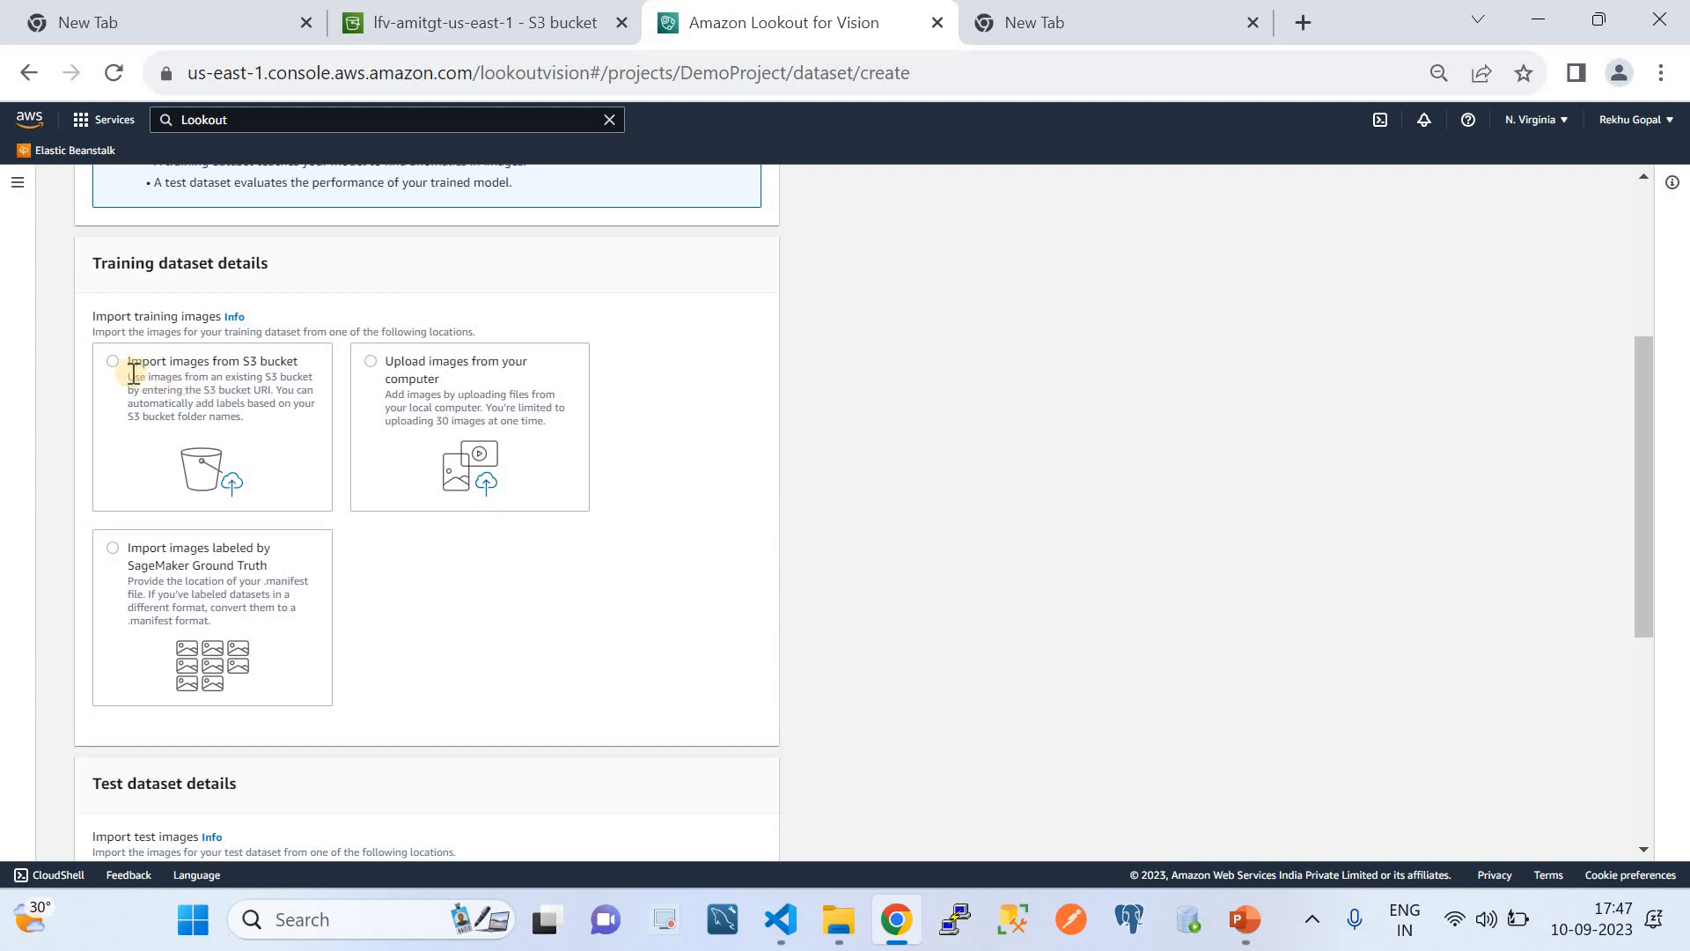
left_click(107, 362)
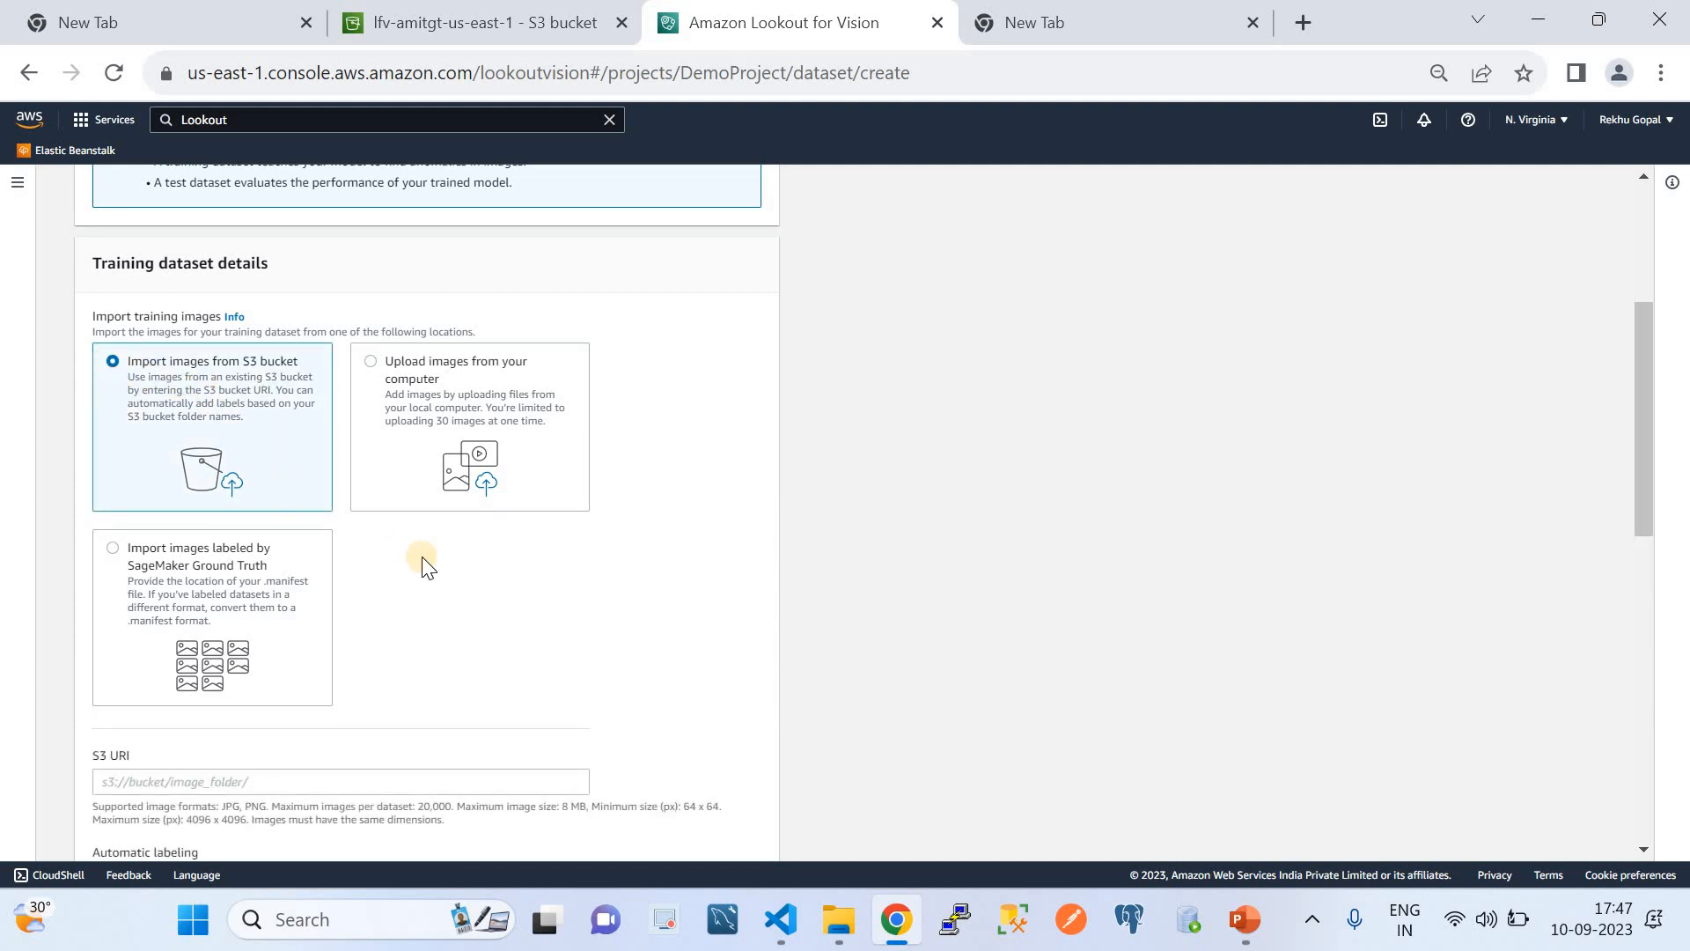
scroll(422, 558, "down", 3)
left_click(279, 523)
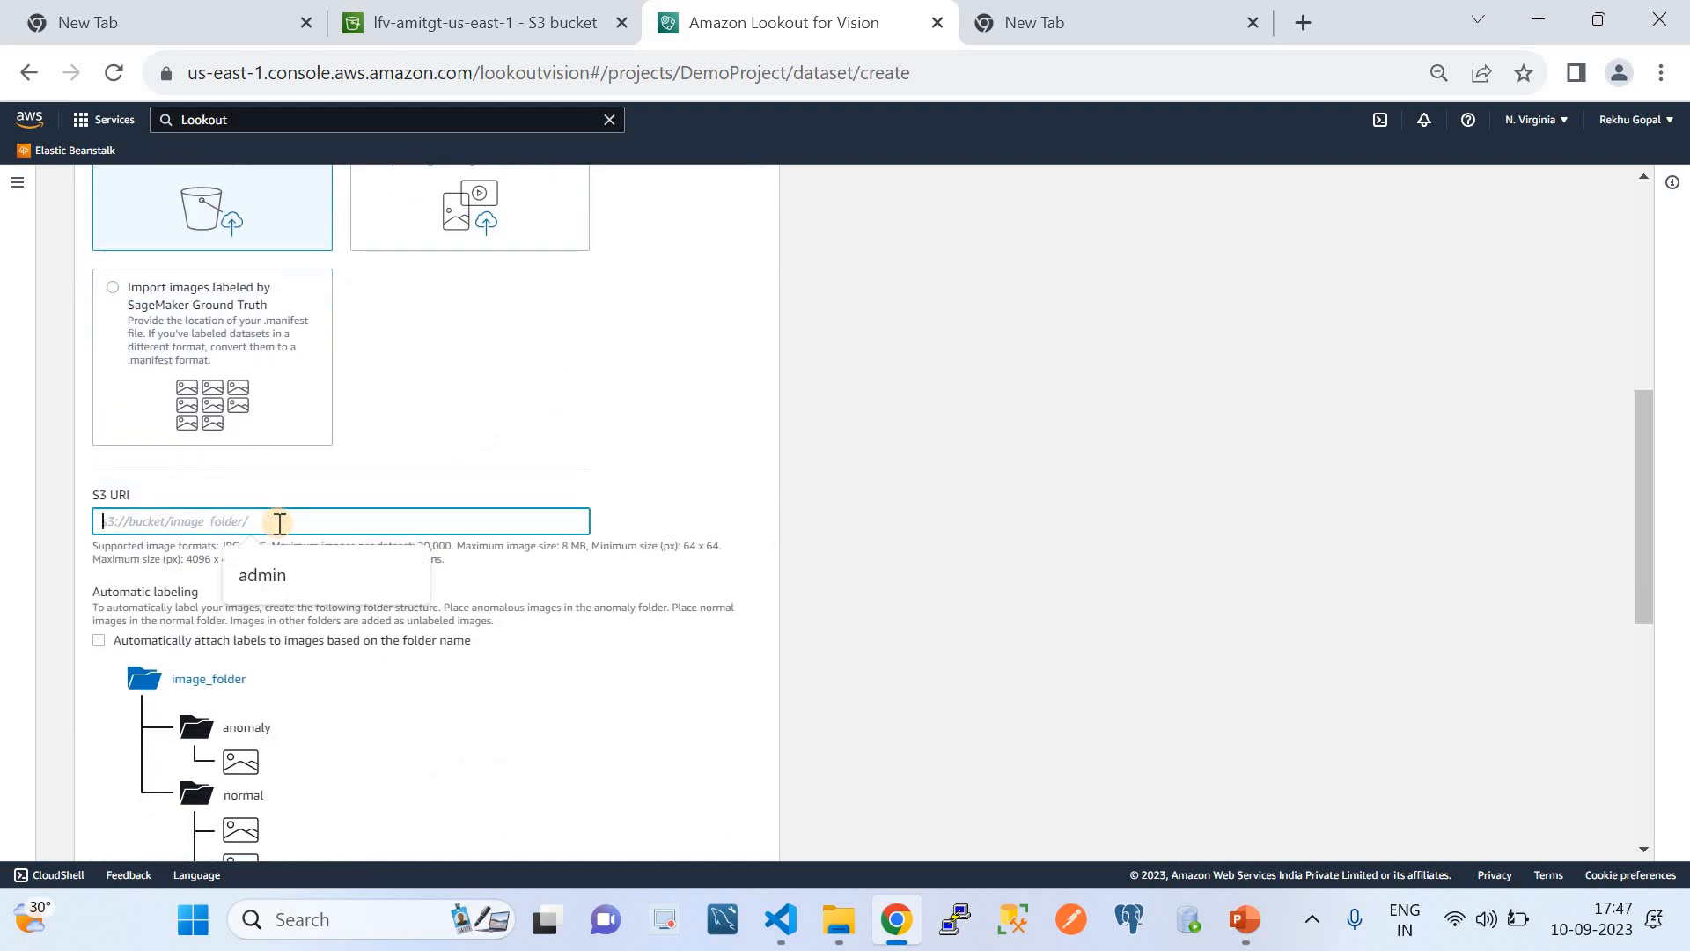
key("ctrl+v")
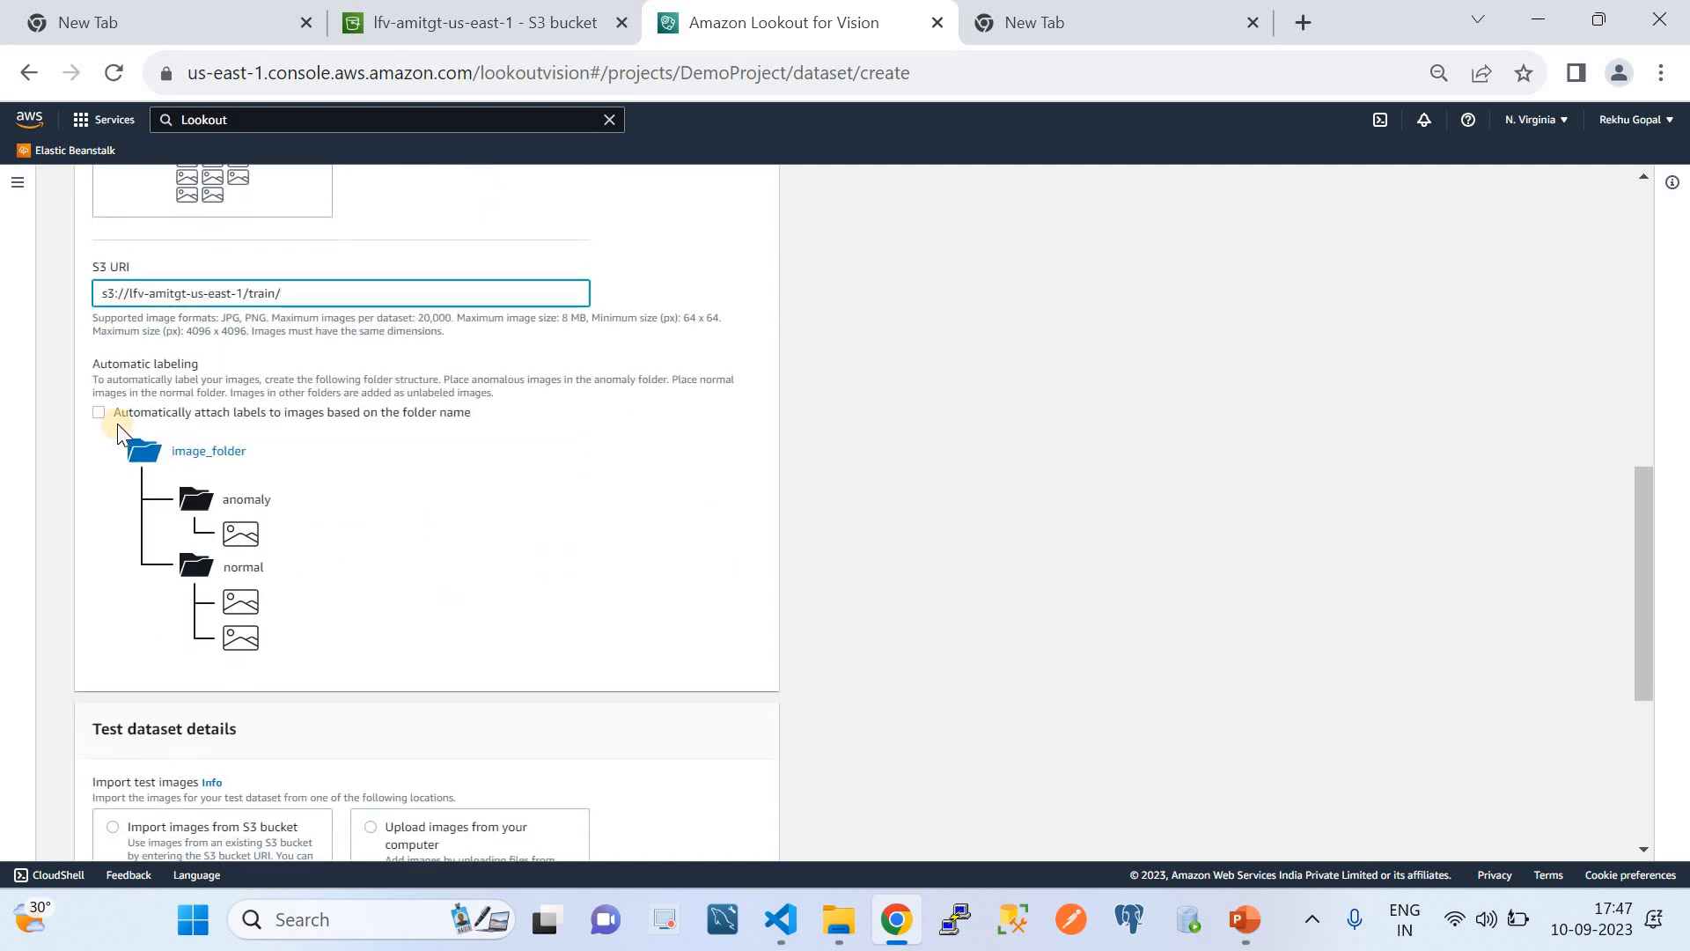
left_click(109, 414)
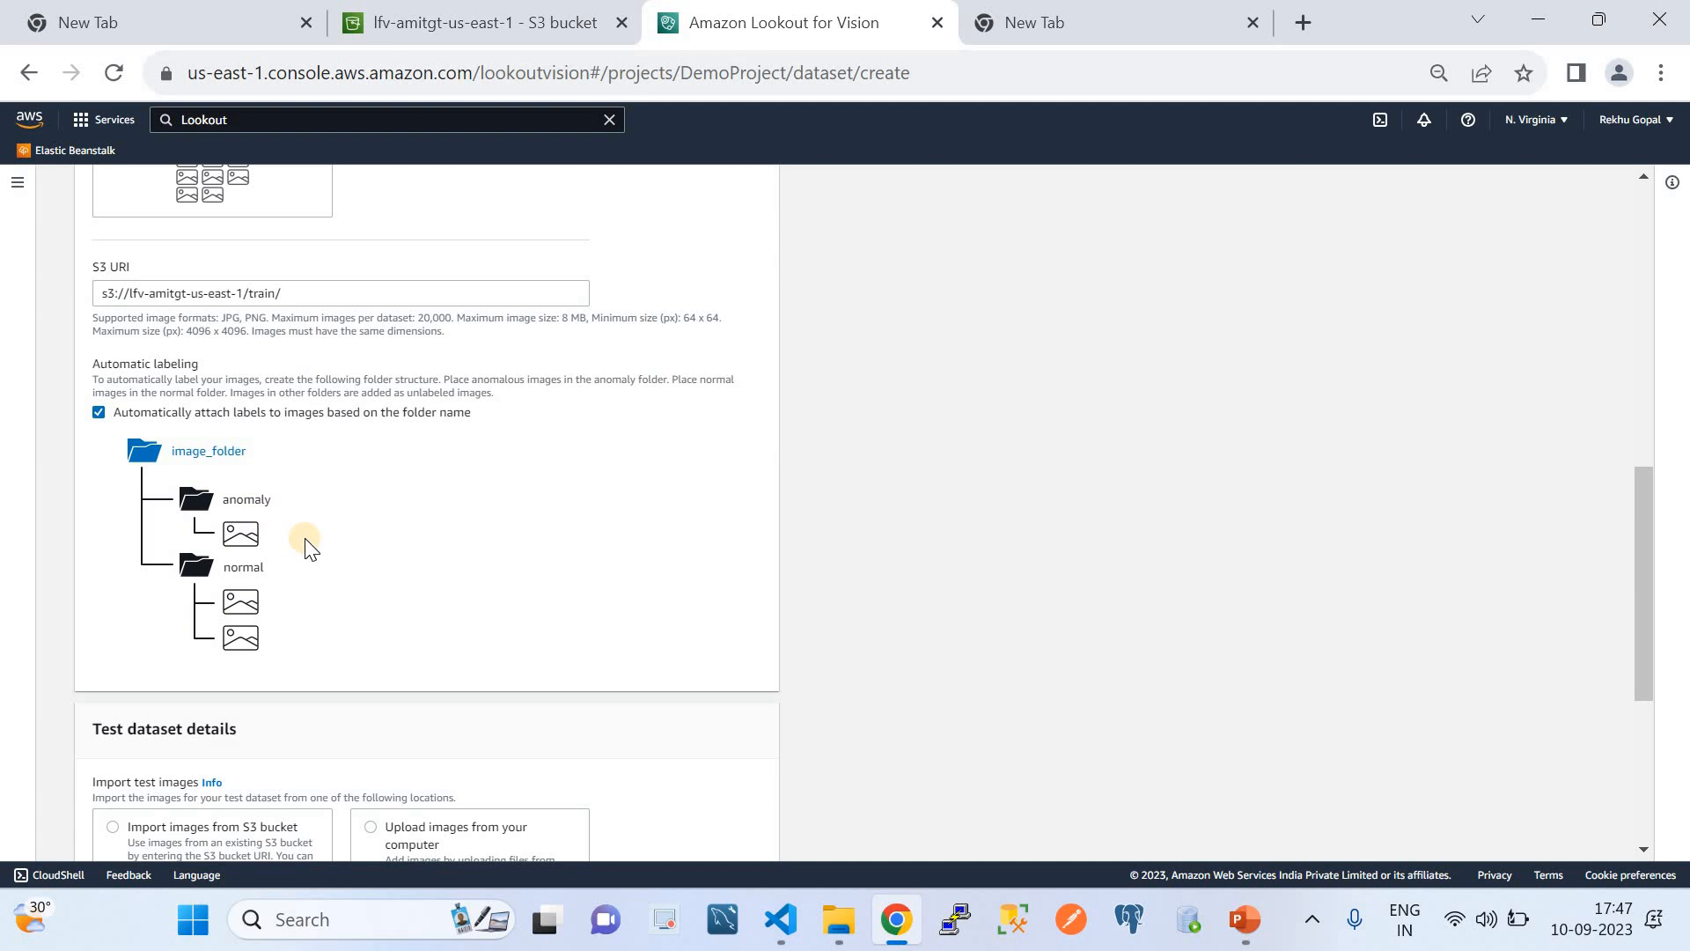
- Choose to import the test dataset's images from an S3 bucket
scroll(309, 546, "up", 7)
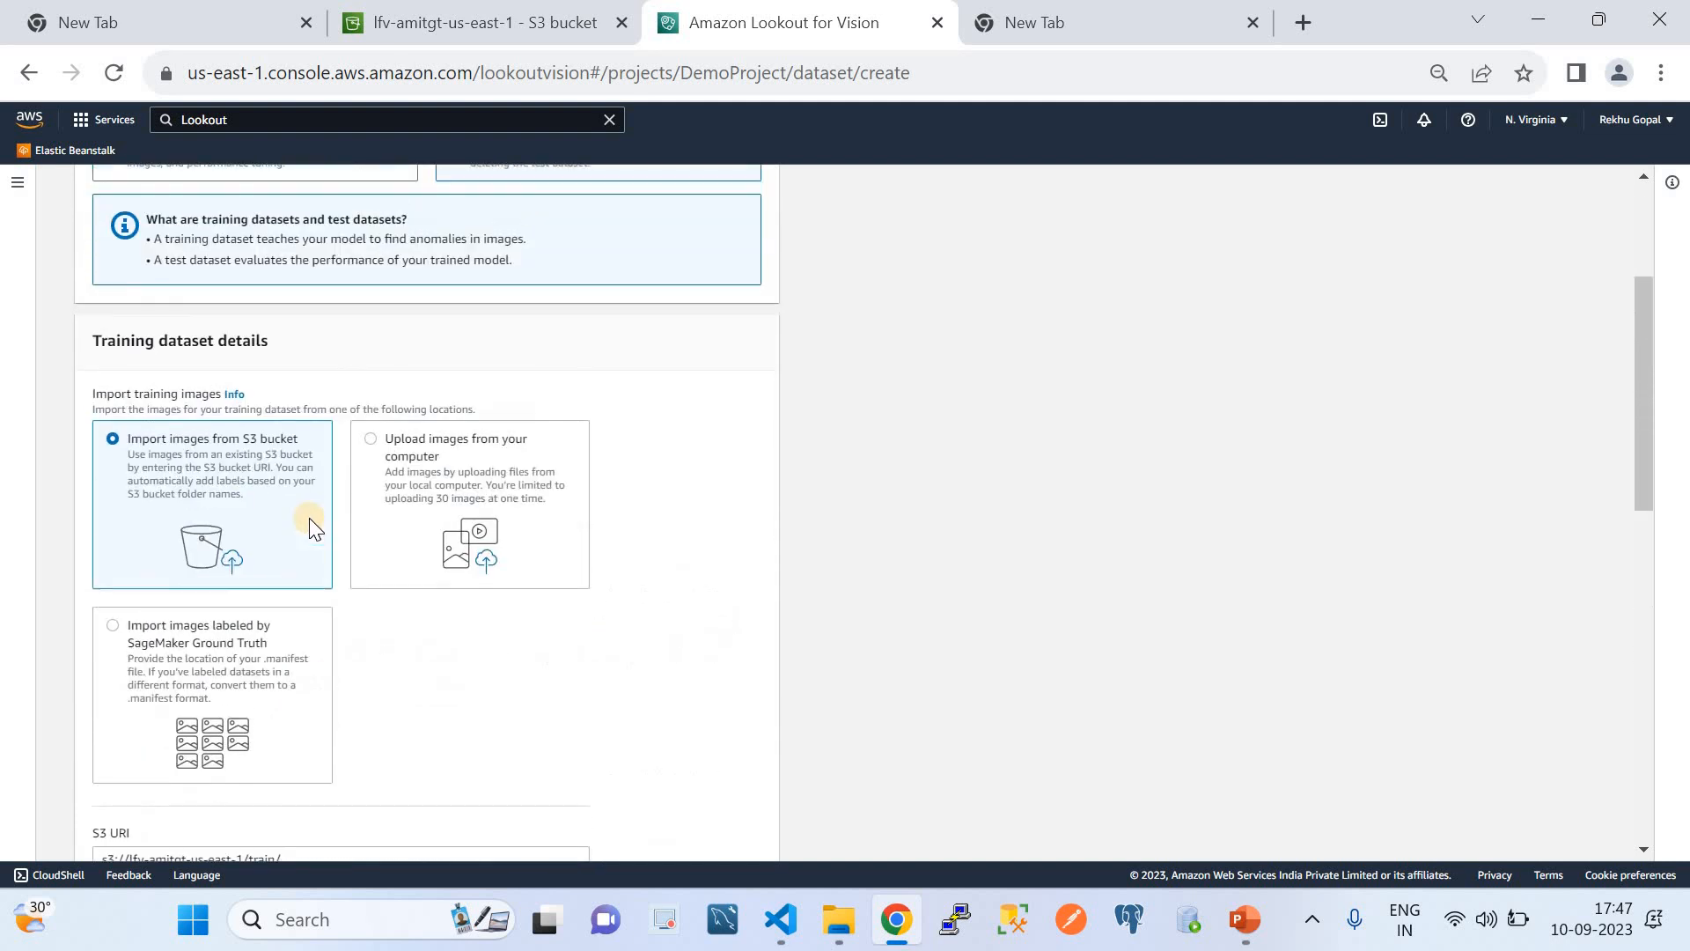
scroll(357, 447, "down", 7)
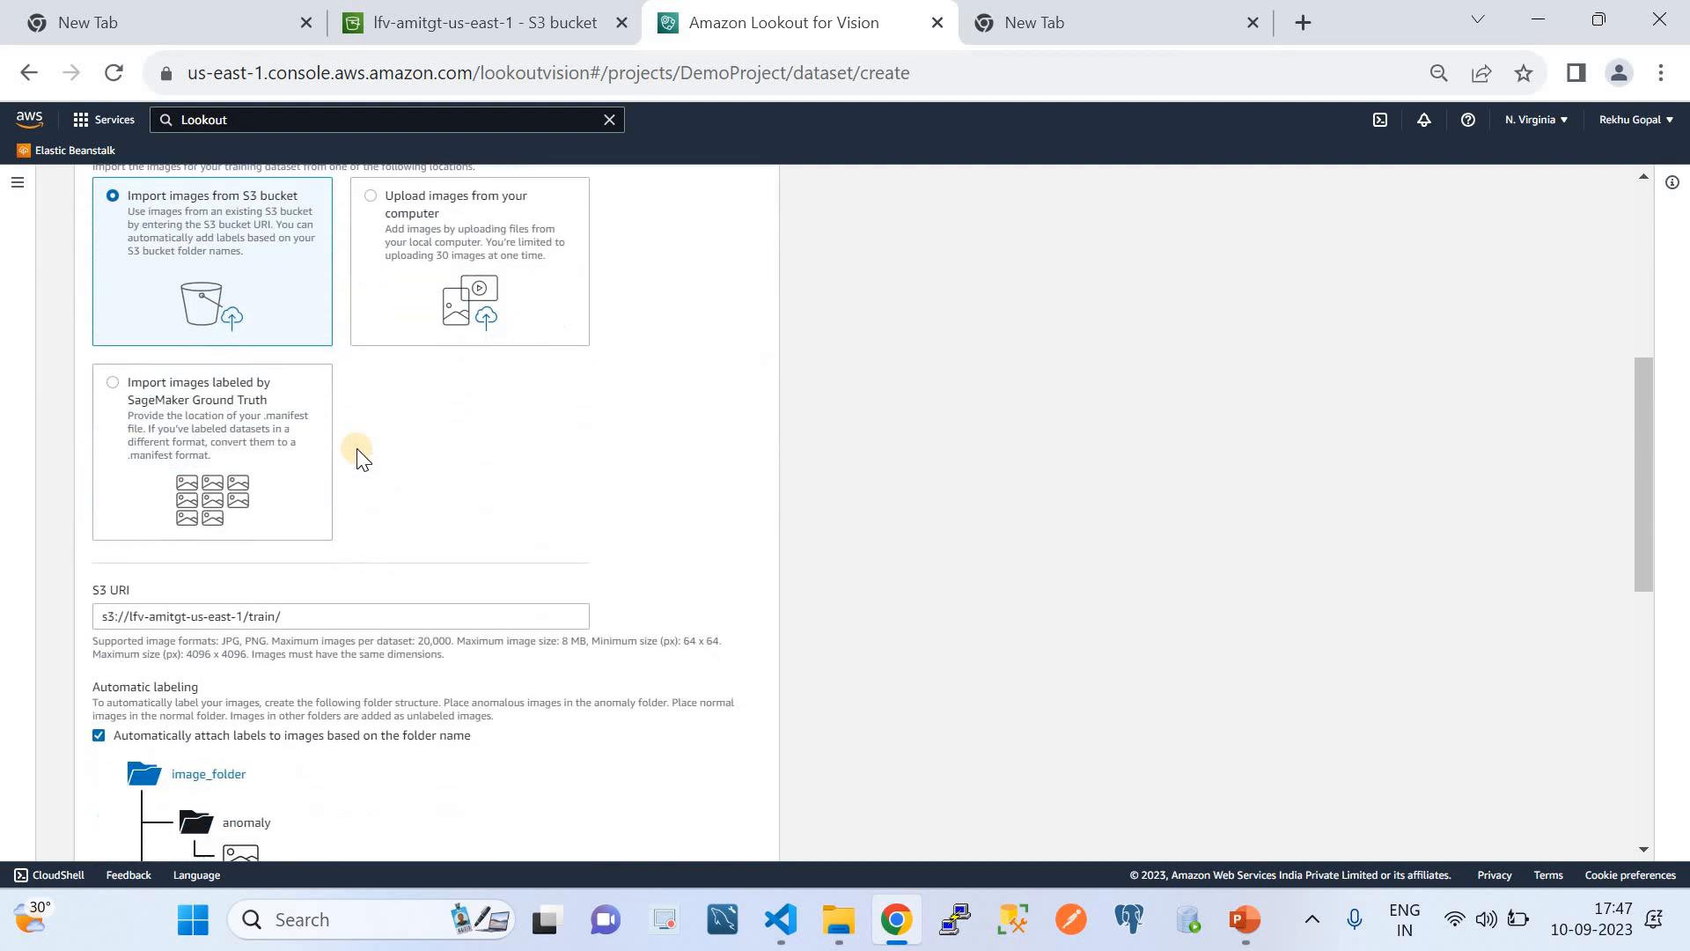
scroll(304, 360, "down", 5)
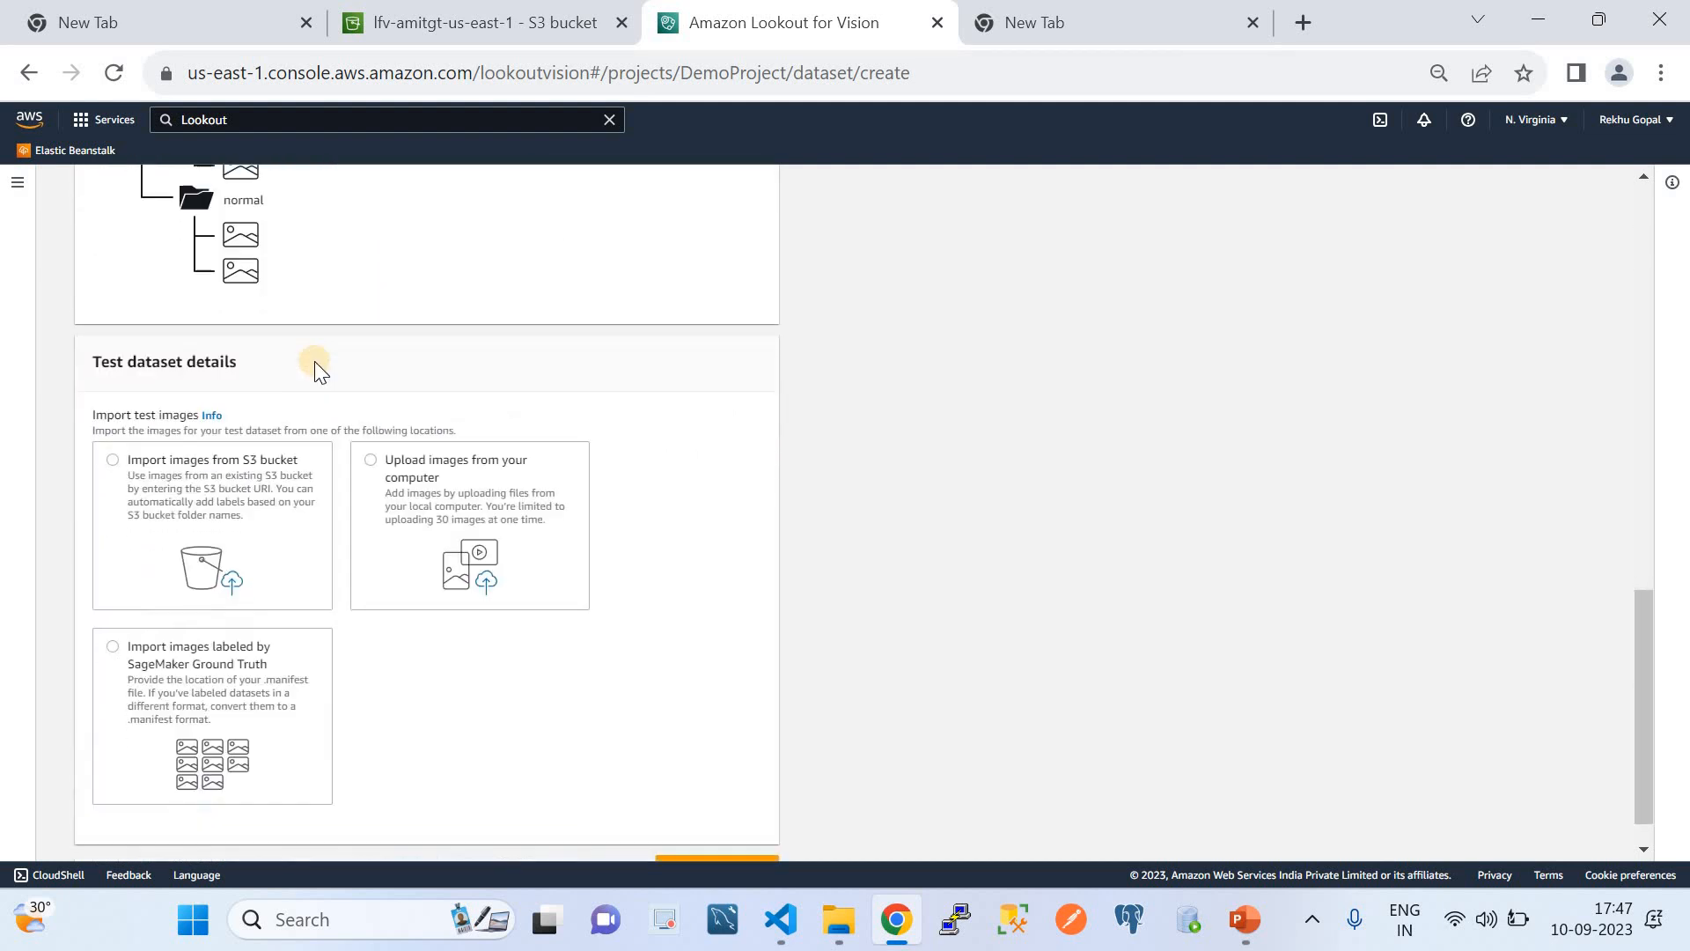
left_click(116, 470)
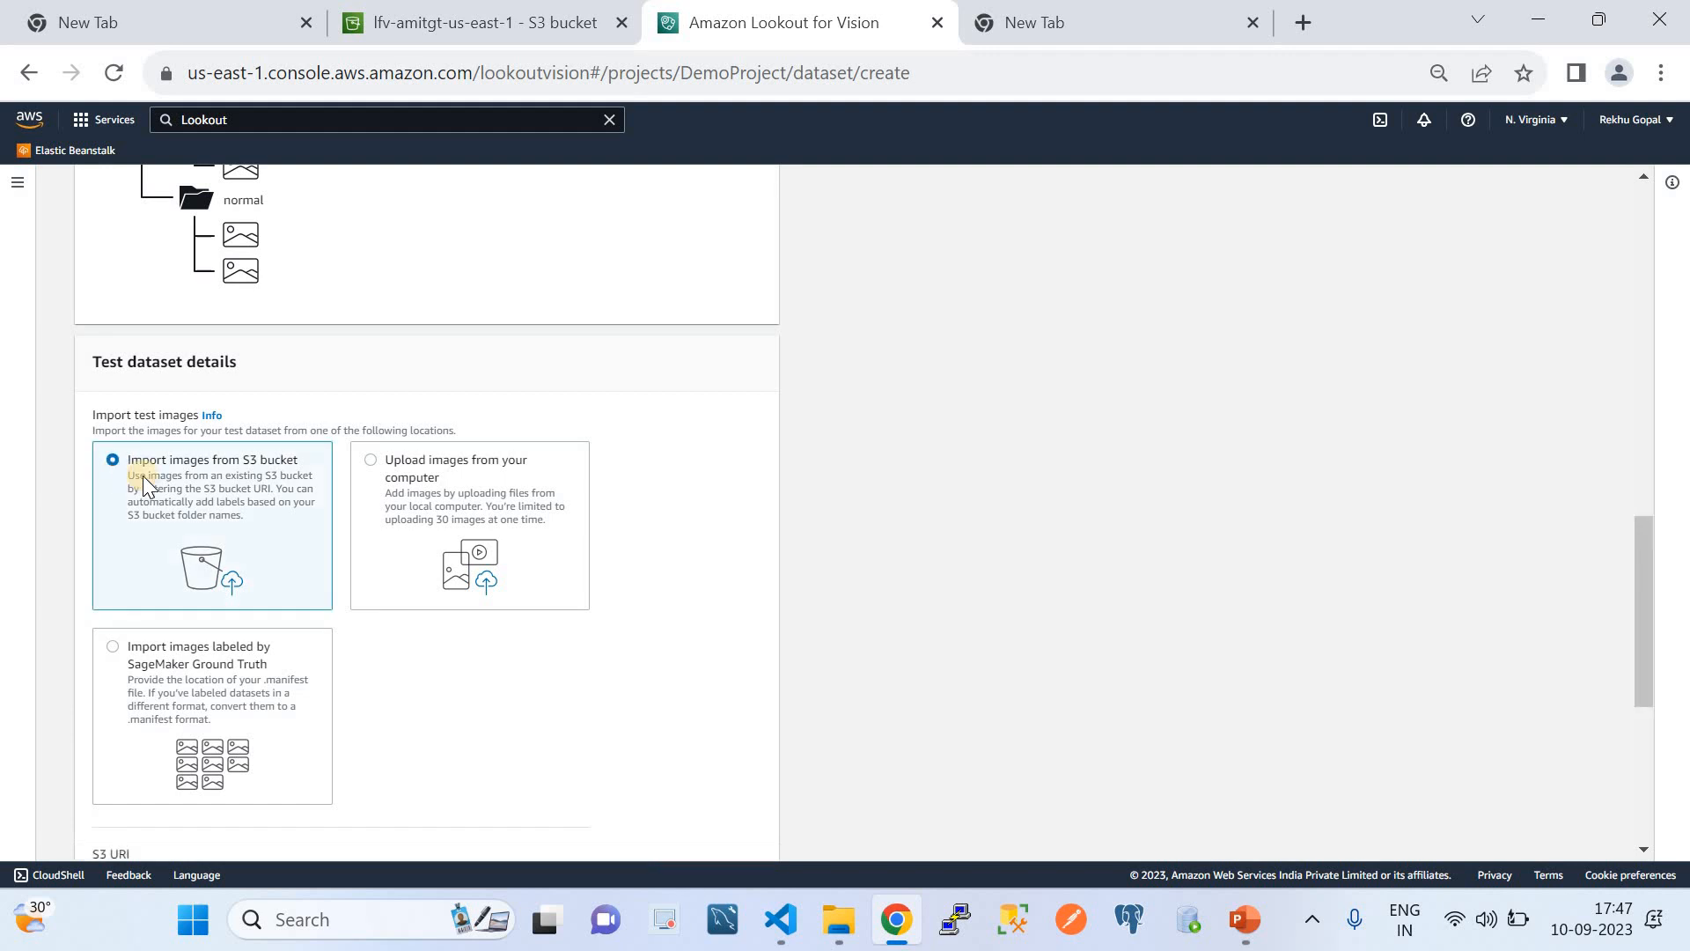
scroll(366, 604, "down", 3)
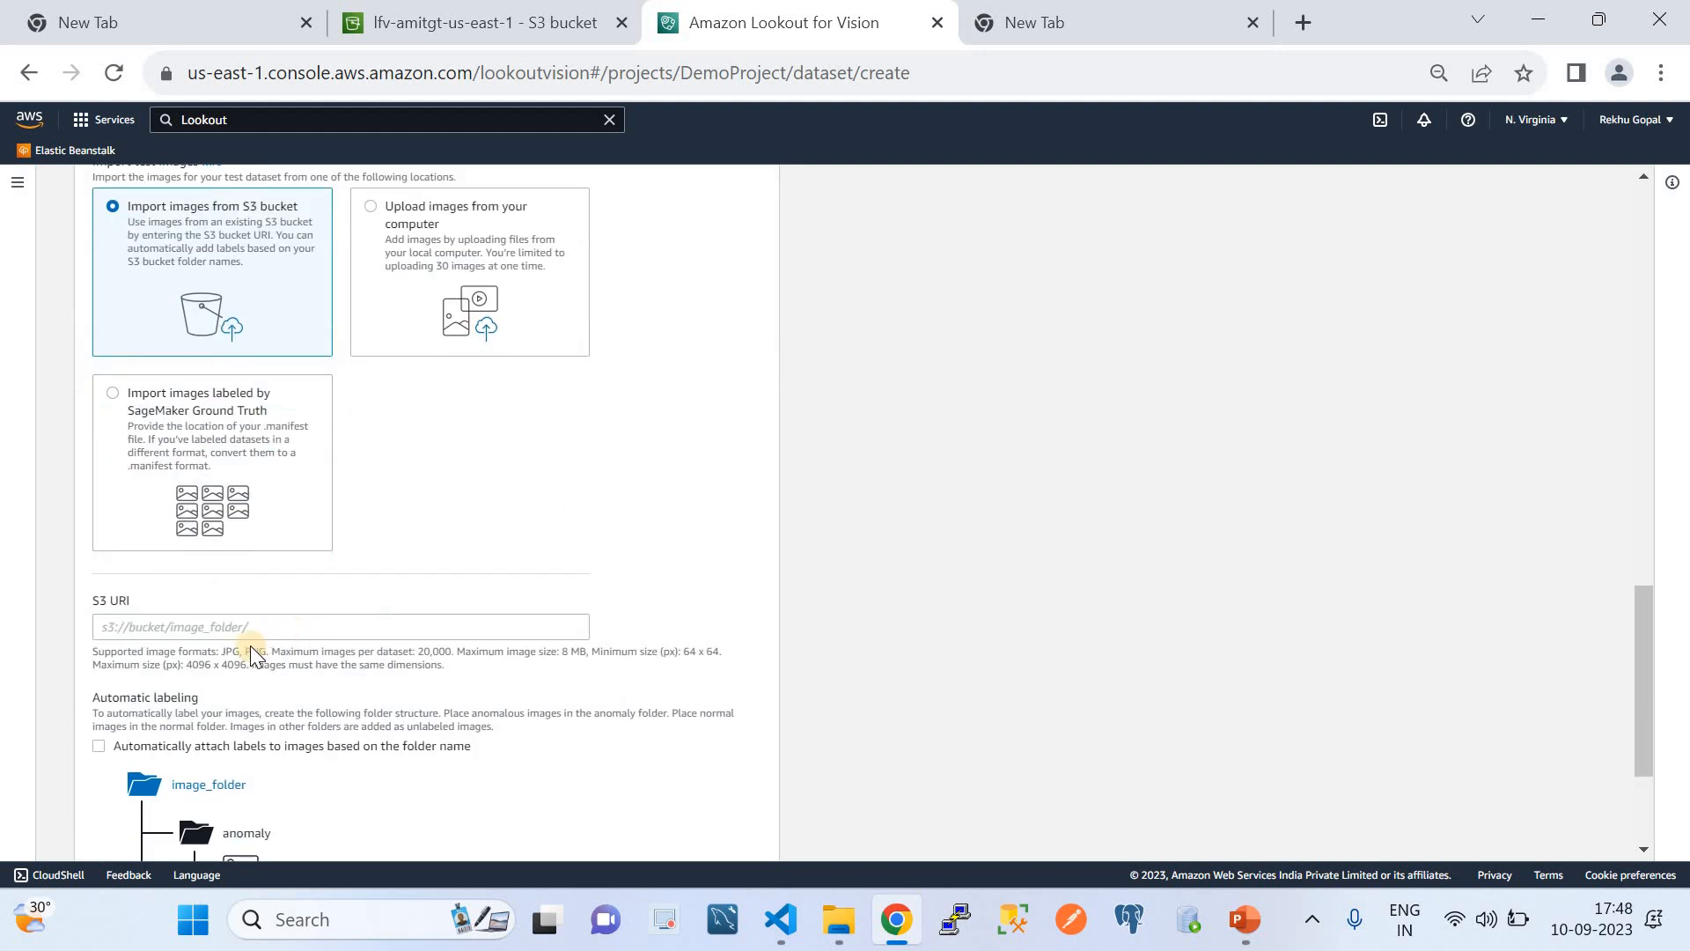
- Copy the S3 URI of the test folder in the lfv-amitgt-us-east-1 bucket
left_click(494, 29)
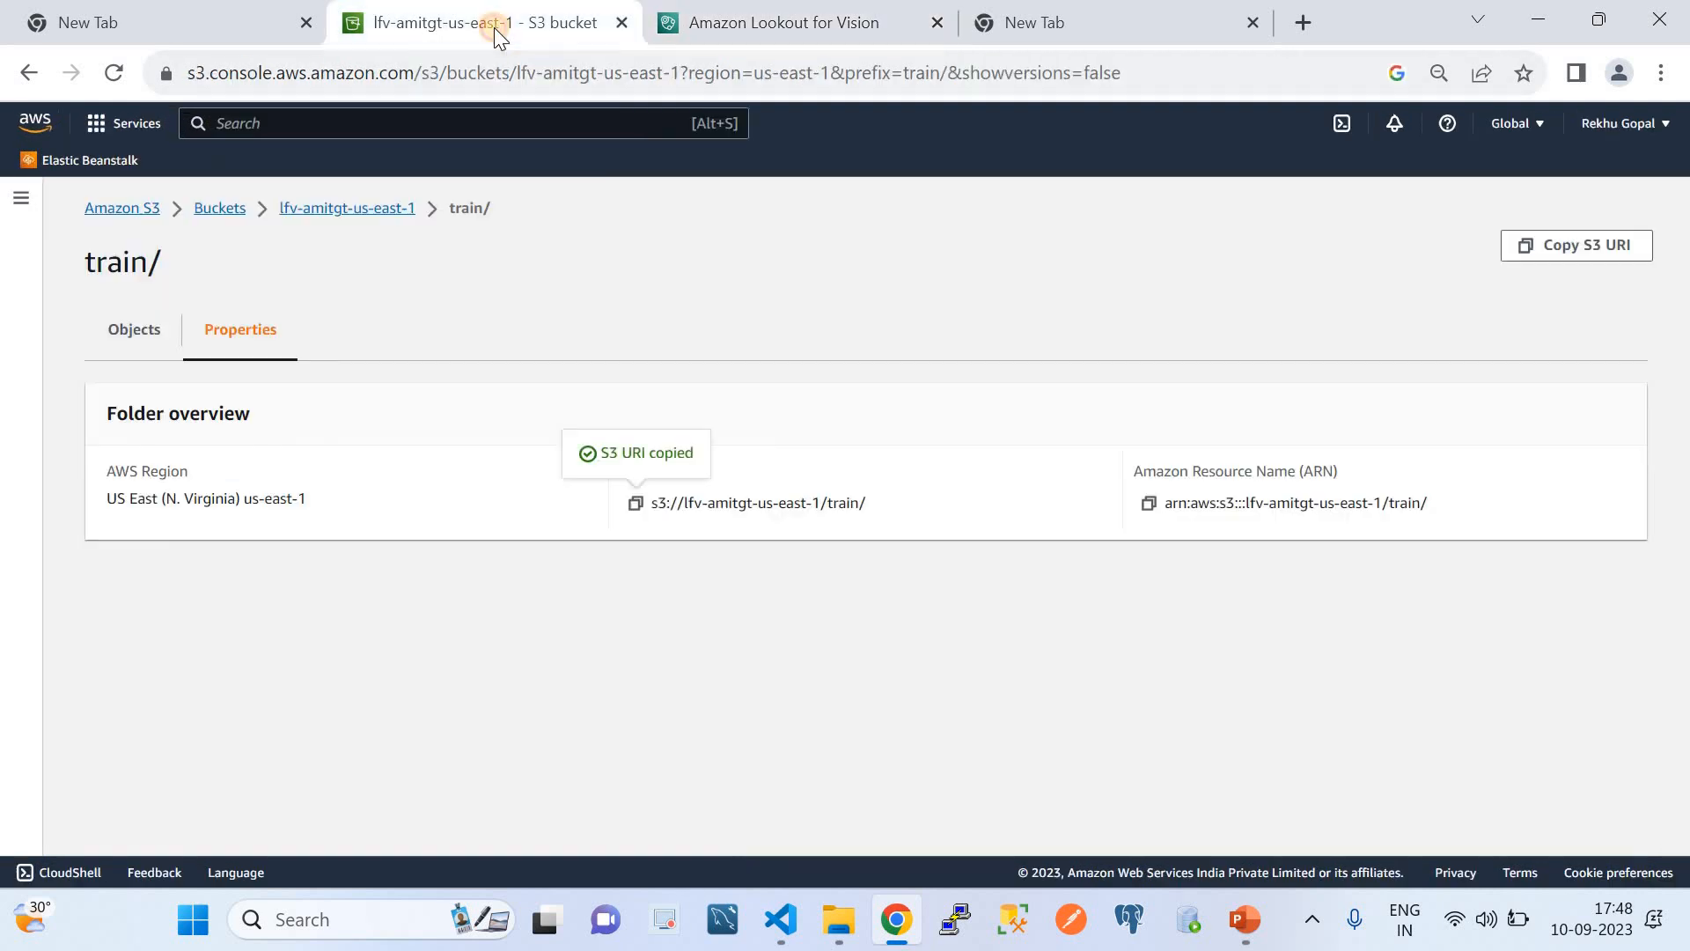
left_click(350, 208)
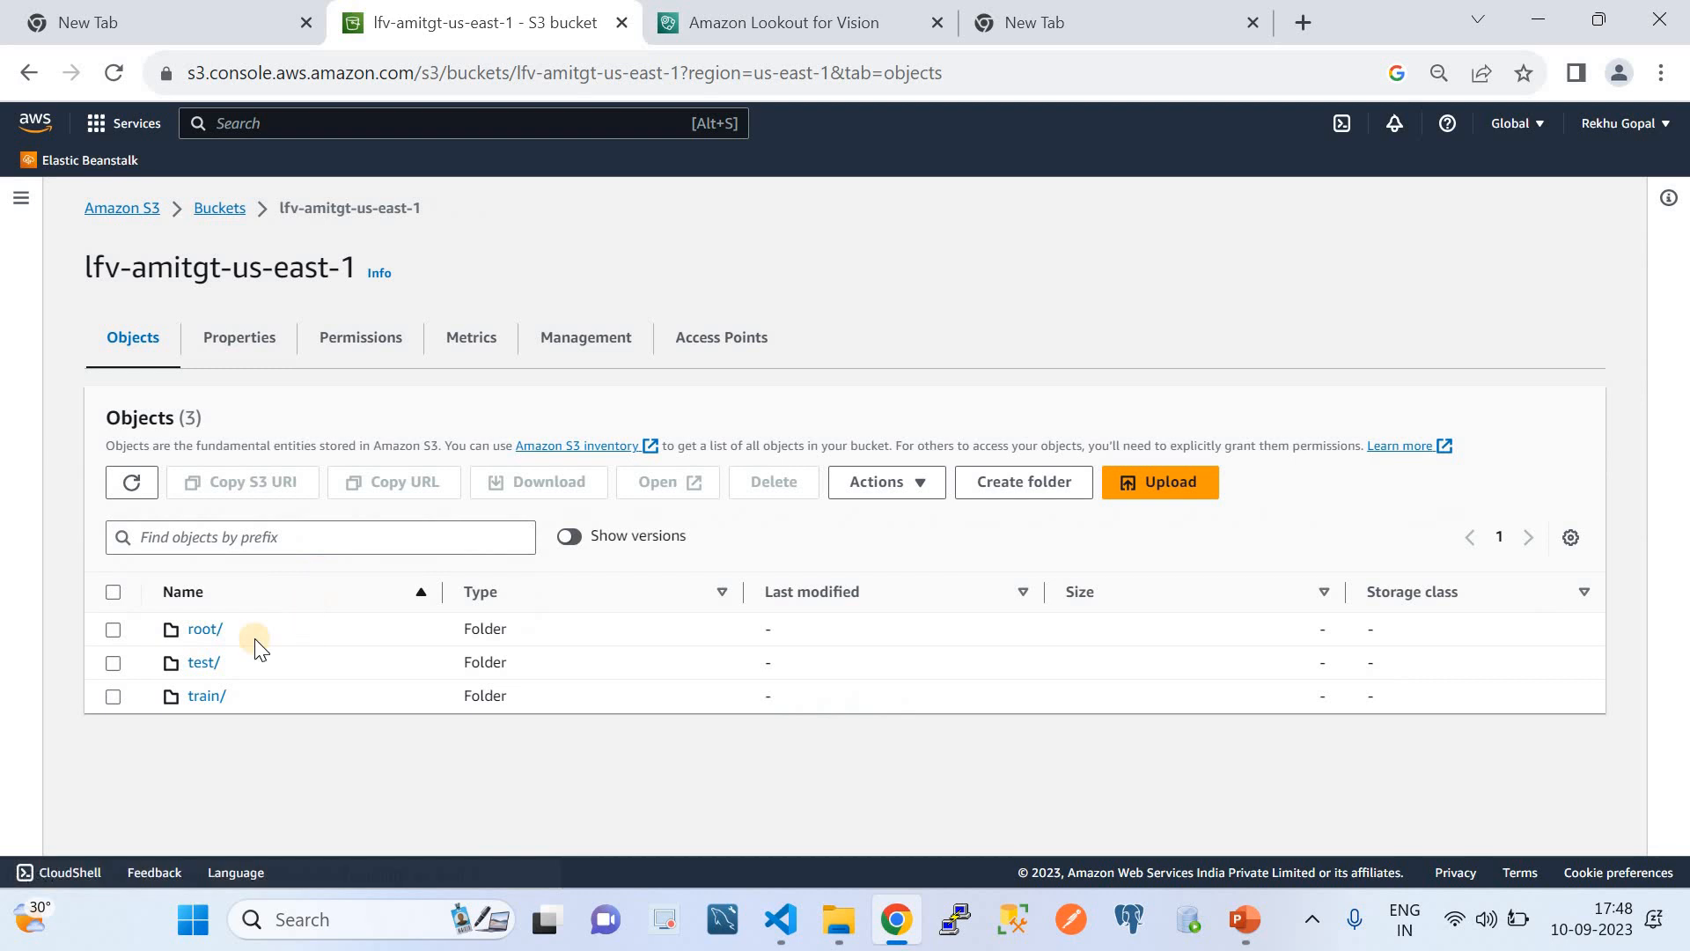
left_click(203, 662)
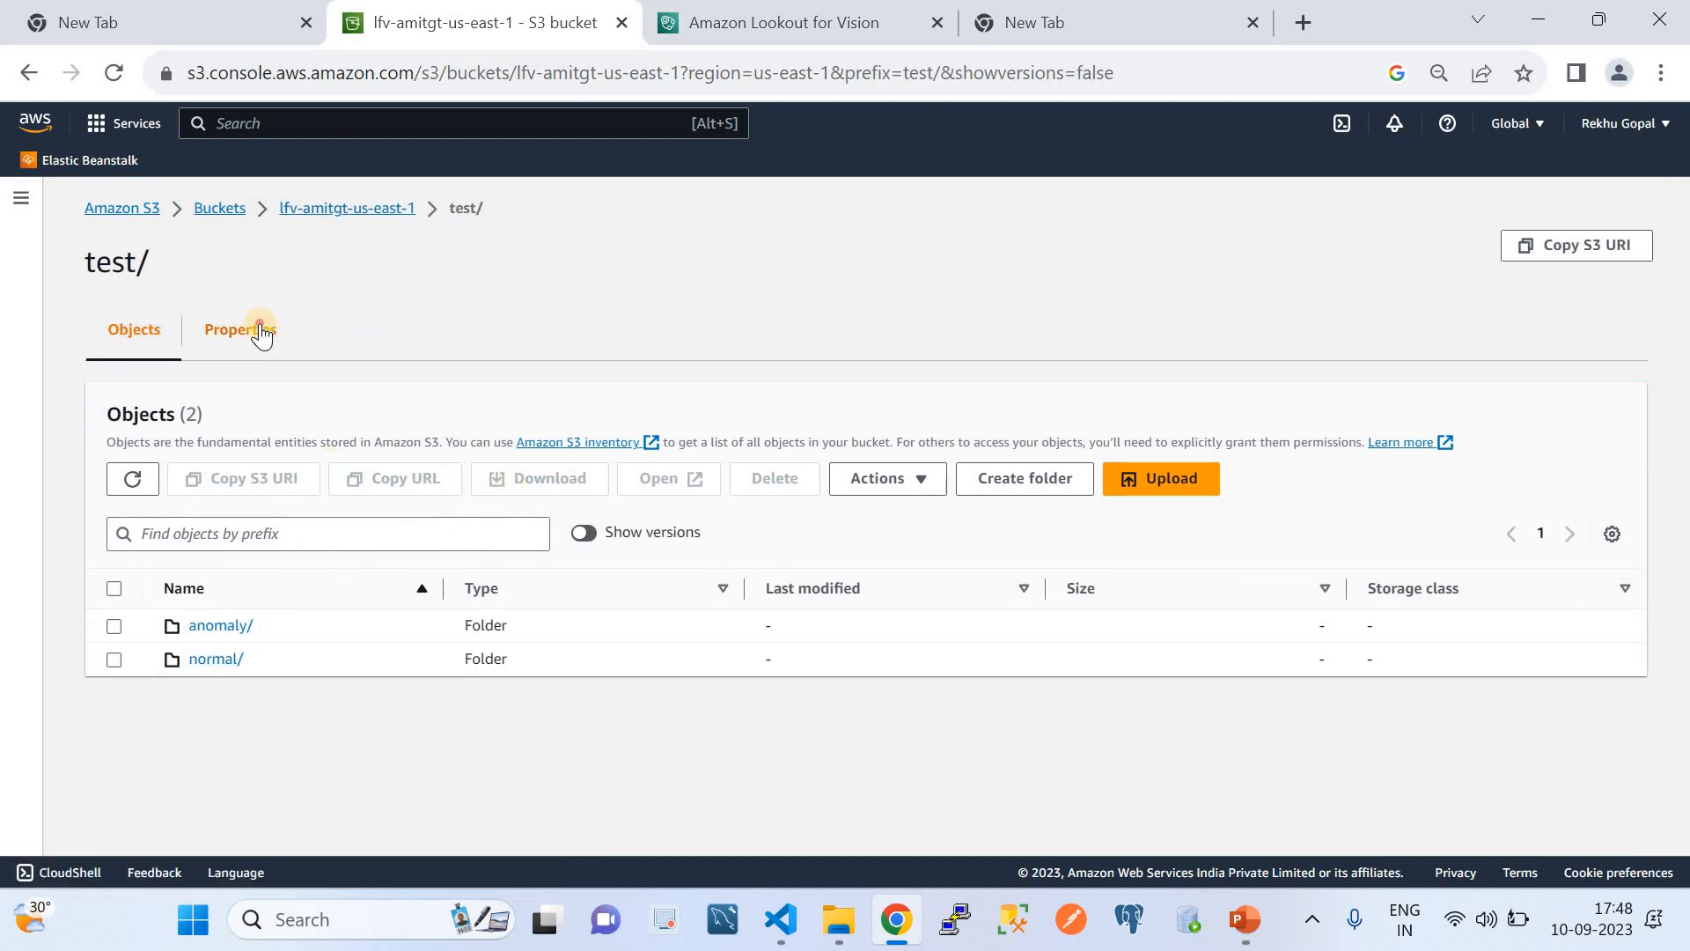
left_click(262, 335)
left_click(635, 504)
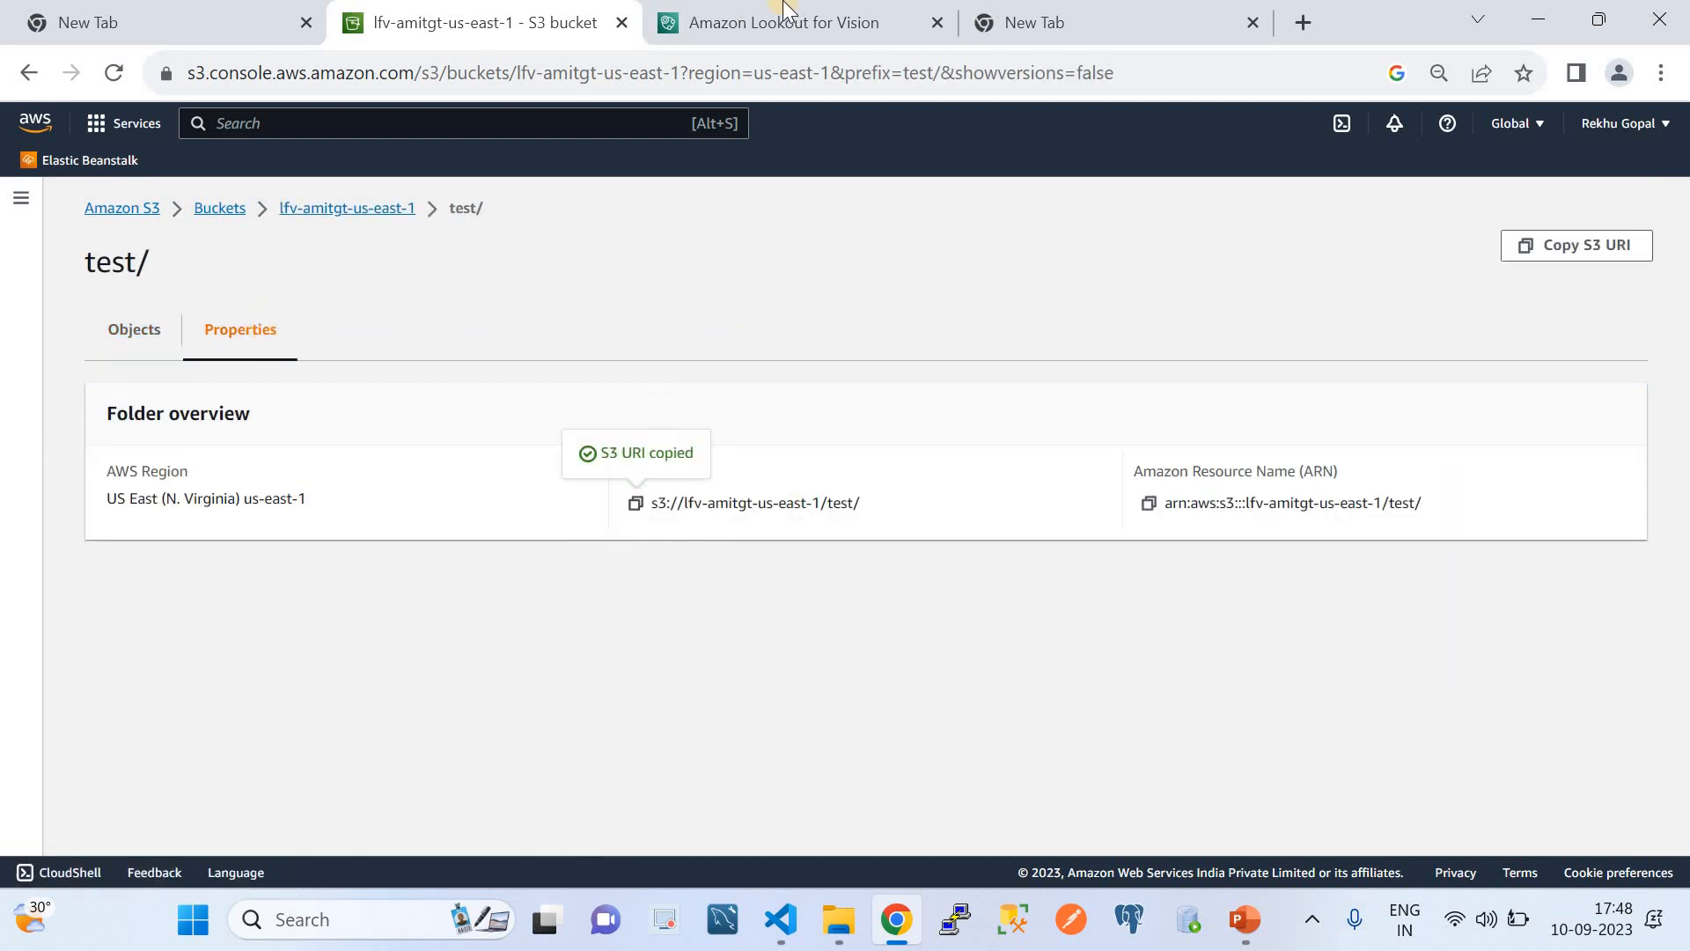
- Set the test dataset's S3 URI to s3://lfv-amitgt-us-east-1/test/ and enable automatic labeling based on the folder name
left_click(786, 12)
left_click(284, 623)
key("ctrl+v")
scroll(335, 695, "down", 3)
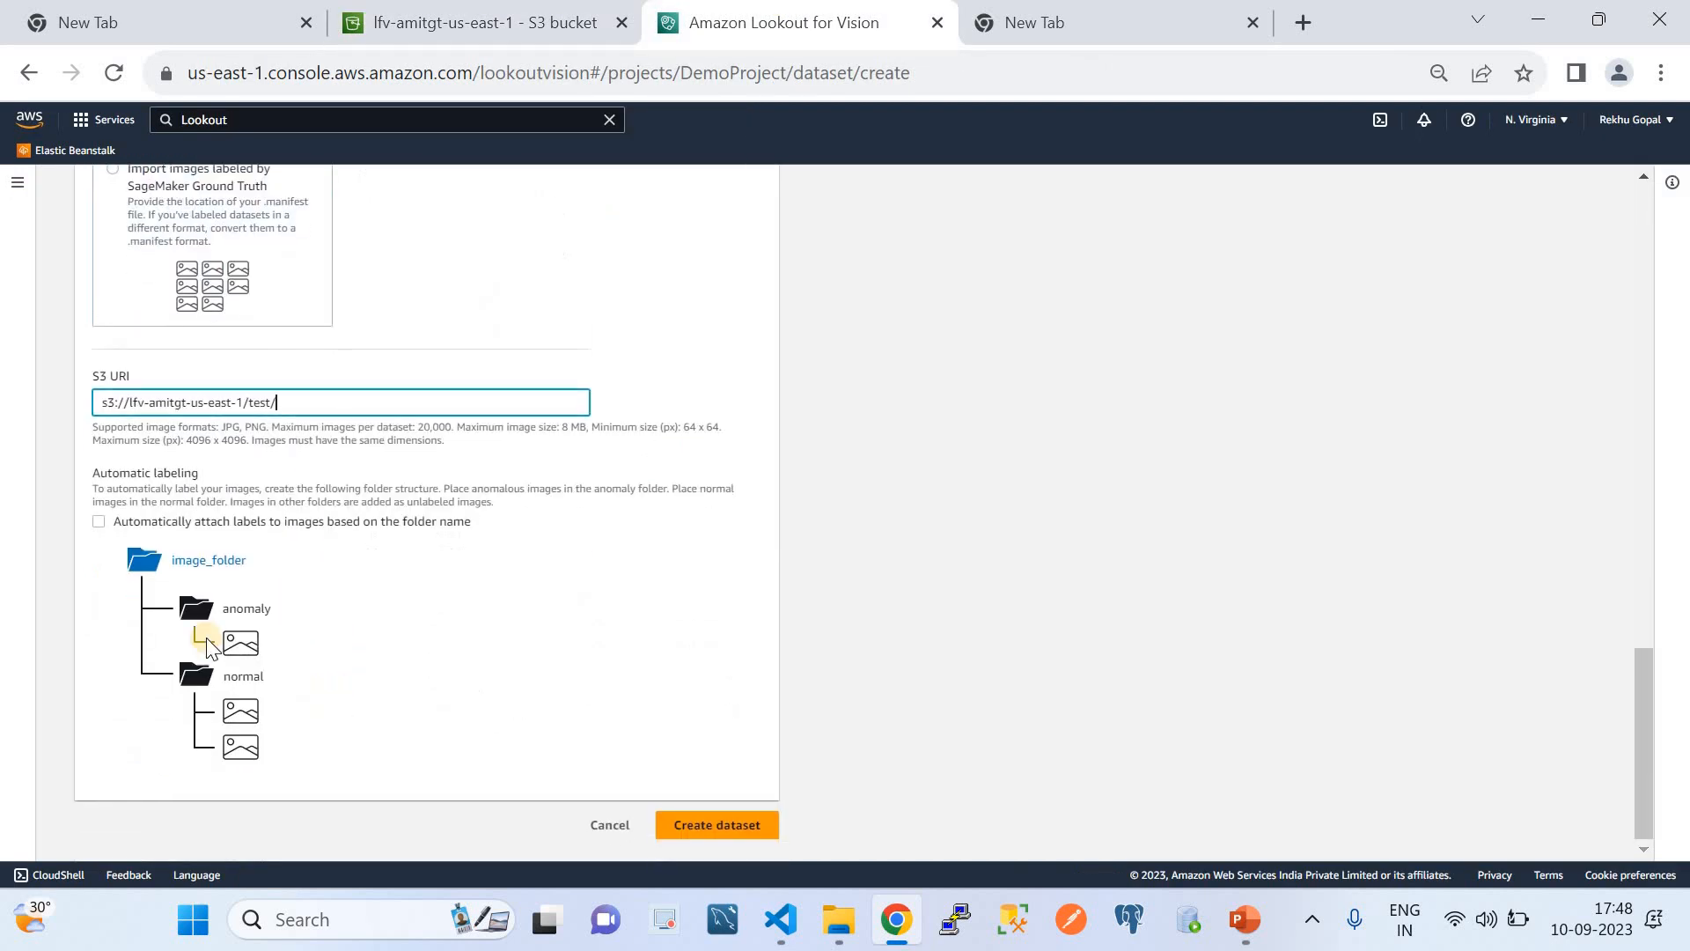
left_click(99, 522)
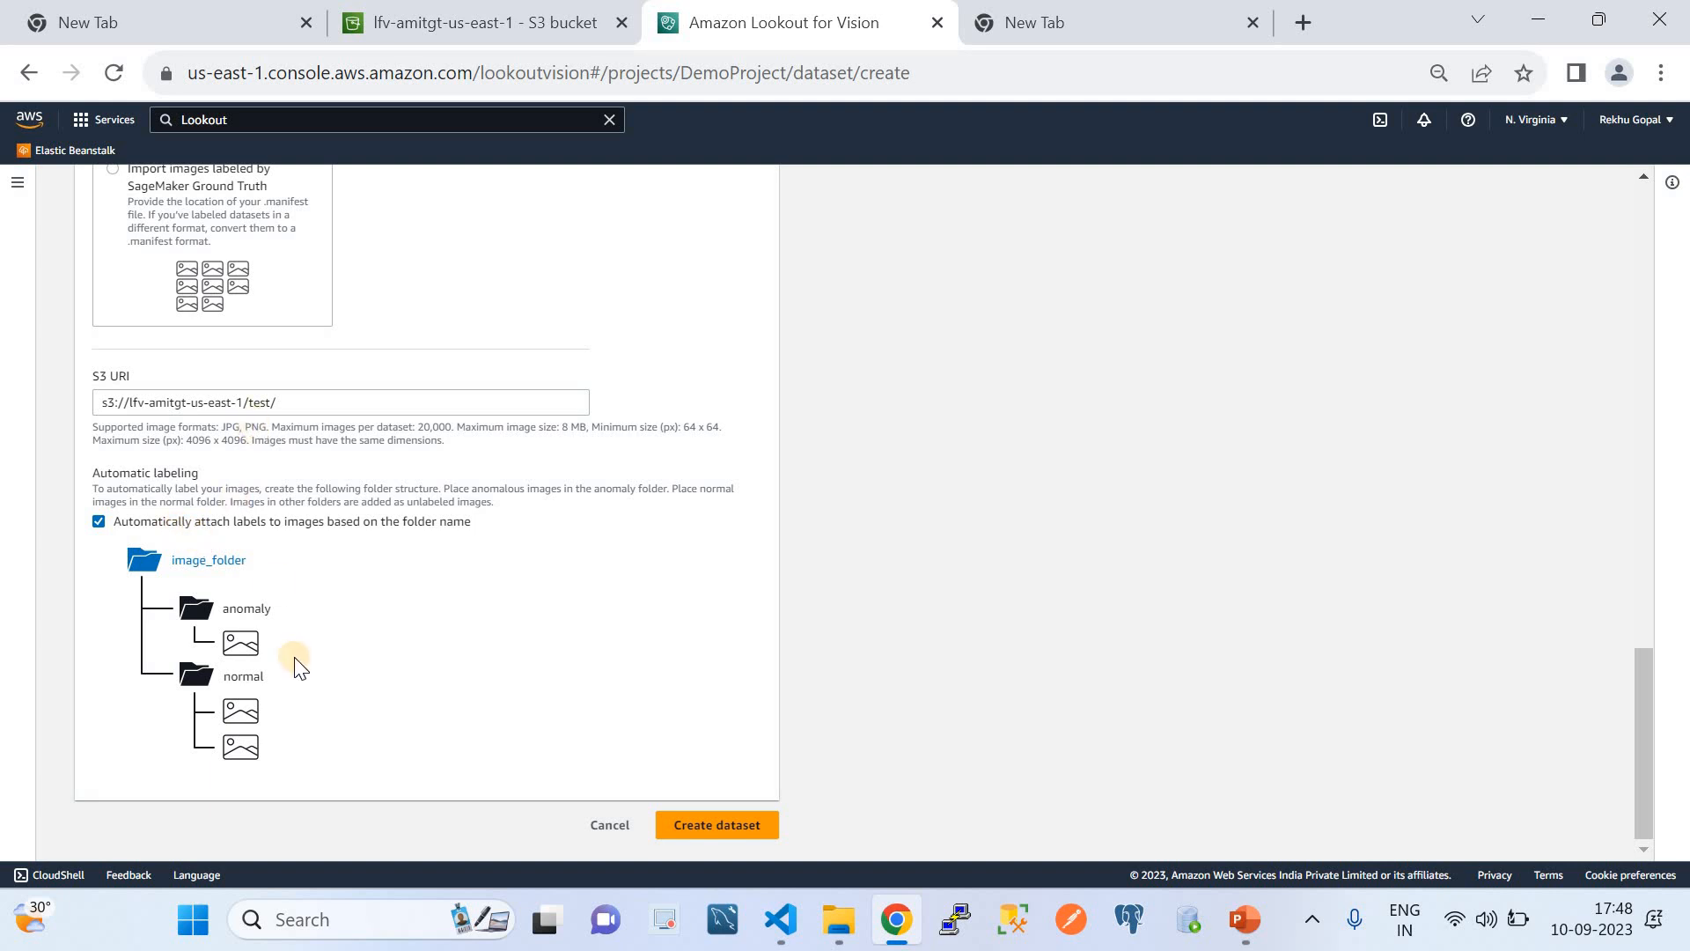
- Examine the image files in the anomaly and normal subfolders of the S3 bucket's test folder
left_click(494, 2)
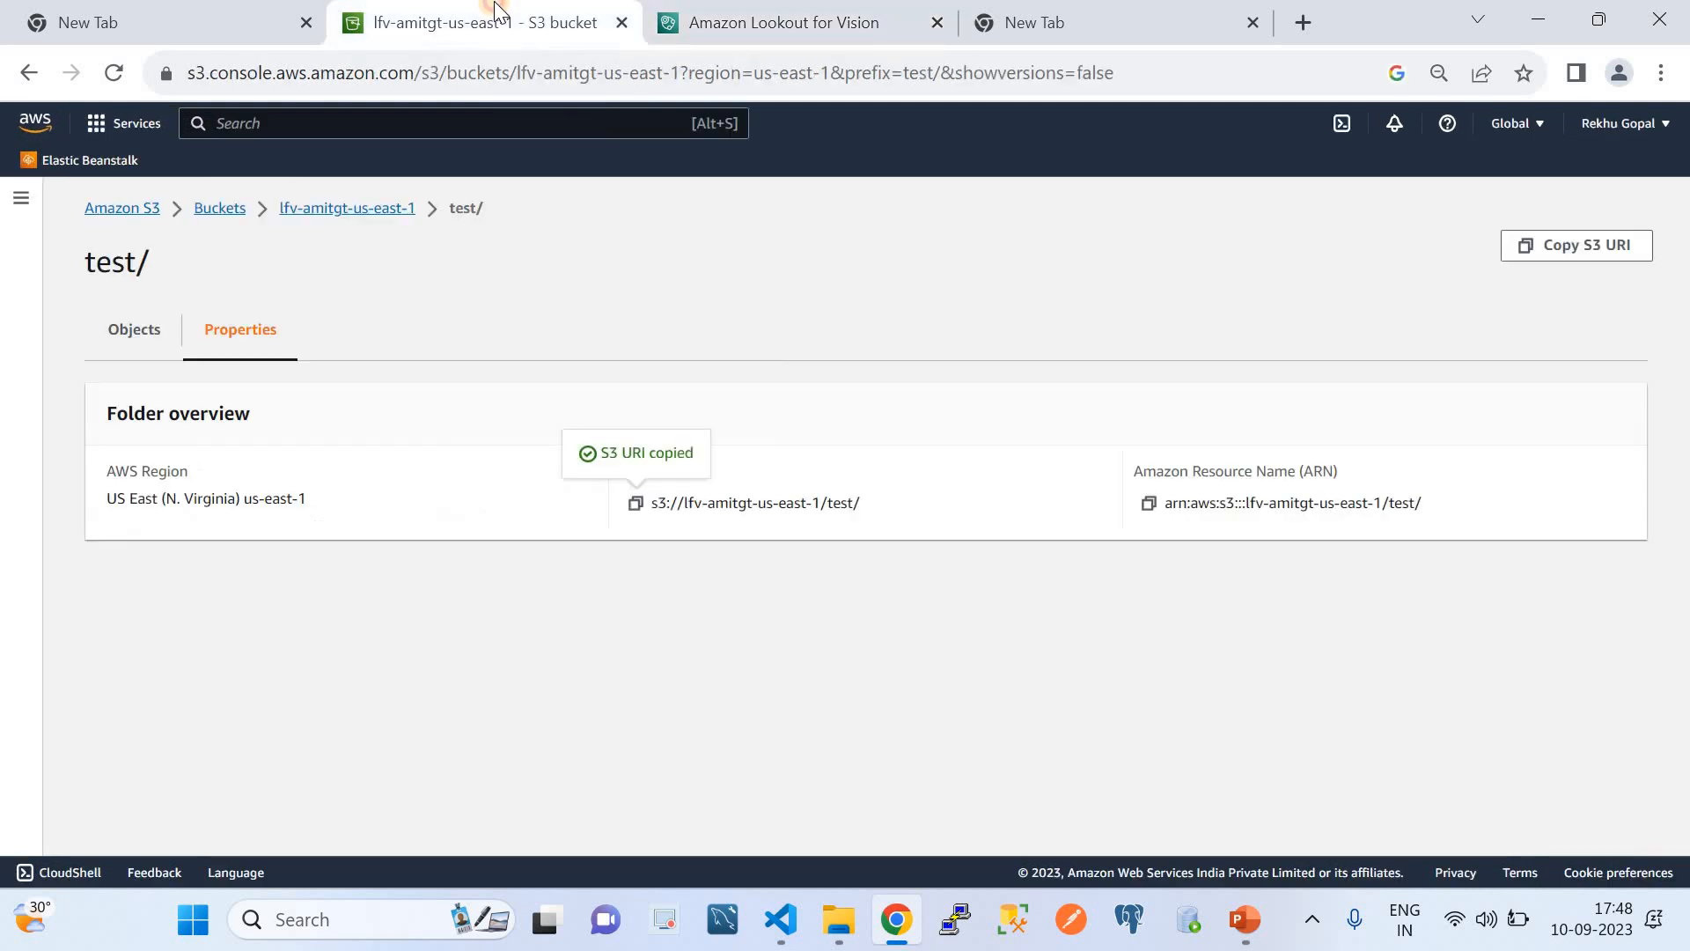
left_click(373, 218)
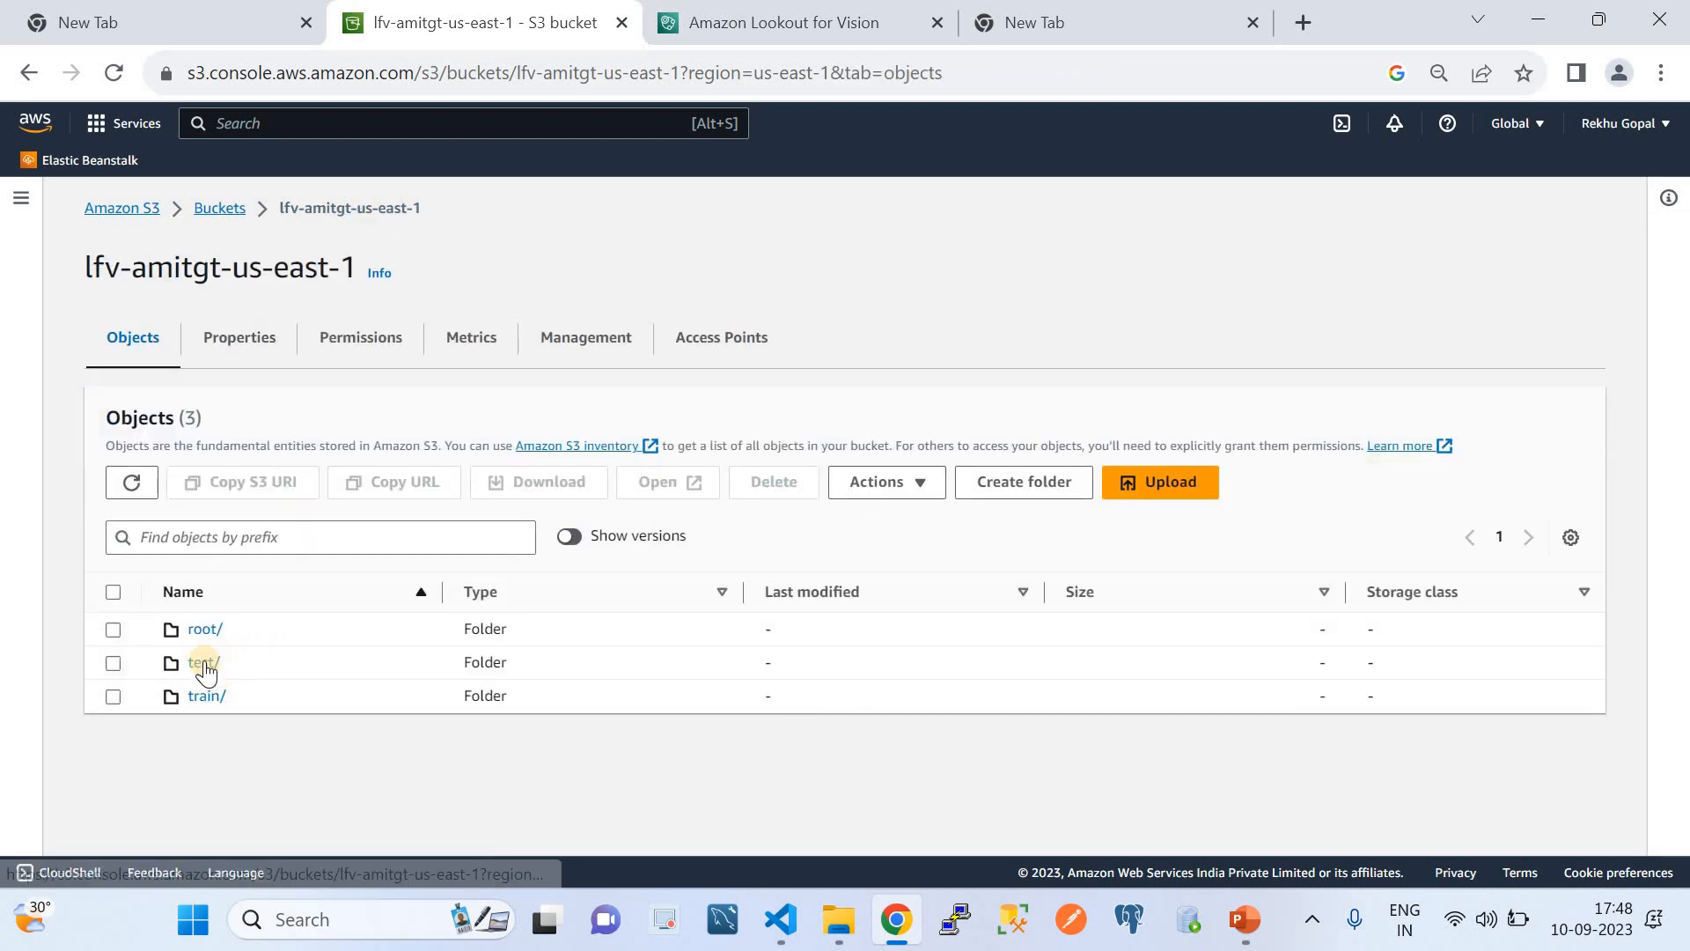
left_click(202, 663)
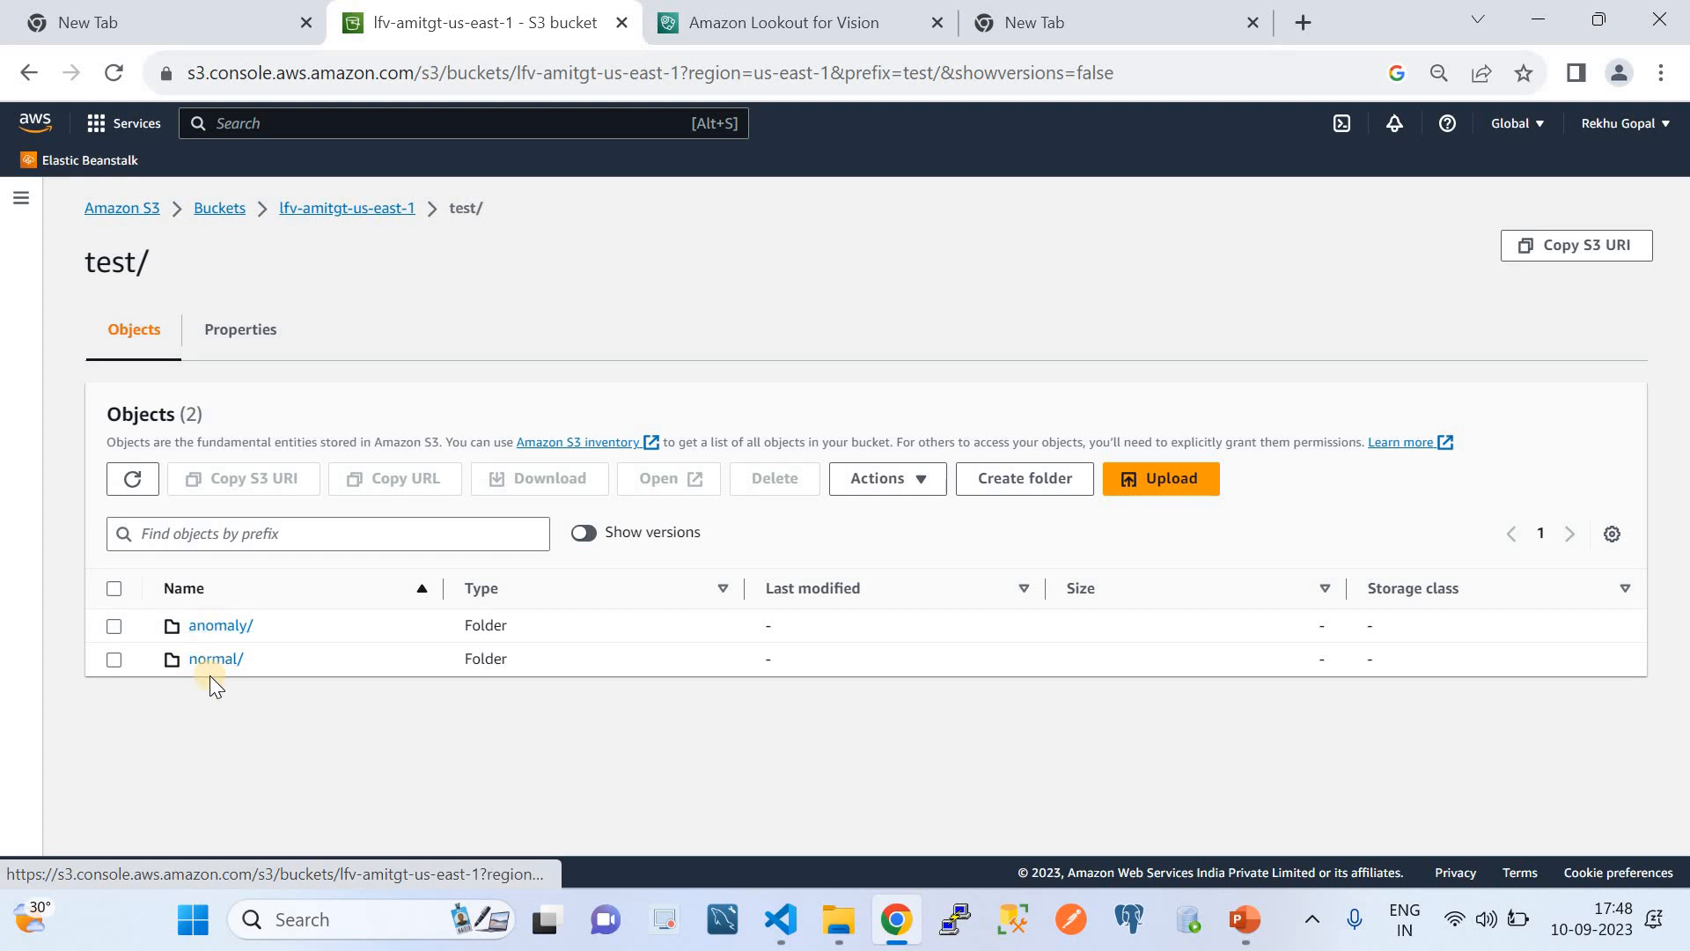
left_click(214, 627)
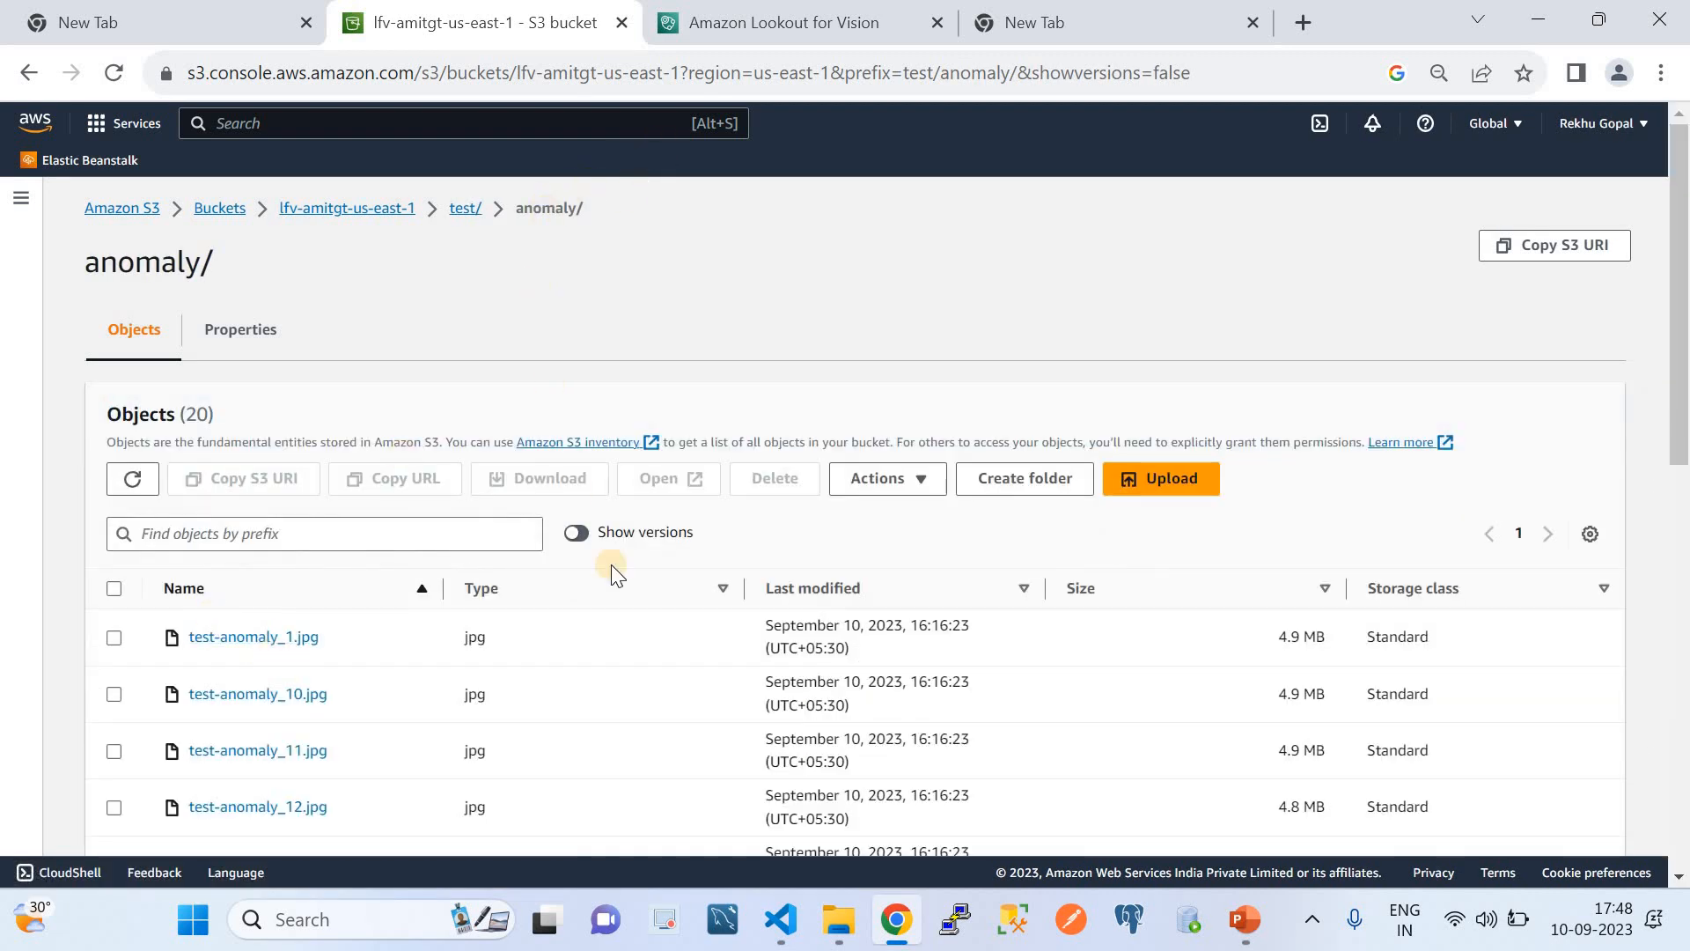
scroll(438, 699, "down", 1)
scroll(438, 699, "down", 2)
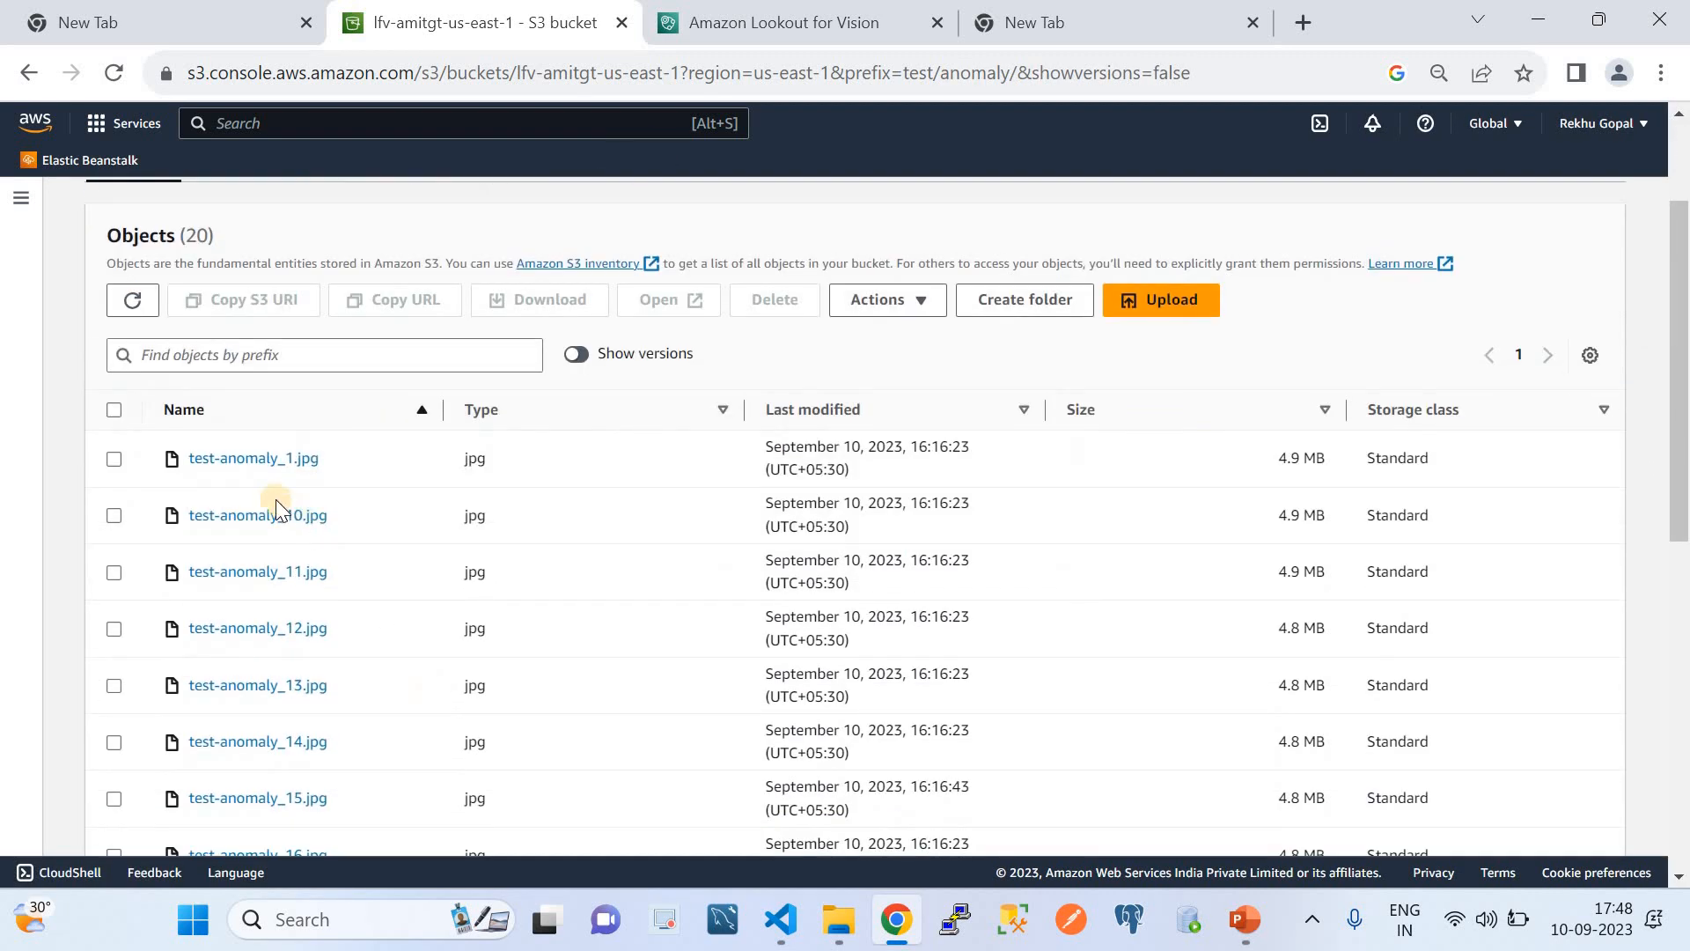
scroll(319, 640, "up", 2)
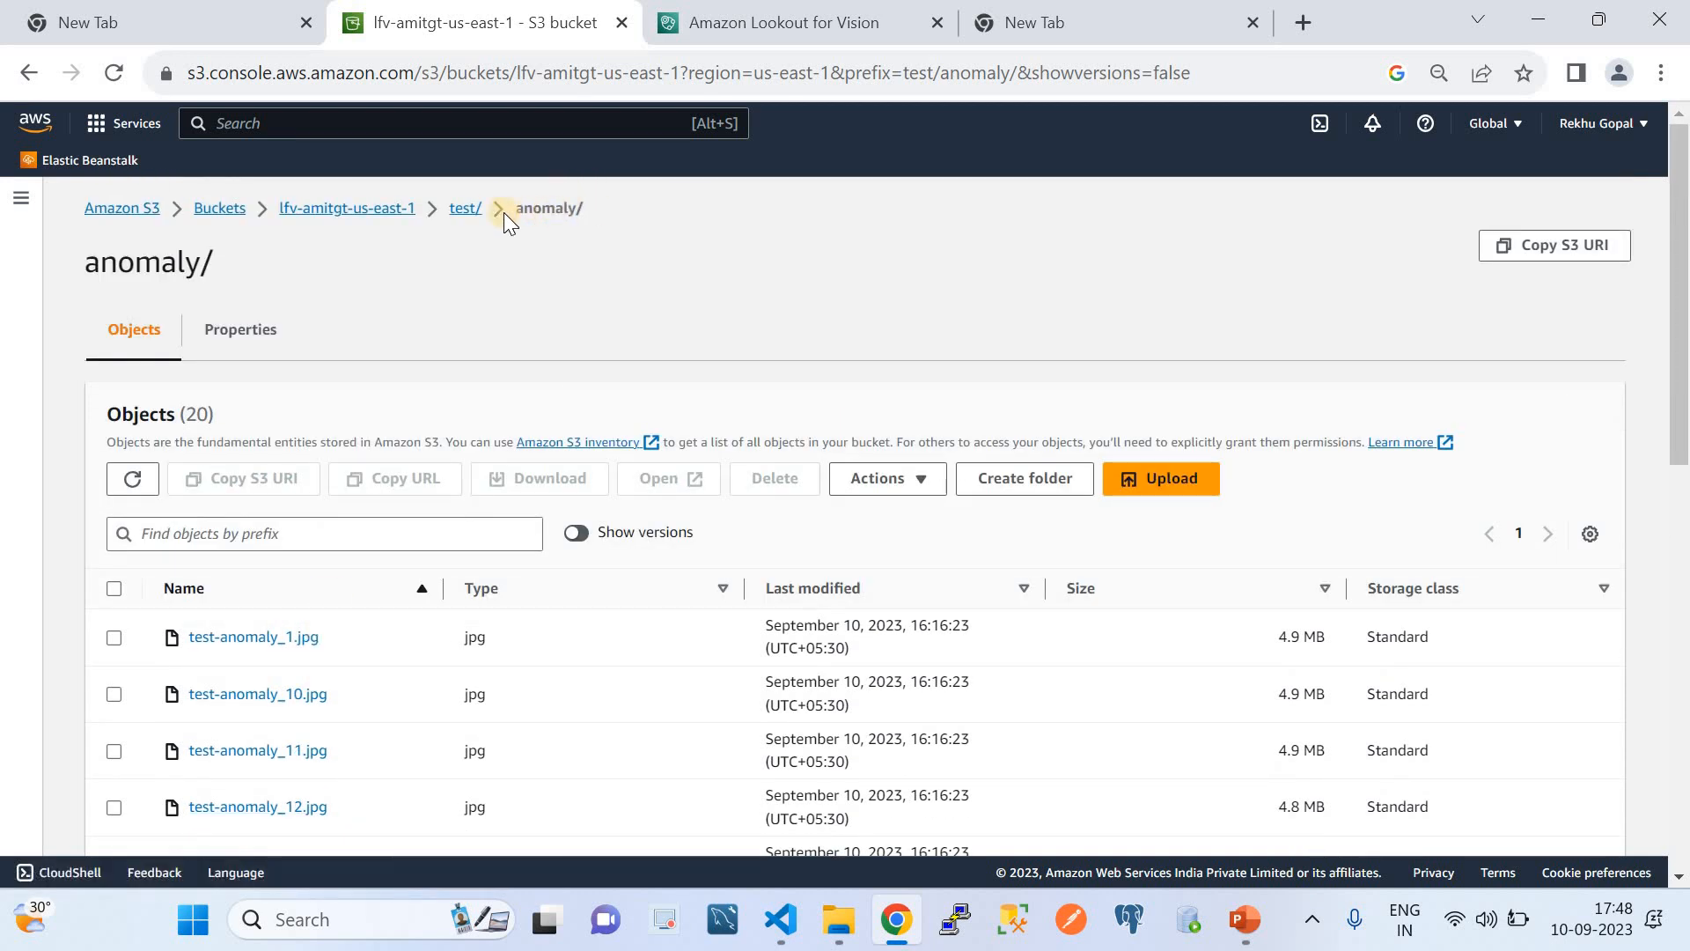
left_click(465, 212)
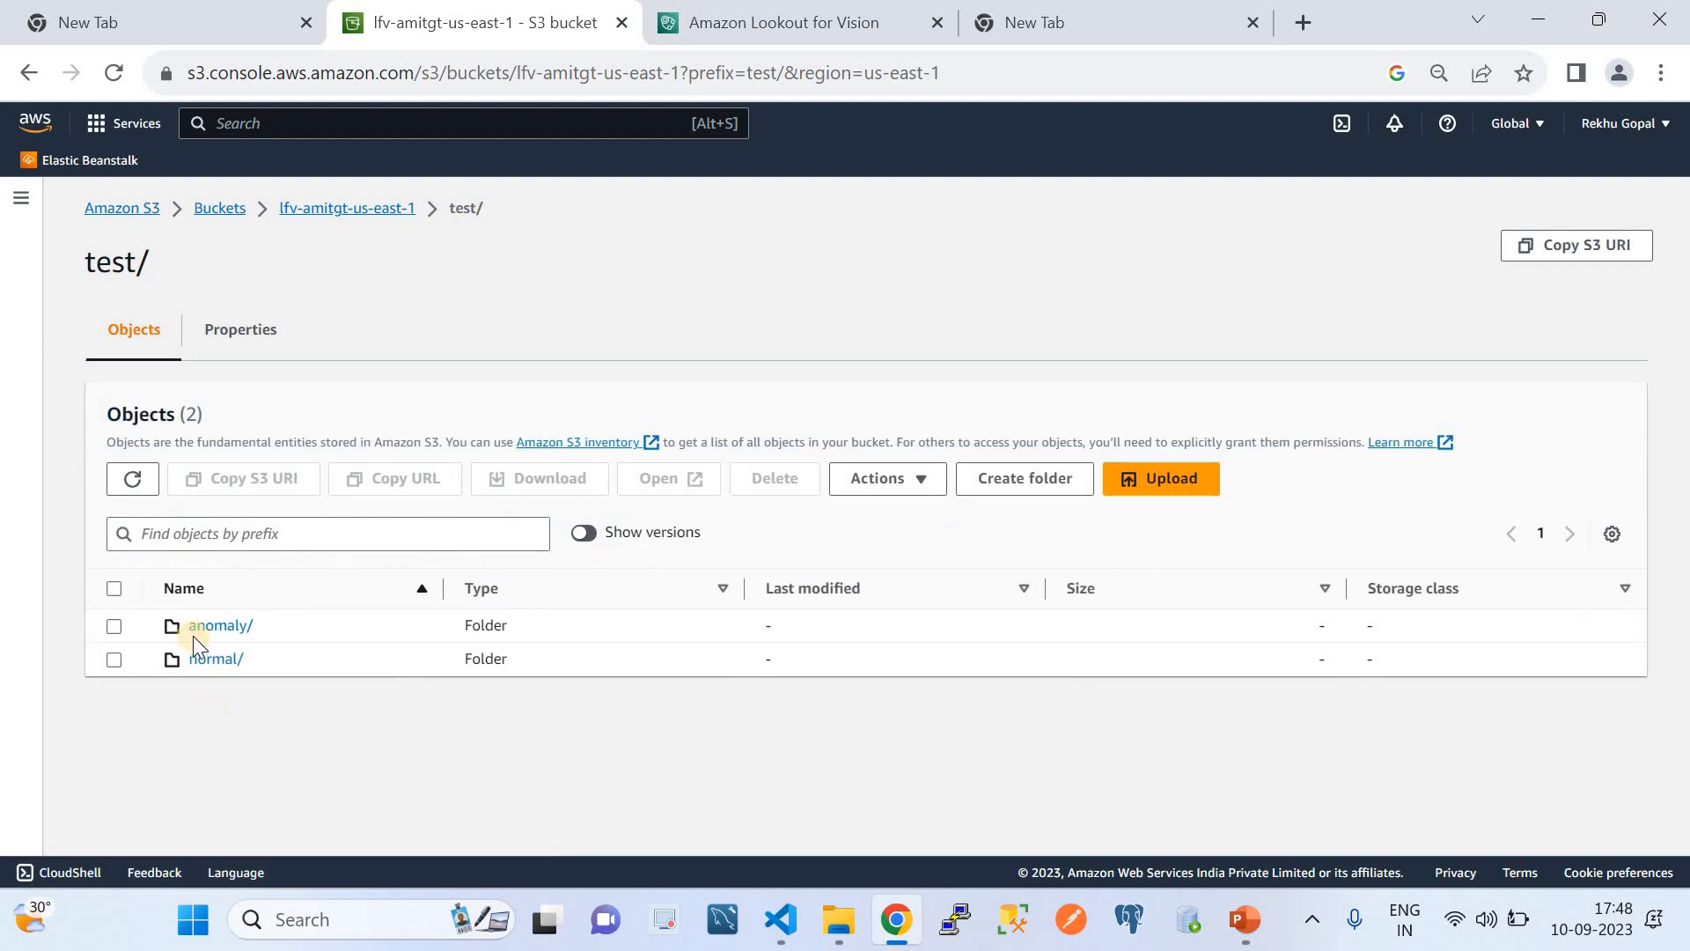
left_click(208, 658)
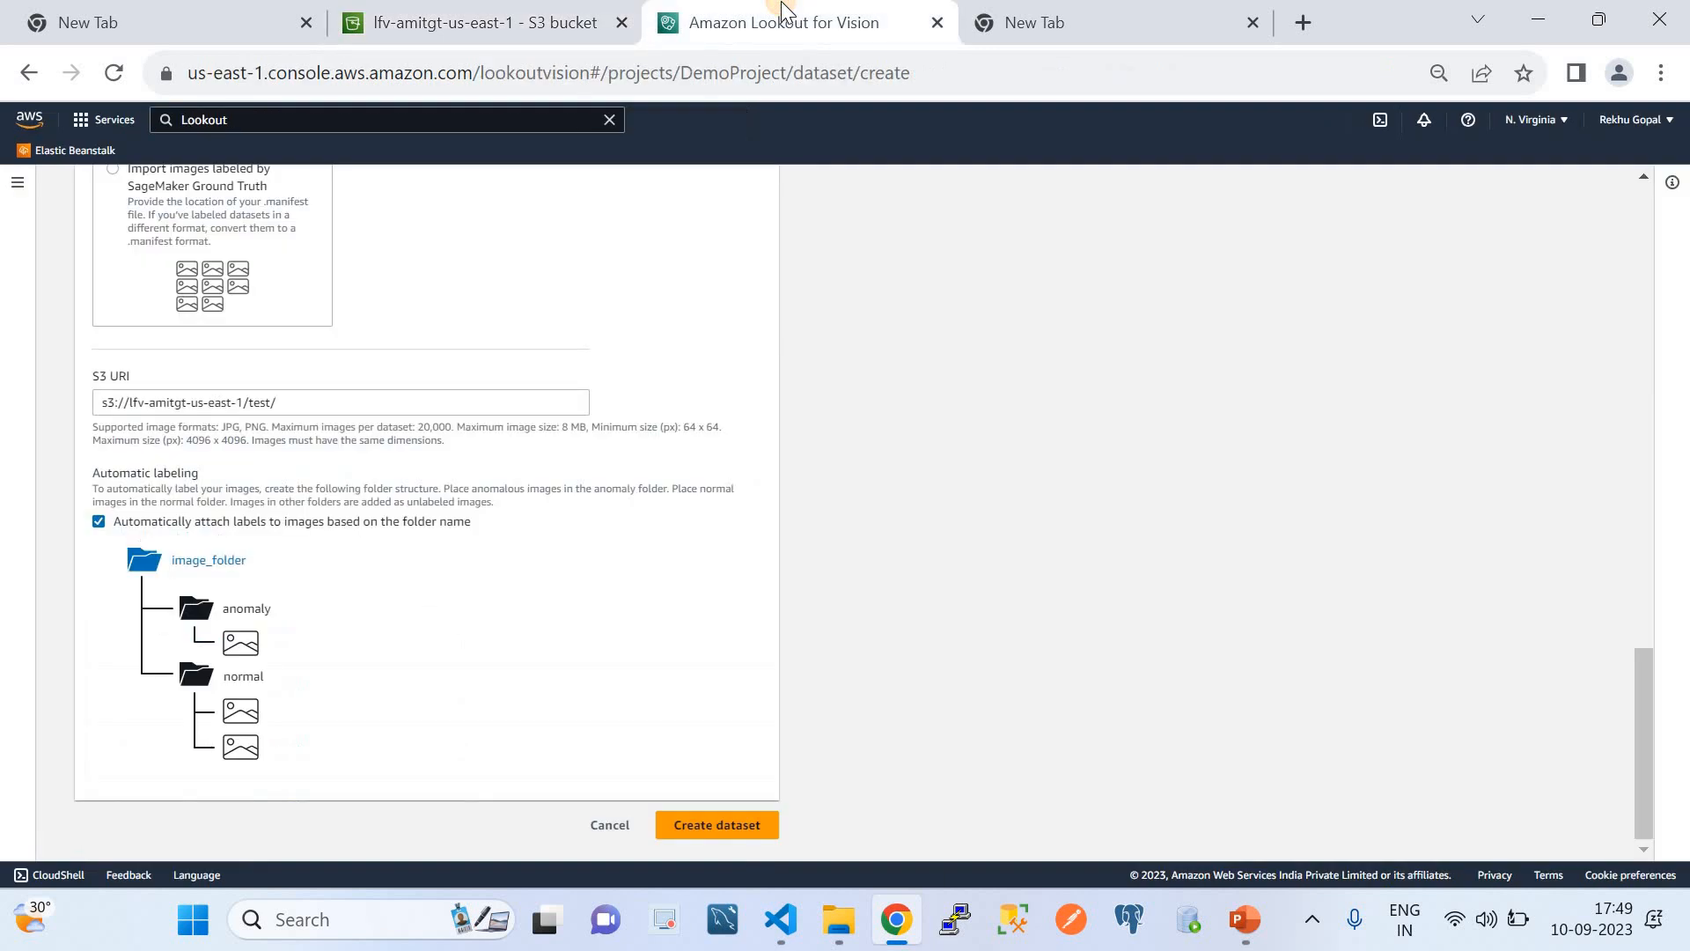
- Cancel DemoProject's dataset creation in Lookout for Vision and open the existing CircuitVisions project
left_click(779, 22)
left_click(611, 825)
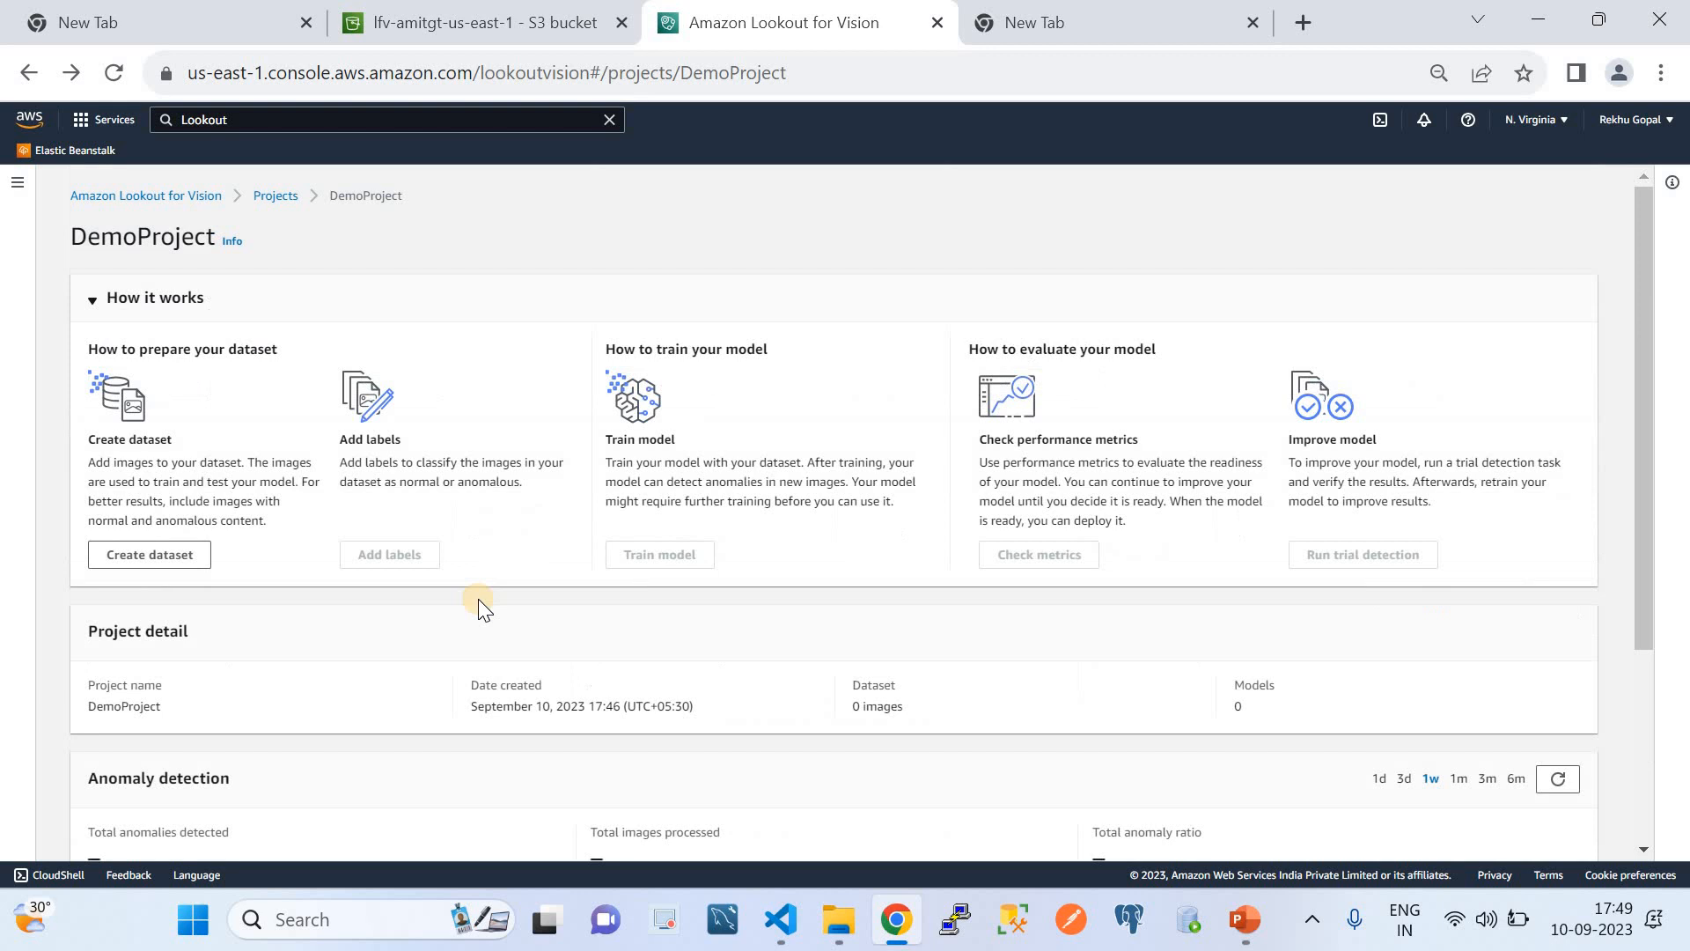
left_click(275, 196)
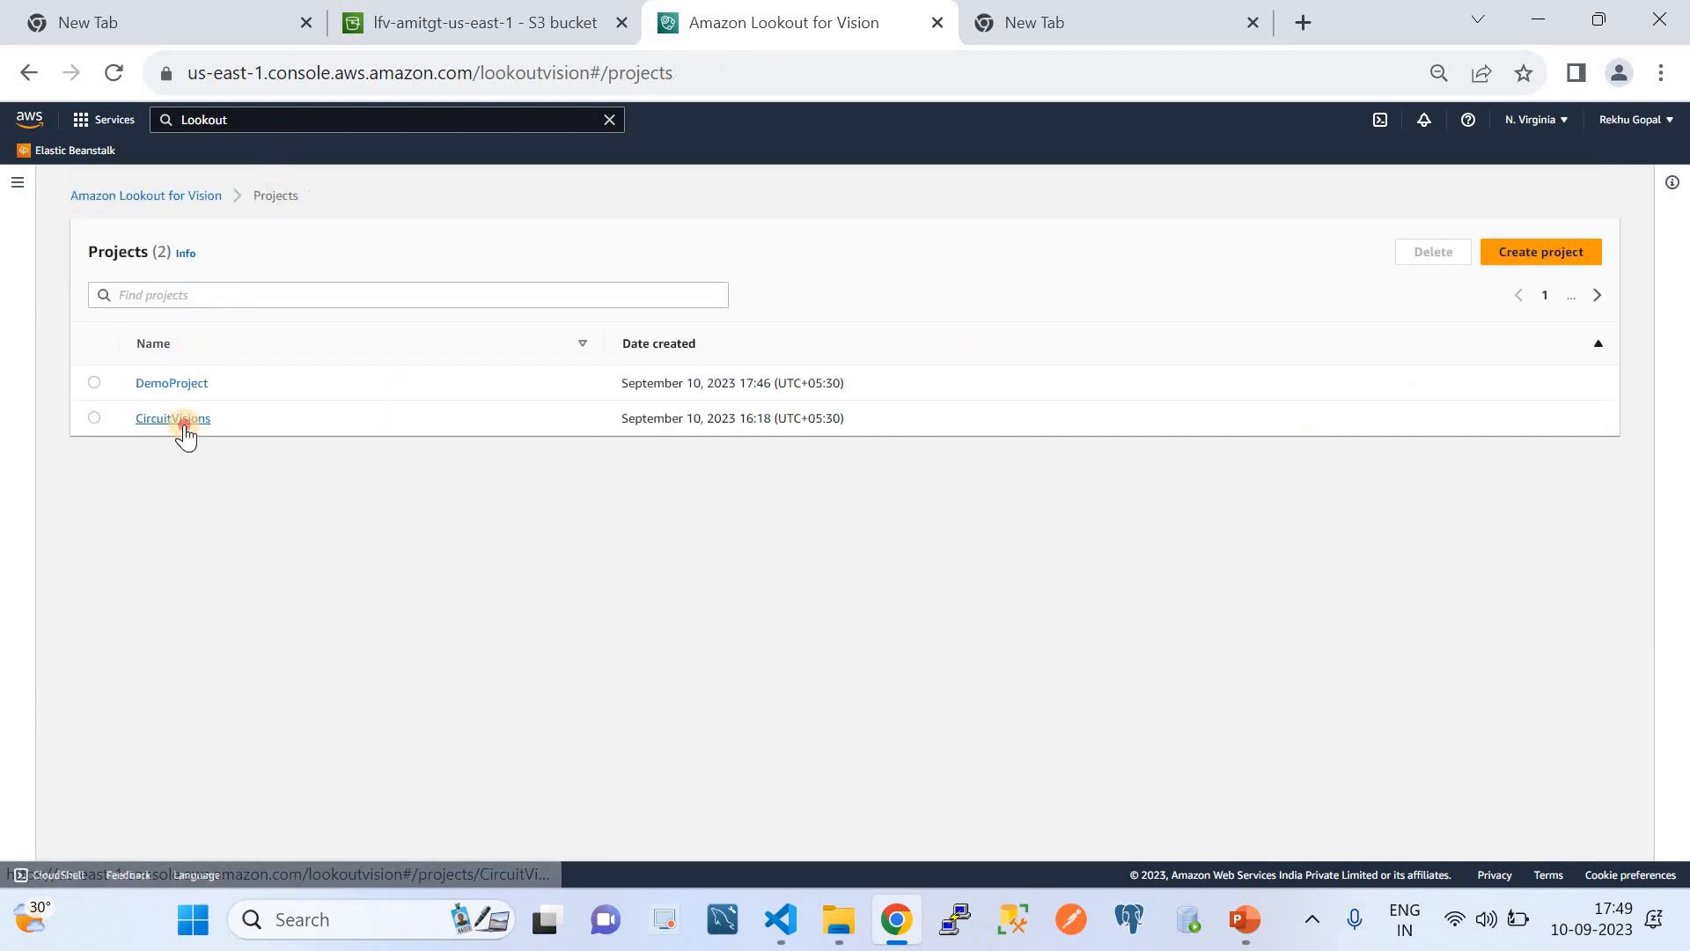
left_click(178, 421)
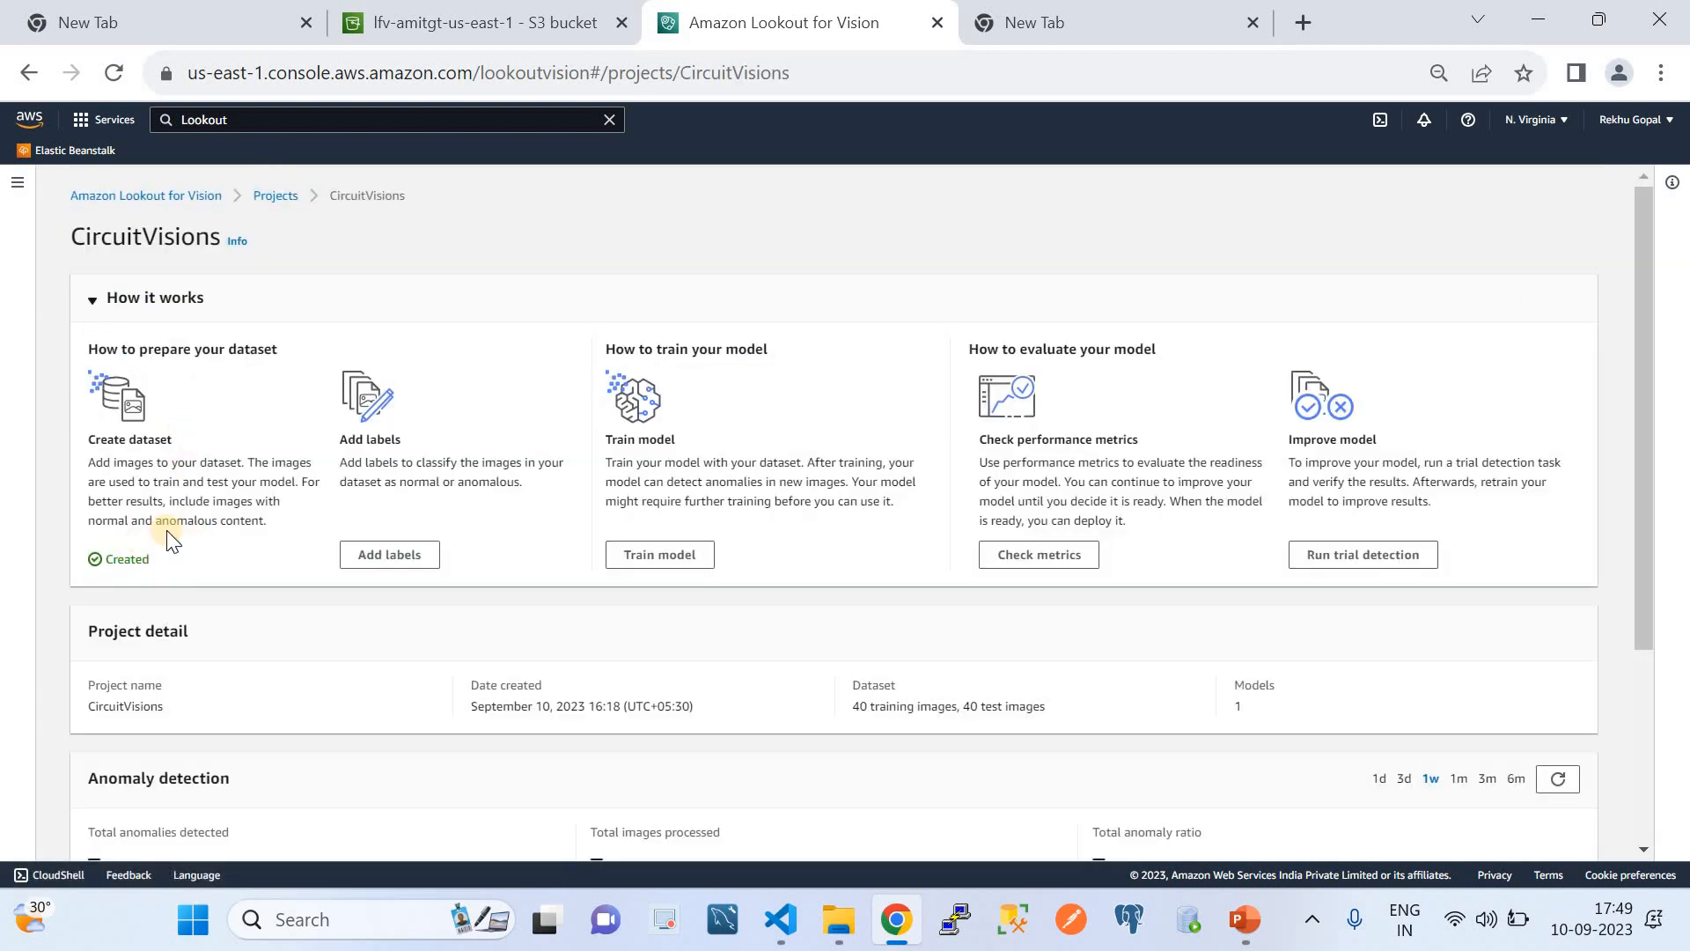
- Look over the CircuitVisions project overview and open the project's dataset
scroll(166, 530, "down", 3)
scroll(129, 431, "up", 4)
left_click(17, 183)
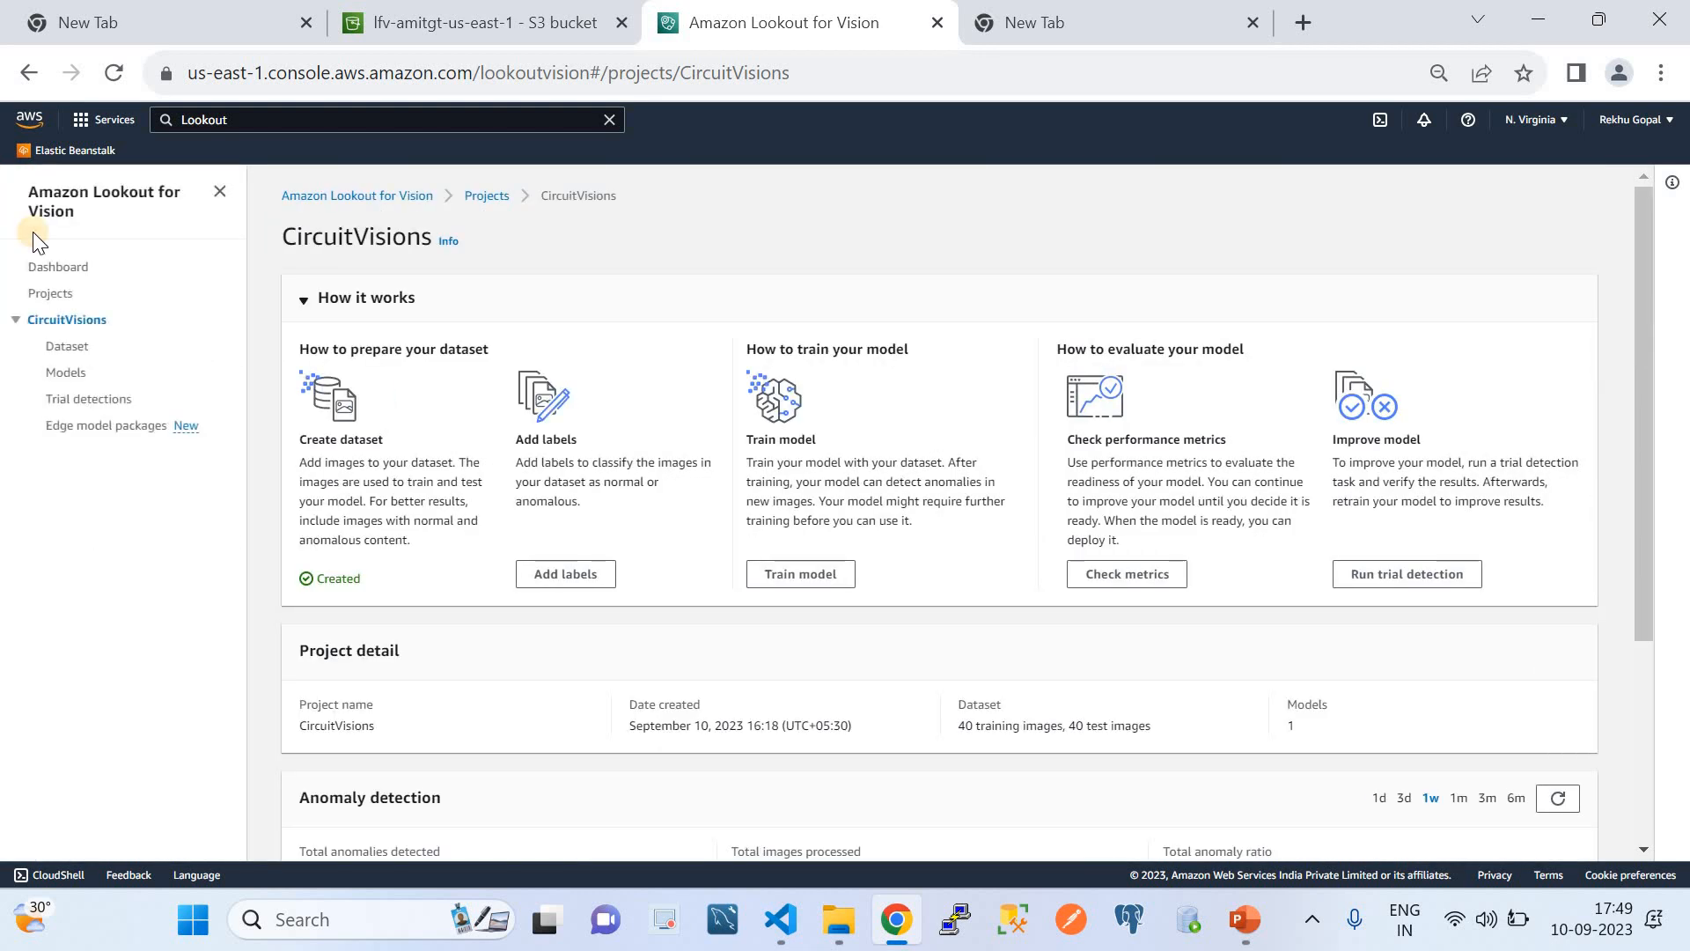
left_click(68, 352)
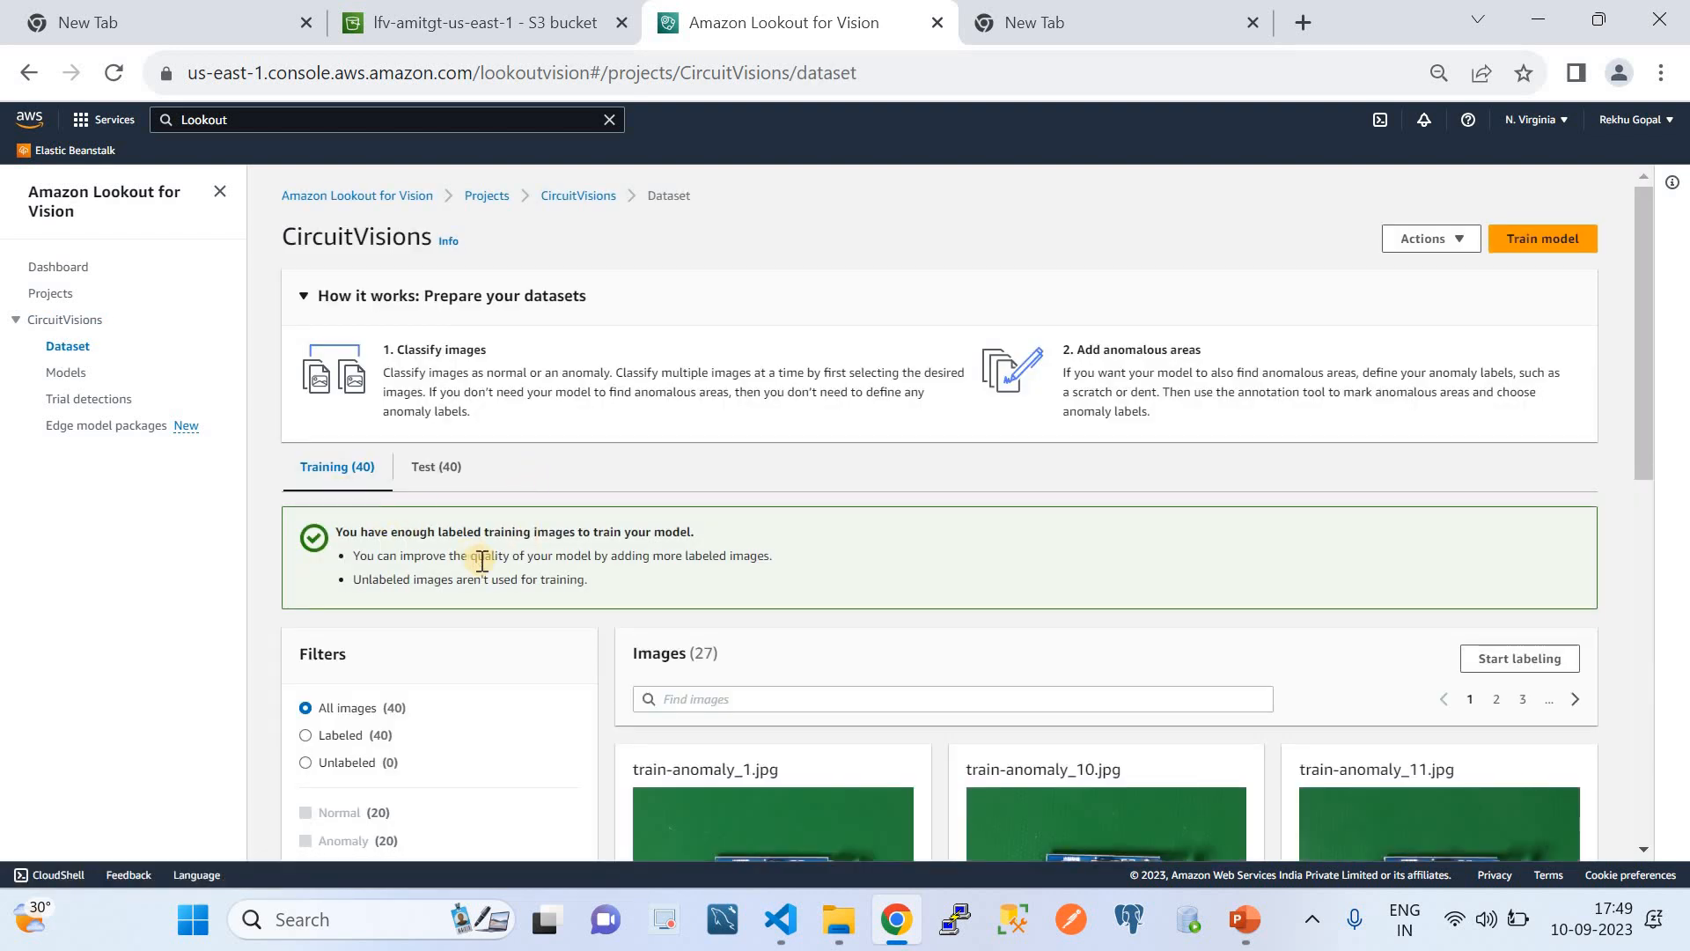
- Examine the labeled training images in the CircuitVisions dataset, including its second and third pages
scroll(594, 655, "down", 2)
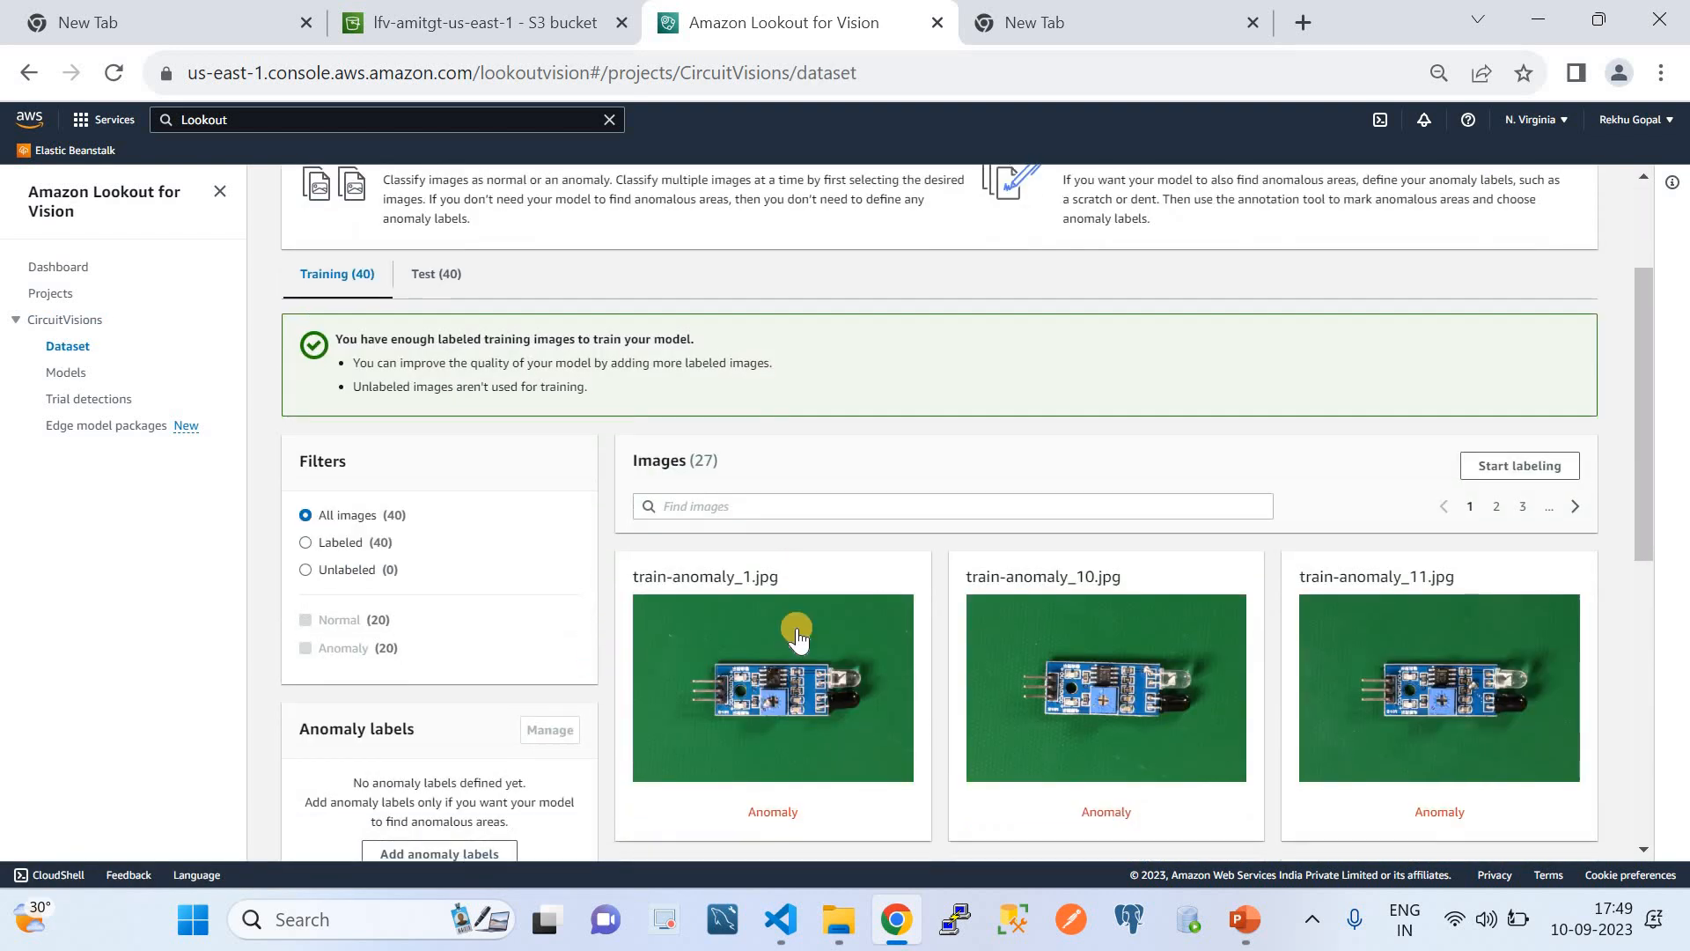
scroll(796, 626, "down", 1)
scroll(796, 627, "up", 3)
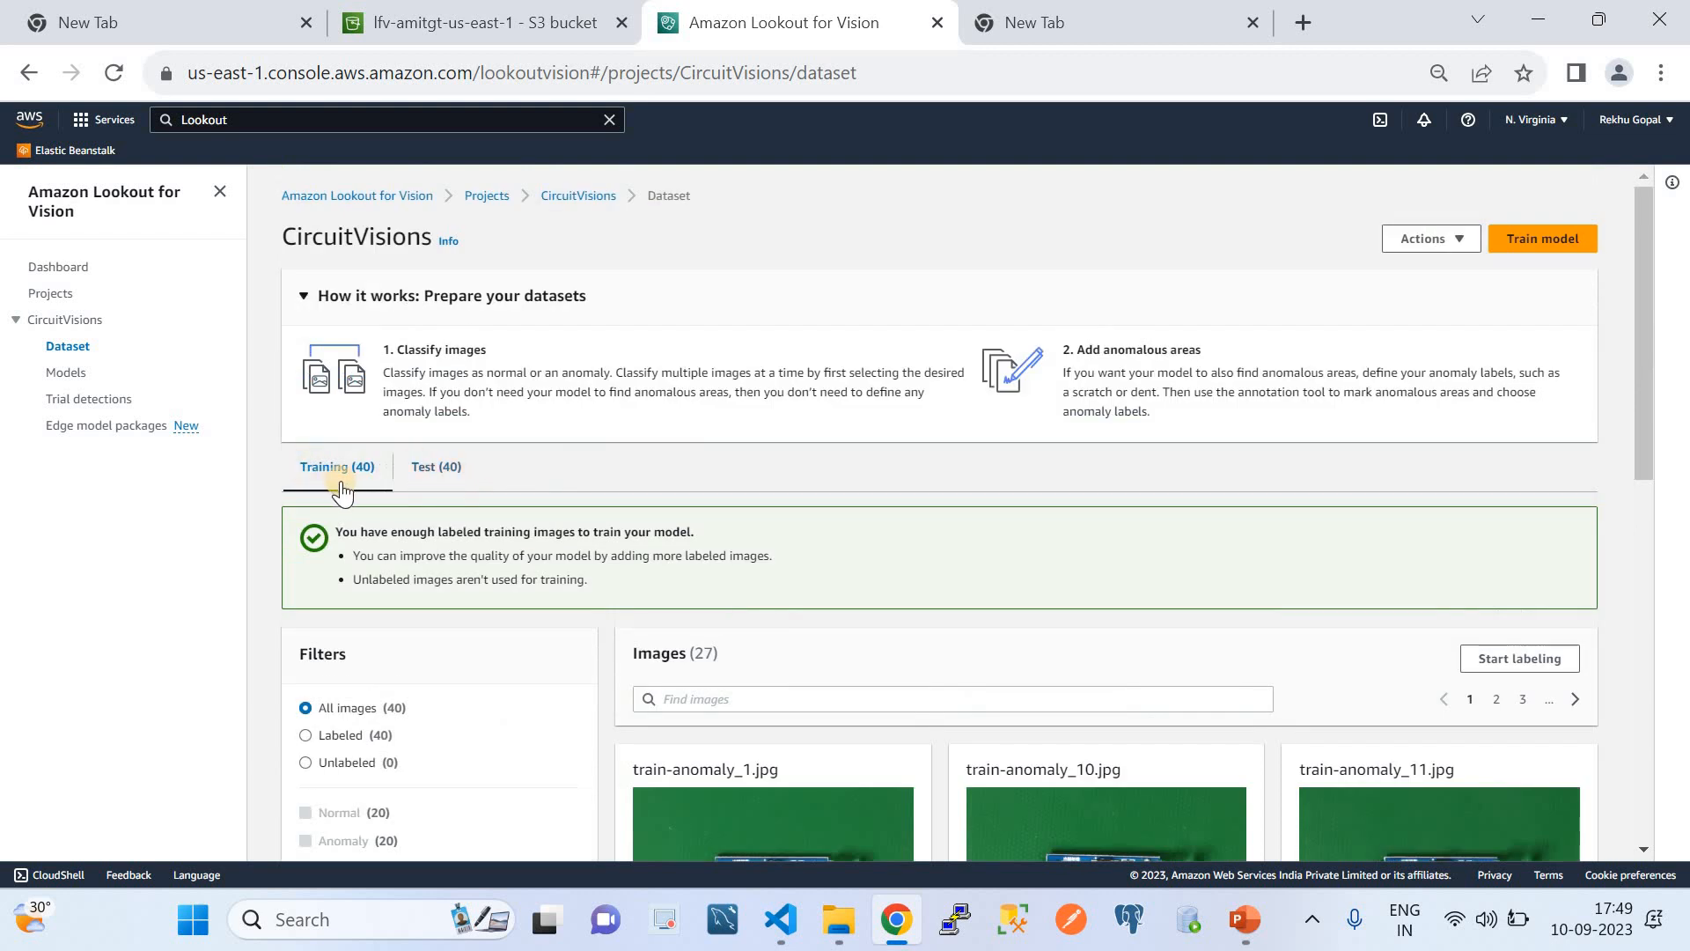
scroll(607, 531, "down", 4)
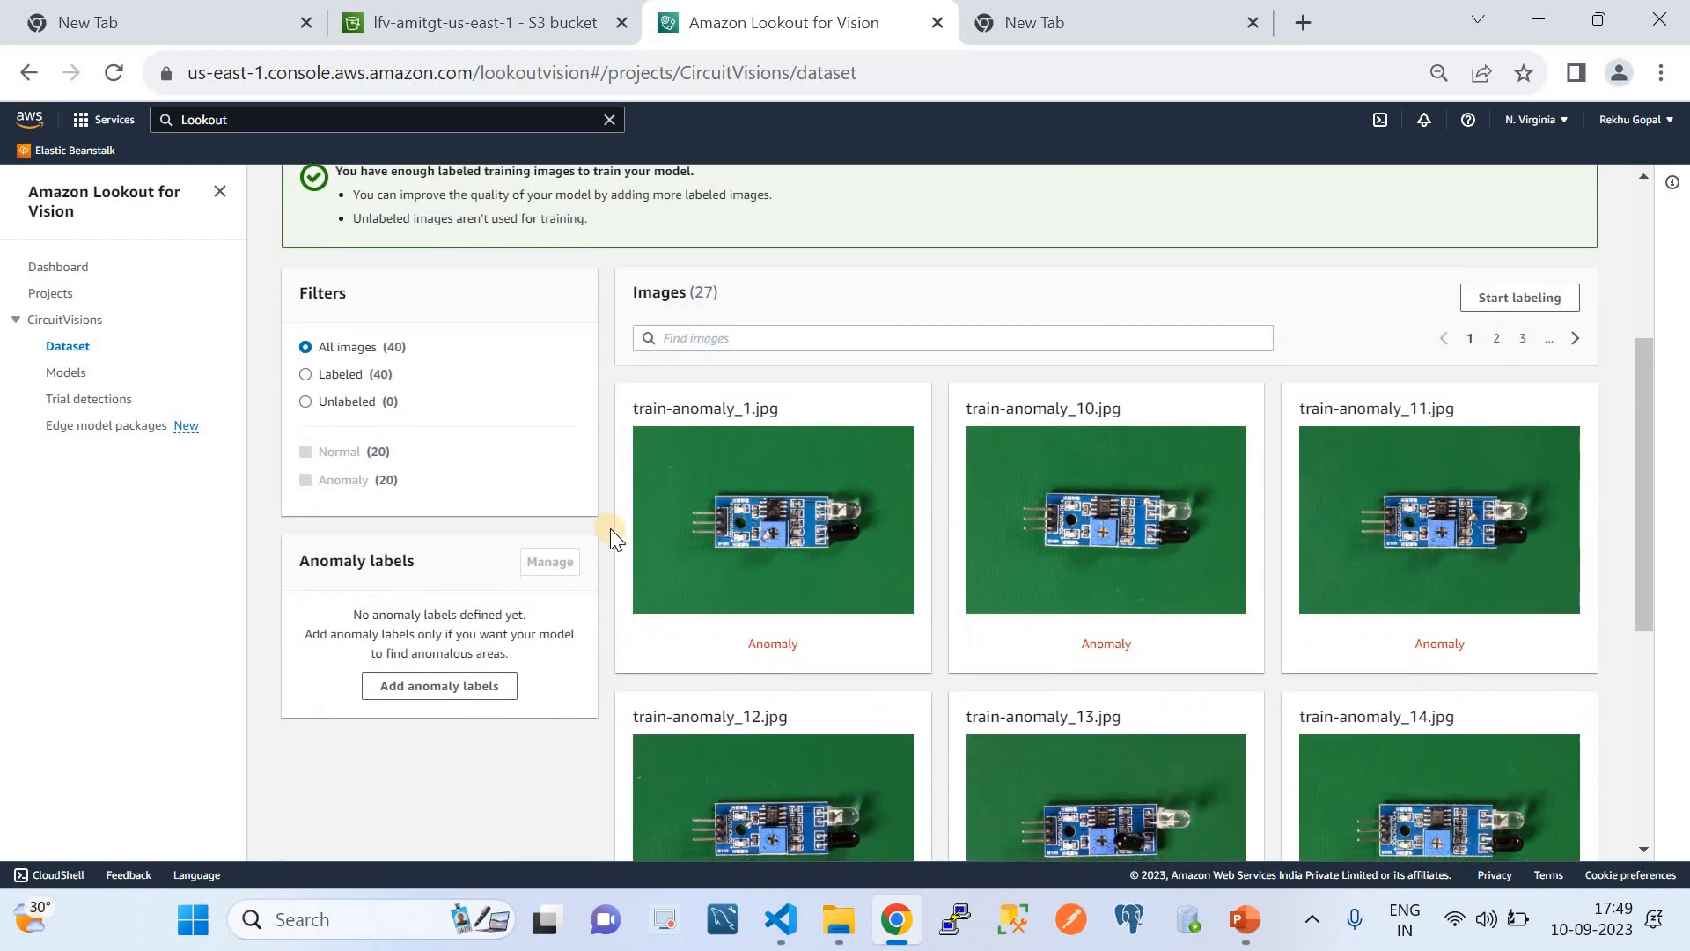
scroll(660, 614, "down", 2)
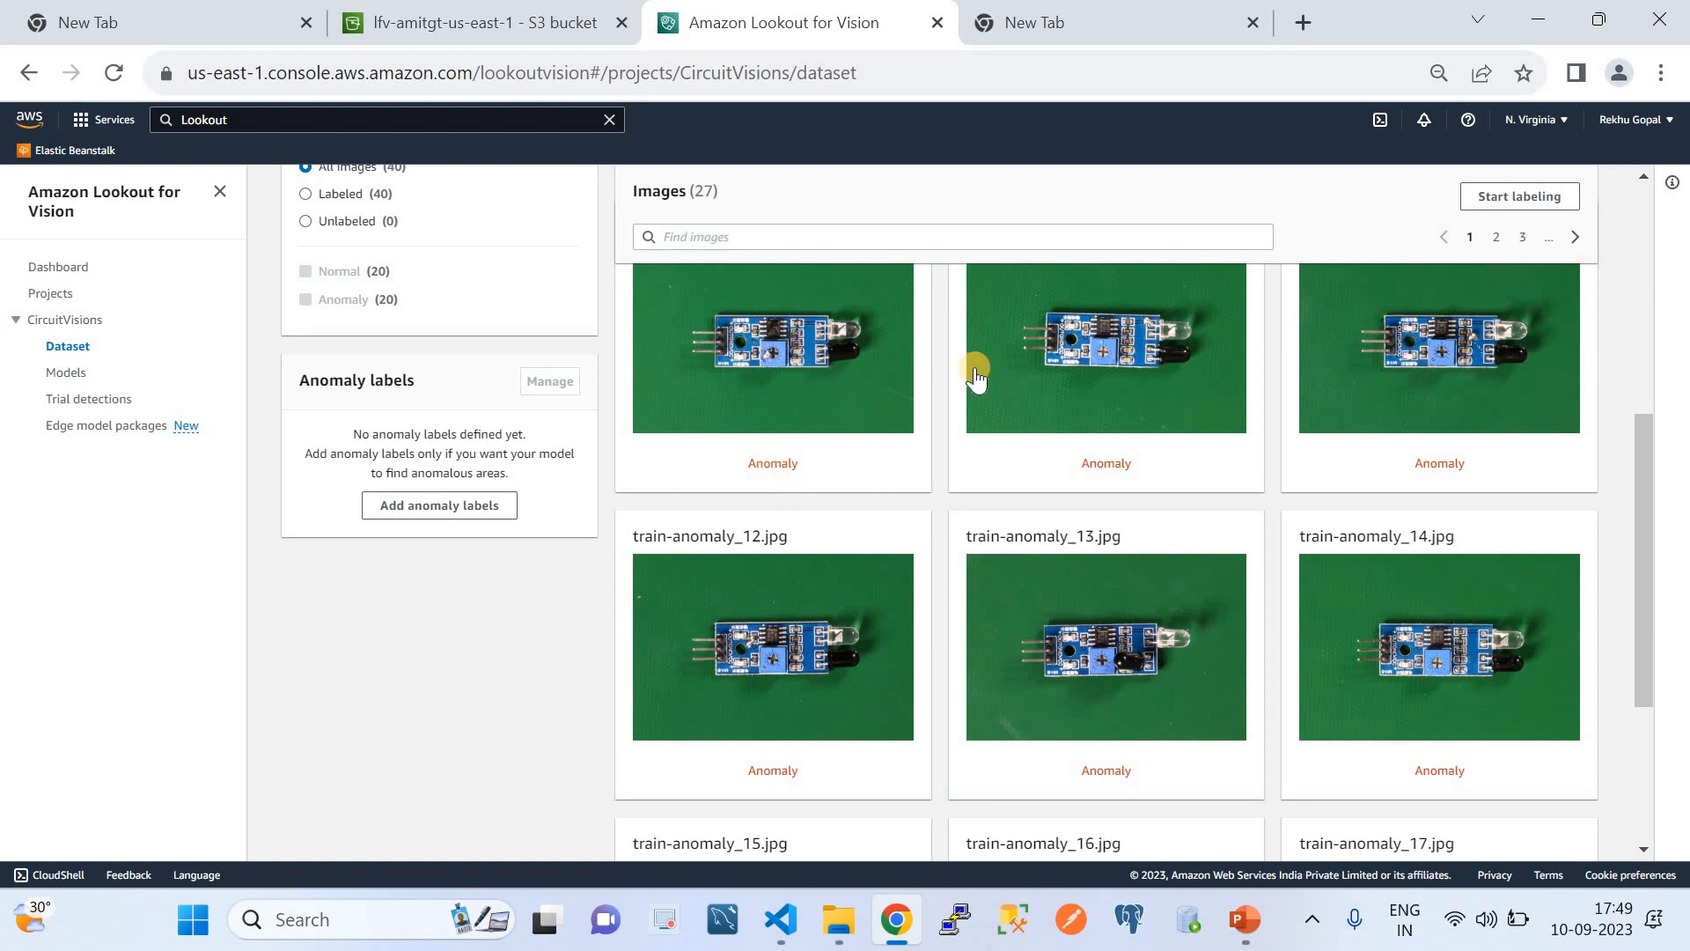
scroll(1165, 535, "down", 4)
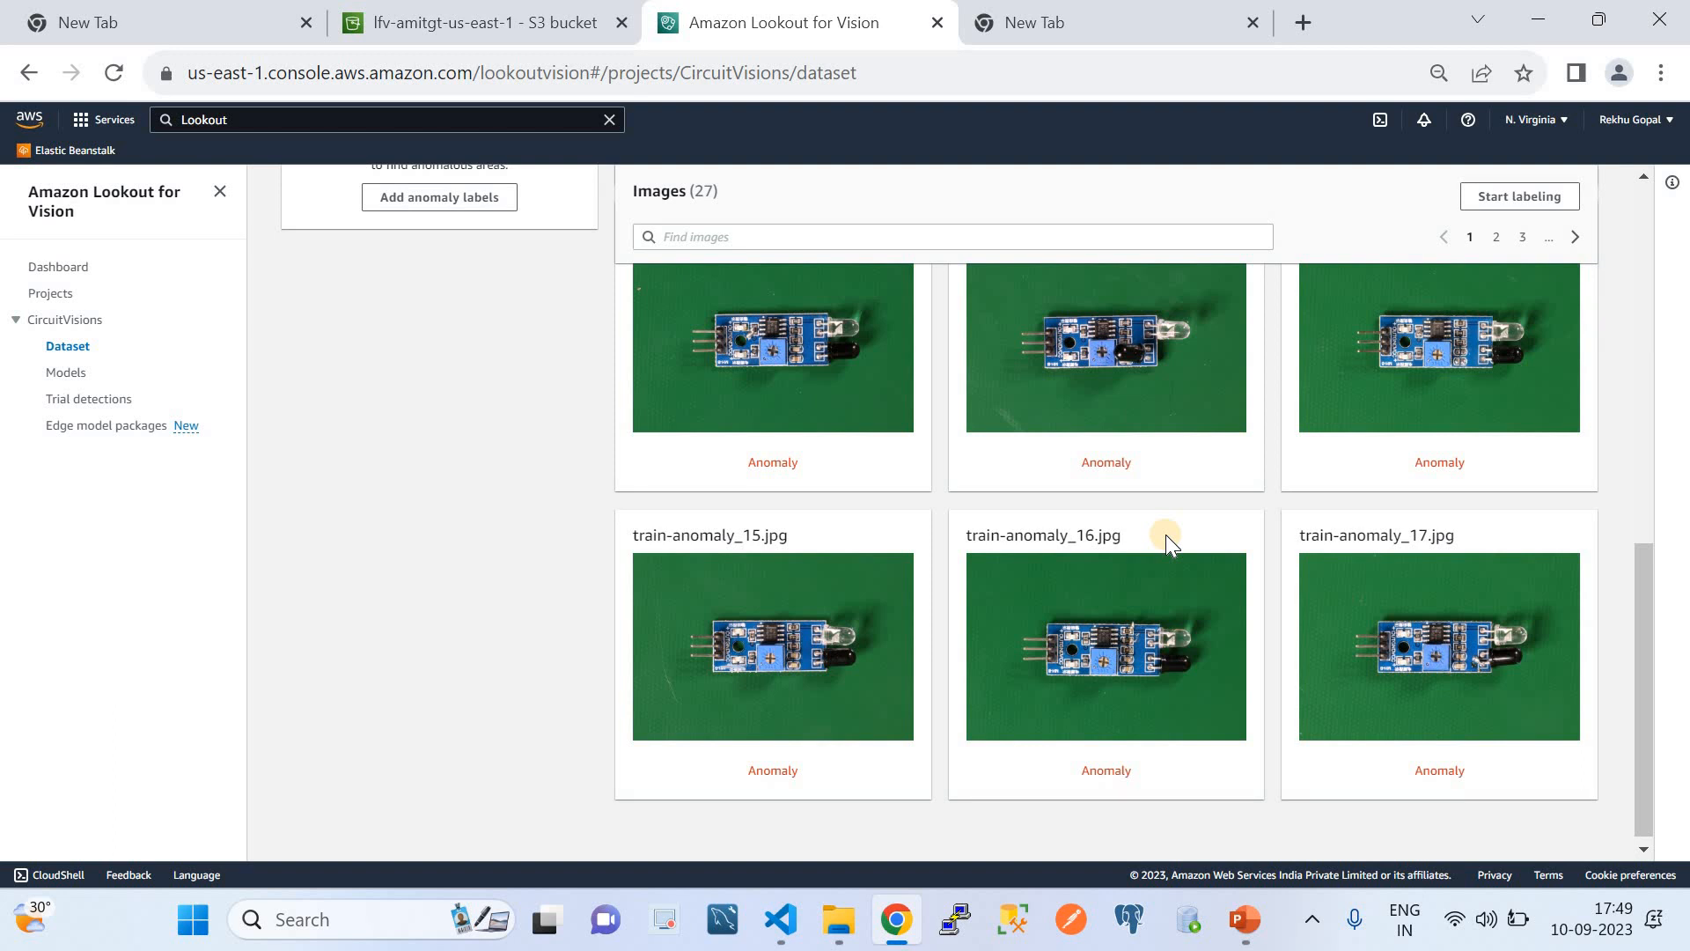
scroll(1165, 535, "up", 9)
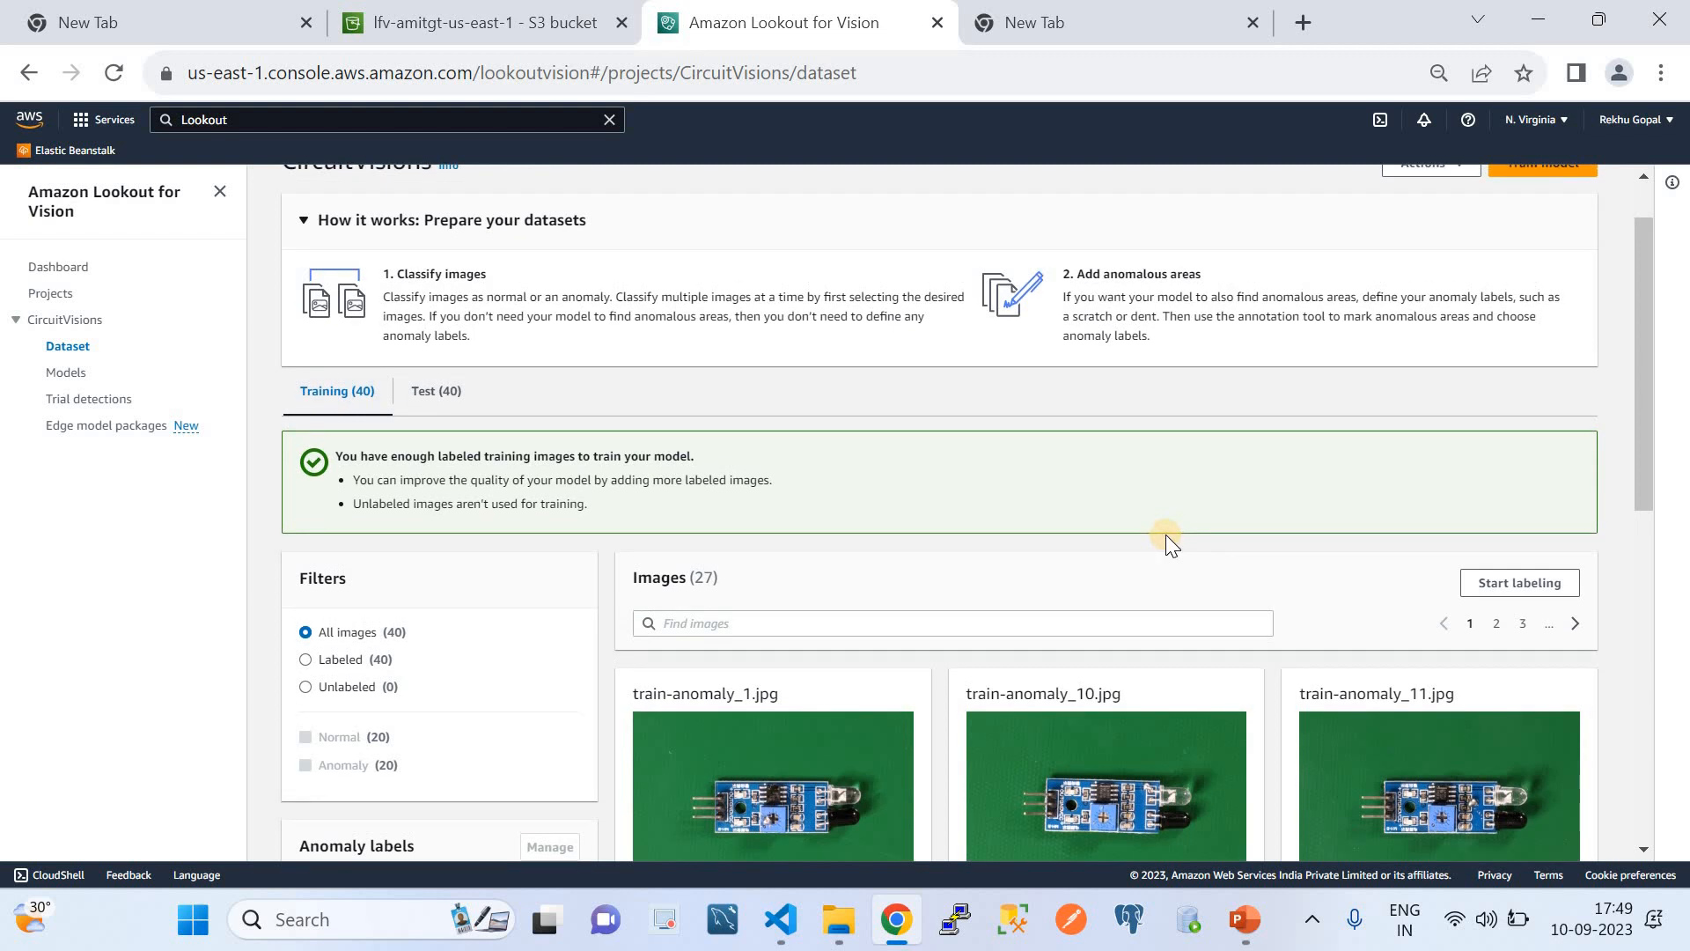
scroll(1148, 572, "down", 2)
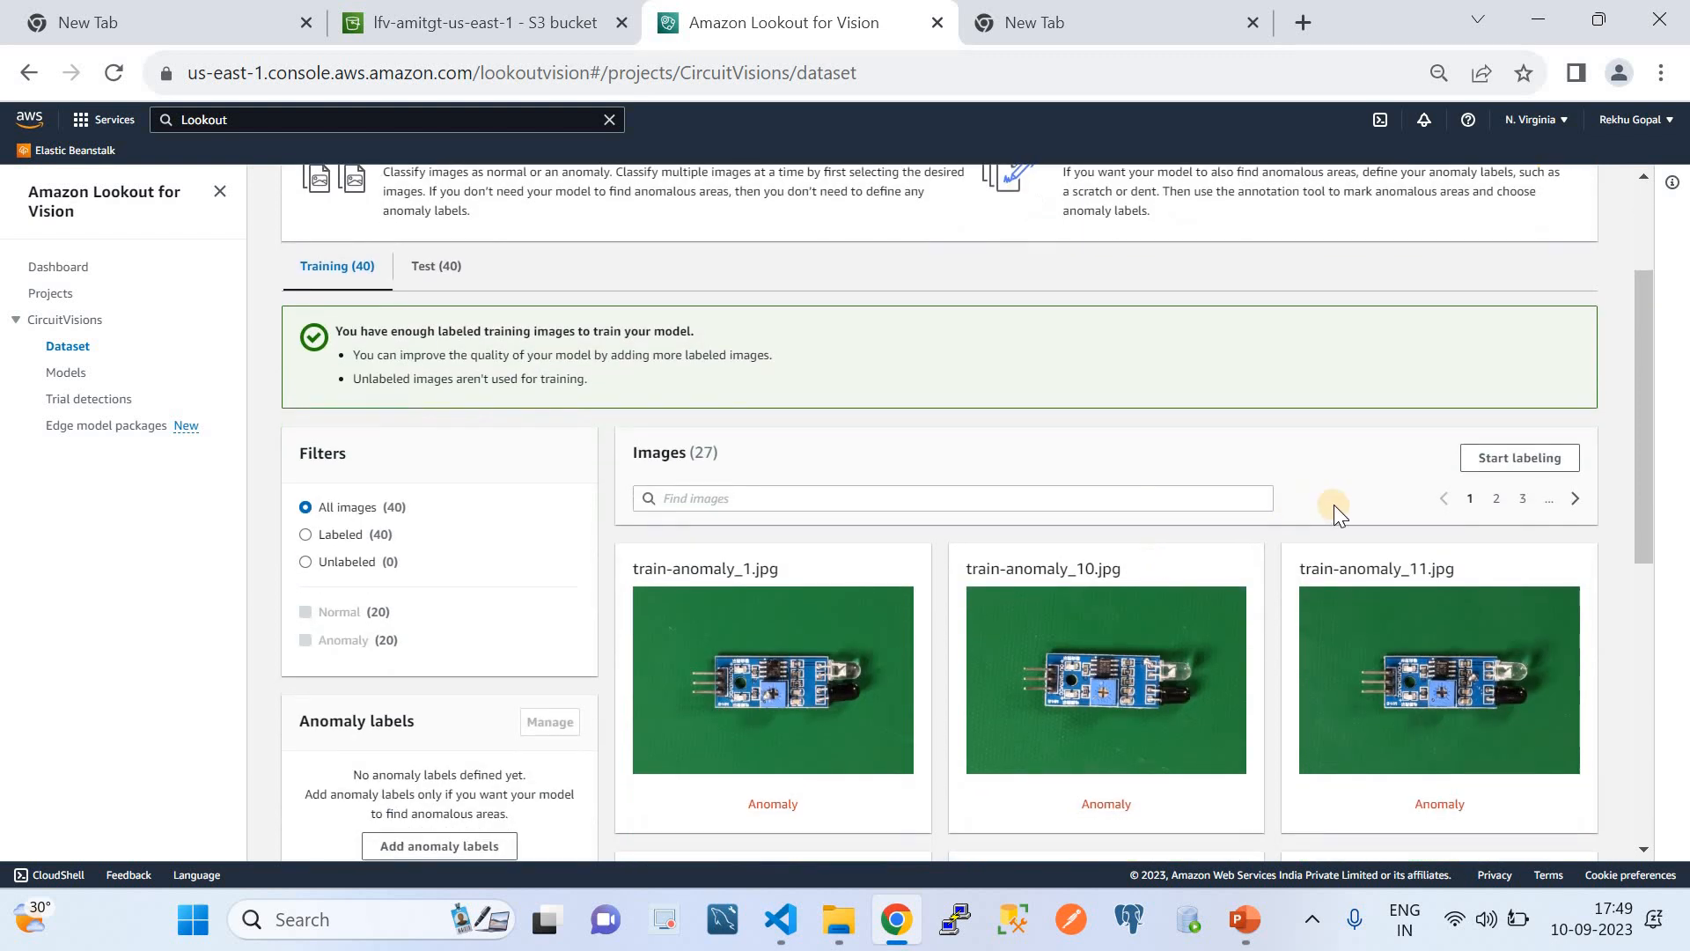
left_click(1498, 504)
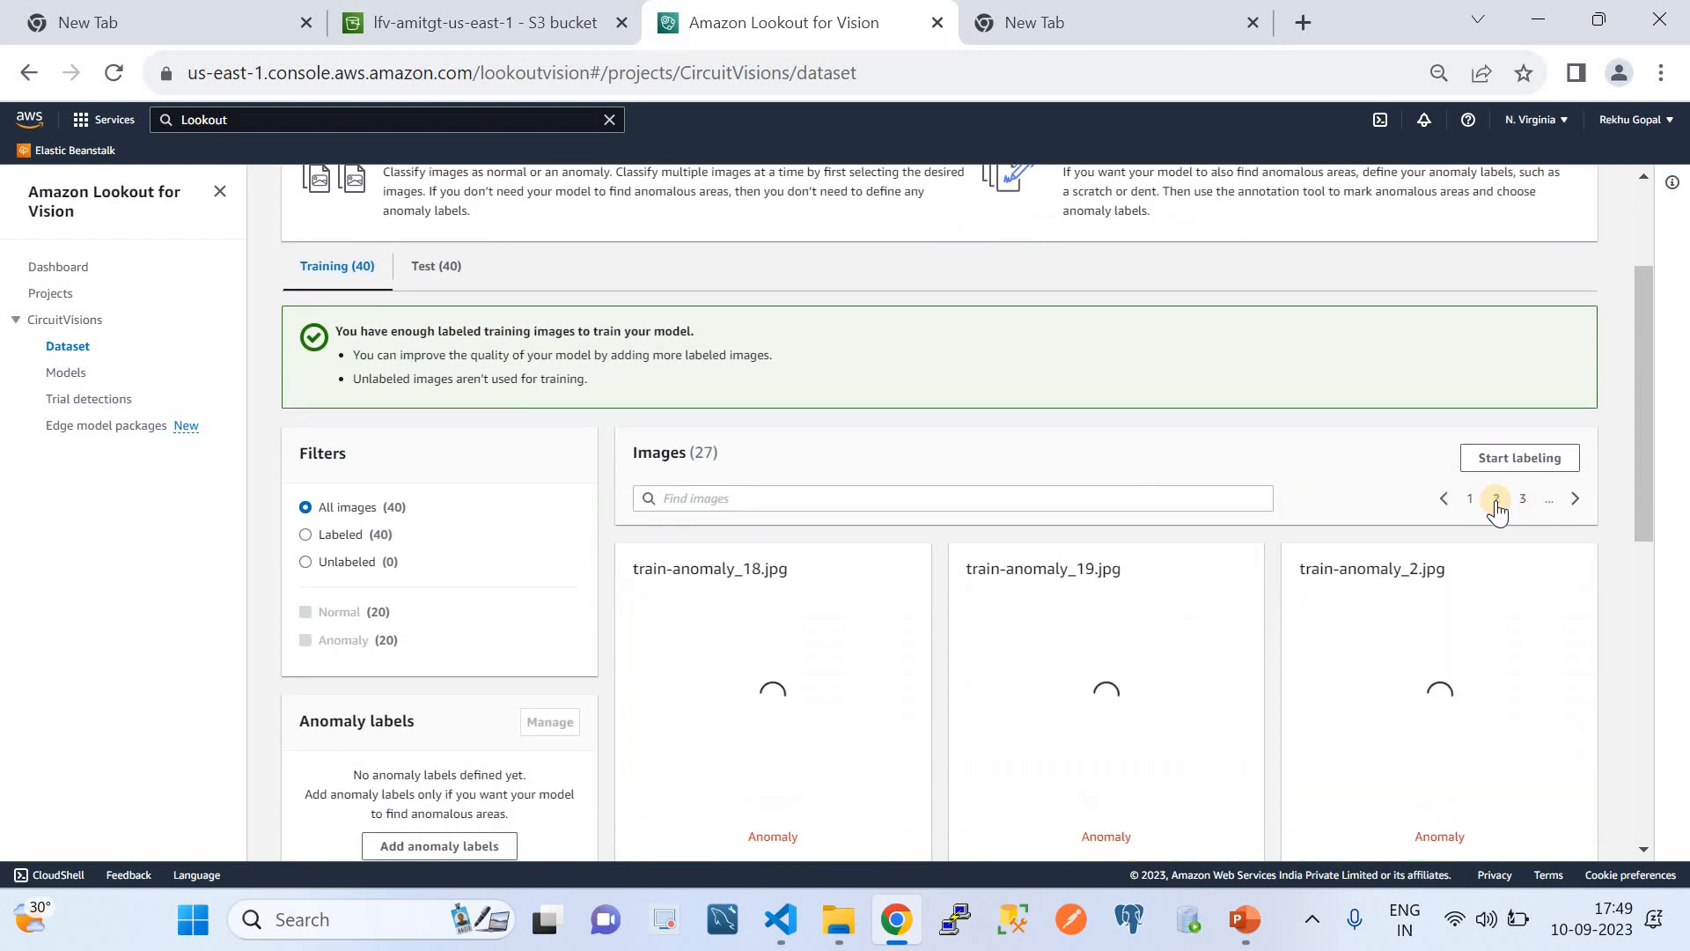
left_click(1521, 502)
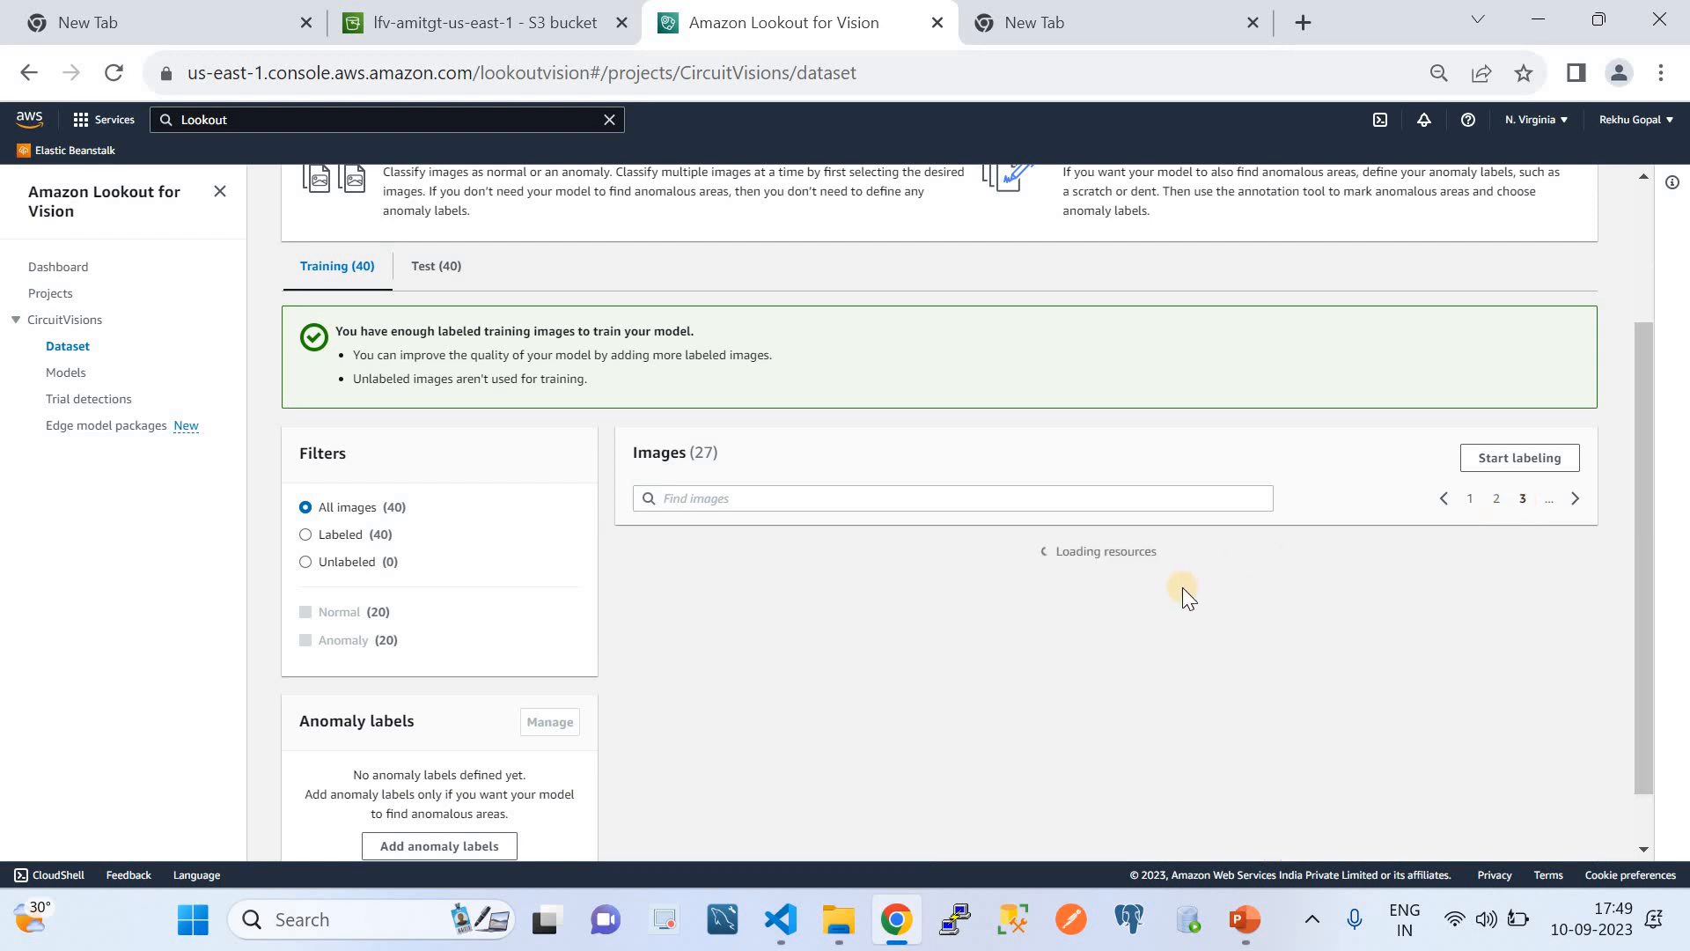
scroll(1182, 588, "down", 3)
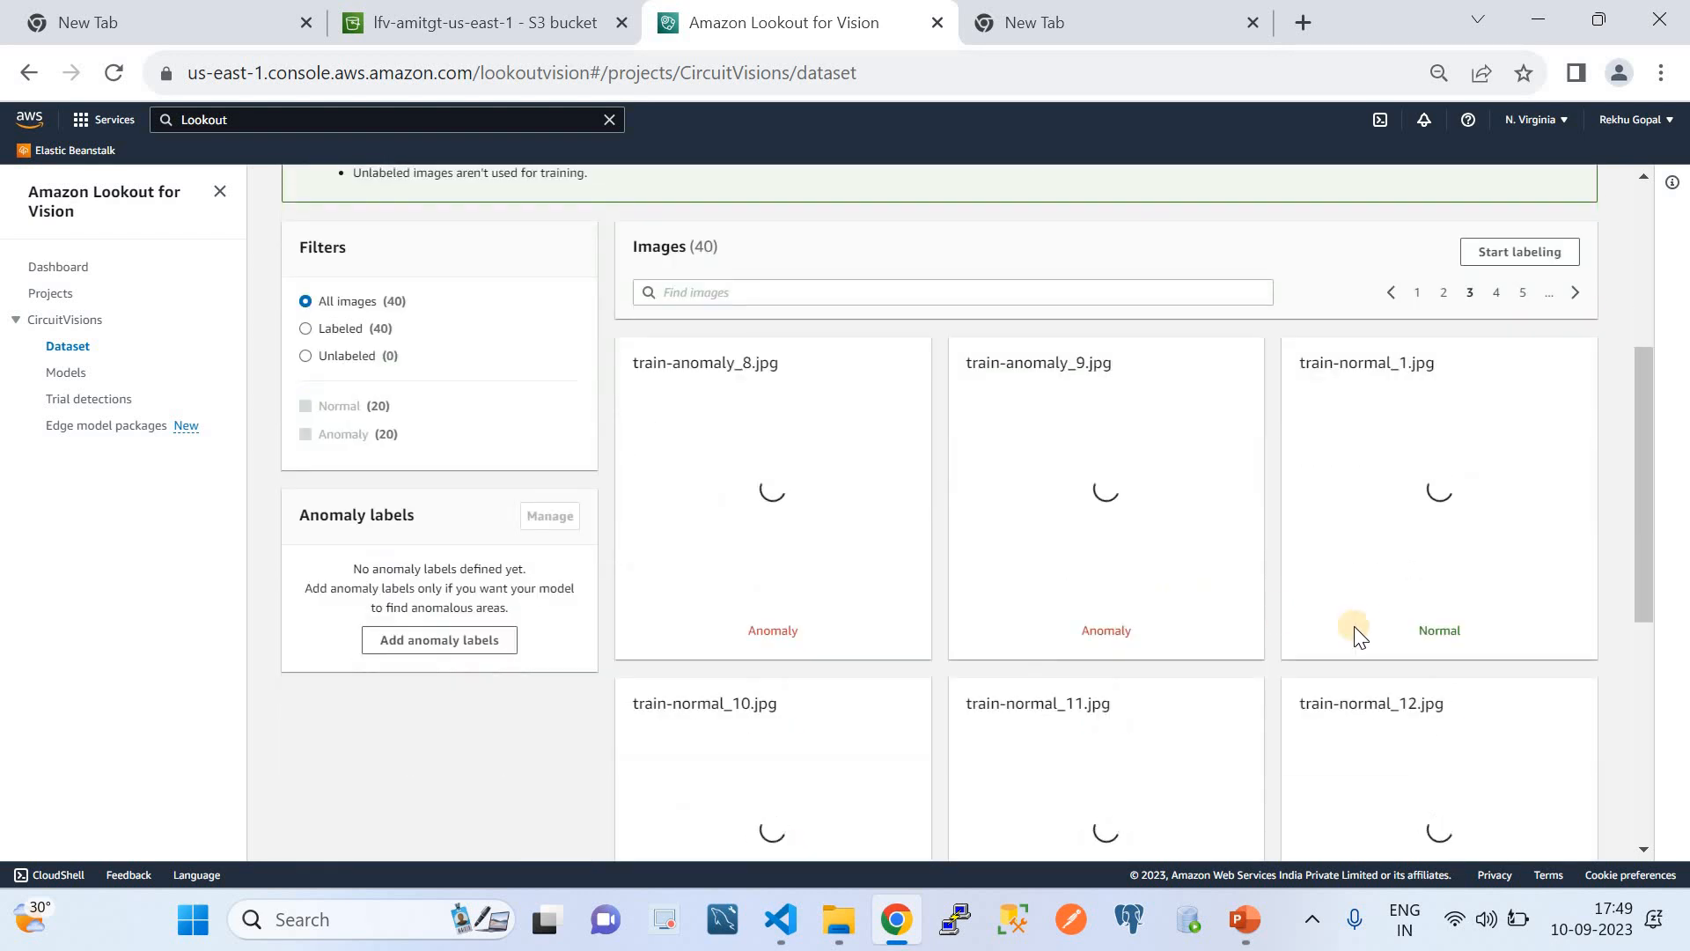
scroll(1088, 543, "up", 3)
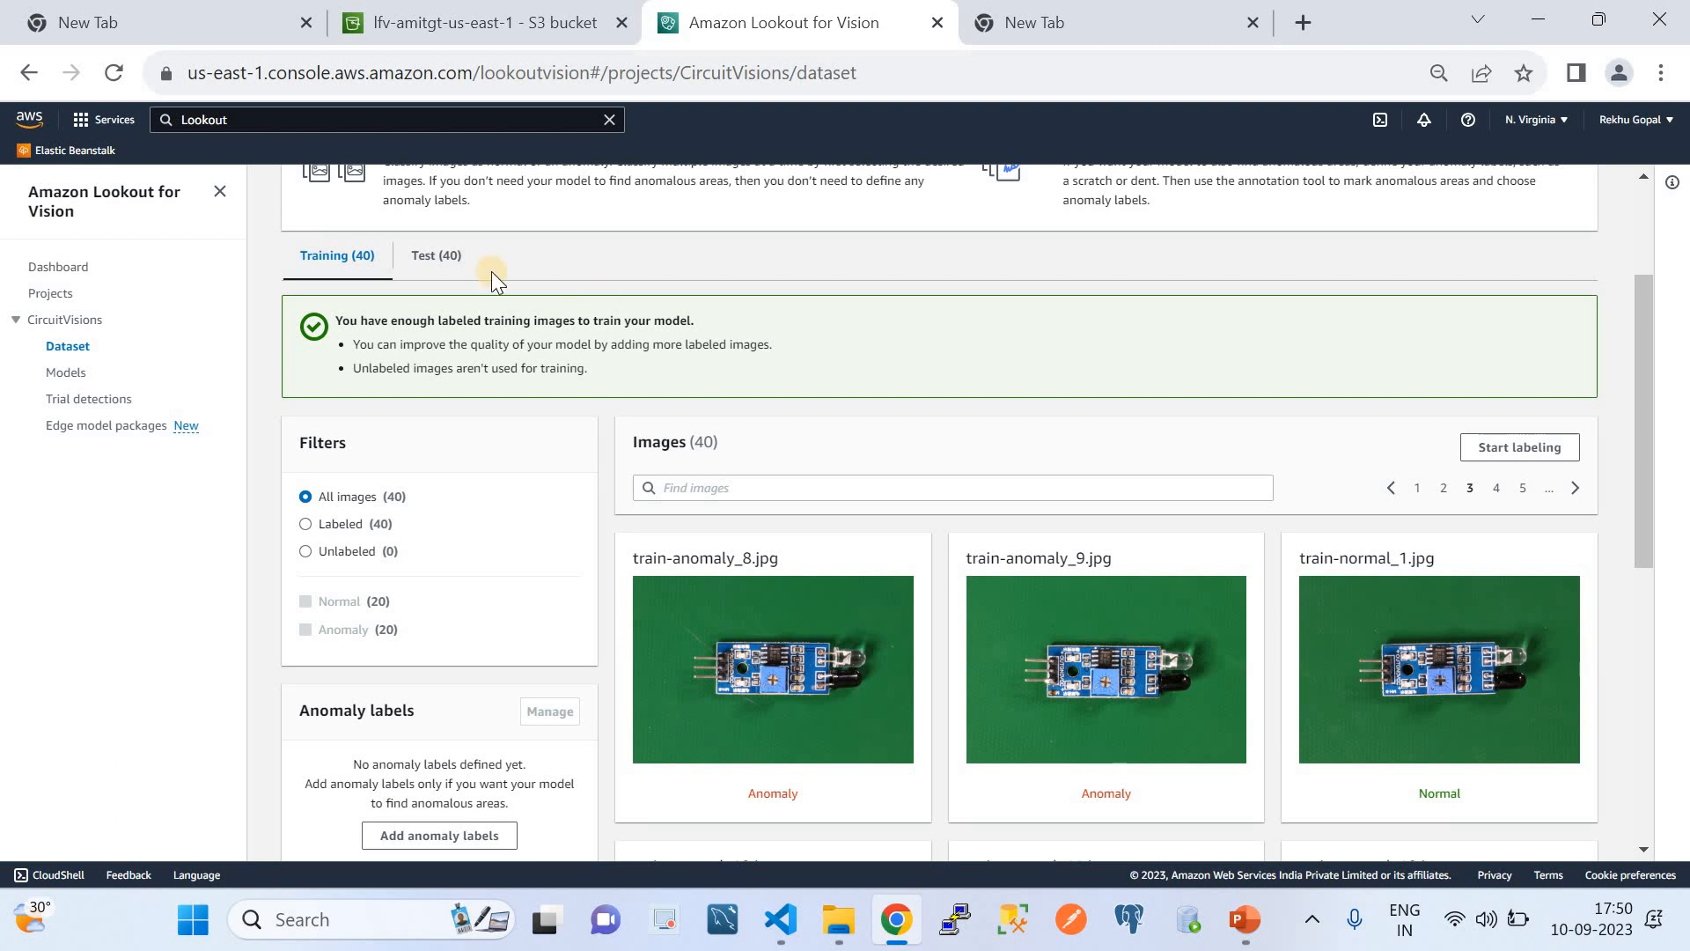
- Examine the labeled anomaly and normal images of the test dataset on its first three pages
left_click(454, 271)
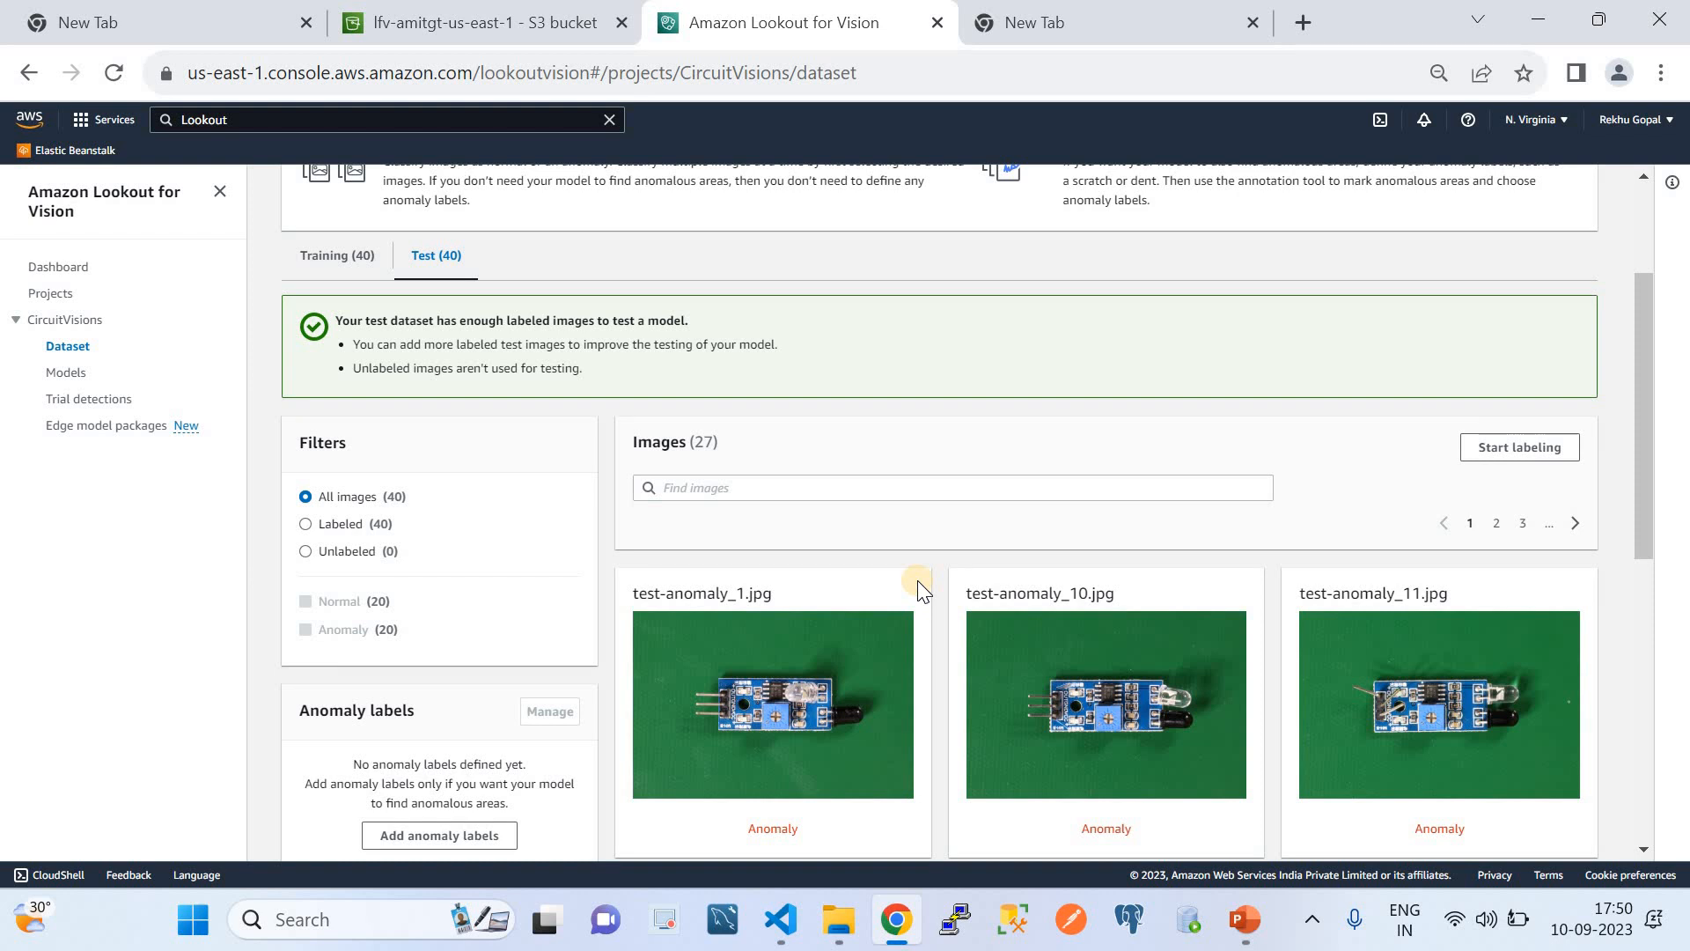
scroll(915, 583, "down", 2)
scroll(1065, 651, "down", 2)
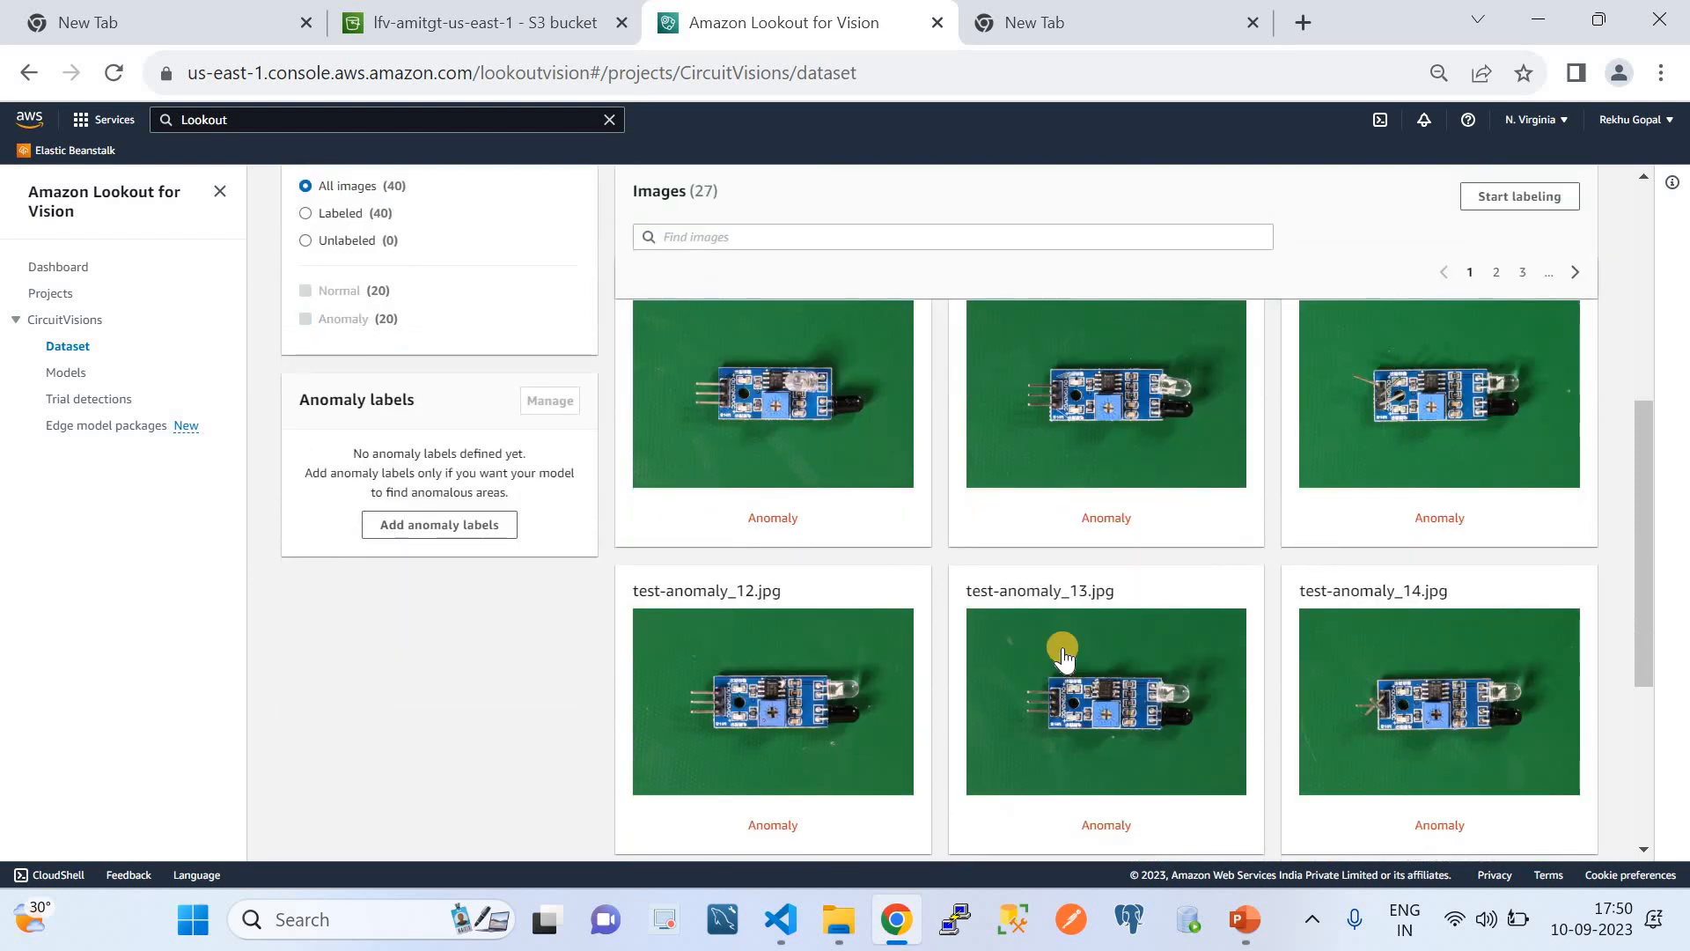
scroll(1063, 651, "down", 4)
scroll(1418, 314, "up", 9)
left_click(1497, 631)
scroll(1357, 578, "down", 2)
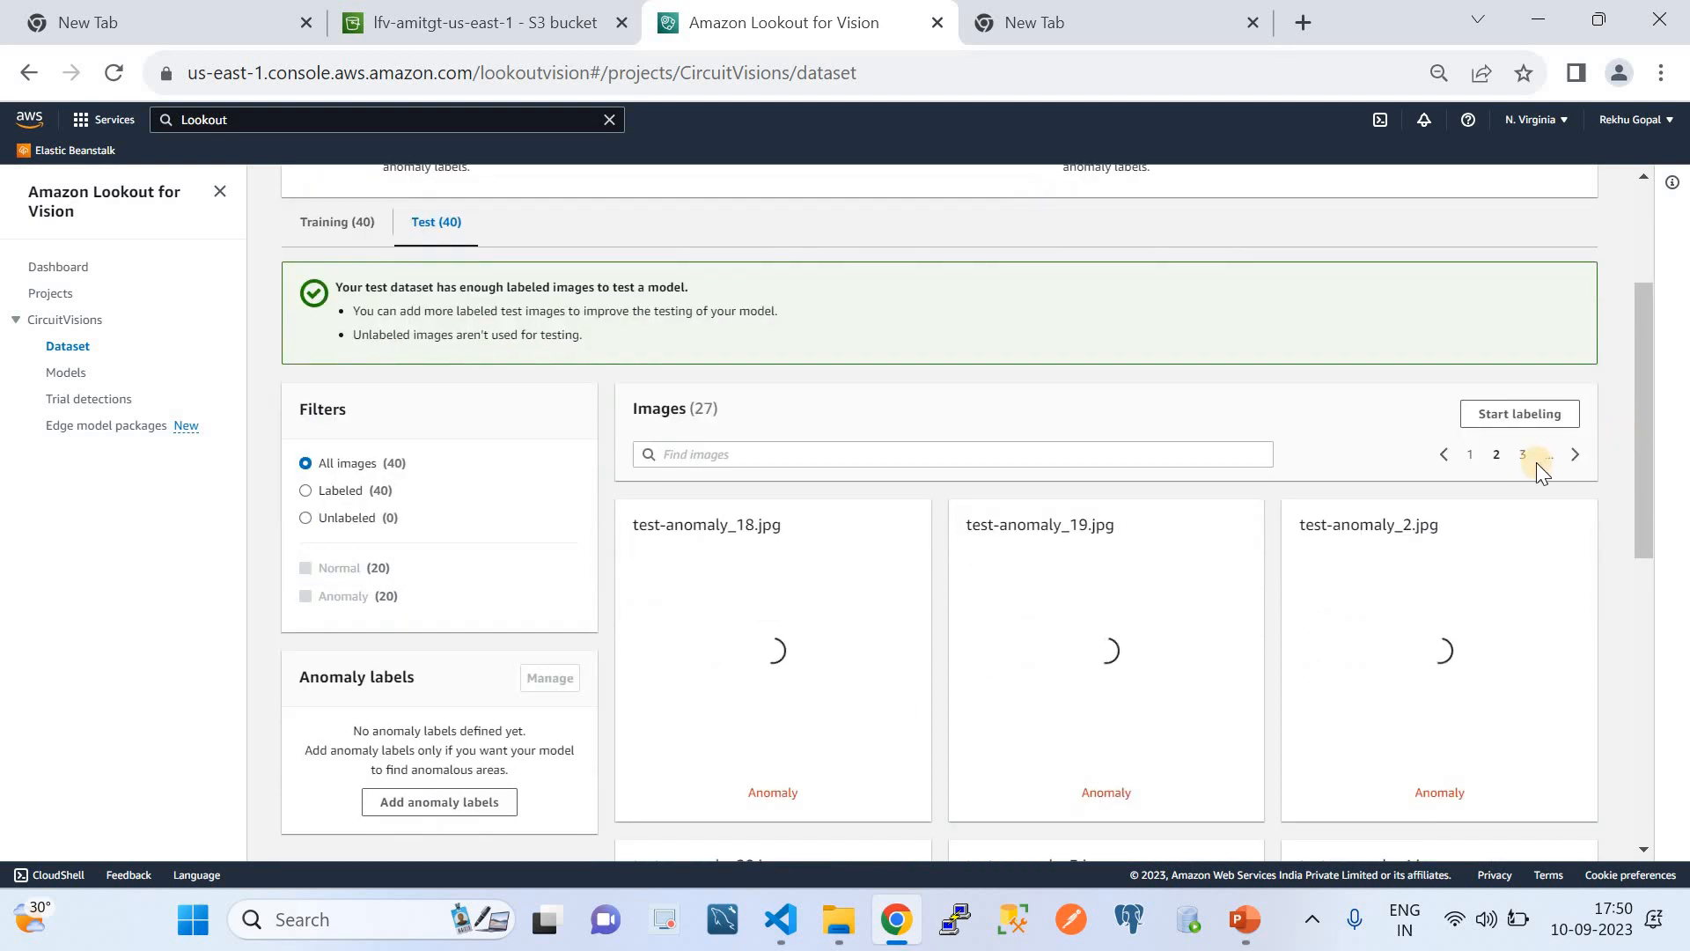
left_click(1524, 455)
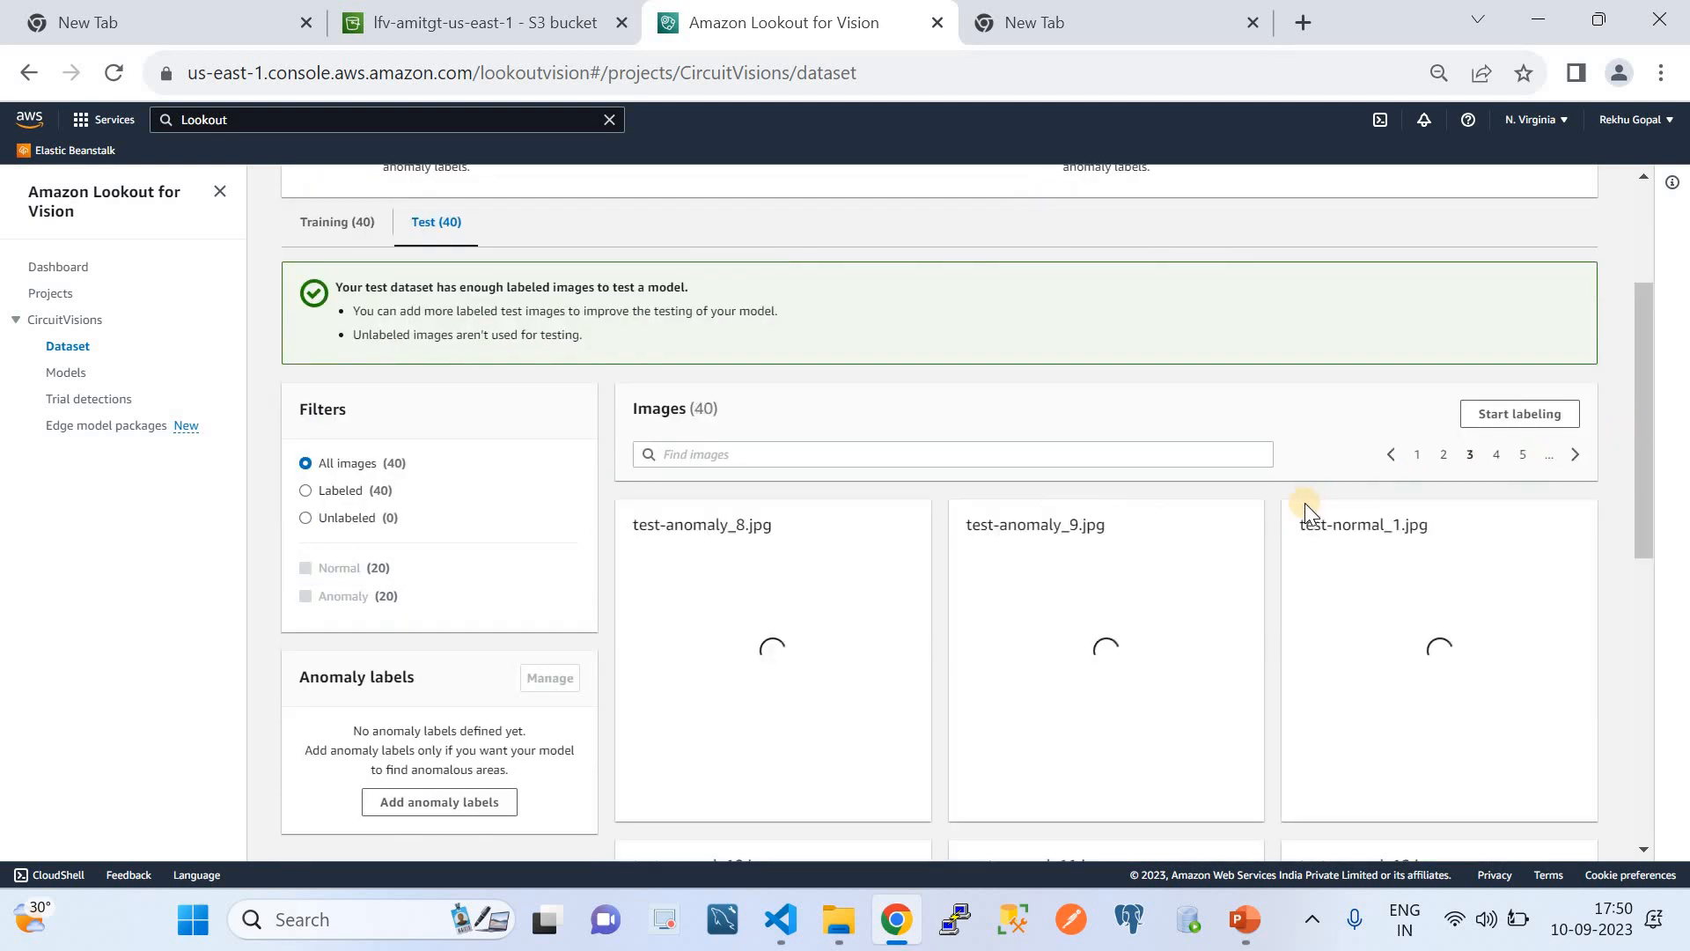
scroll(1479, 519, "down", 2)
scroll(1415, 606, "down", 5)
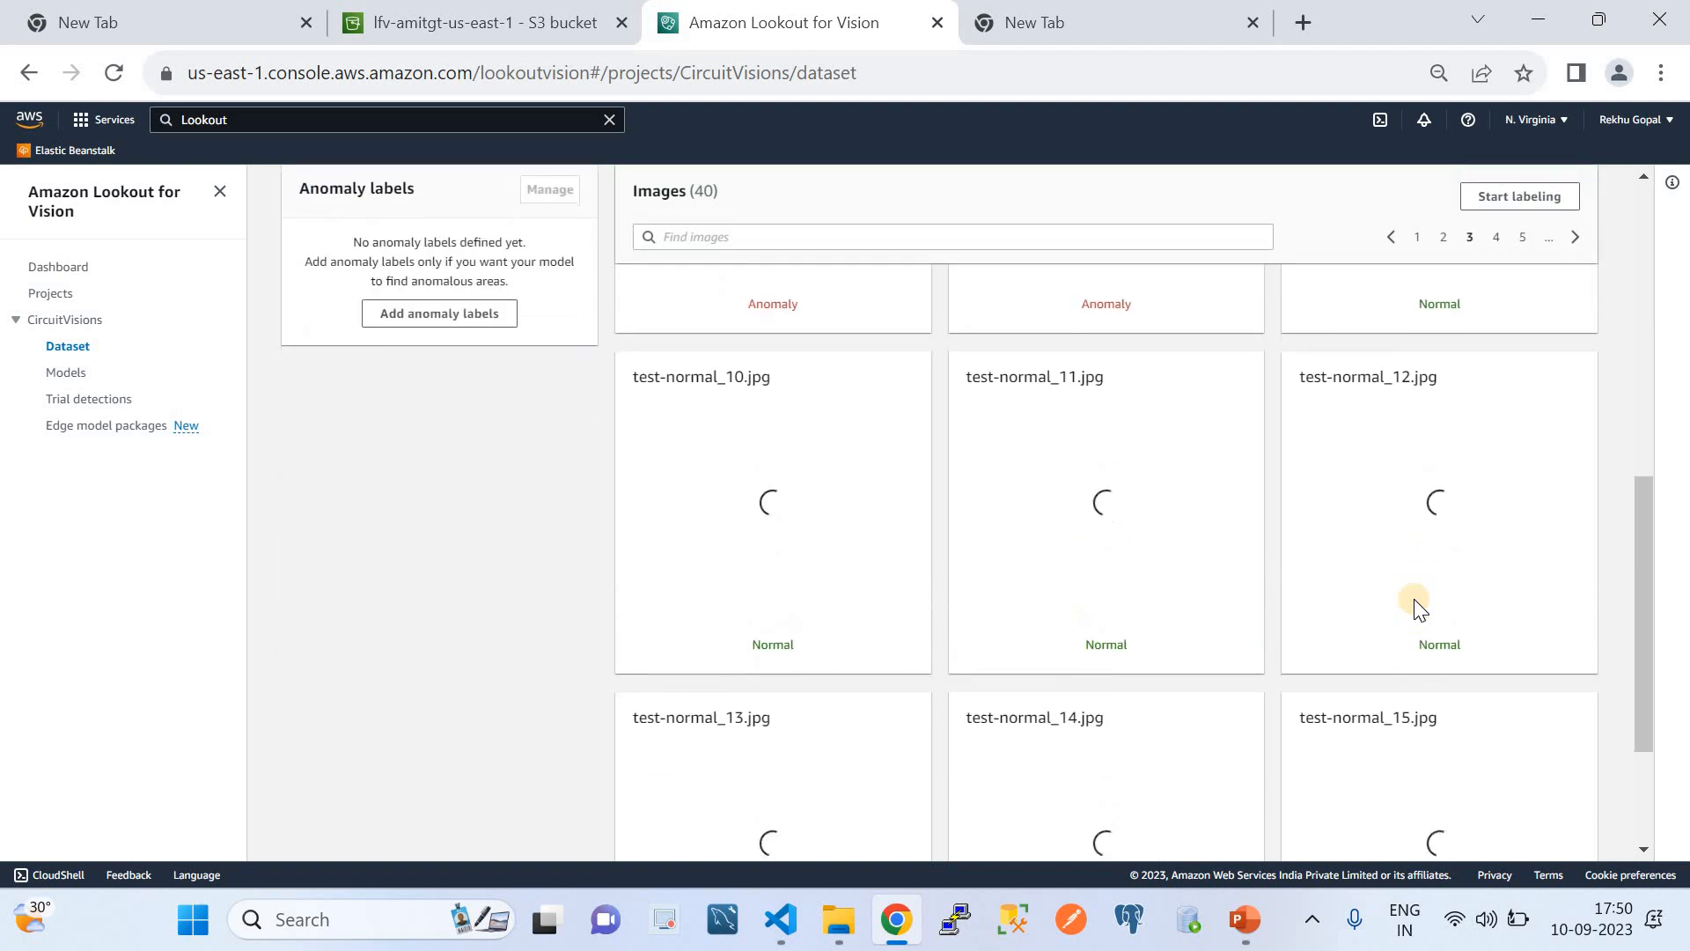
scroll(946, 682, "up", 10)
scroll(944, 676, "down", 2)
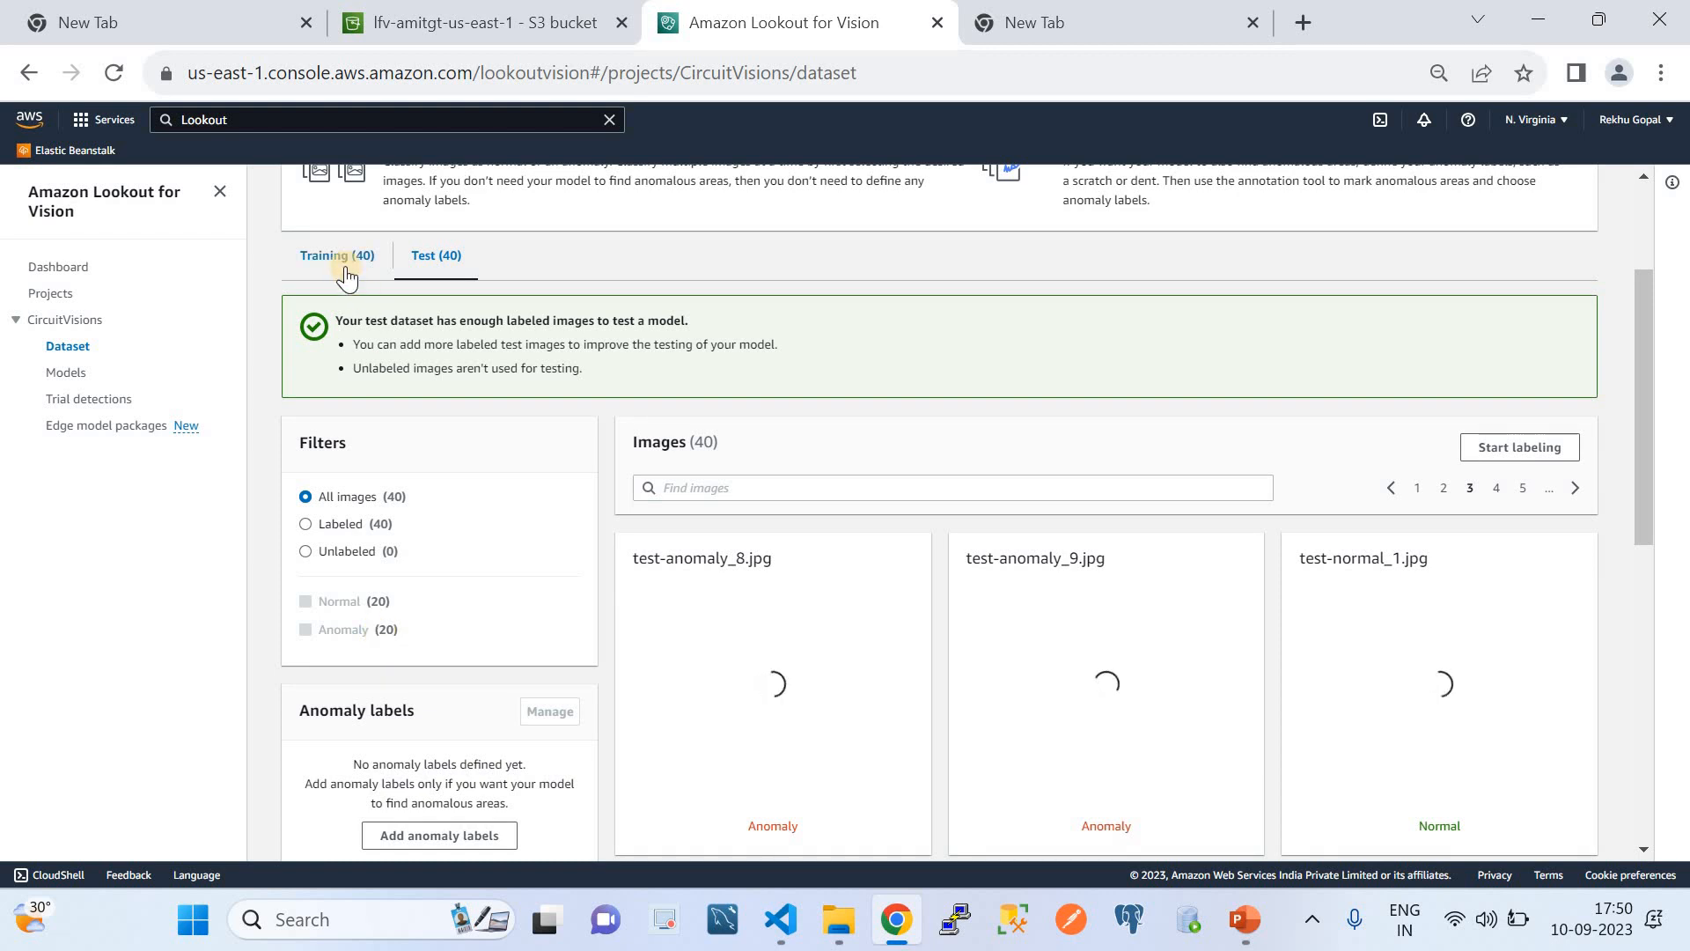
scroll(346, 277, "up", 3)
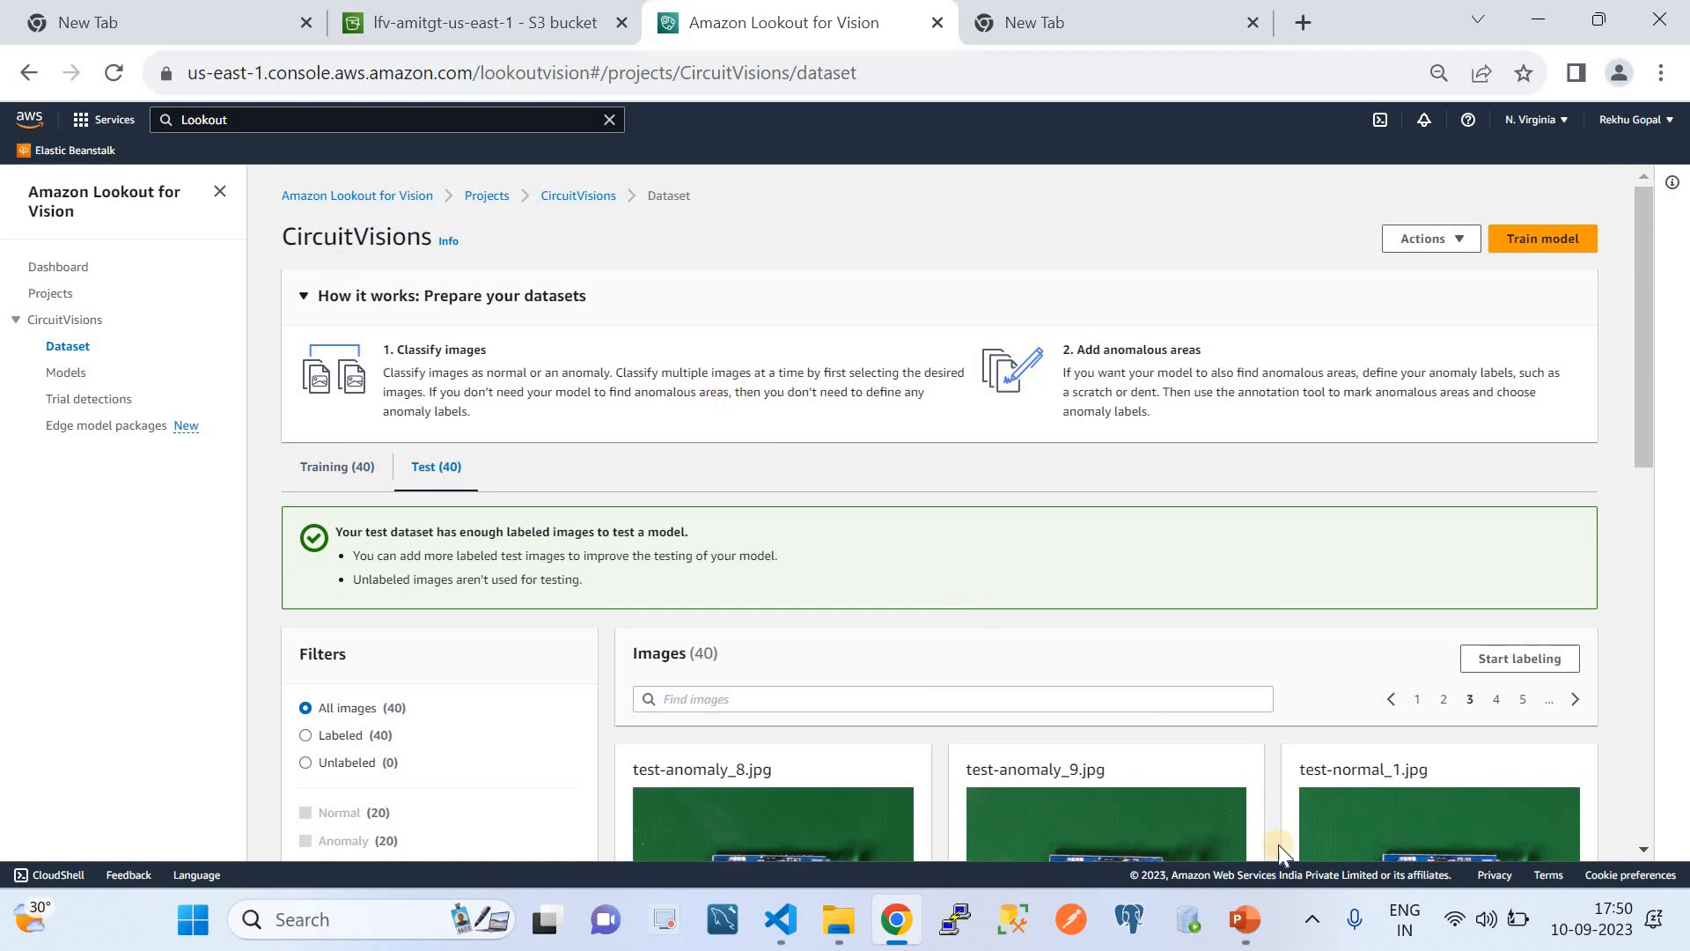
- Switch to PowerPoint to review the defect detection model diagram, and return to the Lookout for Vision console in Chrome
left_click(1242, 920)
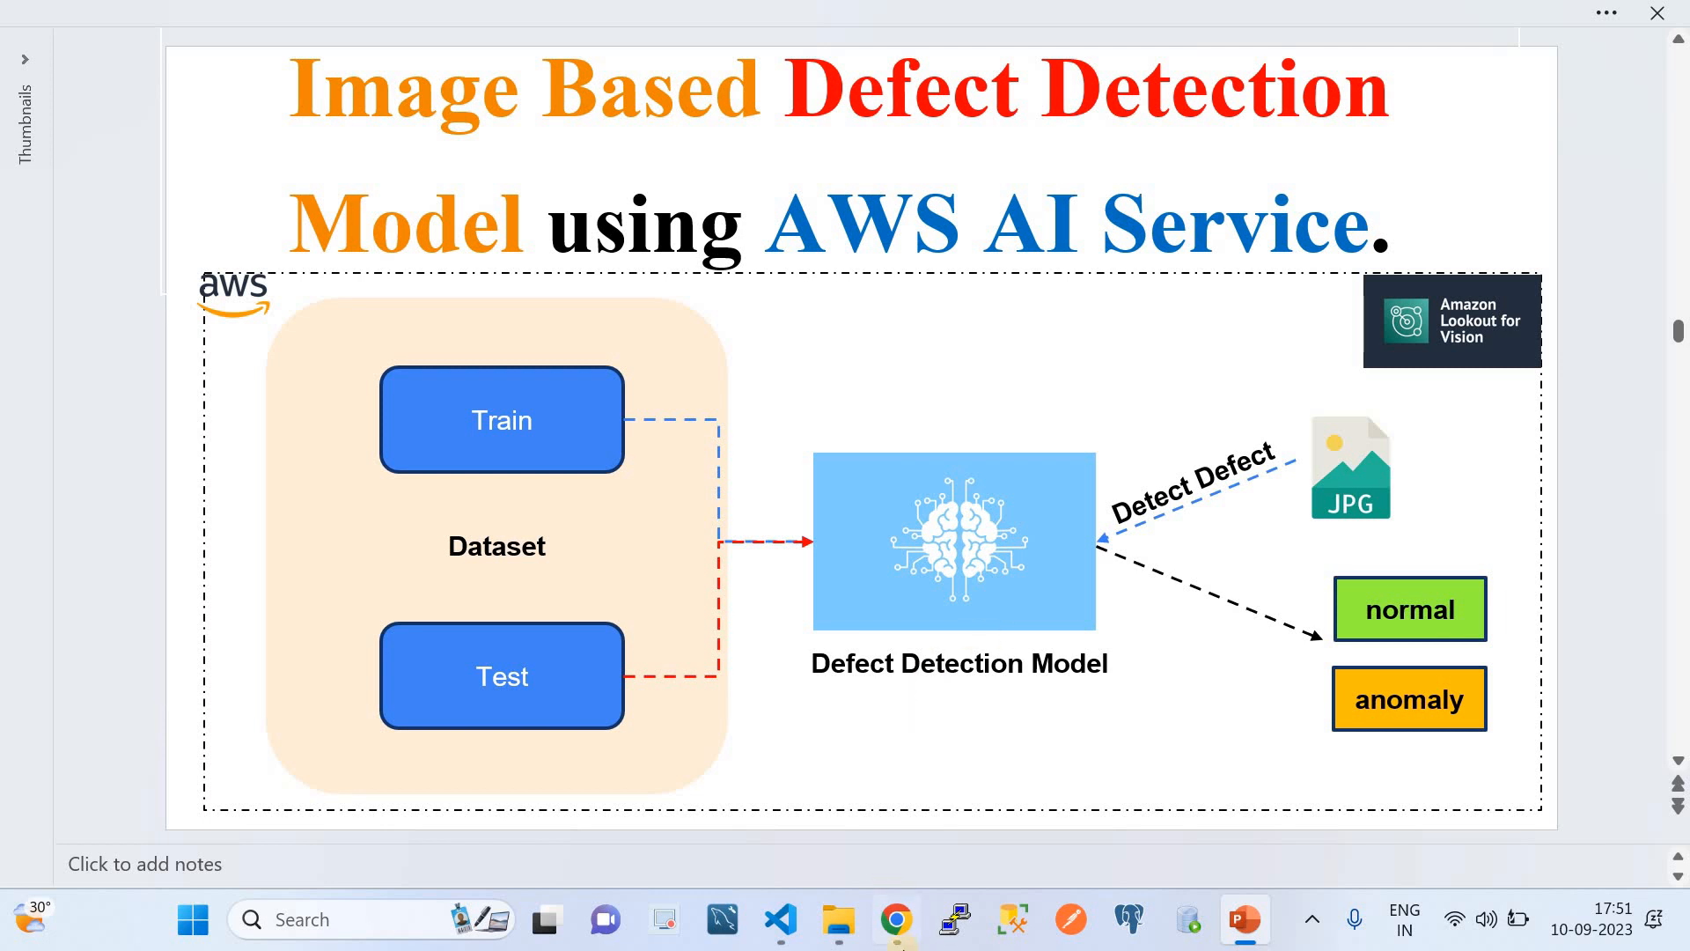
left_click(900, 941)
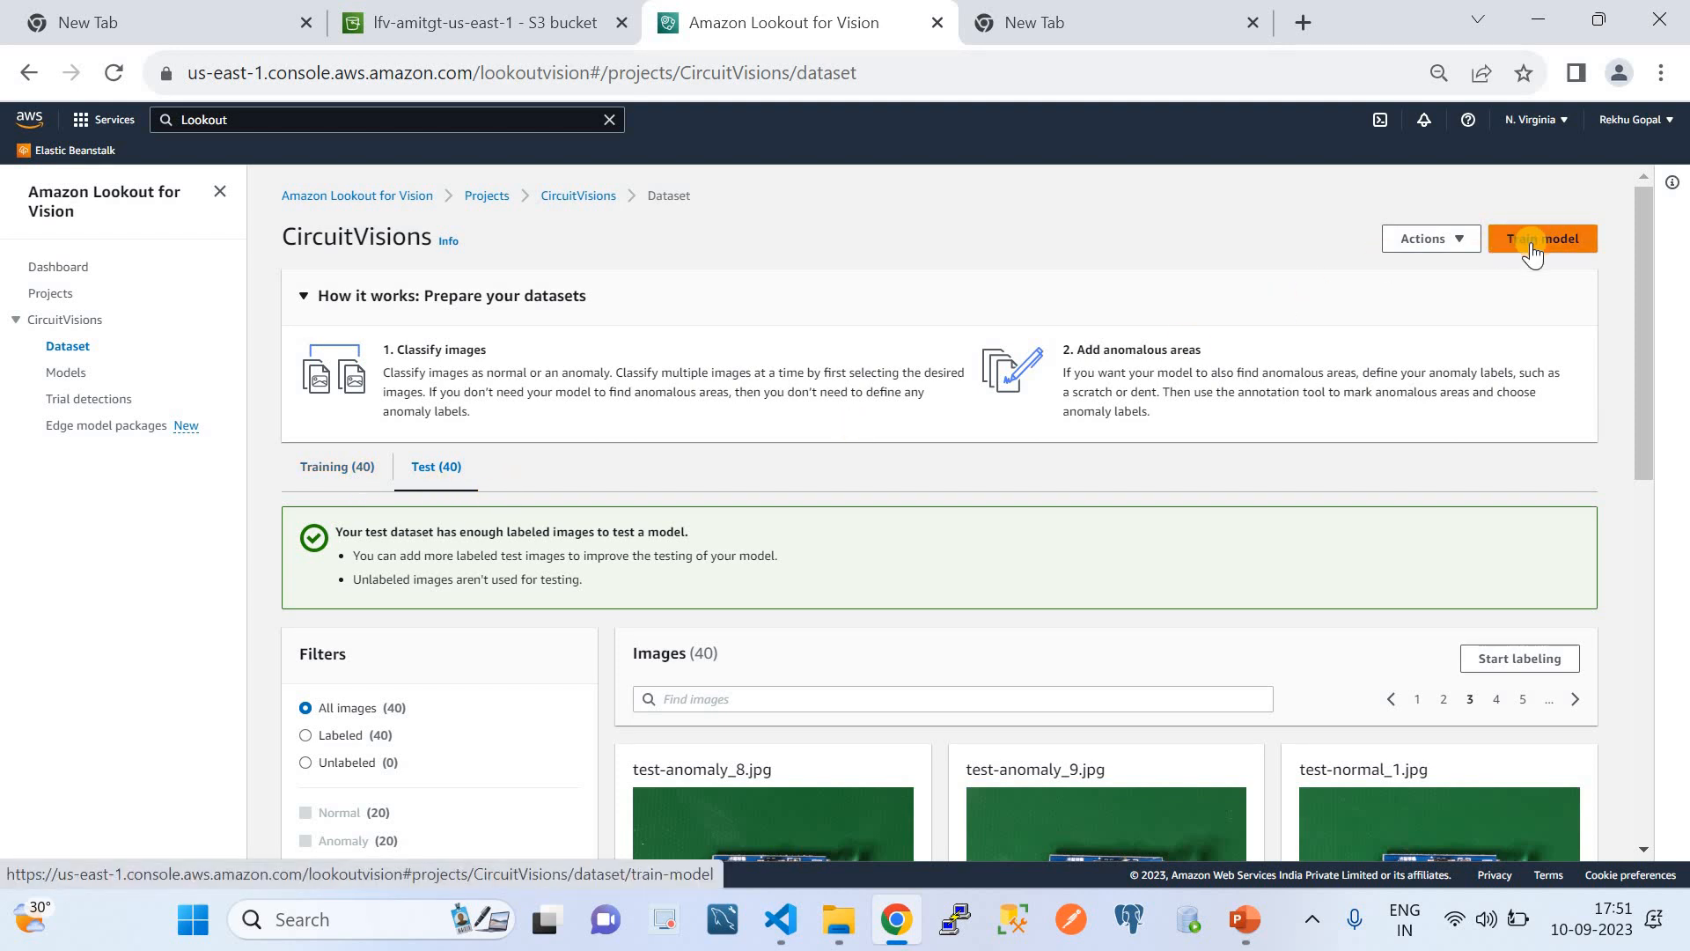
- Open Model 1 from the CircuitVisions project's models and look over its training status and performance metrics
left_click(68, 372)
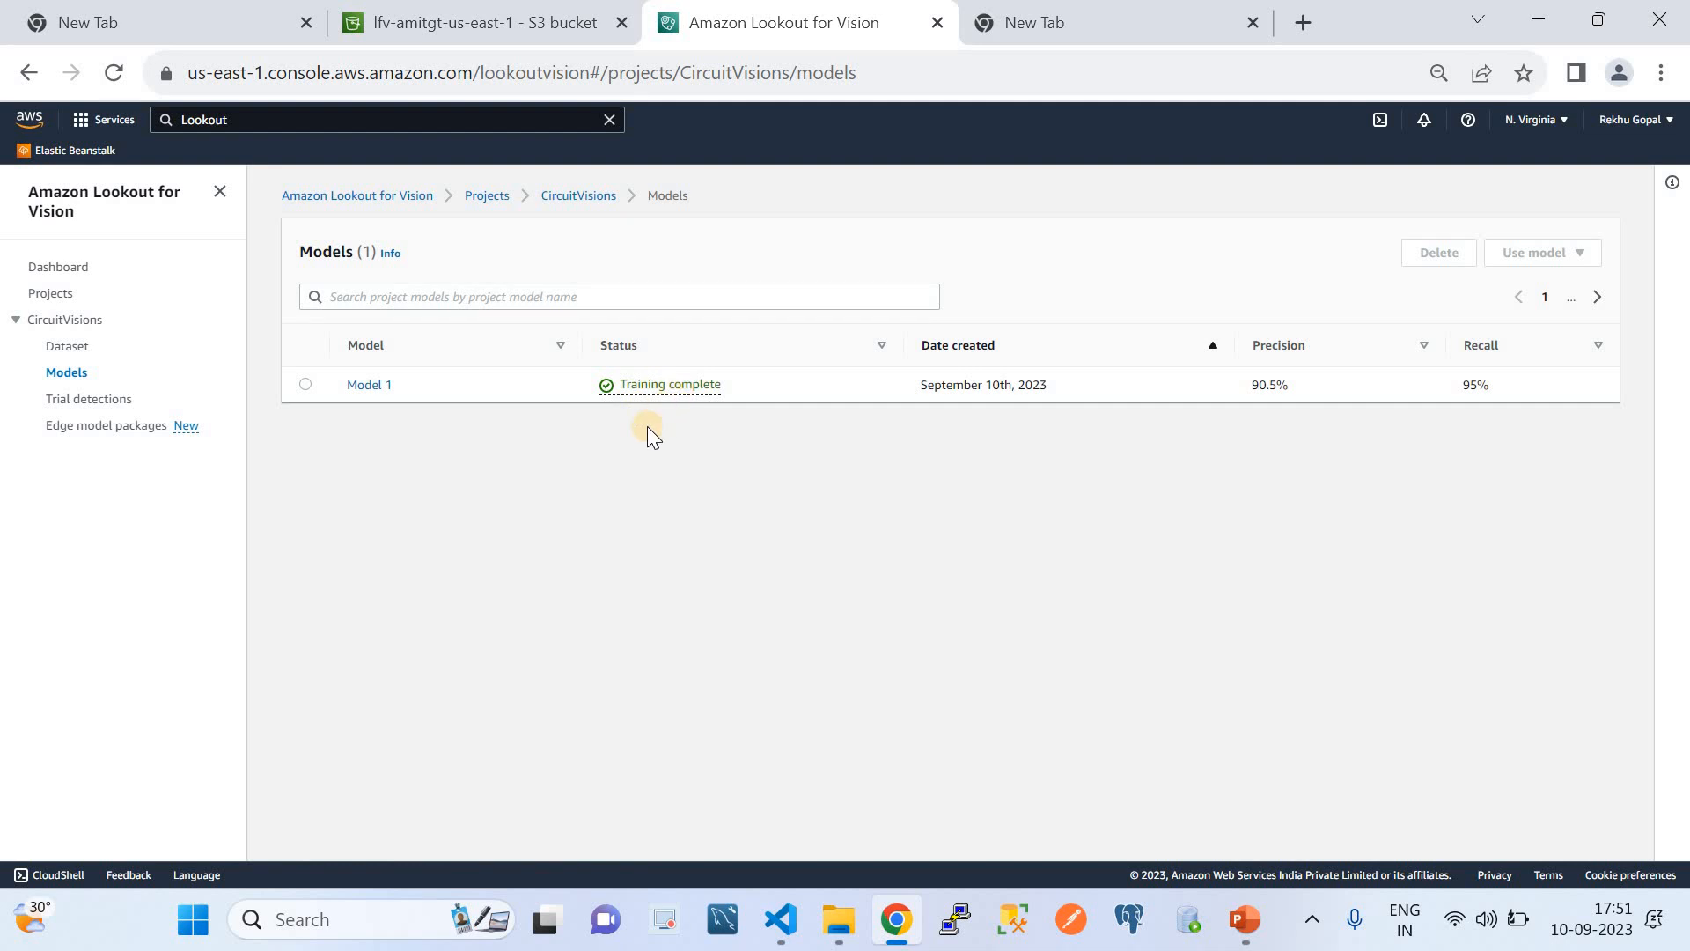
left_click(380, 389)
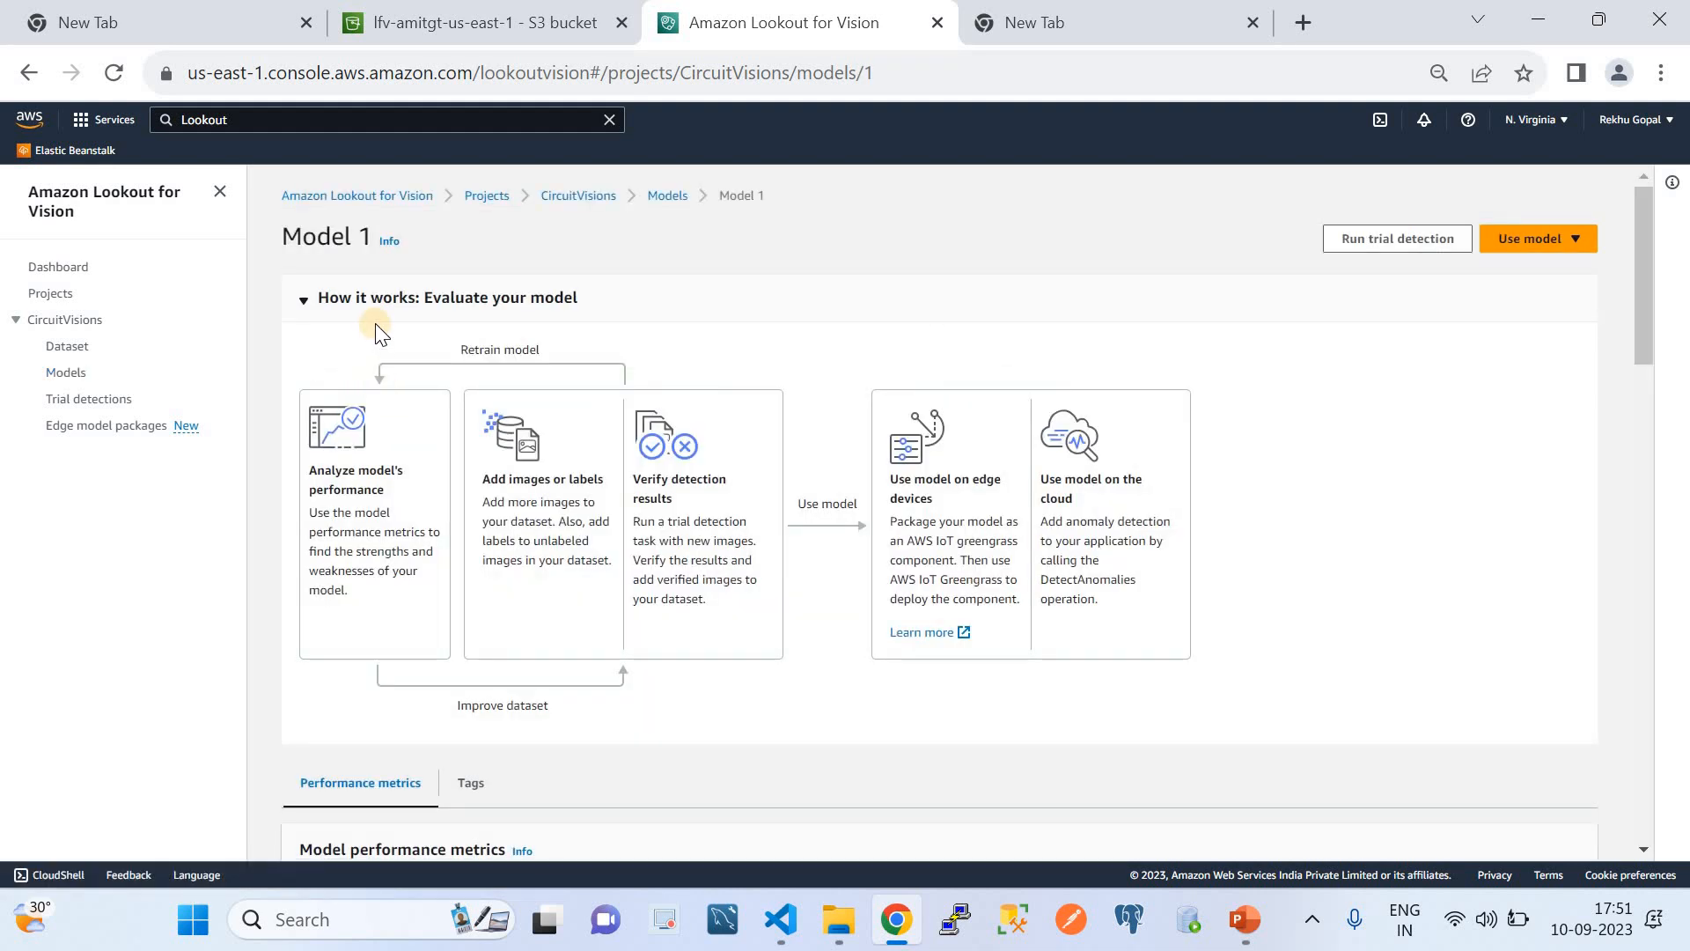
scroll(718, 572, "down", 4)
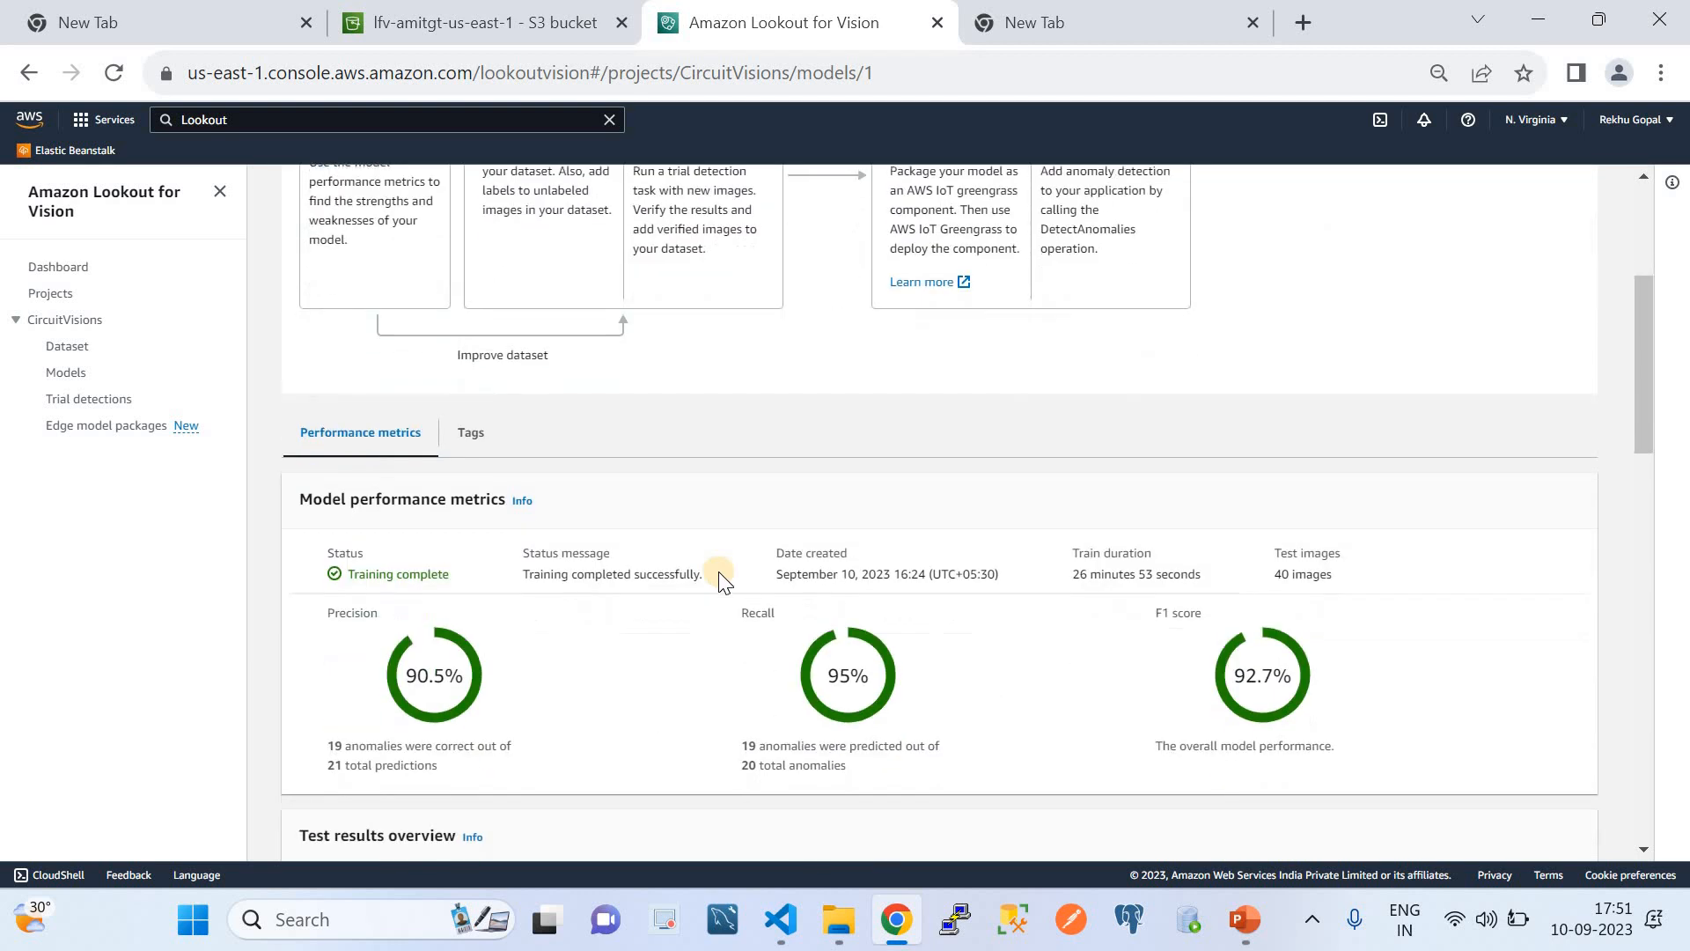
scroll(718, 573, "down", 3)
scroll(718, 574, "up", 4)
scroll(719, 573, "up", 3)
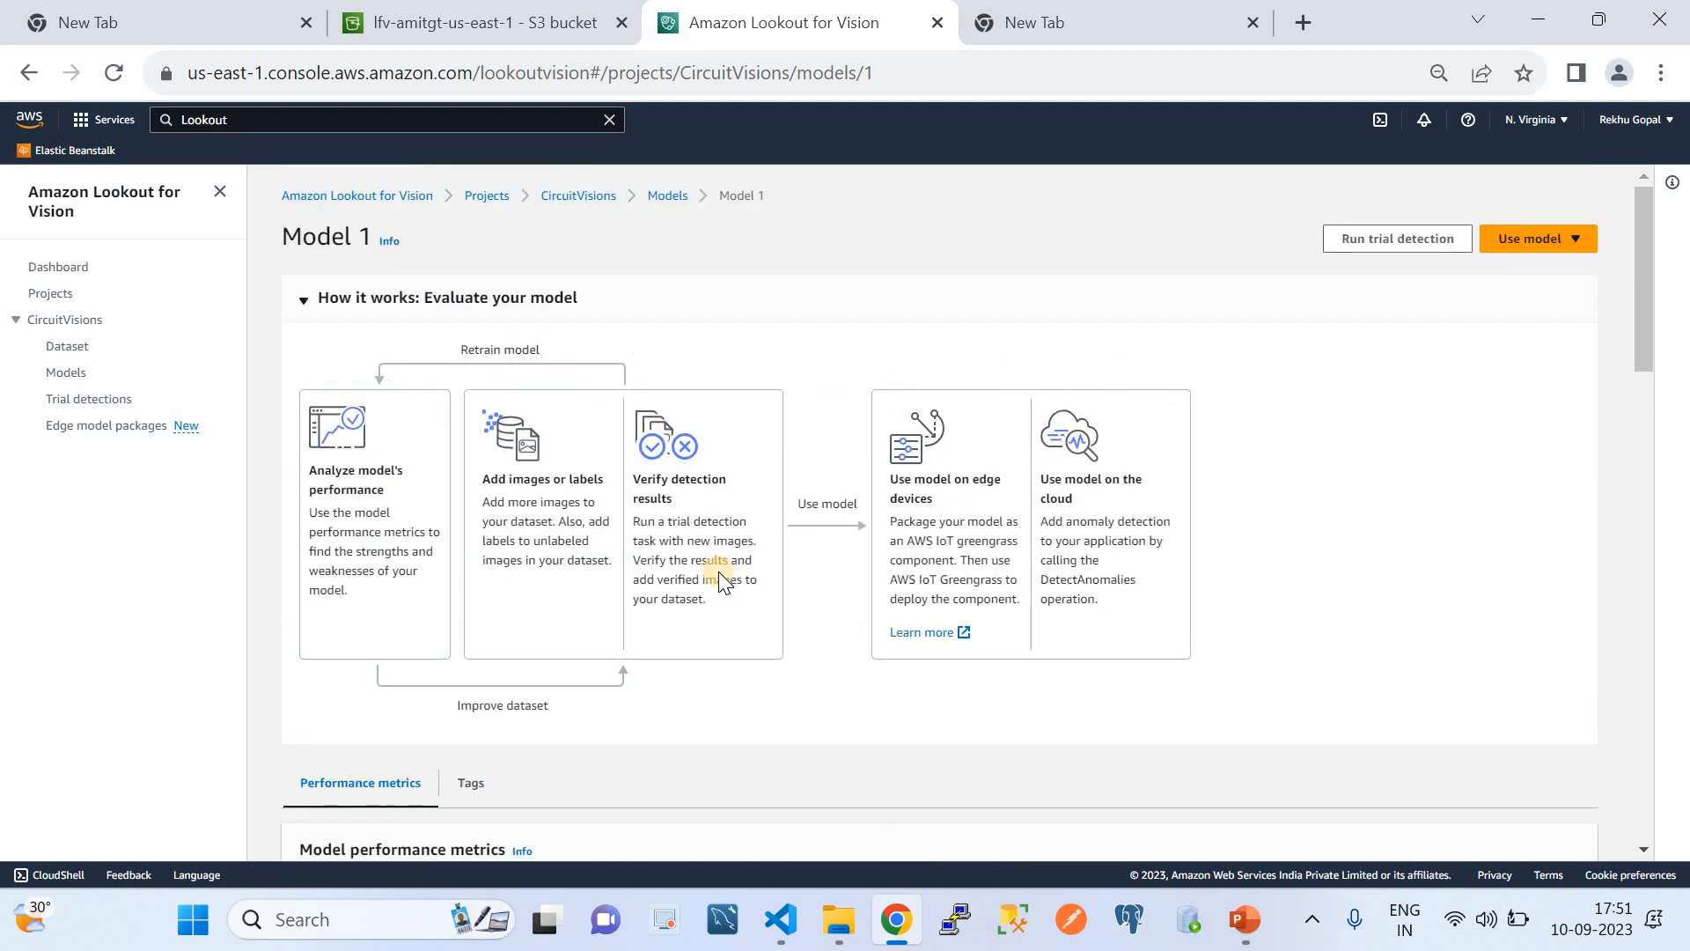
- Return to the CircuitVisions dataset and open the model training setup to view its encryption and tag options
left_click(66, 351)
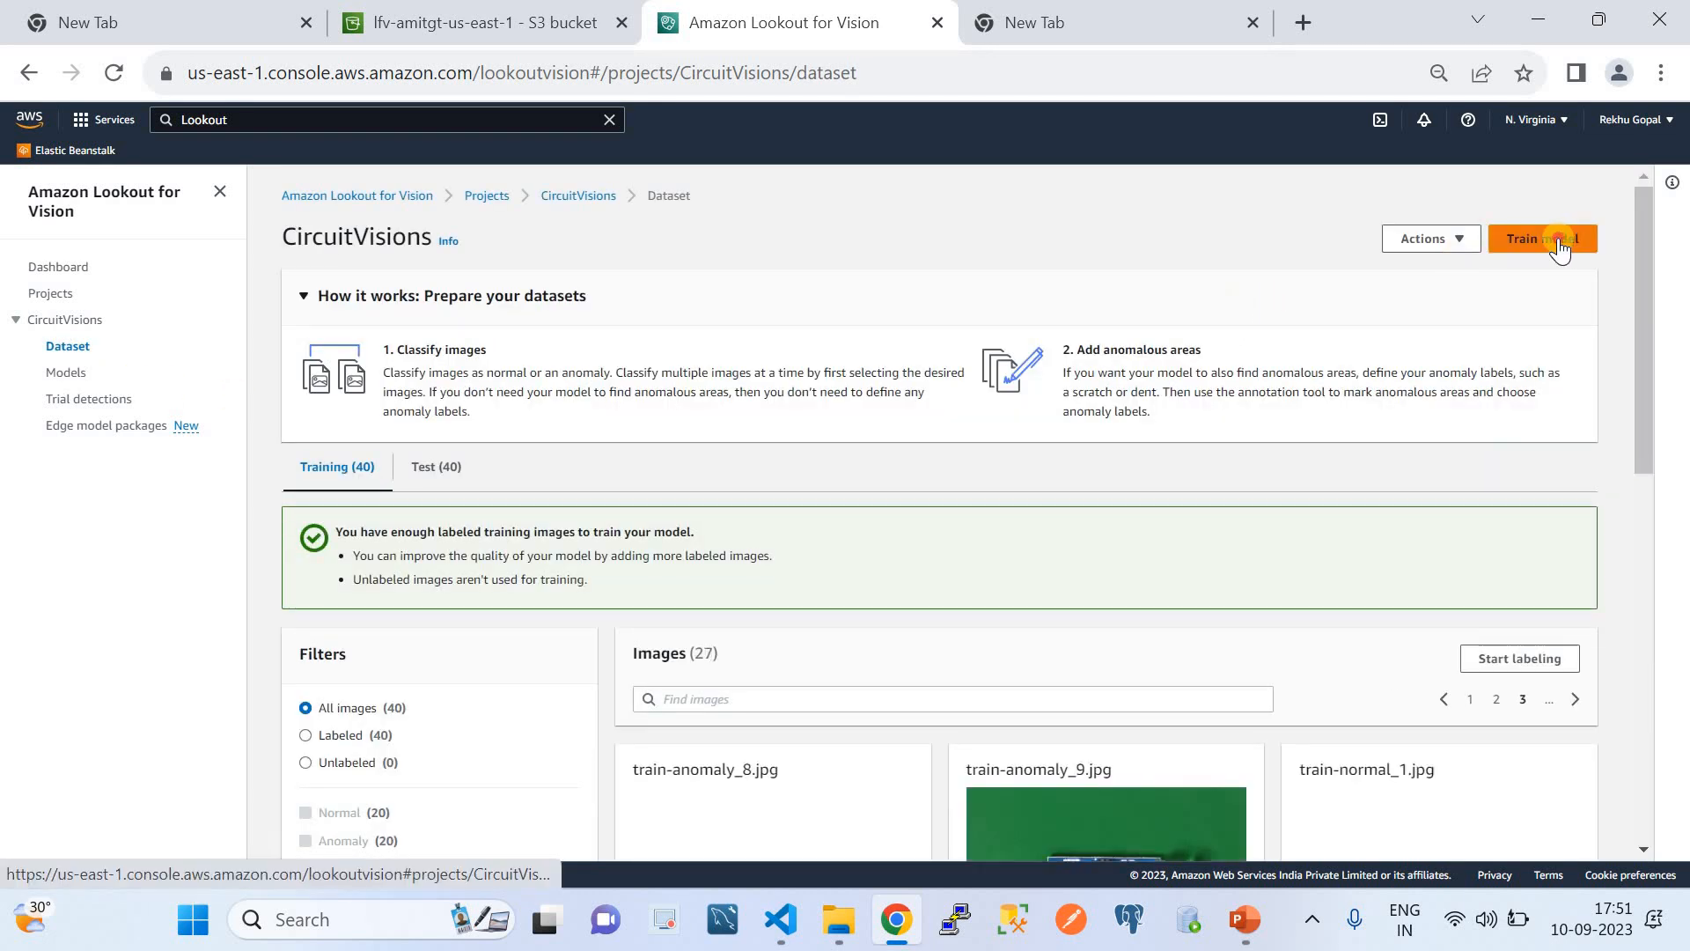
left_click(1555, 241)
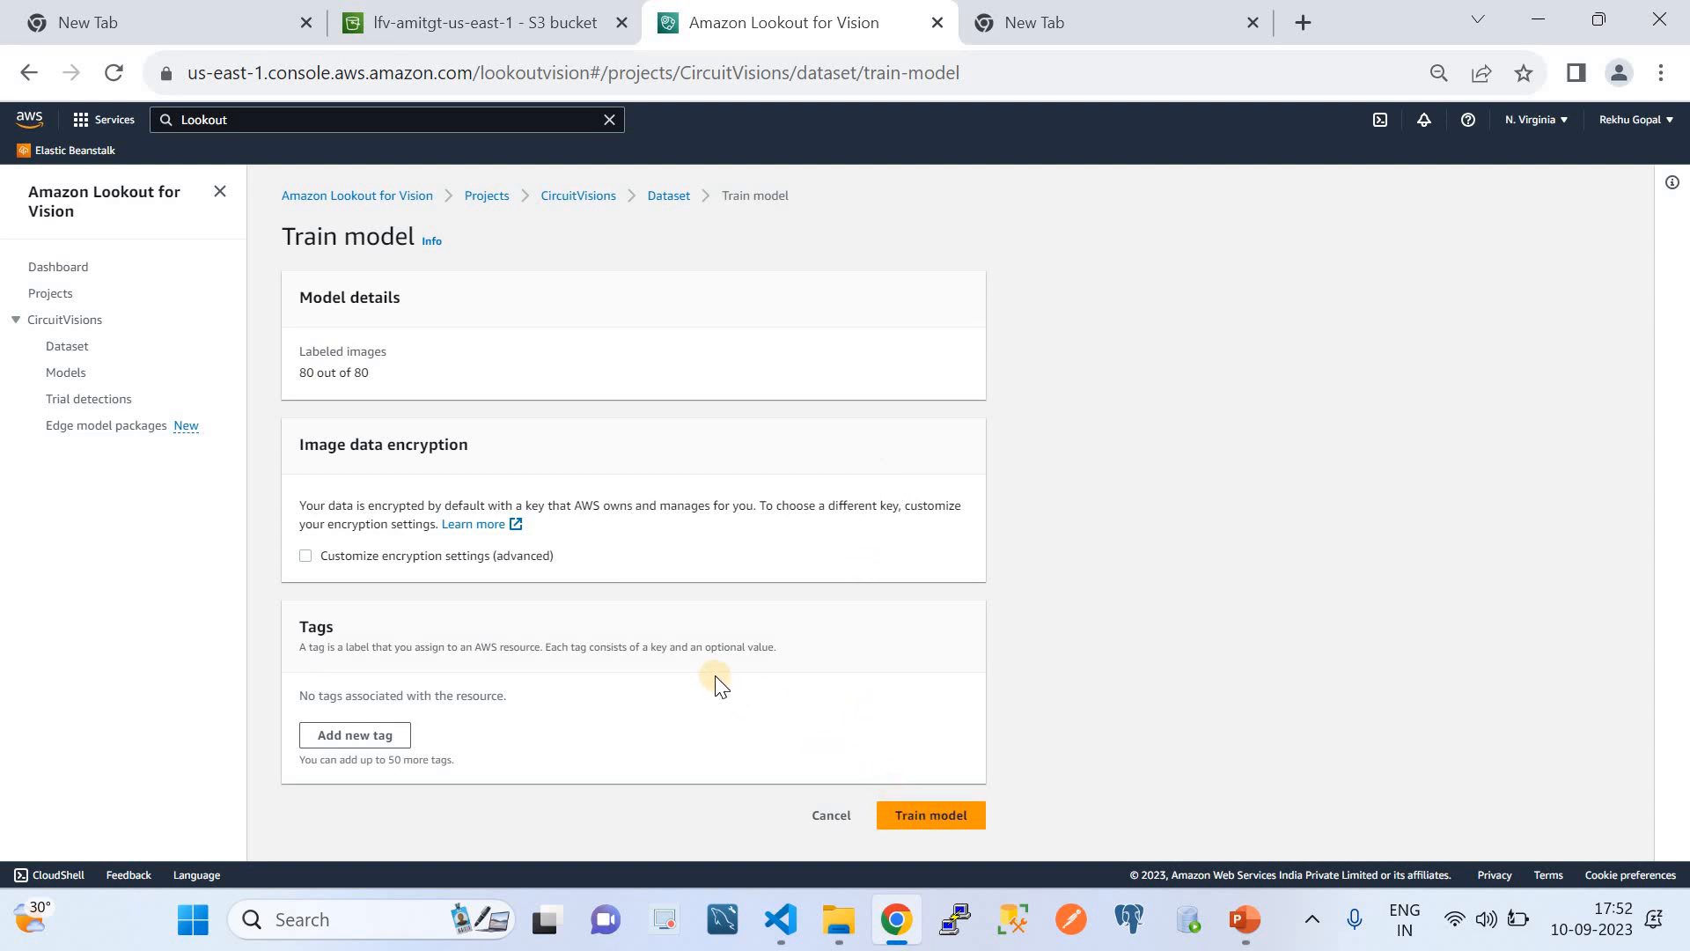
- Leave the training setup without starting it, and review Model 1's precision, recall, F1 score and test results overview
left_click(65, 371)
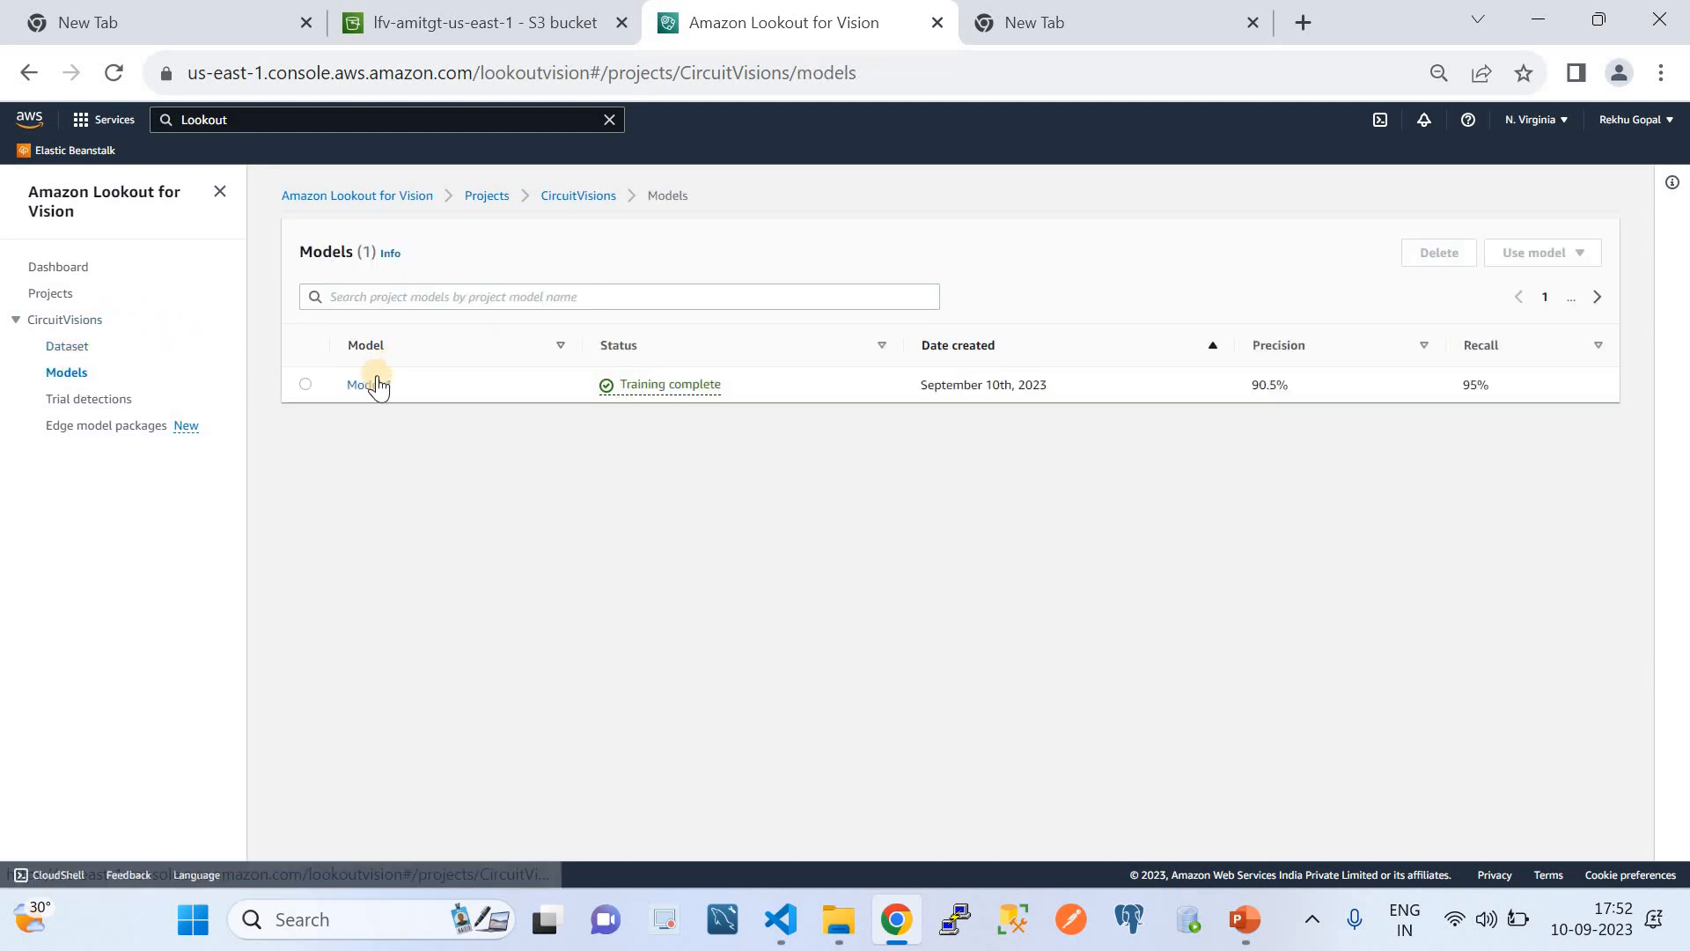
left_click(377, 383)
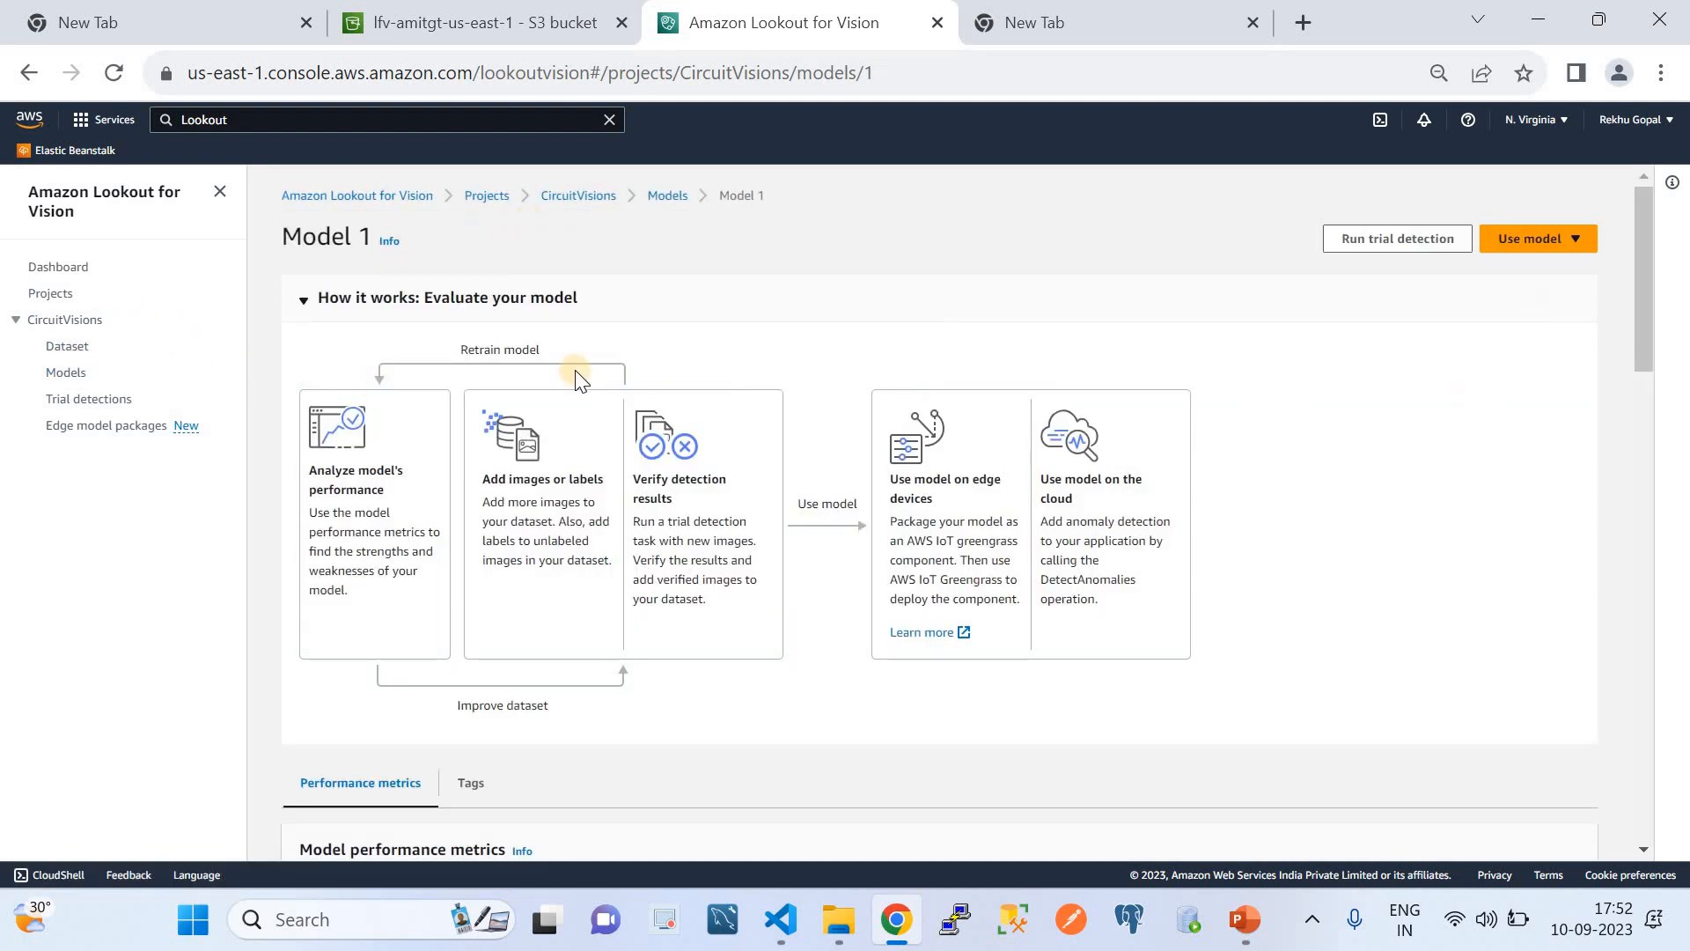
scroll(646, 659, "down", 6)
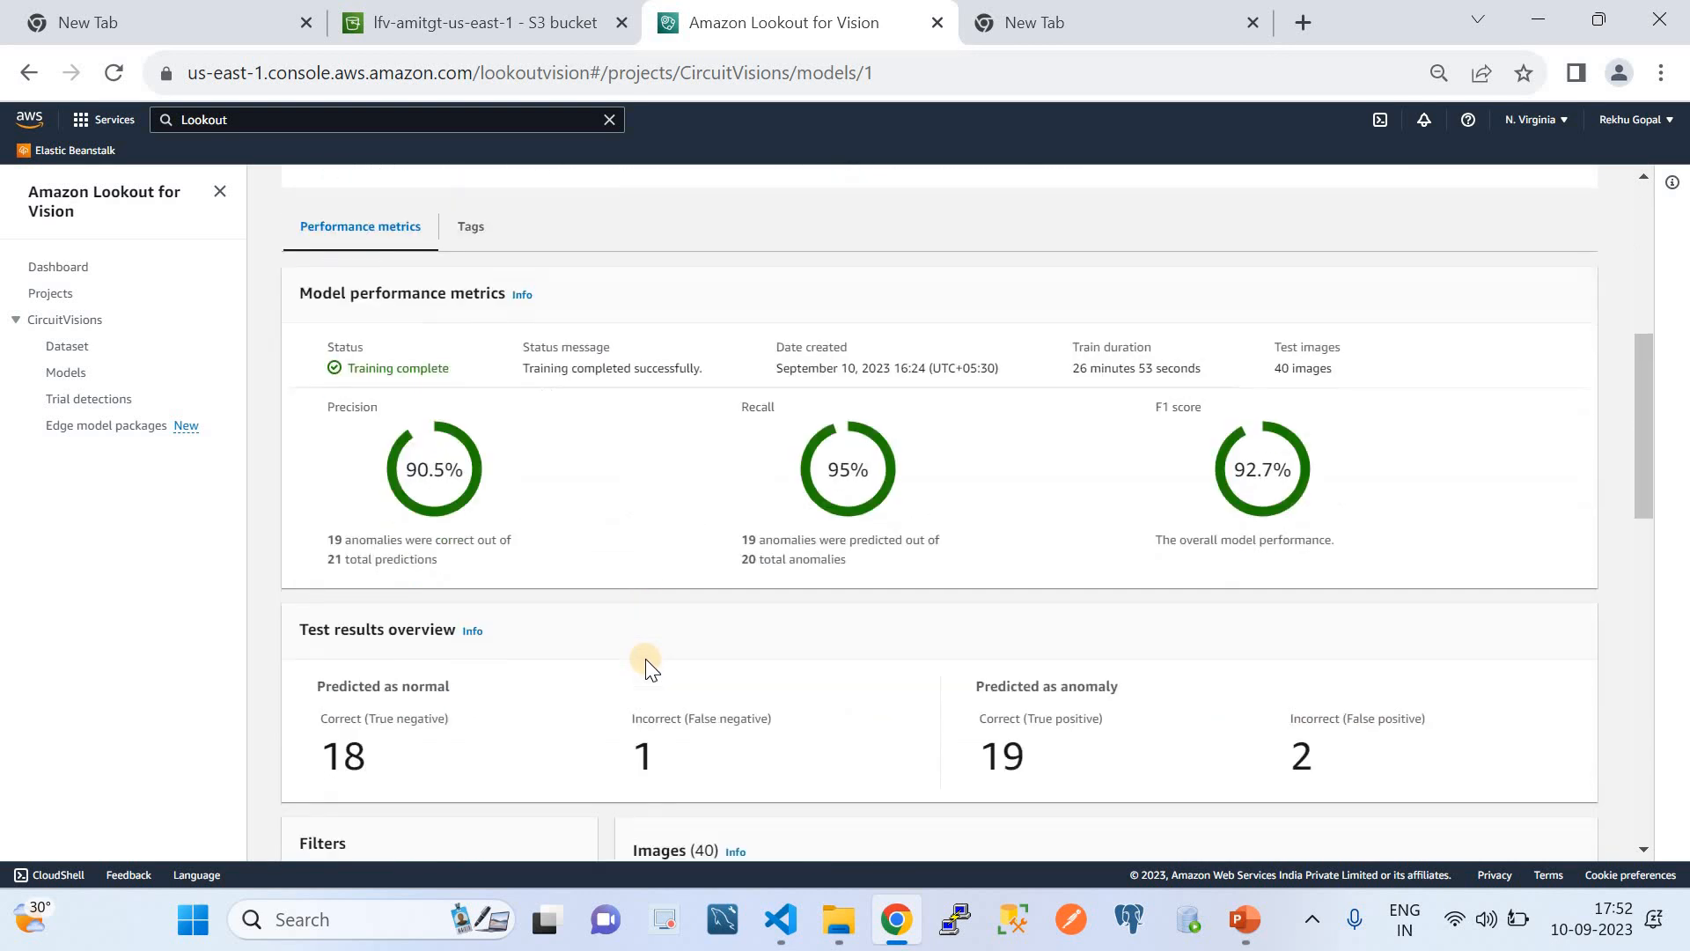
scroll(646, 658, "down", 3)
scroll(741, 457, "up", 2)
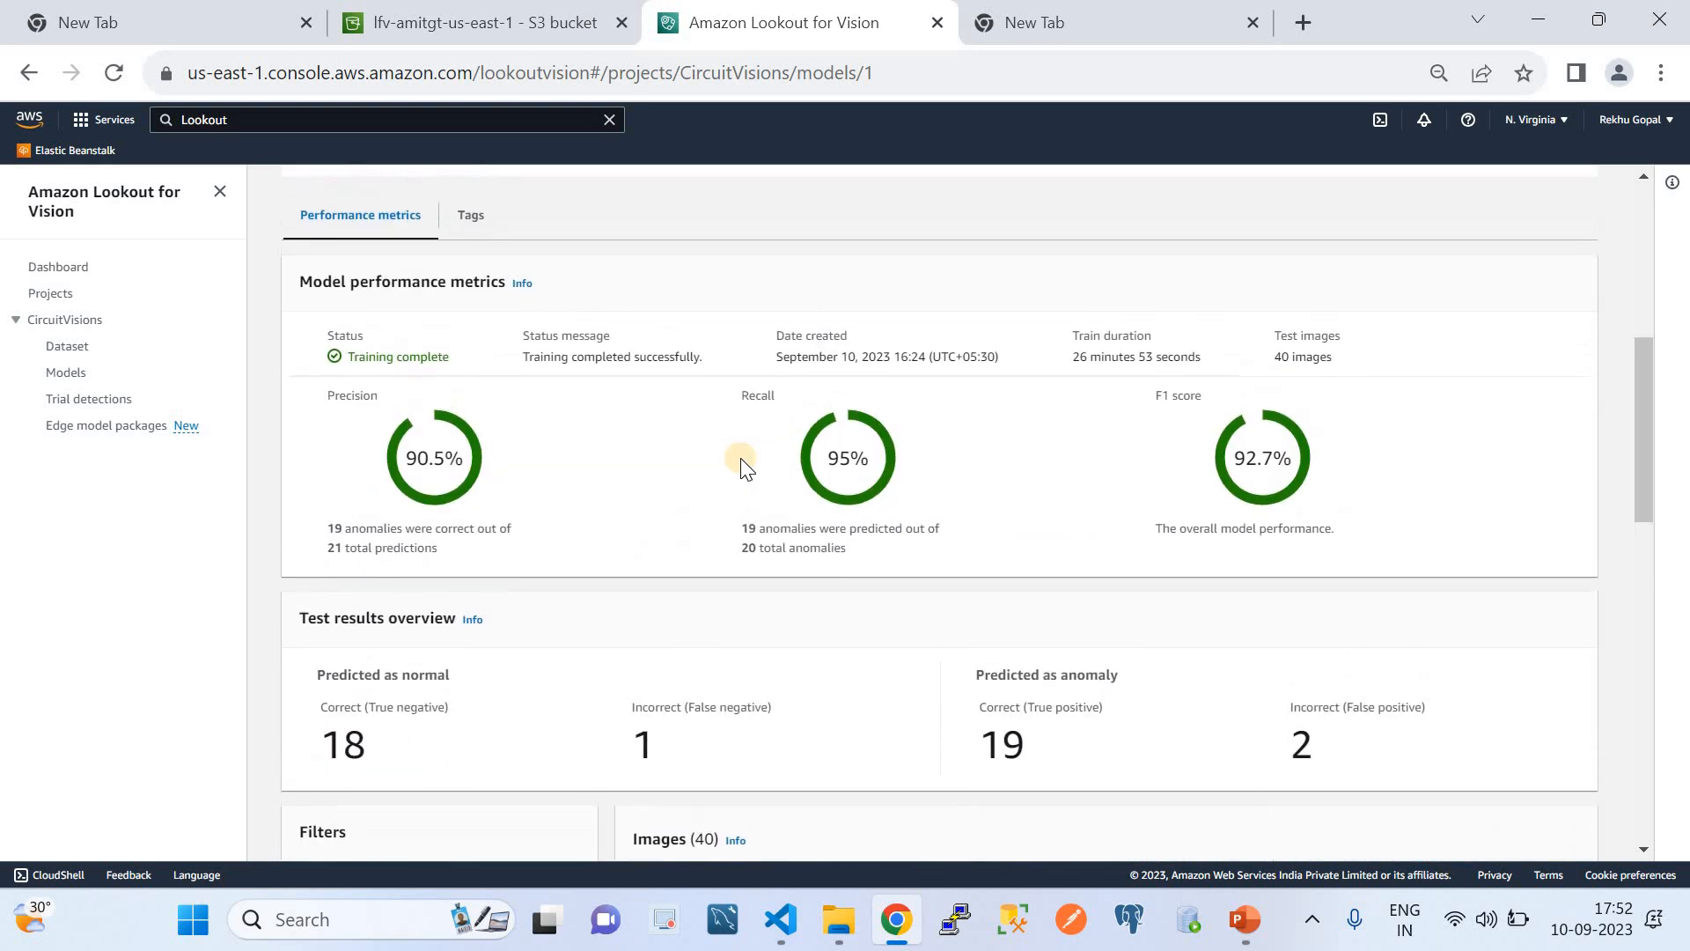
scroll(741, 457, "up", 1)
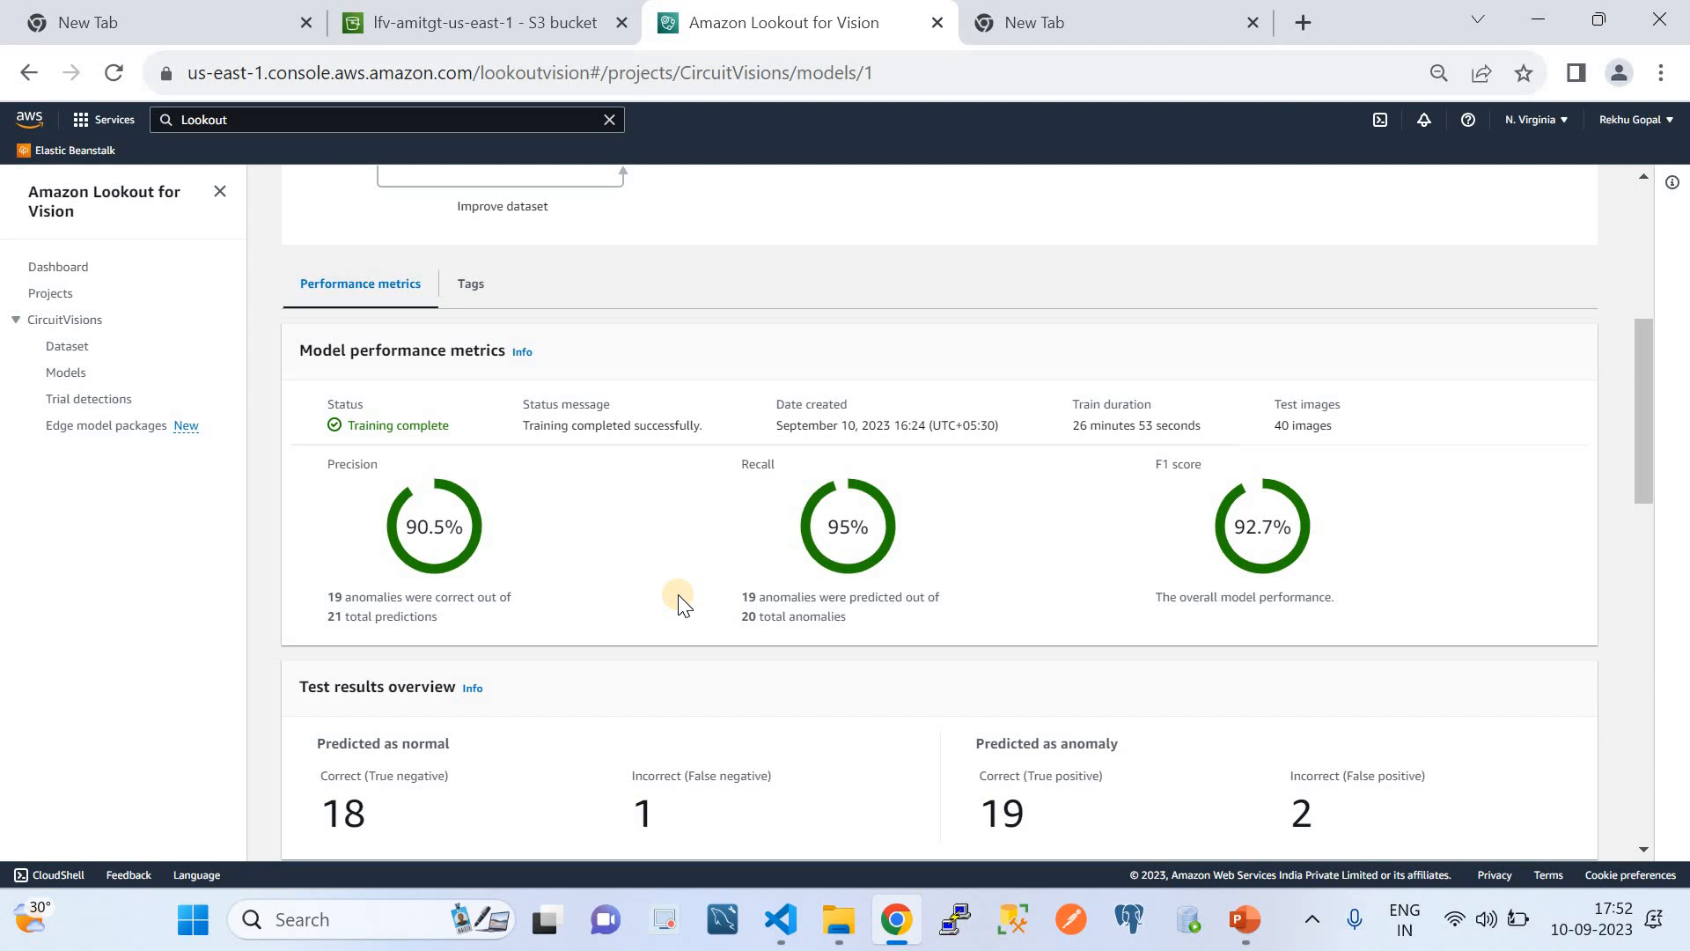
- Switch to the S3 bucket and go up from the normal folder to the test folder to view its subfolders
left_click(476, 20)
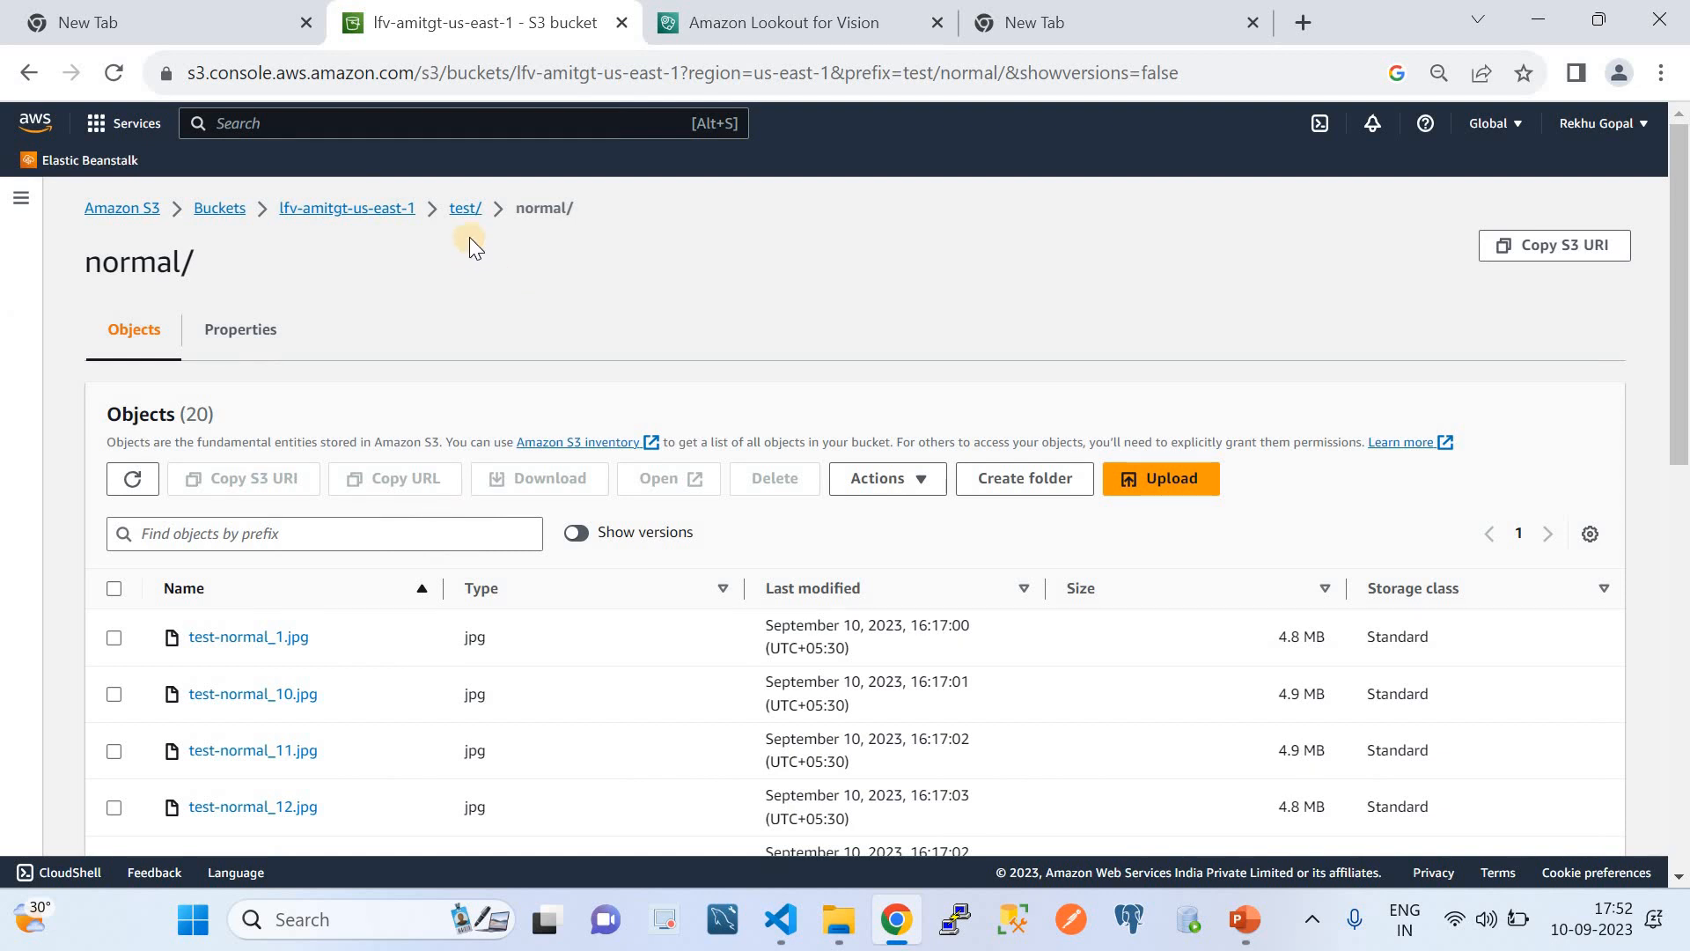
left_click(467, 212)
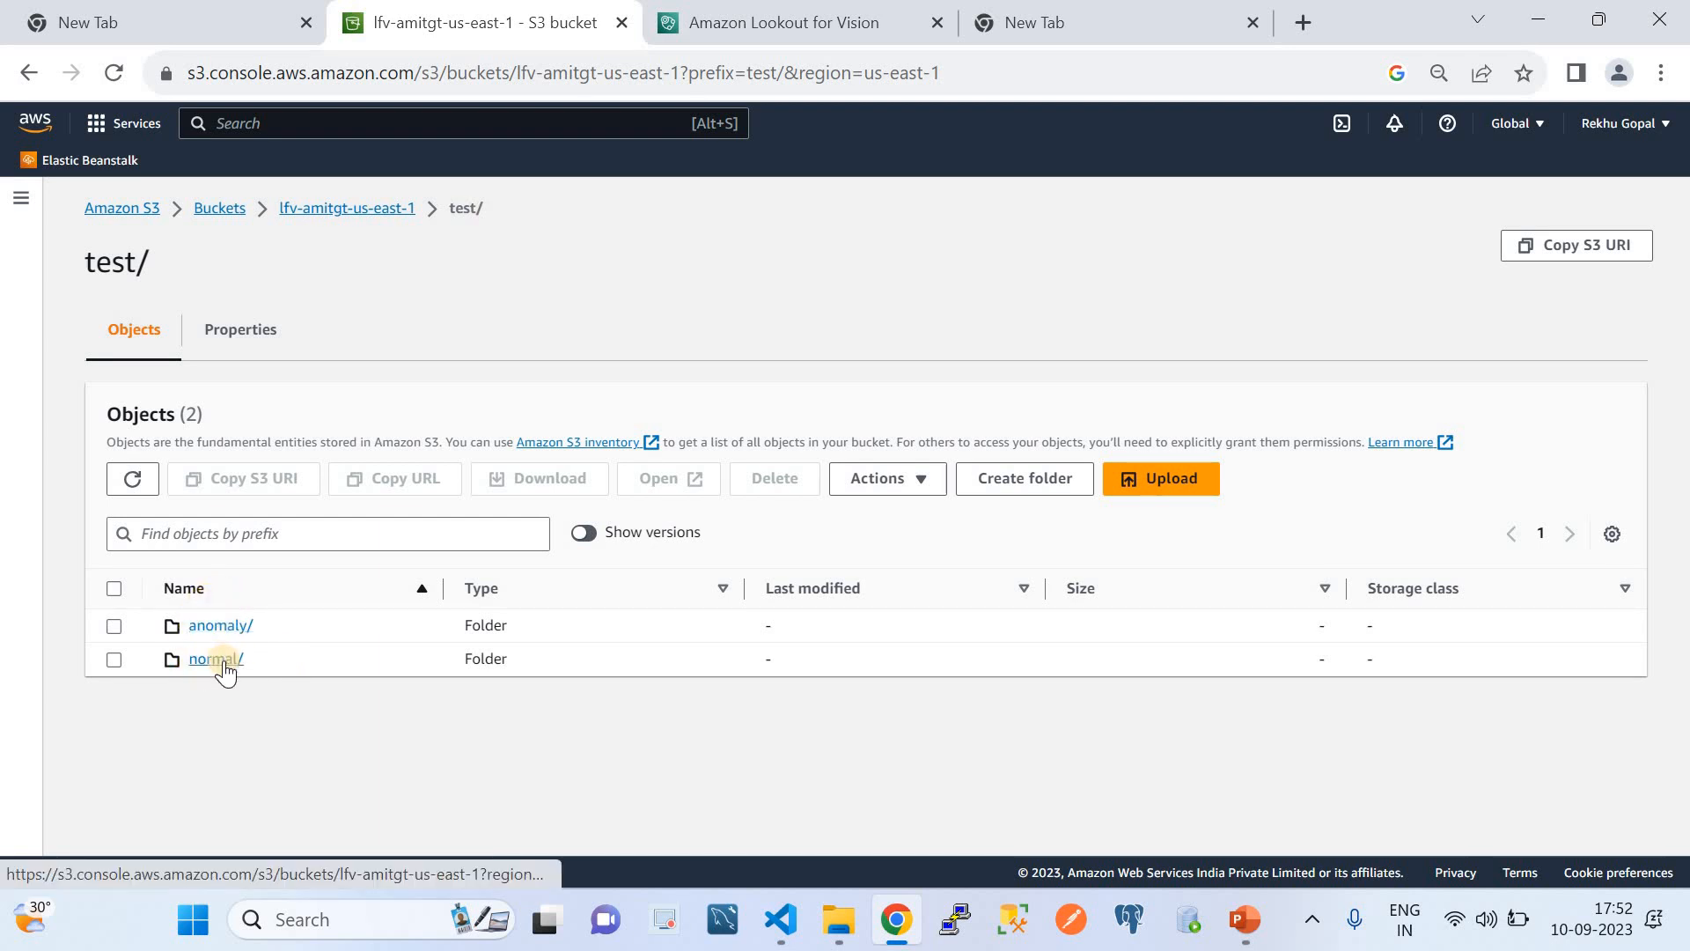
- Switch to Lookout for Vision and examine Model 1's performance metrics, test results overview and per-image predictions with confidence scores
left_click(748, 19)
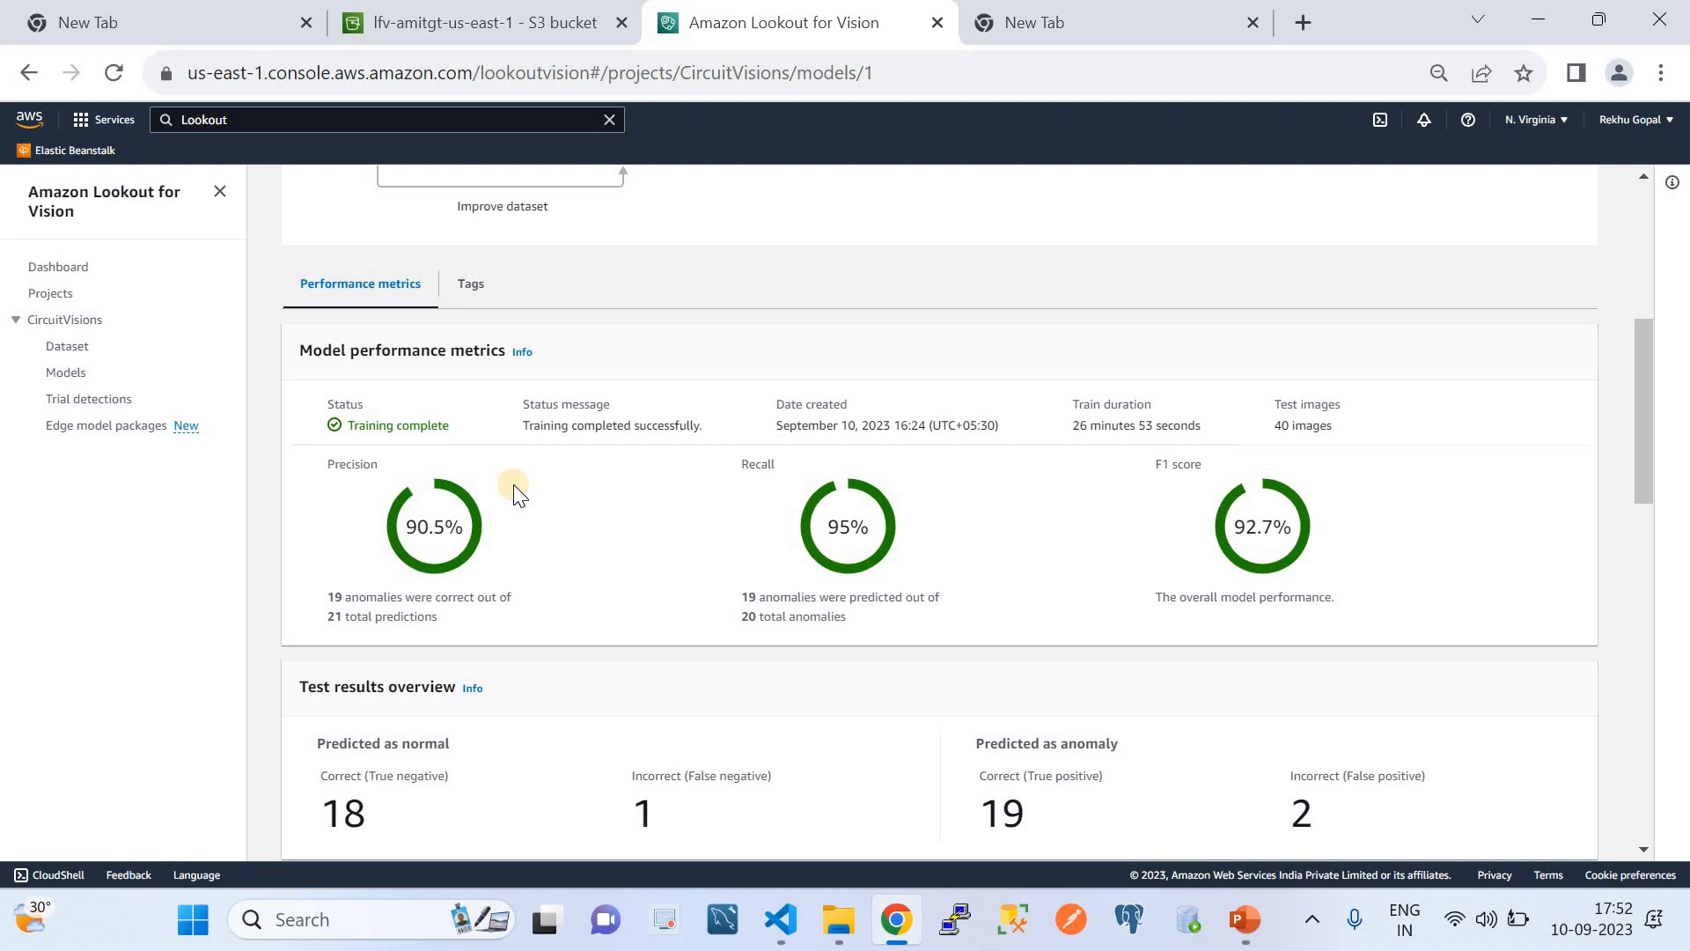
scroll(516, 486, "down", 1)
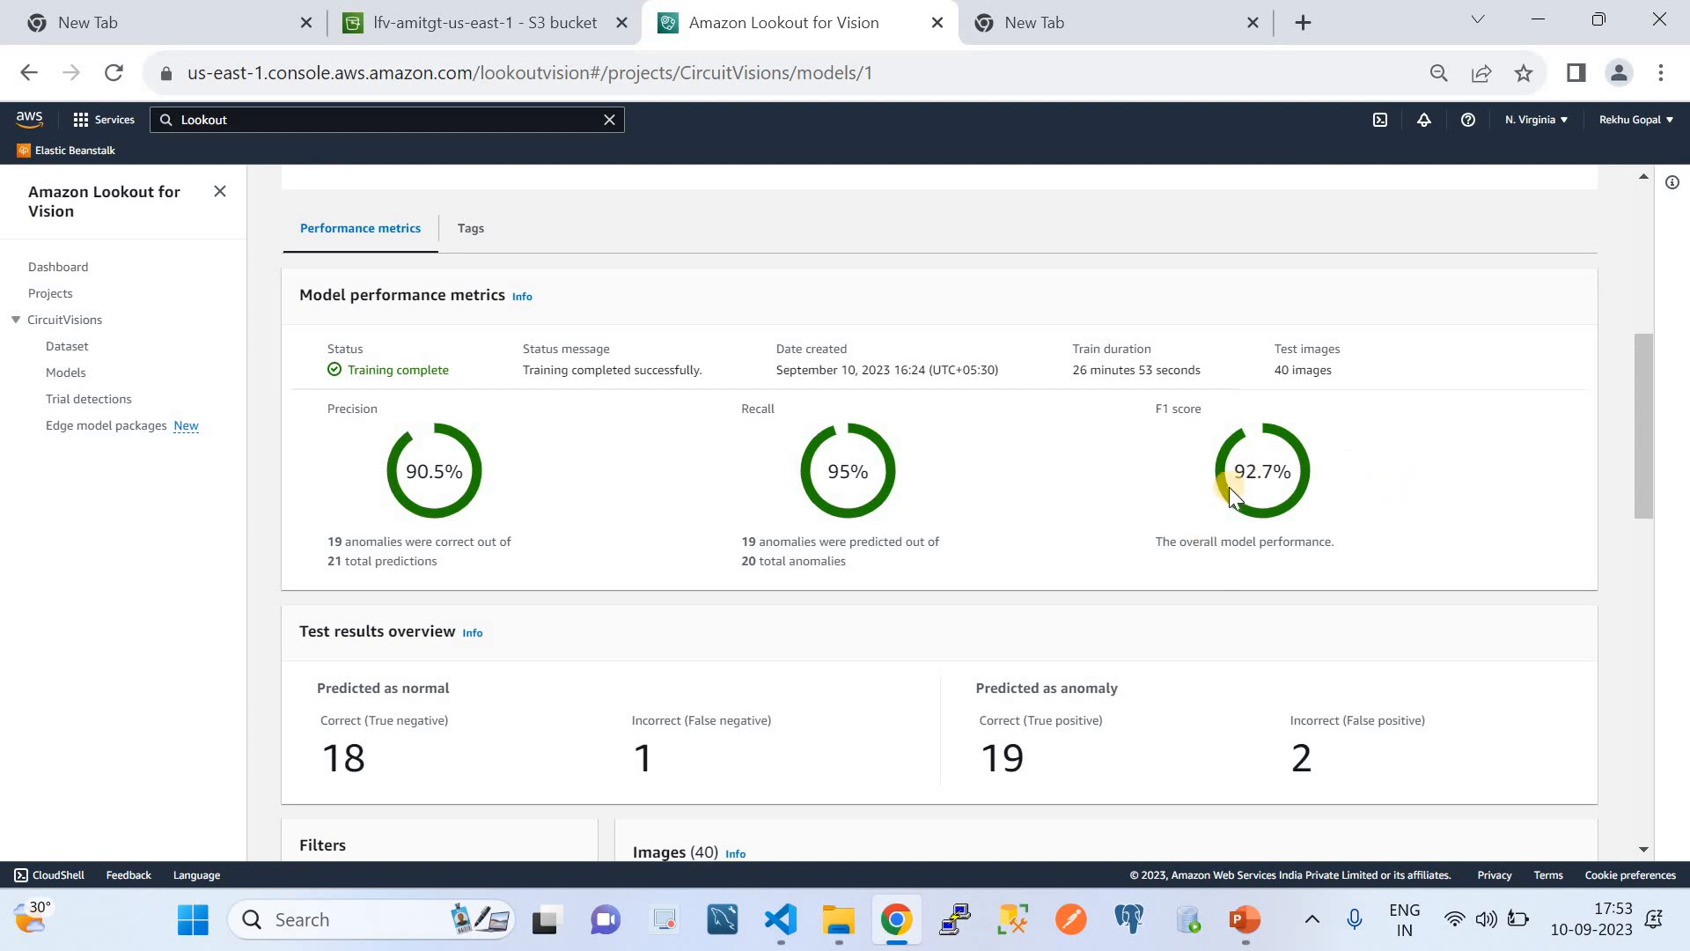
scroll(1133, 525, "down", 3)
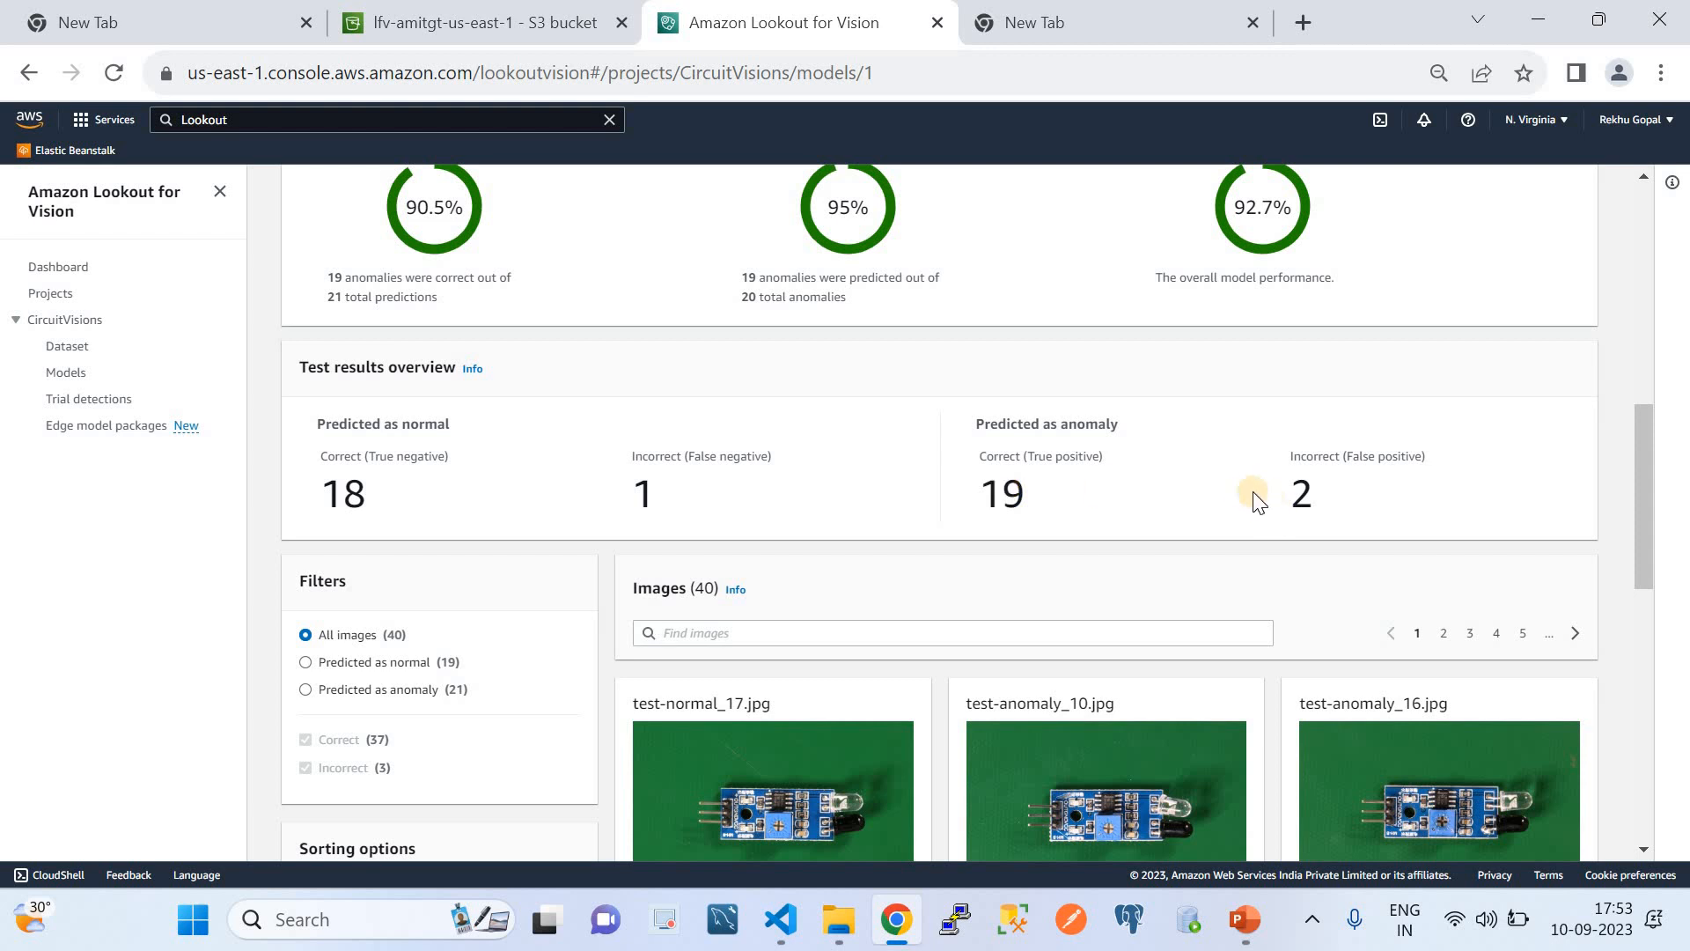
scroll(991, 564, "down", 3)
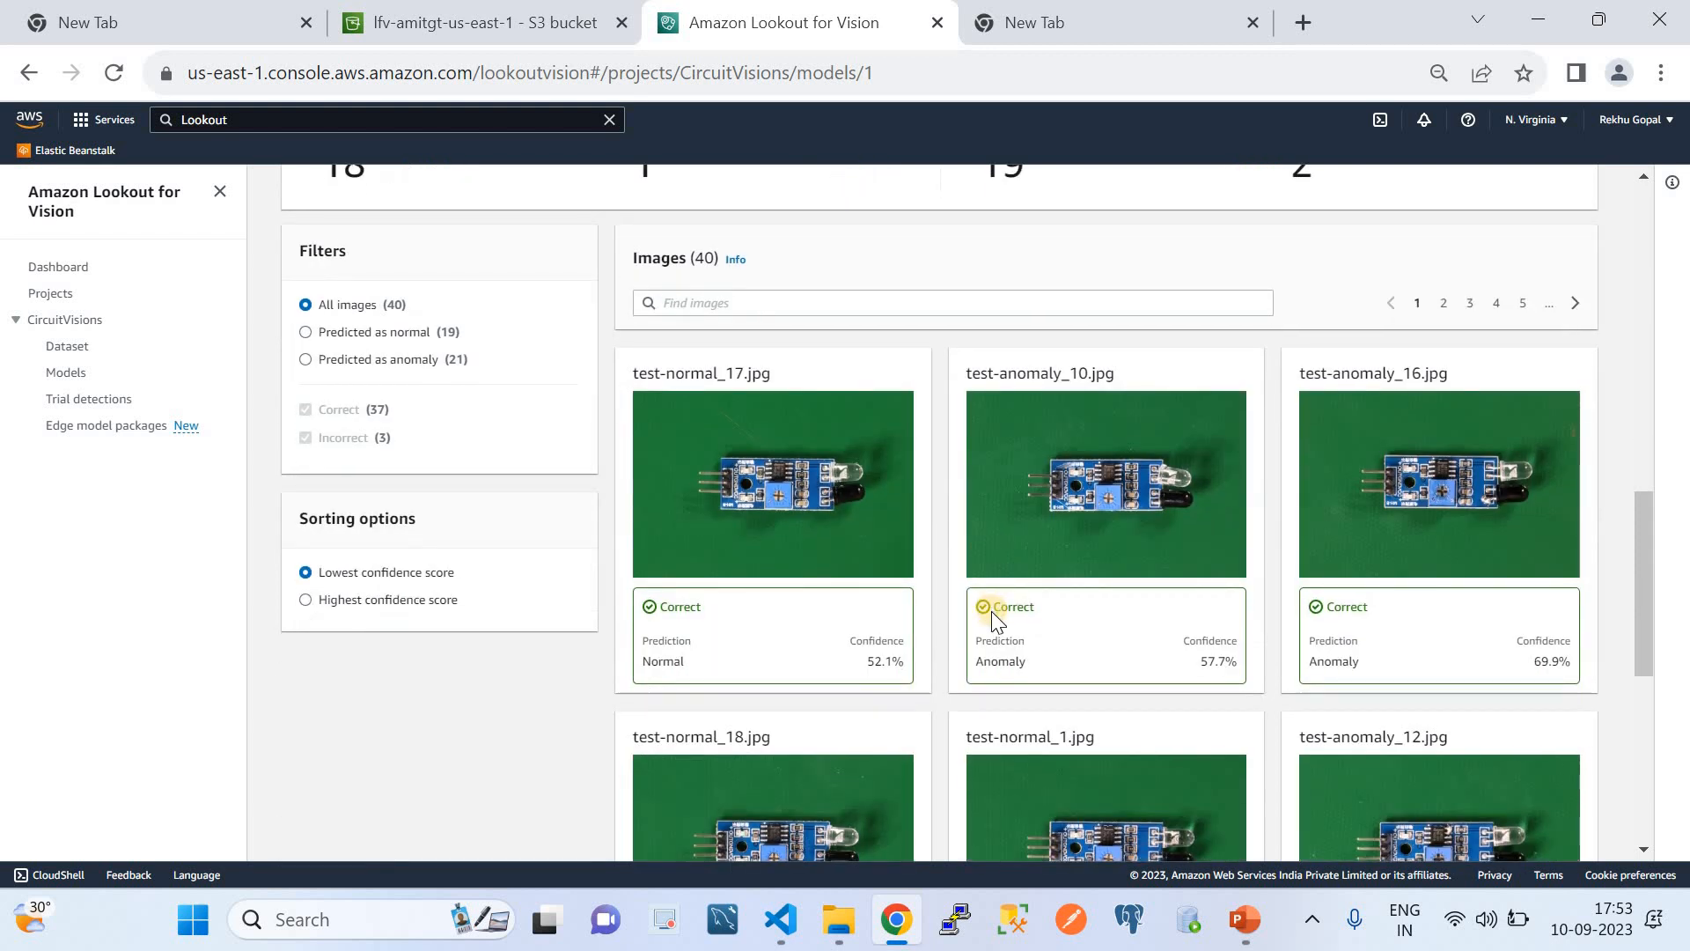
scroll(990, 611, "down", 3)
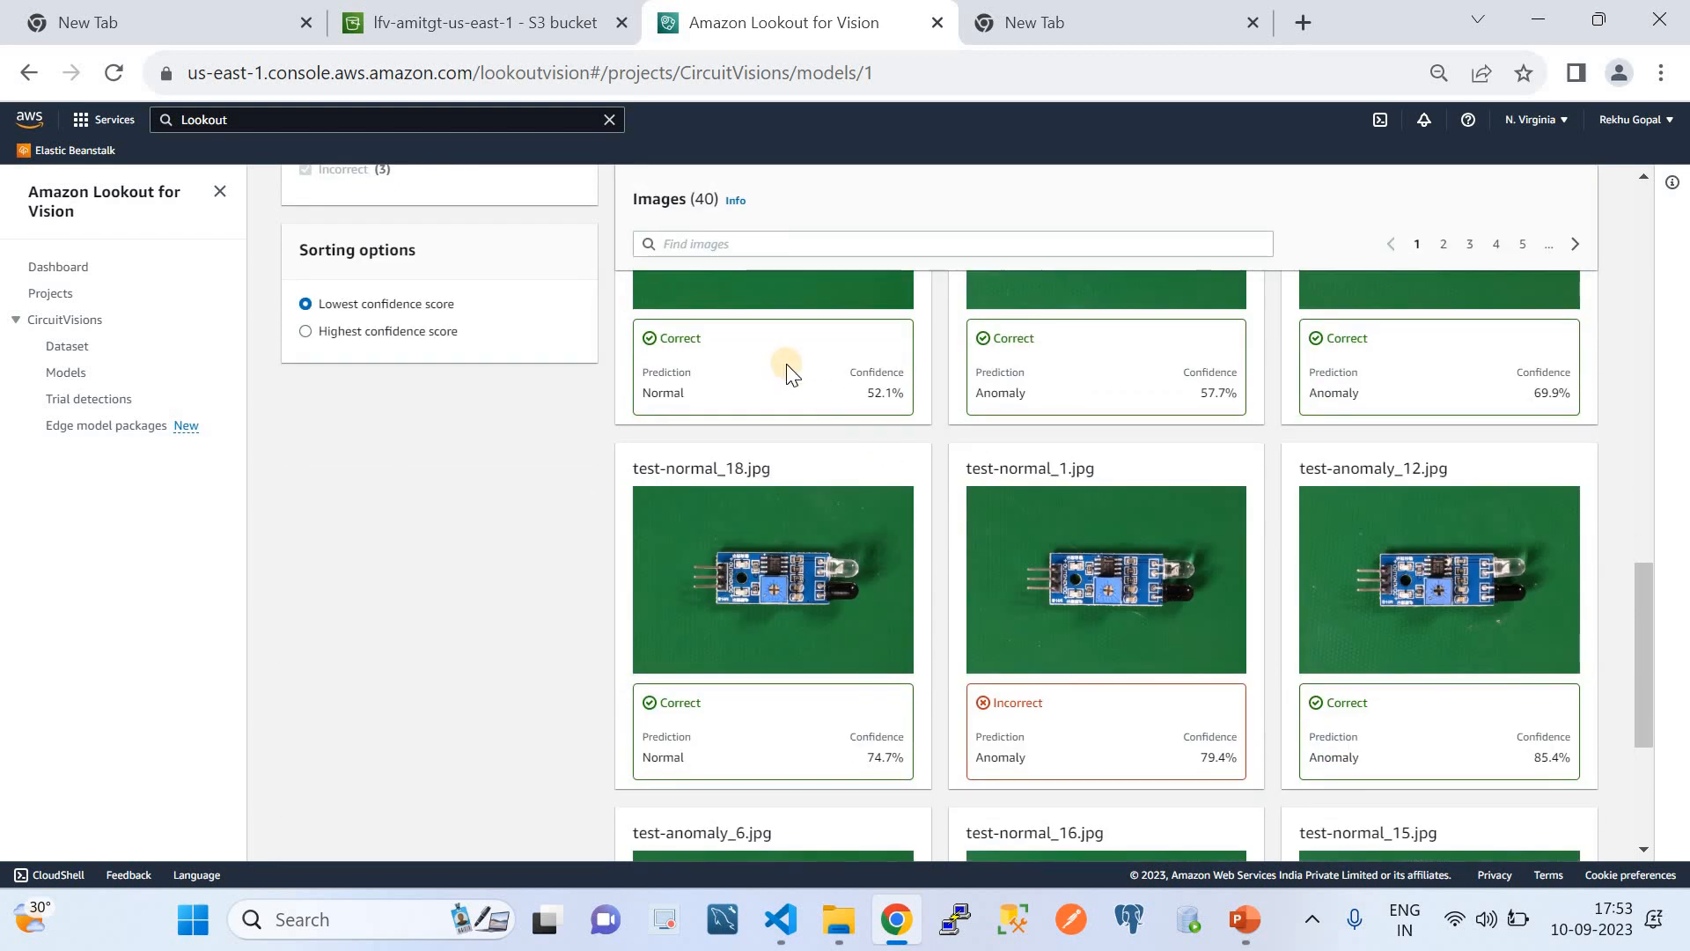
scroll(796, 403, "up", 1)
scroll(785, 419, "up", 1)
scroll(787, 427, "up", 1)
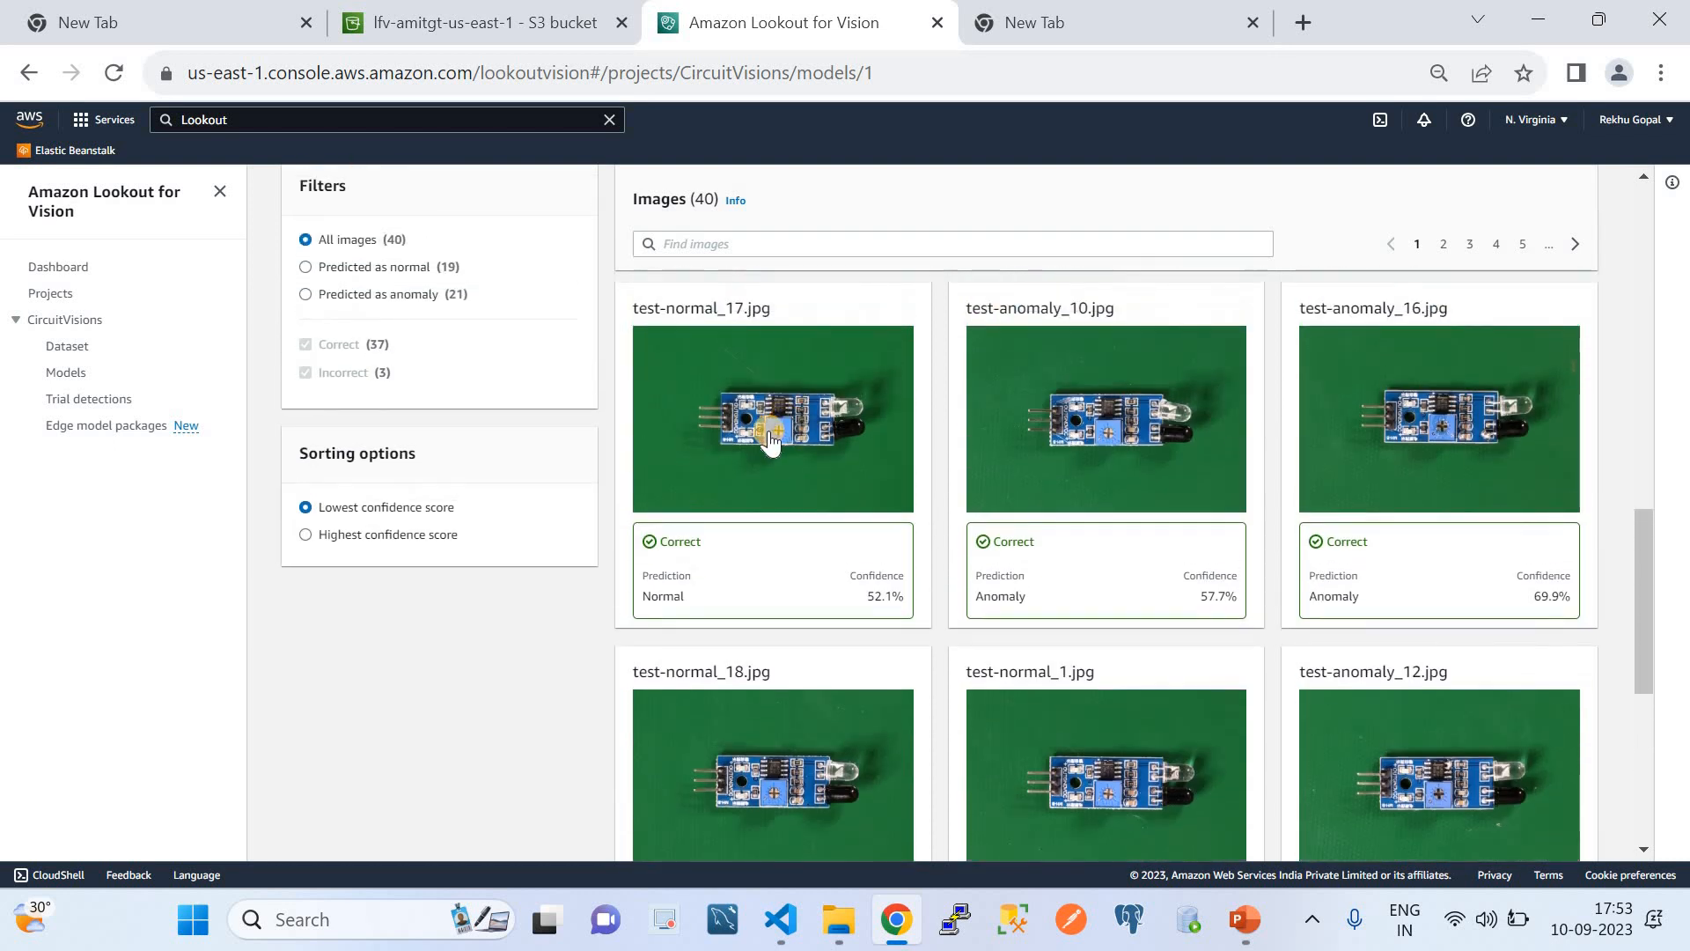
scroll(1050, 516, "down", 5)
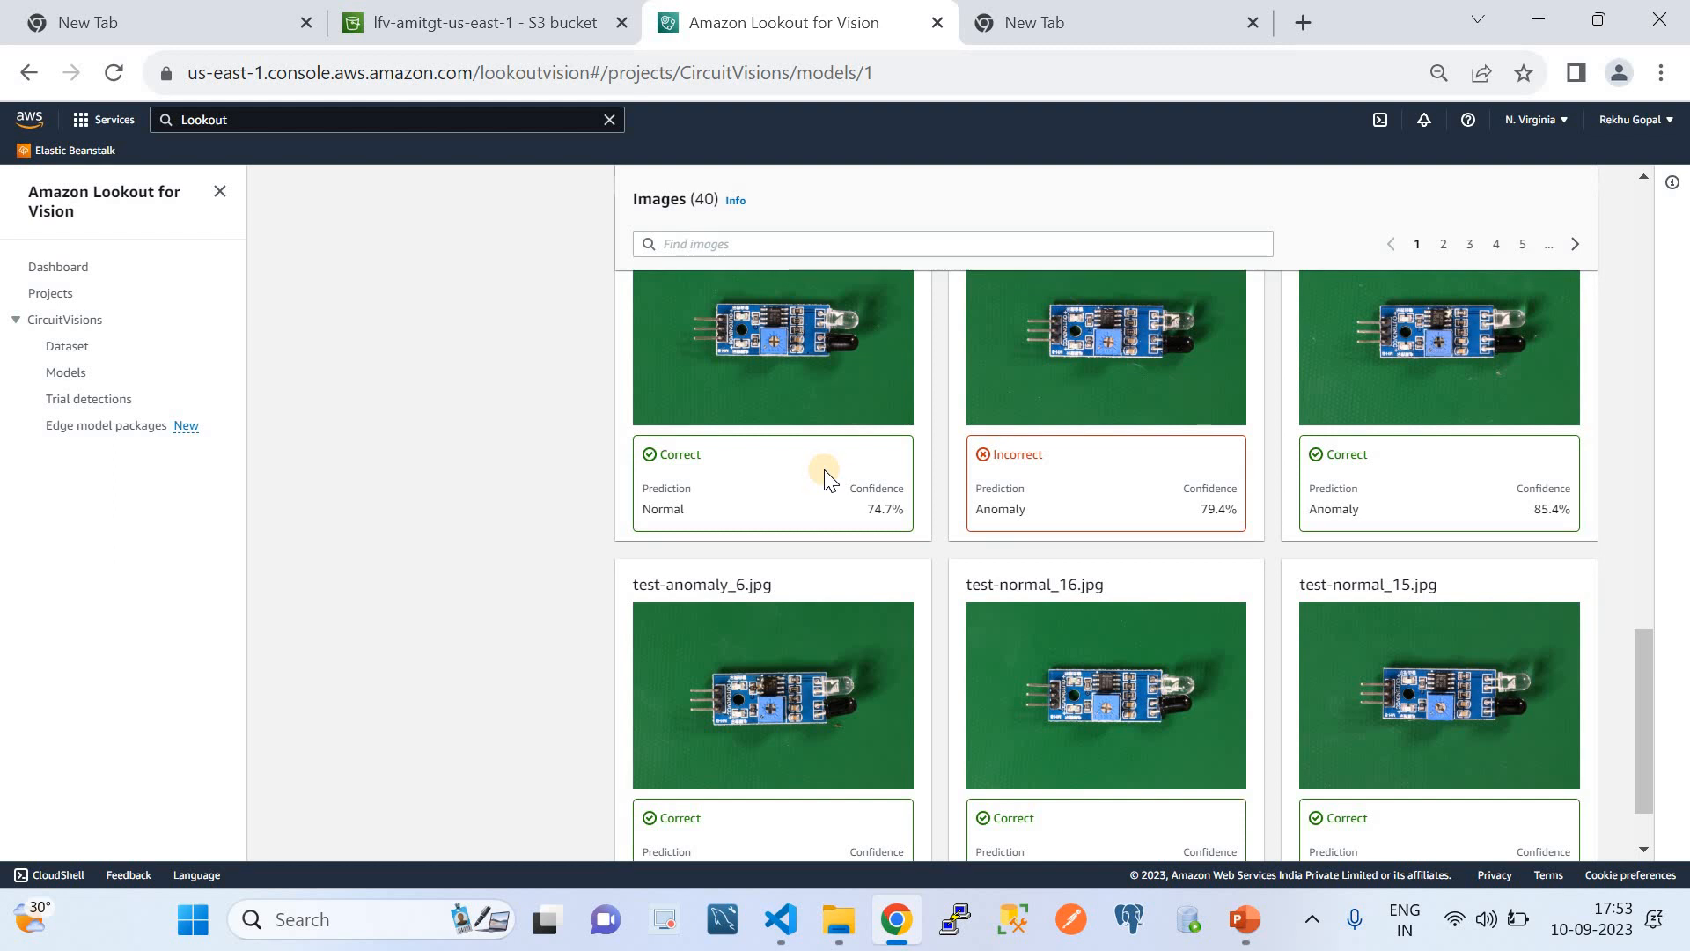
scroll(966, 484, "up", 15)
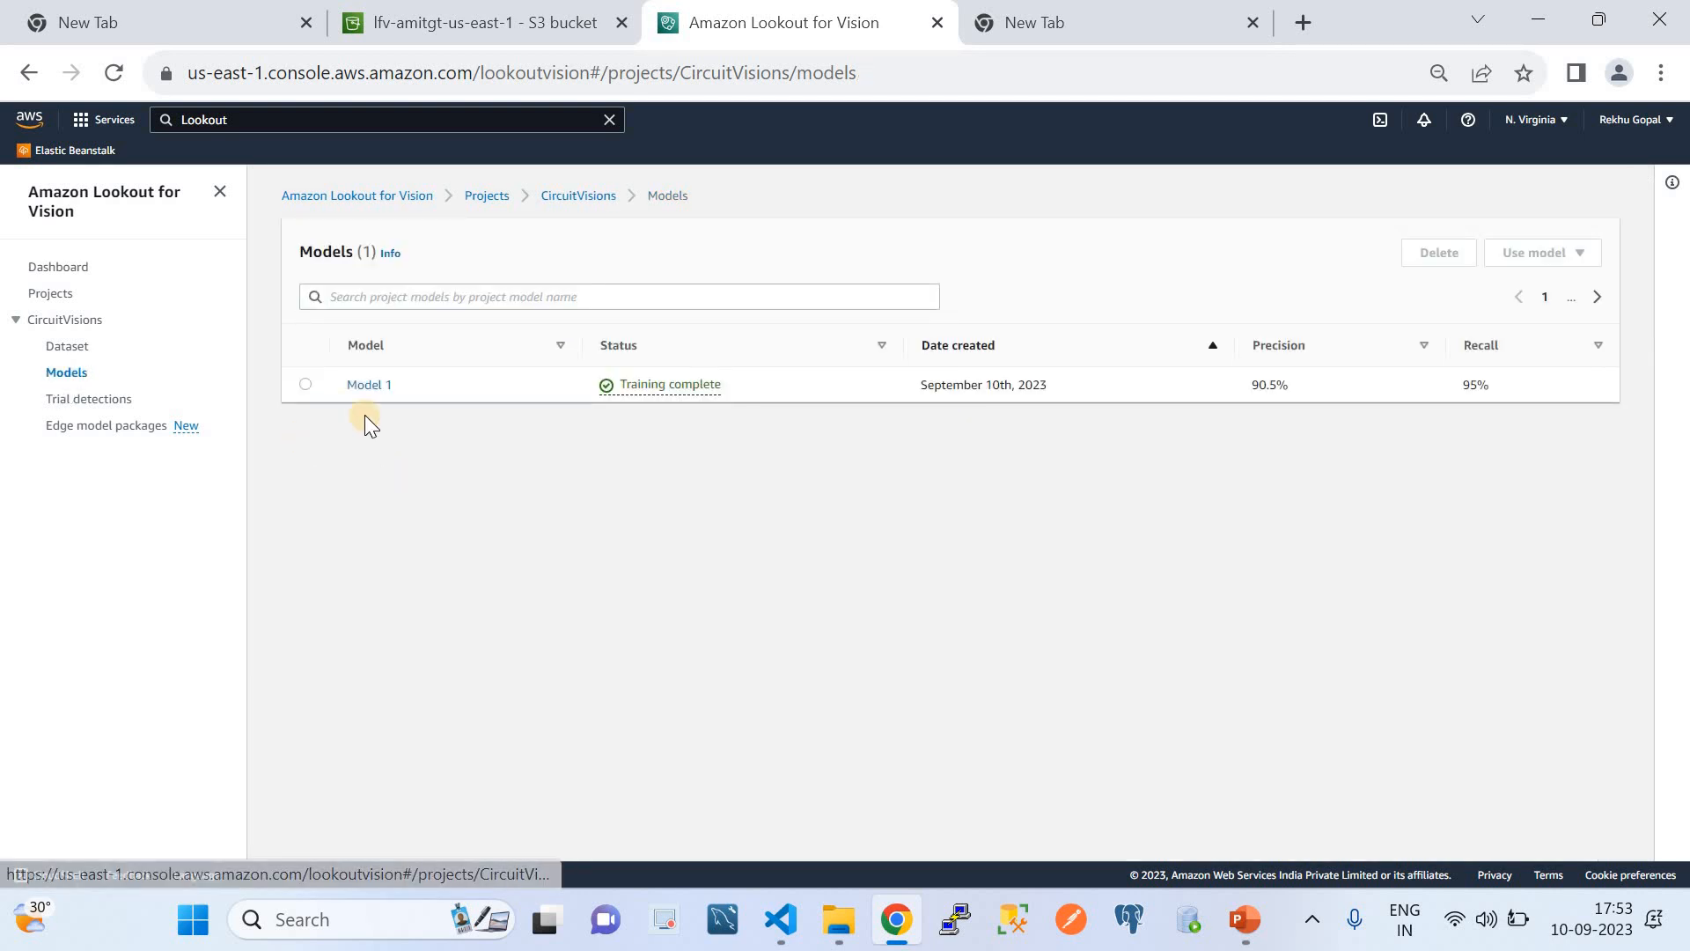
- Start a new trial detection in the CircuitVisions project, name the task DemoTrail and choose Model 1
left_click(366, 387)
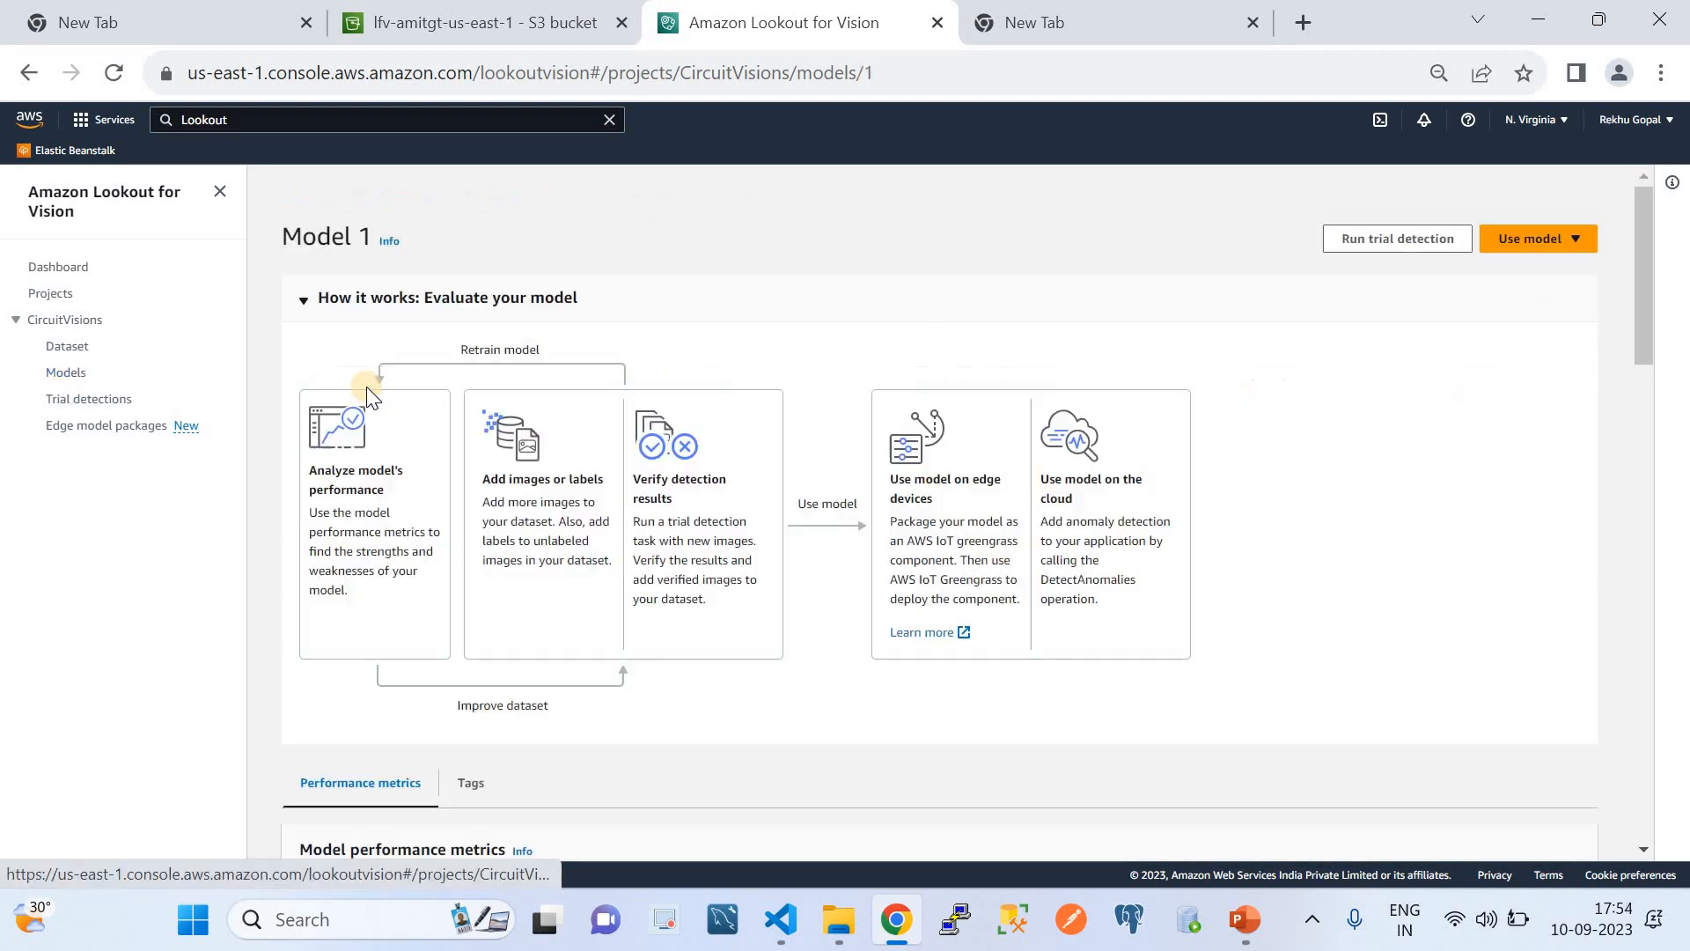
left_click(79, 398)
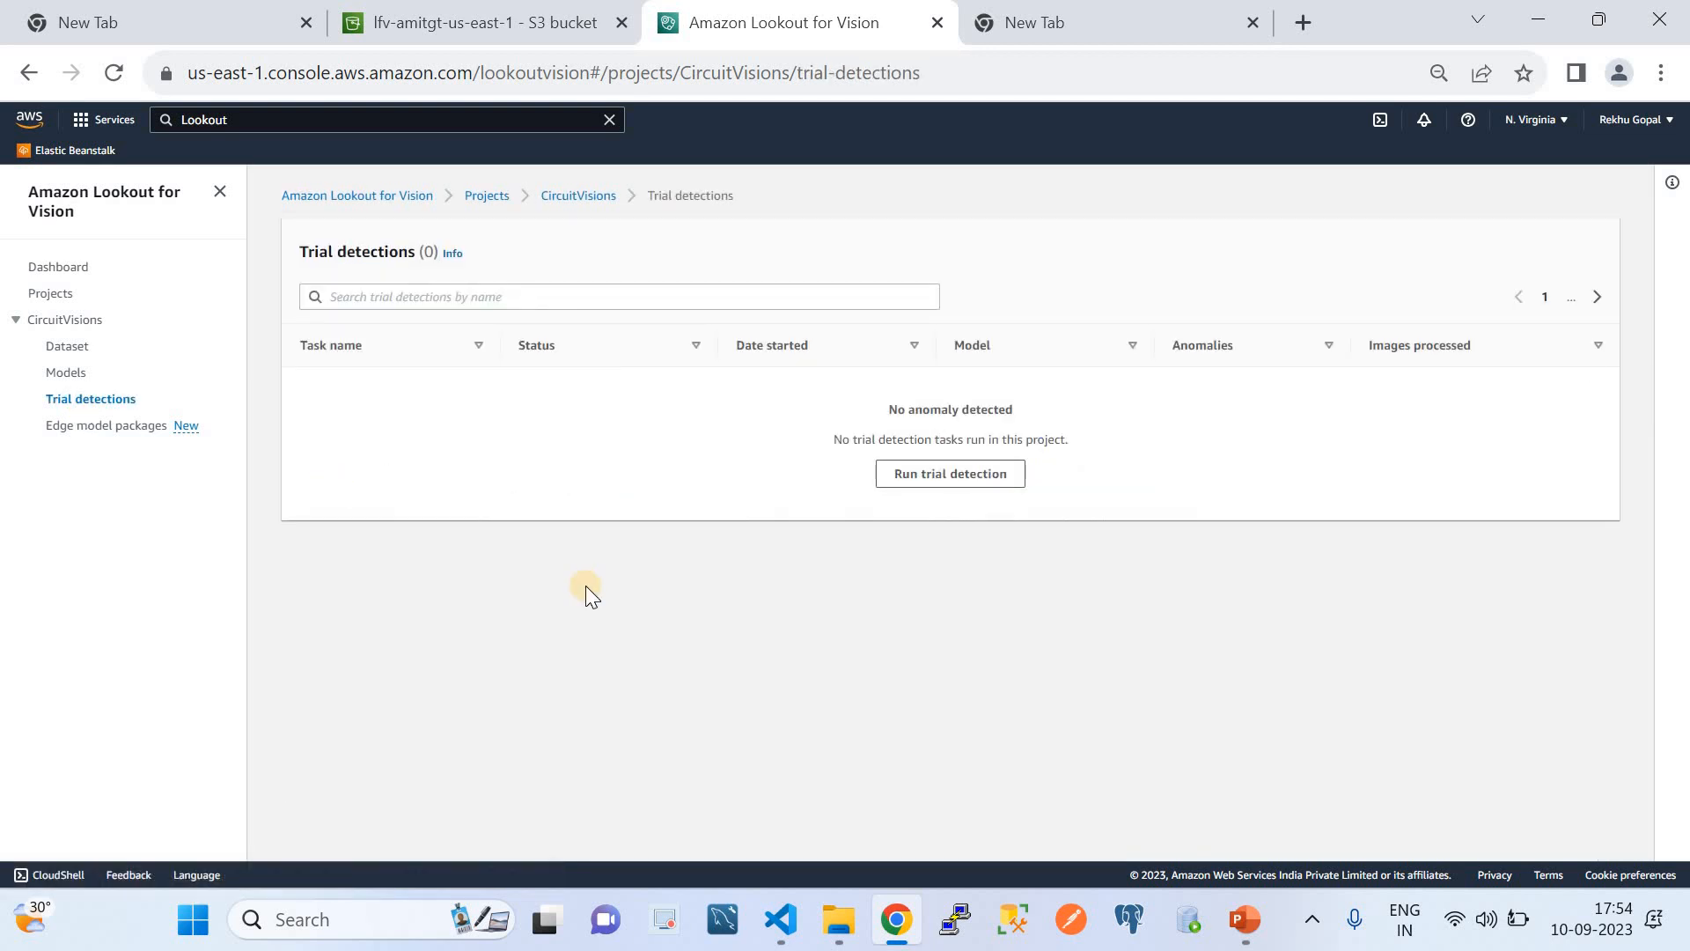
left_click(916, 471)
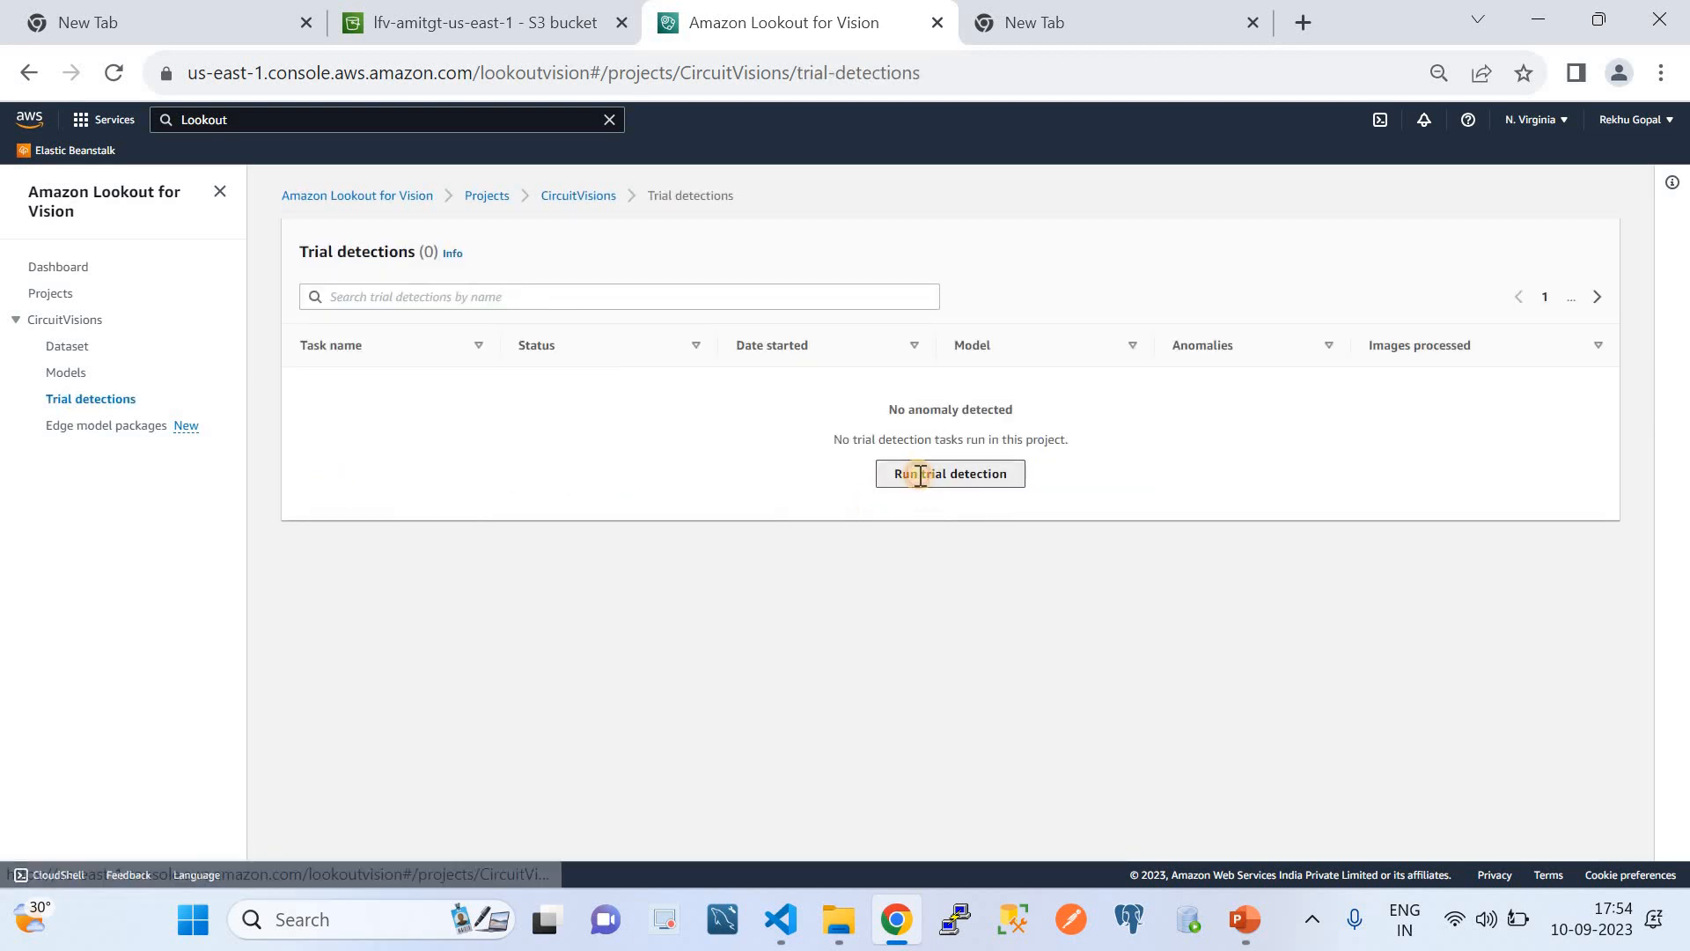
left_click(481, 383)
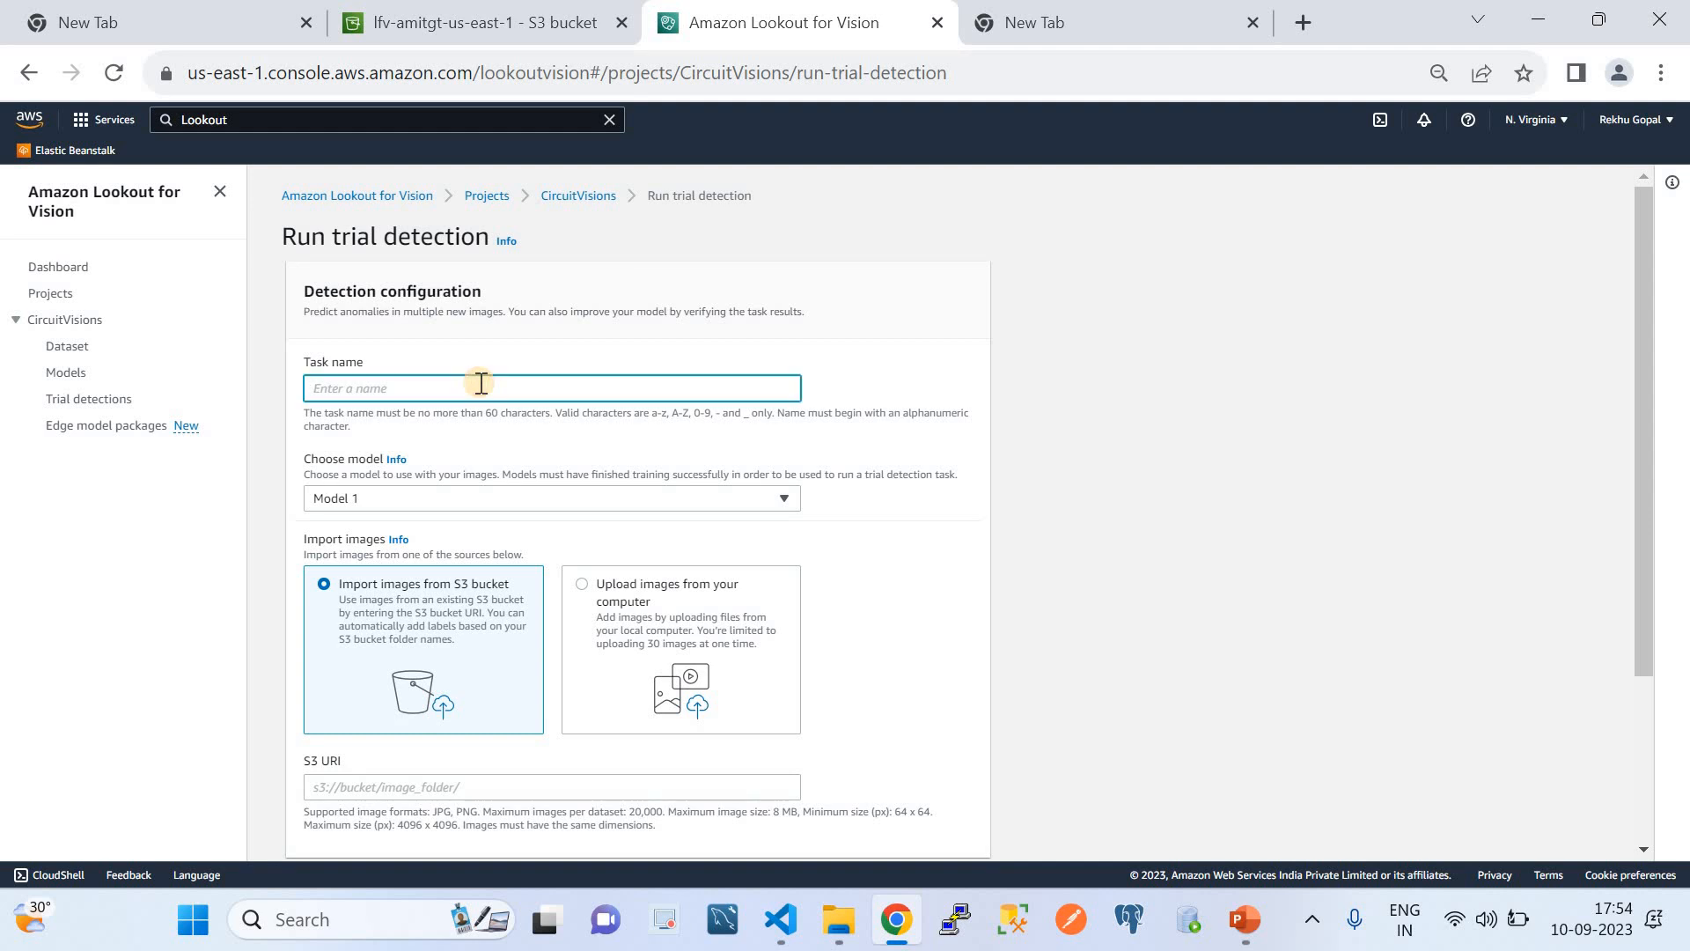
type("DemoTrail")
left_click(460, 495)
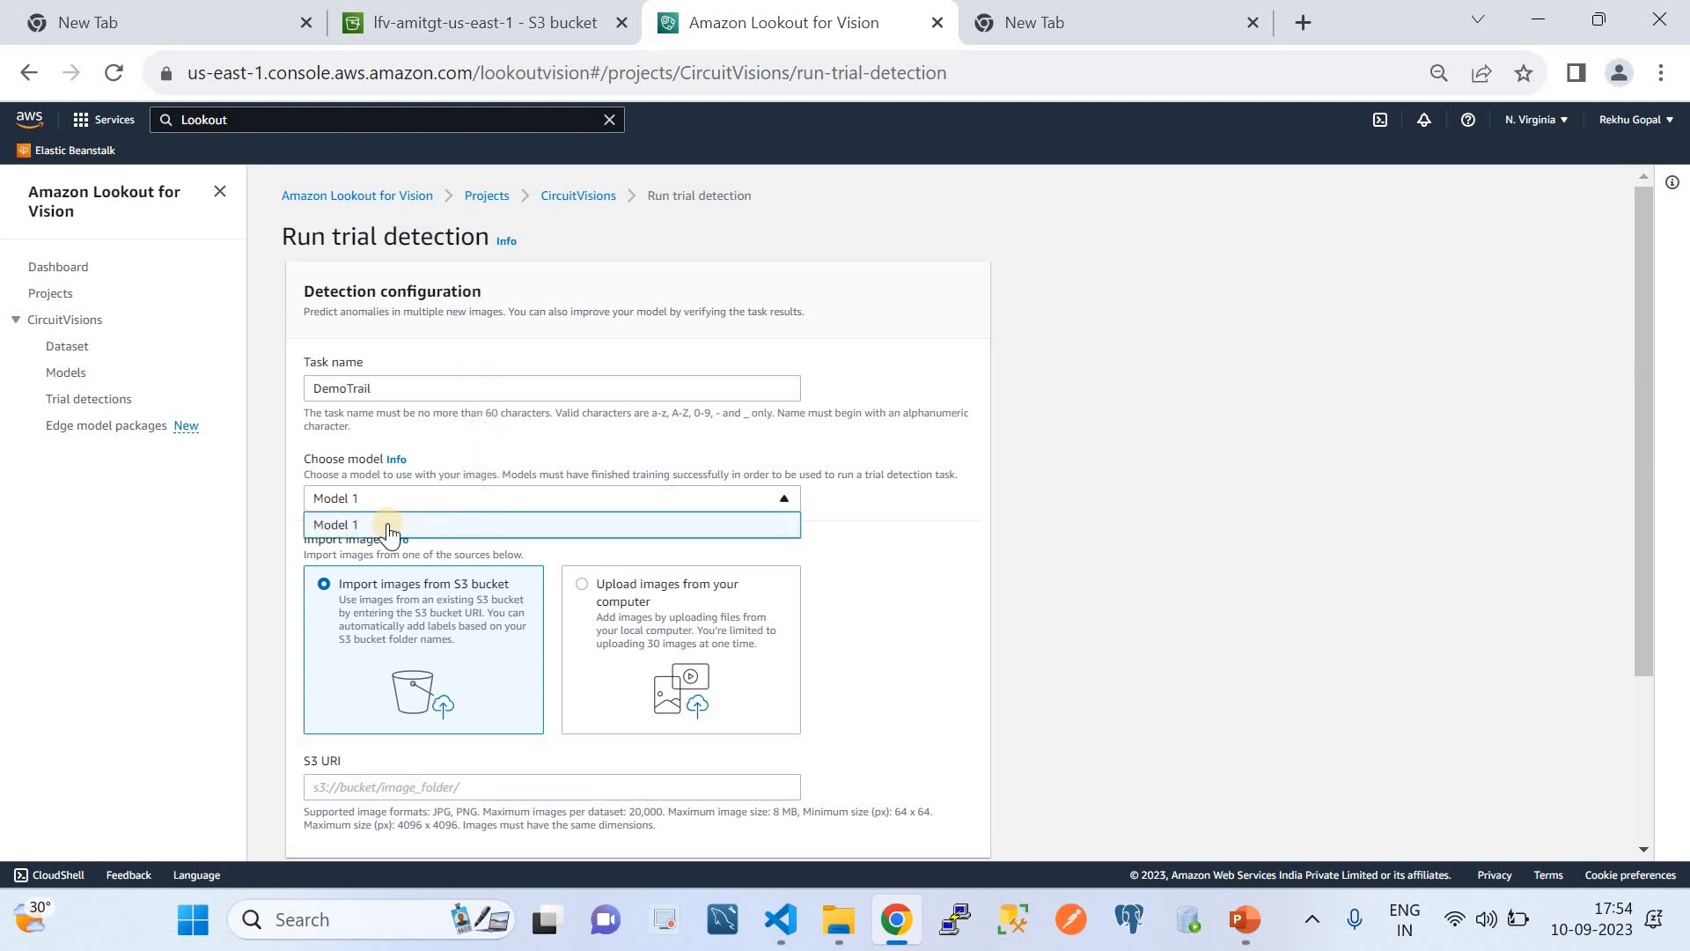
left_click(384, 524)
scroll(811, 577, "down", 3)
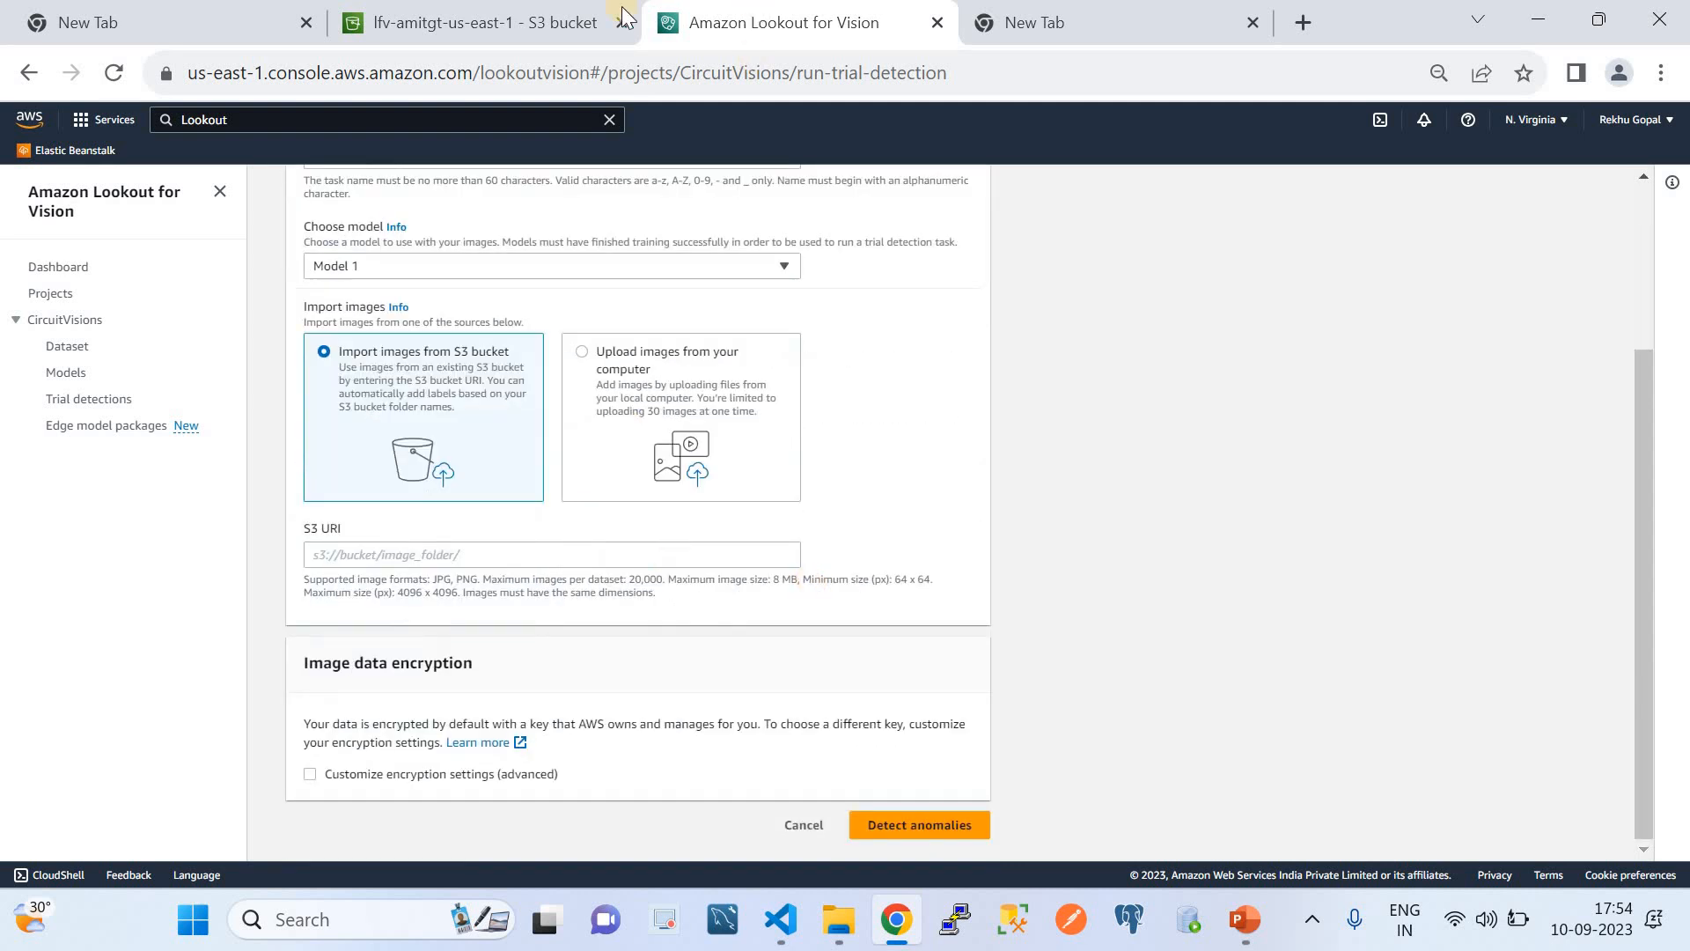
- Switch to the S3 bucket, open the extra_images folder inside root and copy its S3 URI from its properties
left_click(523, 26)
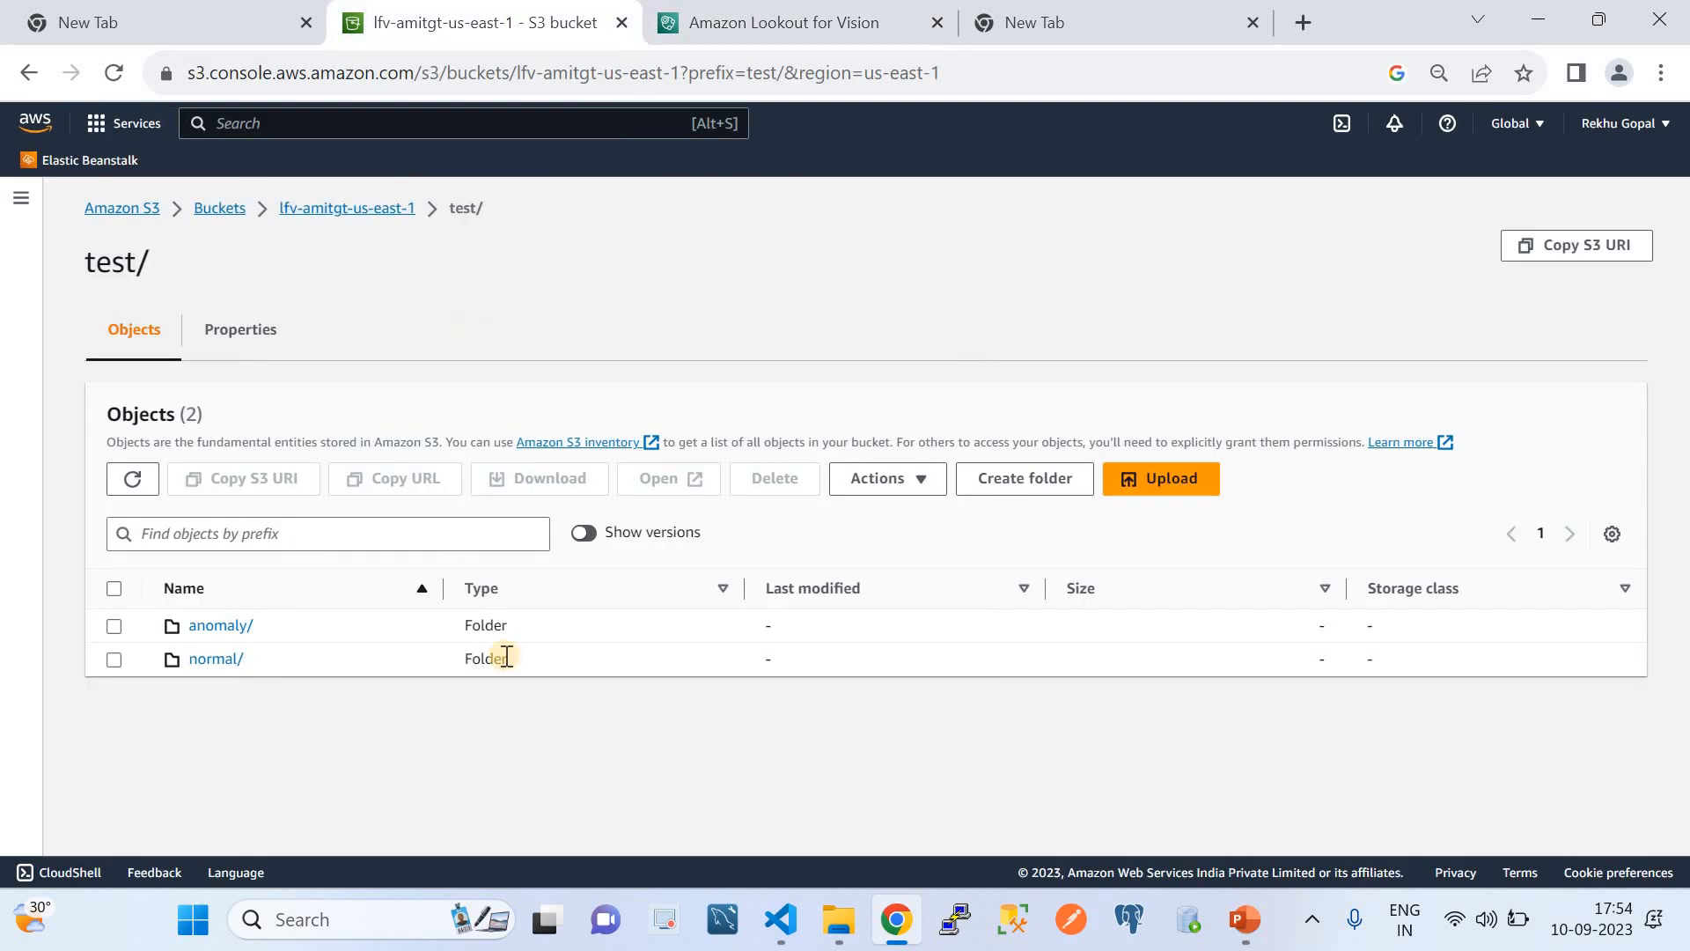
left_click(335, 212)
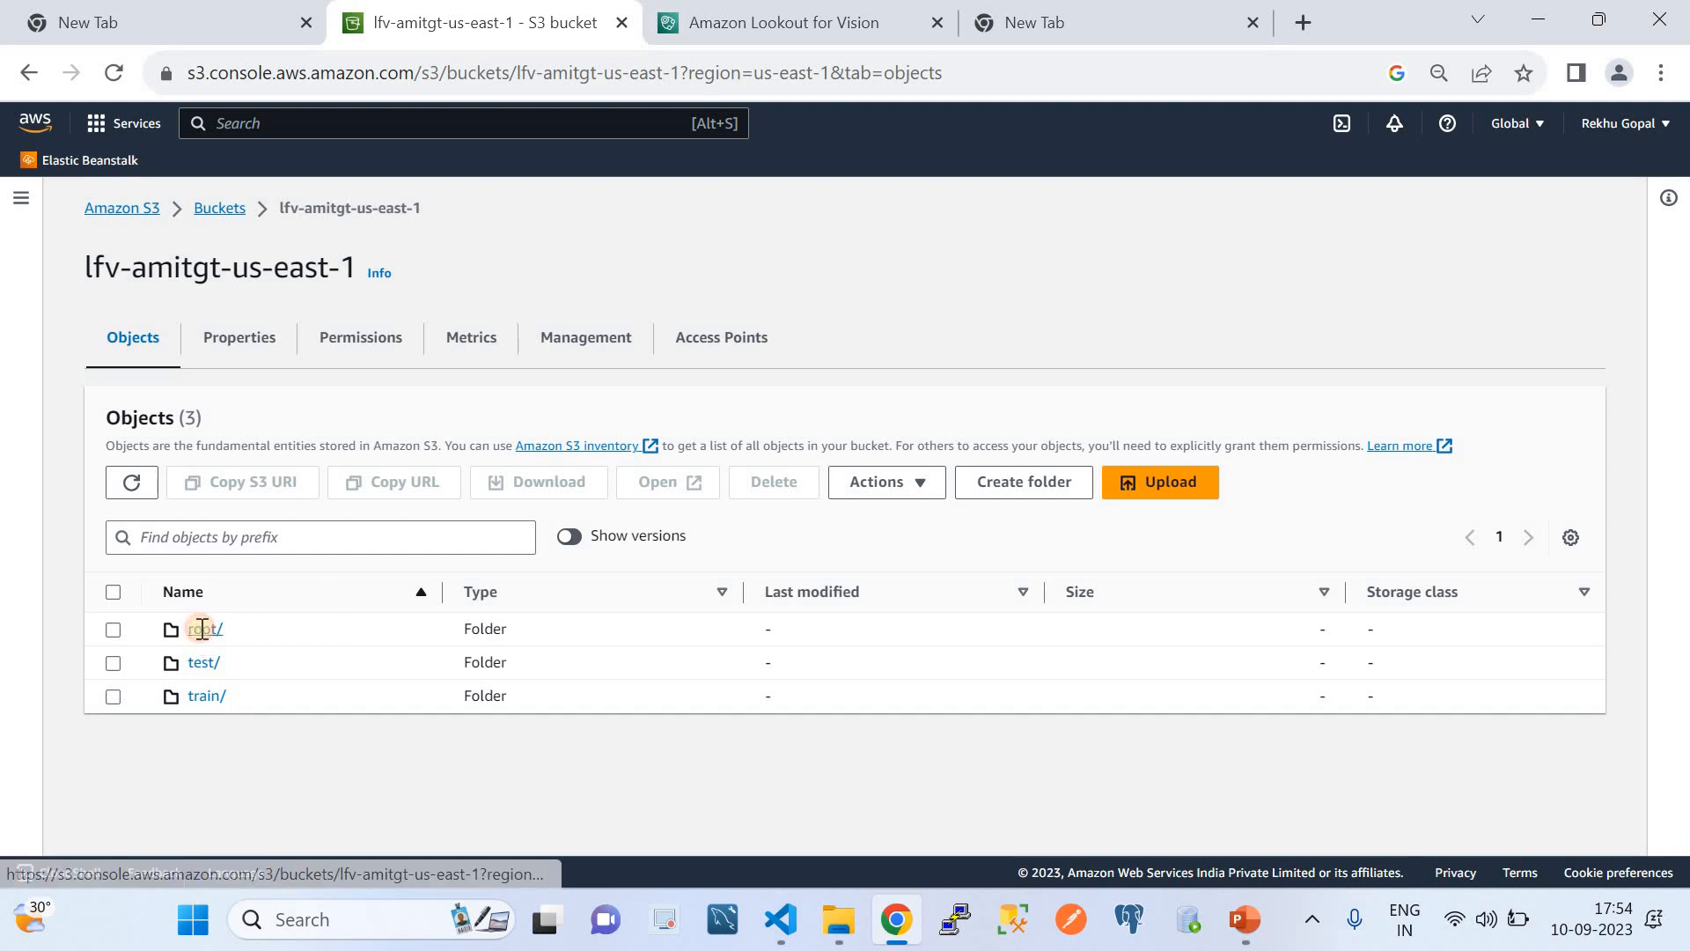
left_click(202, 628)
left_click(204, 630)
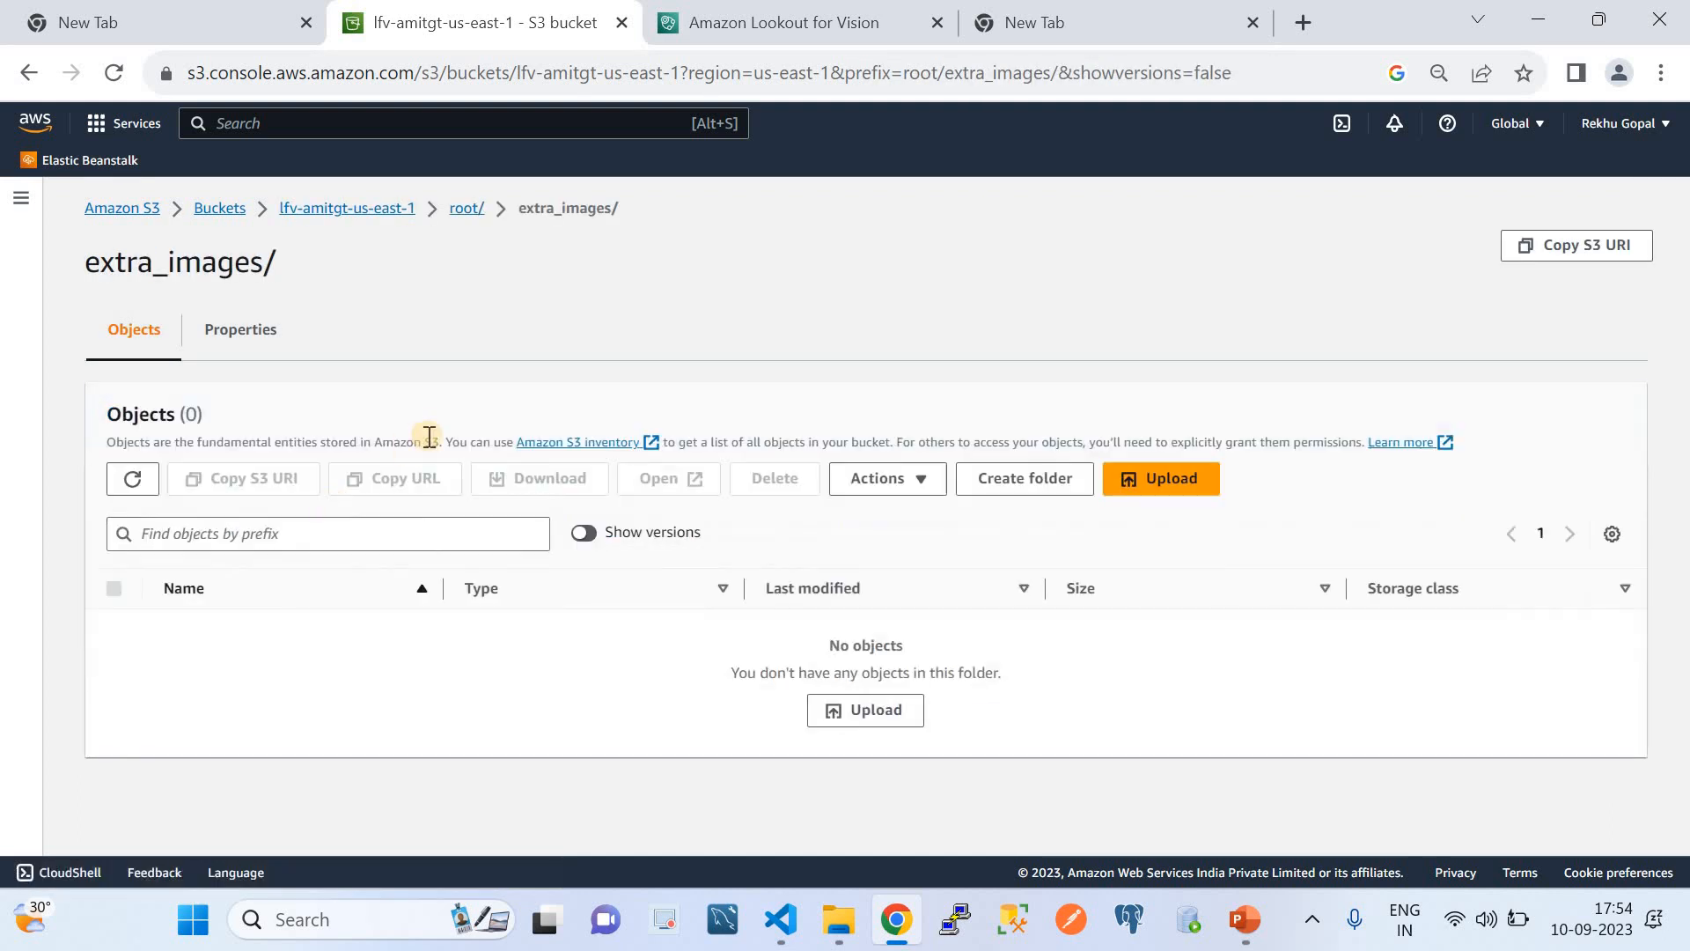
left_click(238, 329)
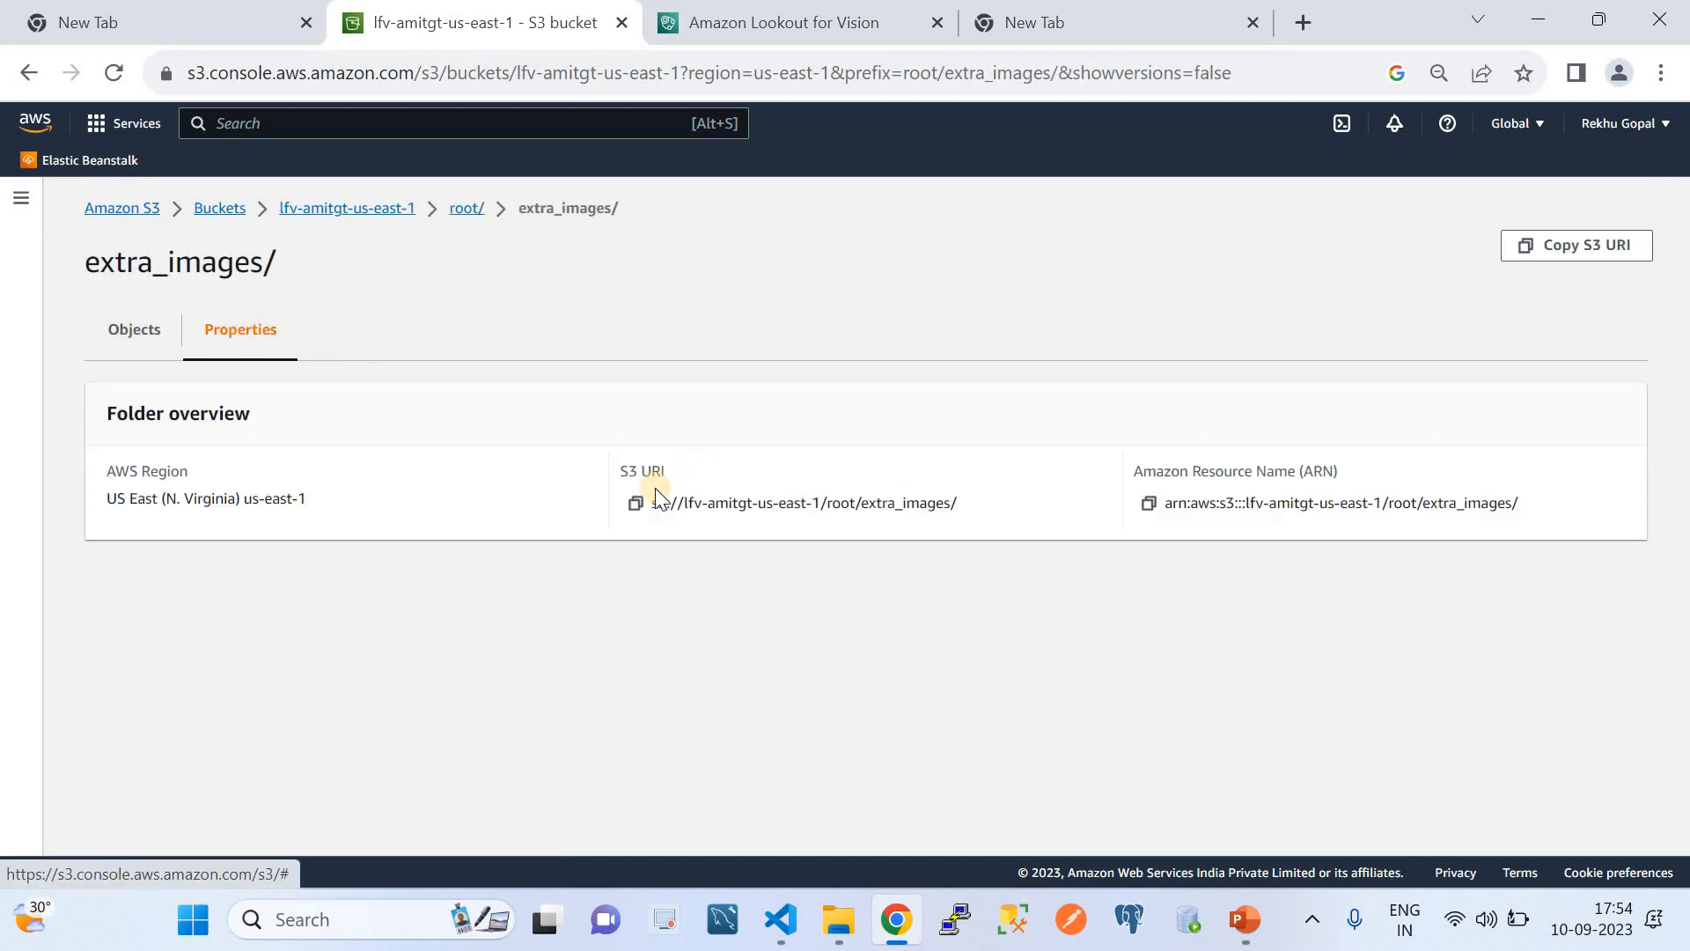
left_click(636, 503)
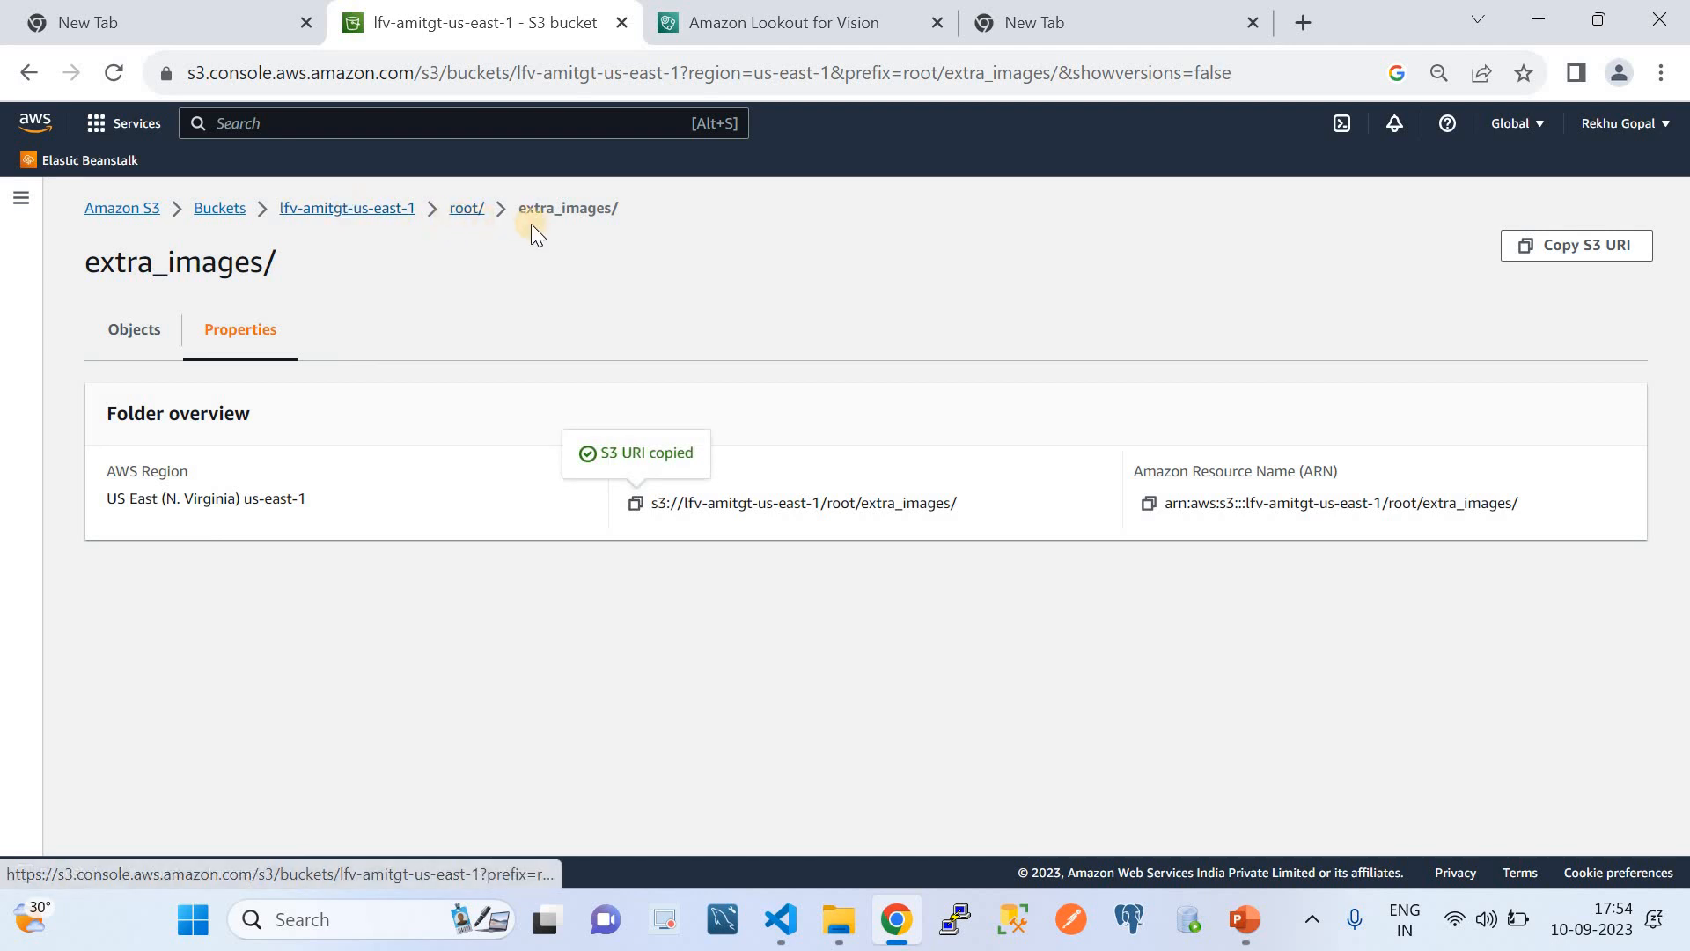
- Set the trial's S3 URI to s3://lfv-amitgt-us-east-1/root/extra_images/ in Lookout for Vision and try to run the trial detection
left_click(780, 34)
left_click(482, 554)
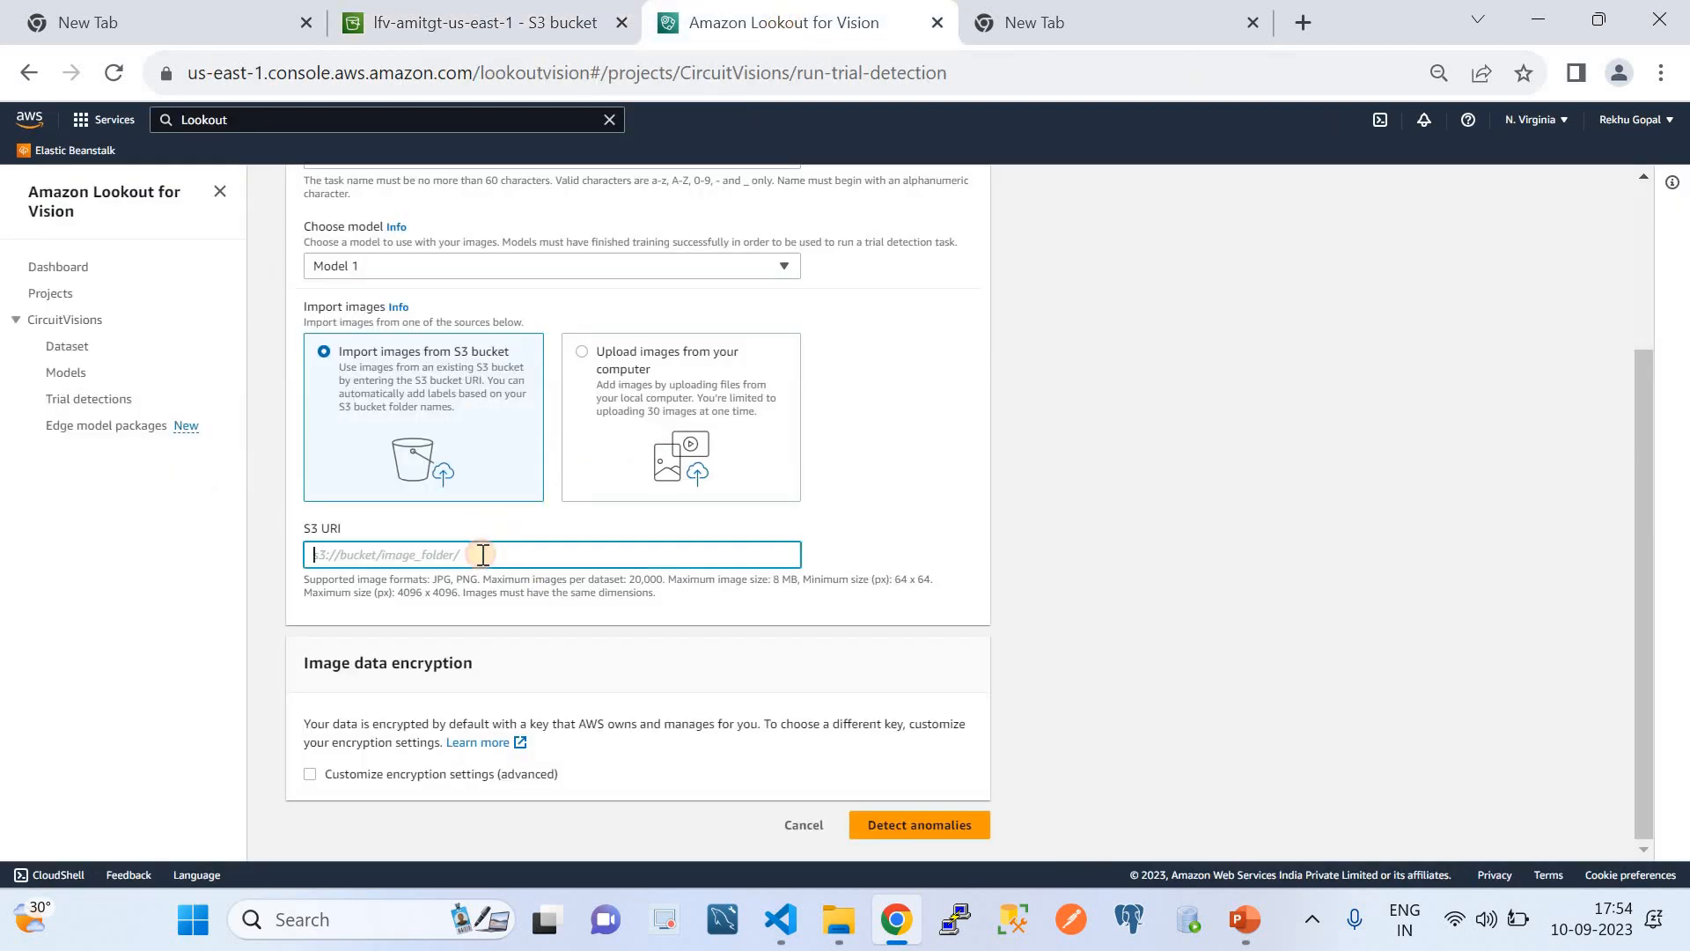
key("ctrl+v")
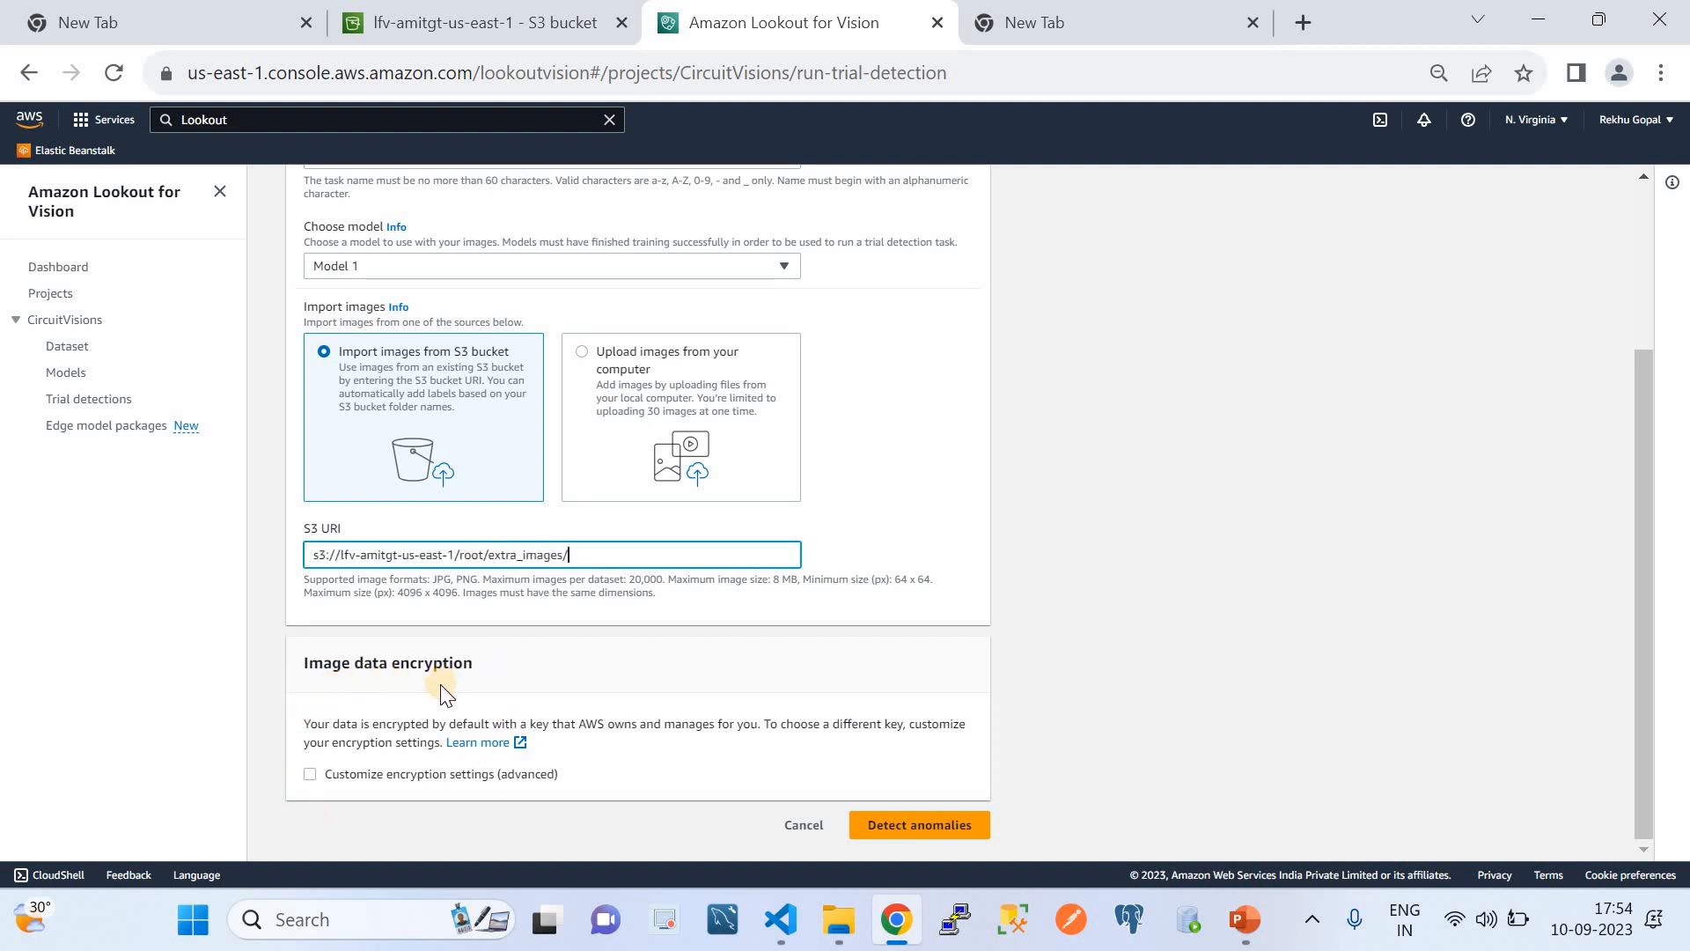
left_click(906, 825)
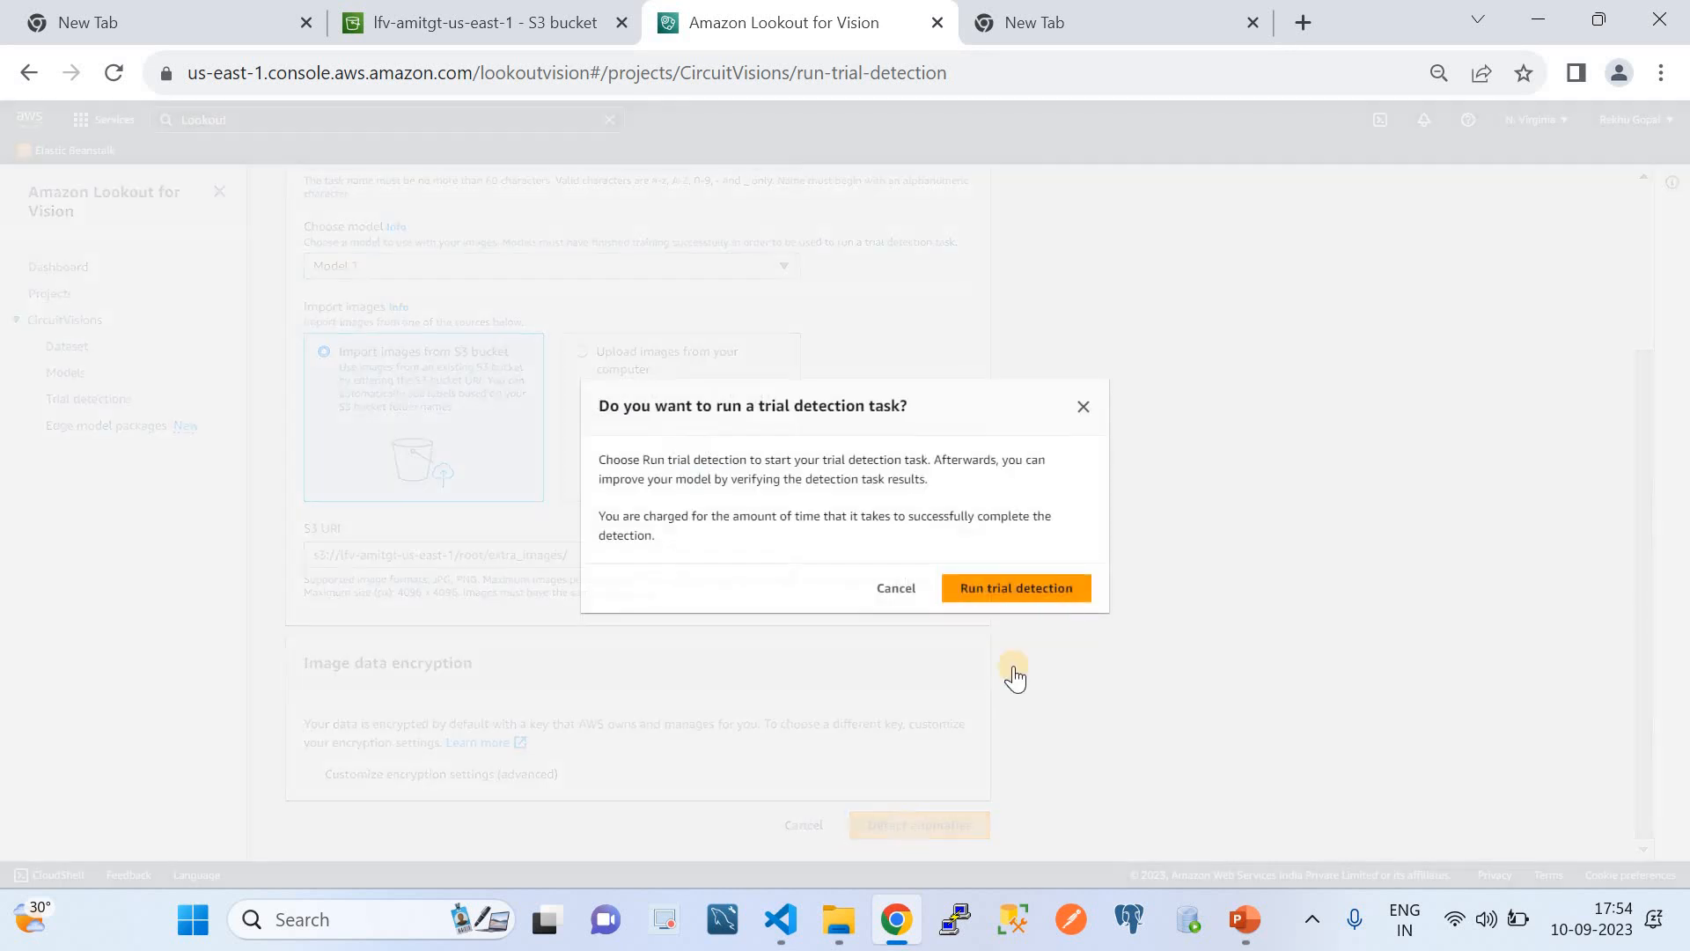
left_click(1031, 587)
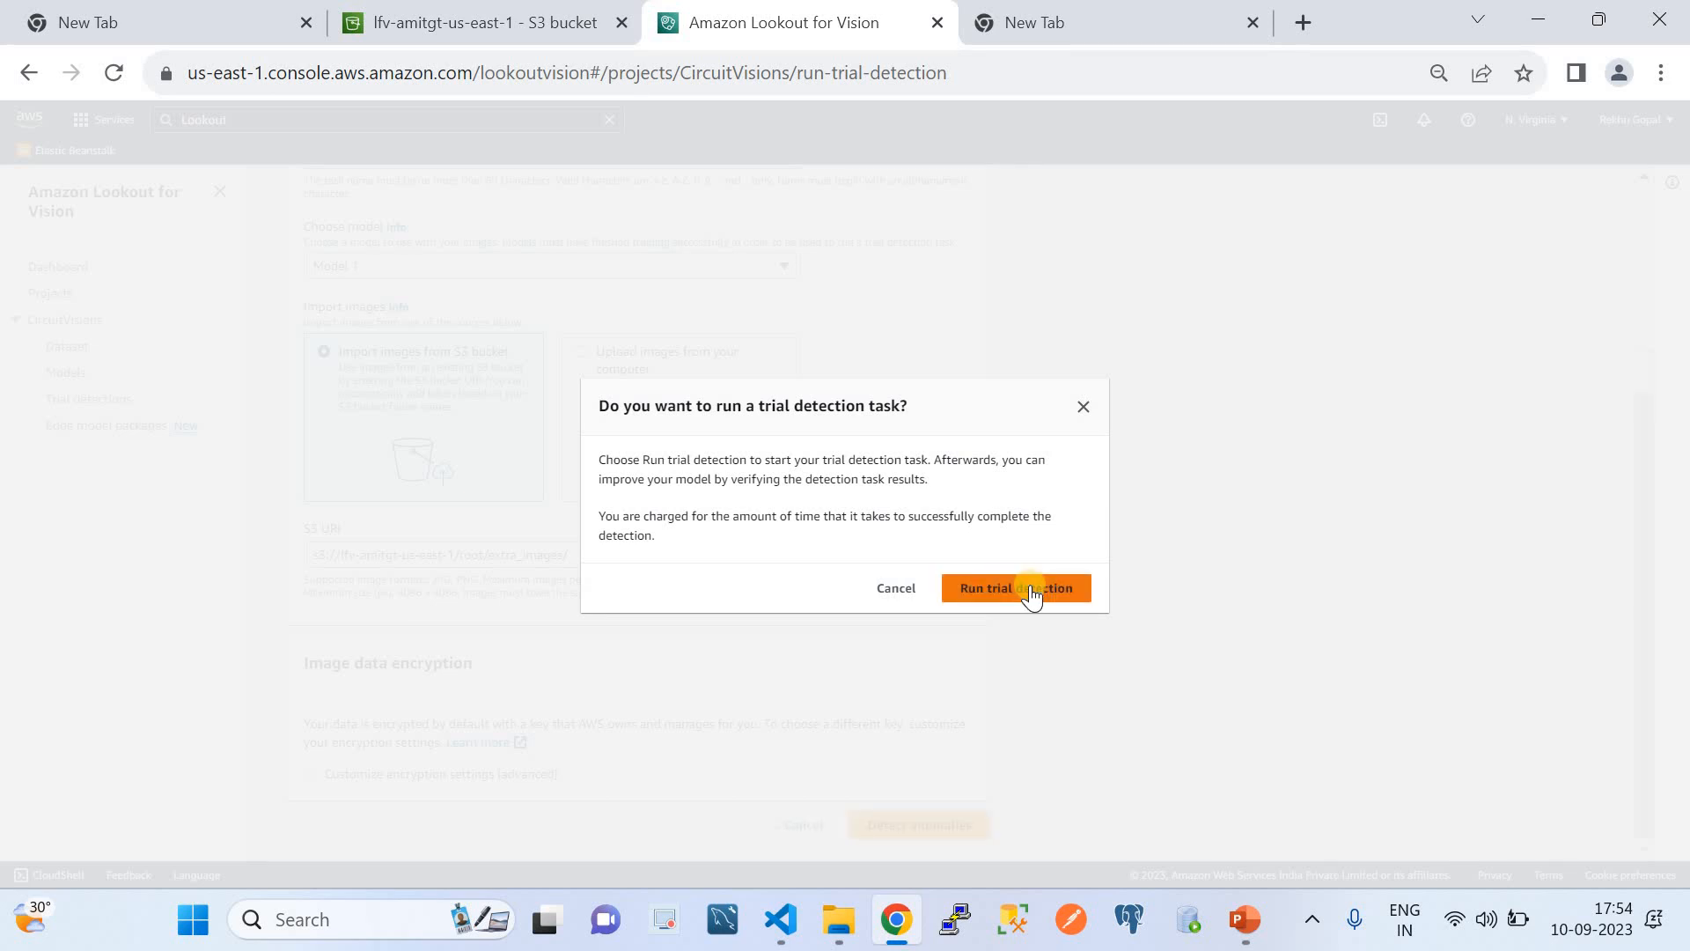
left_click(1030, 588)
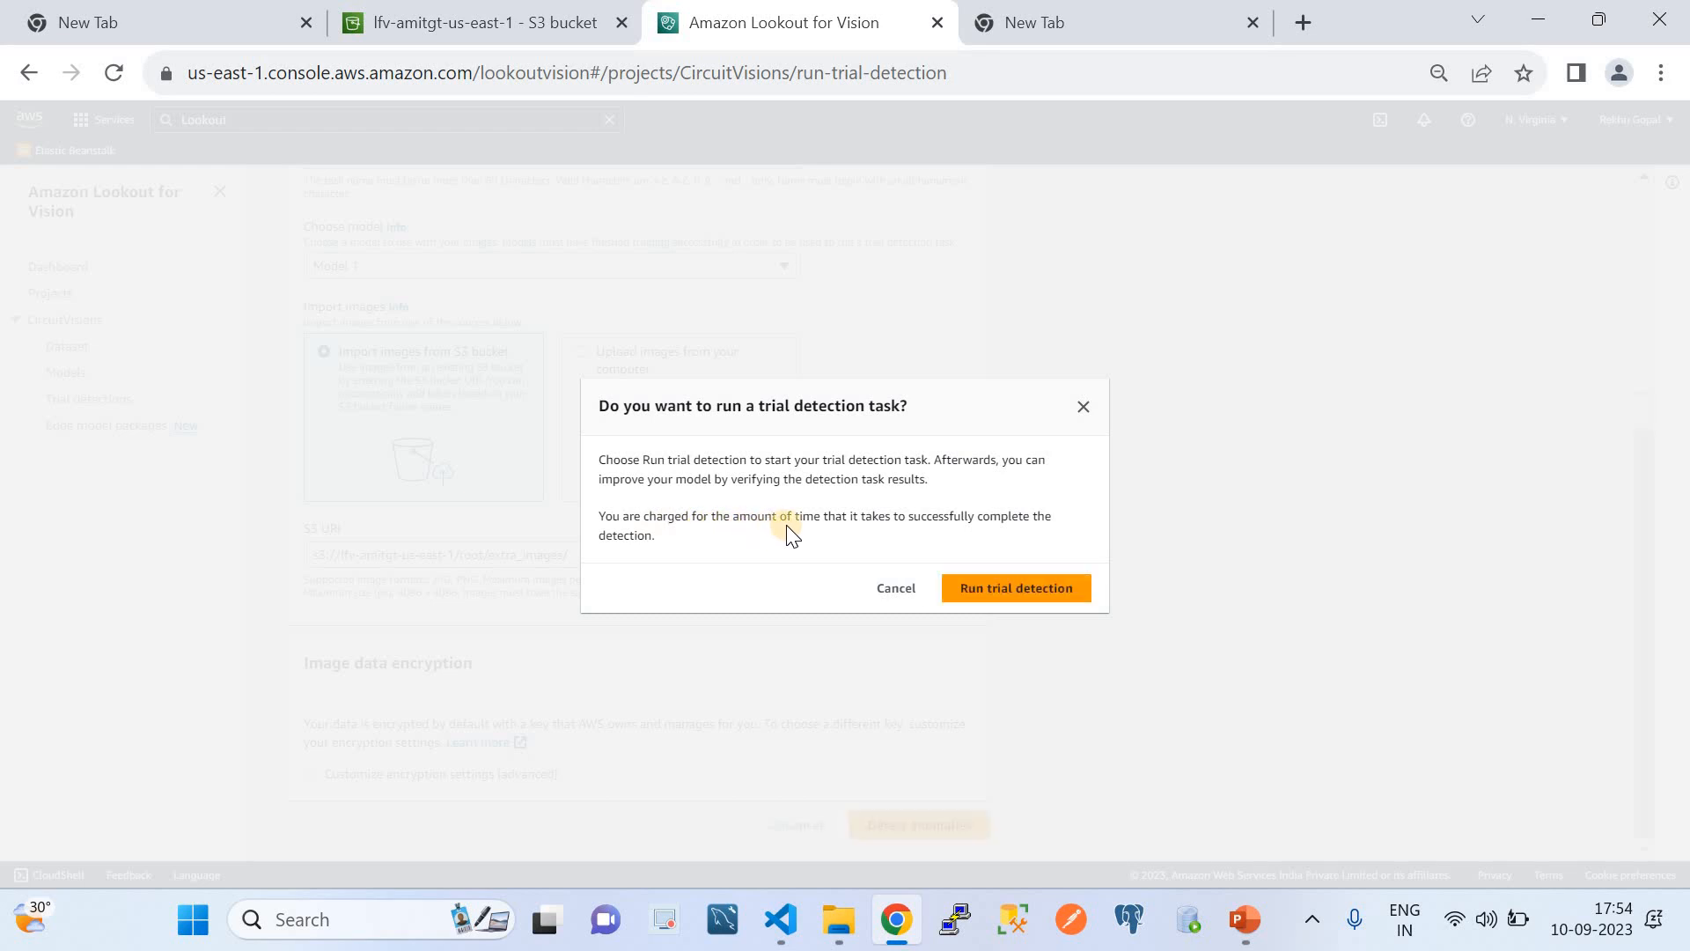
left_click(1082, 409)
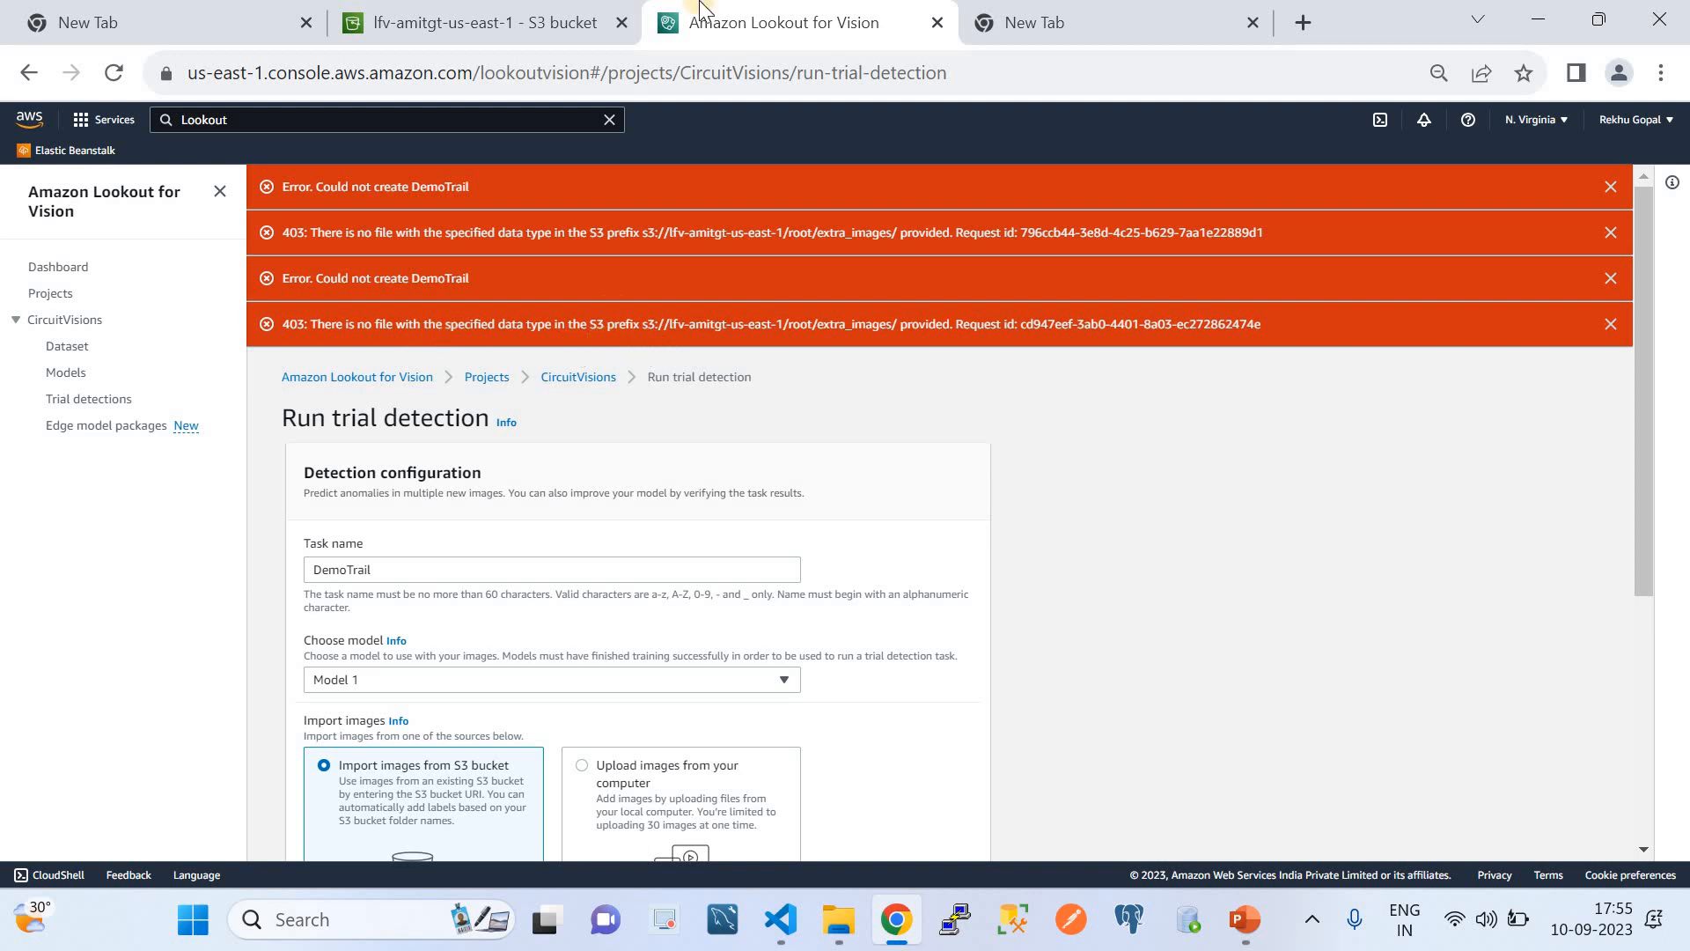
- Switch to the S3 bucket and check the objects in the root folder and its extra_images subfolder
left_click(528, 22)
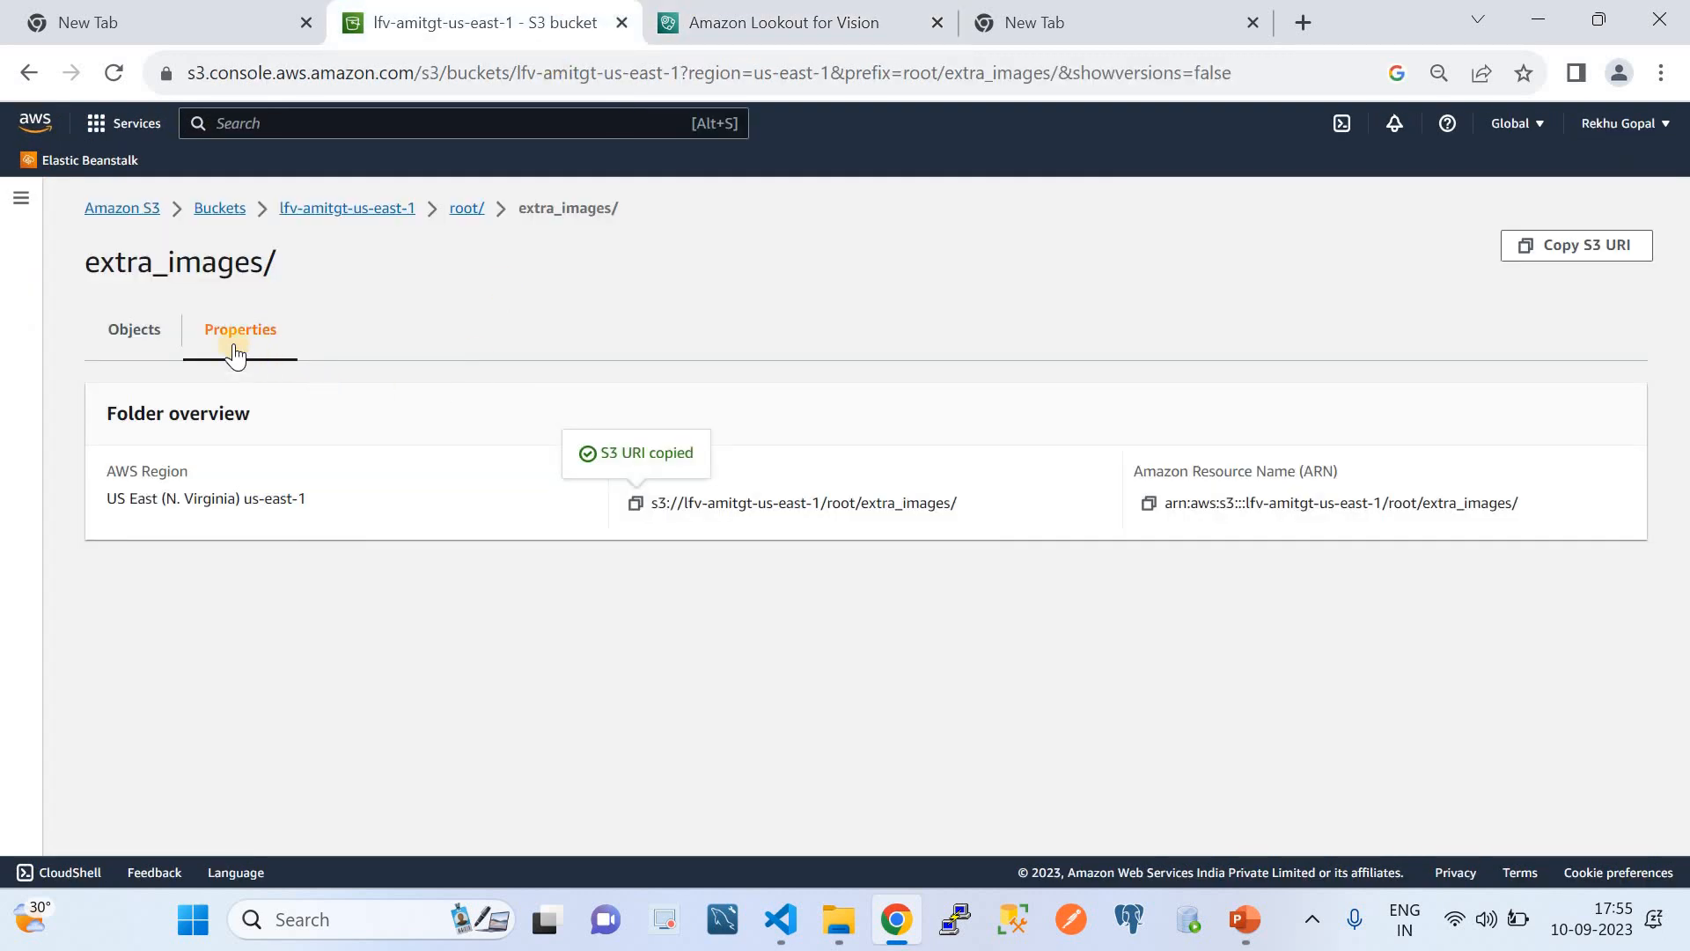
left_click(148, 344)
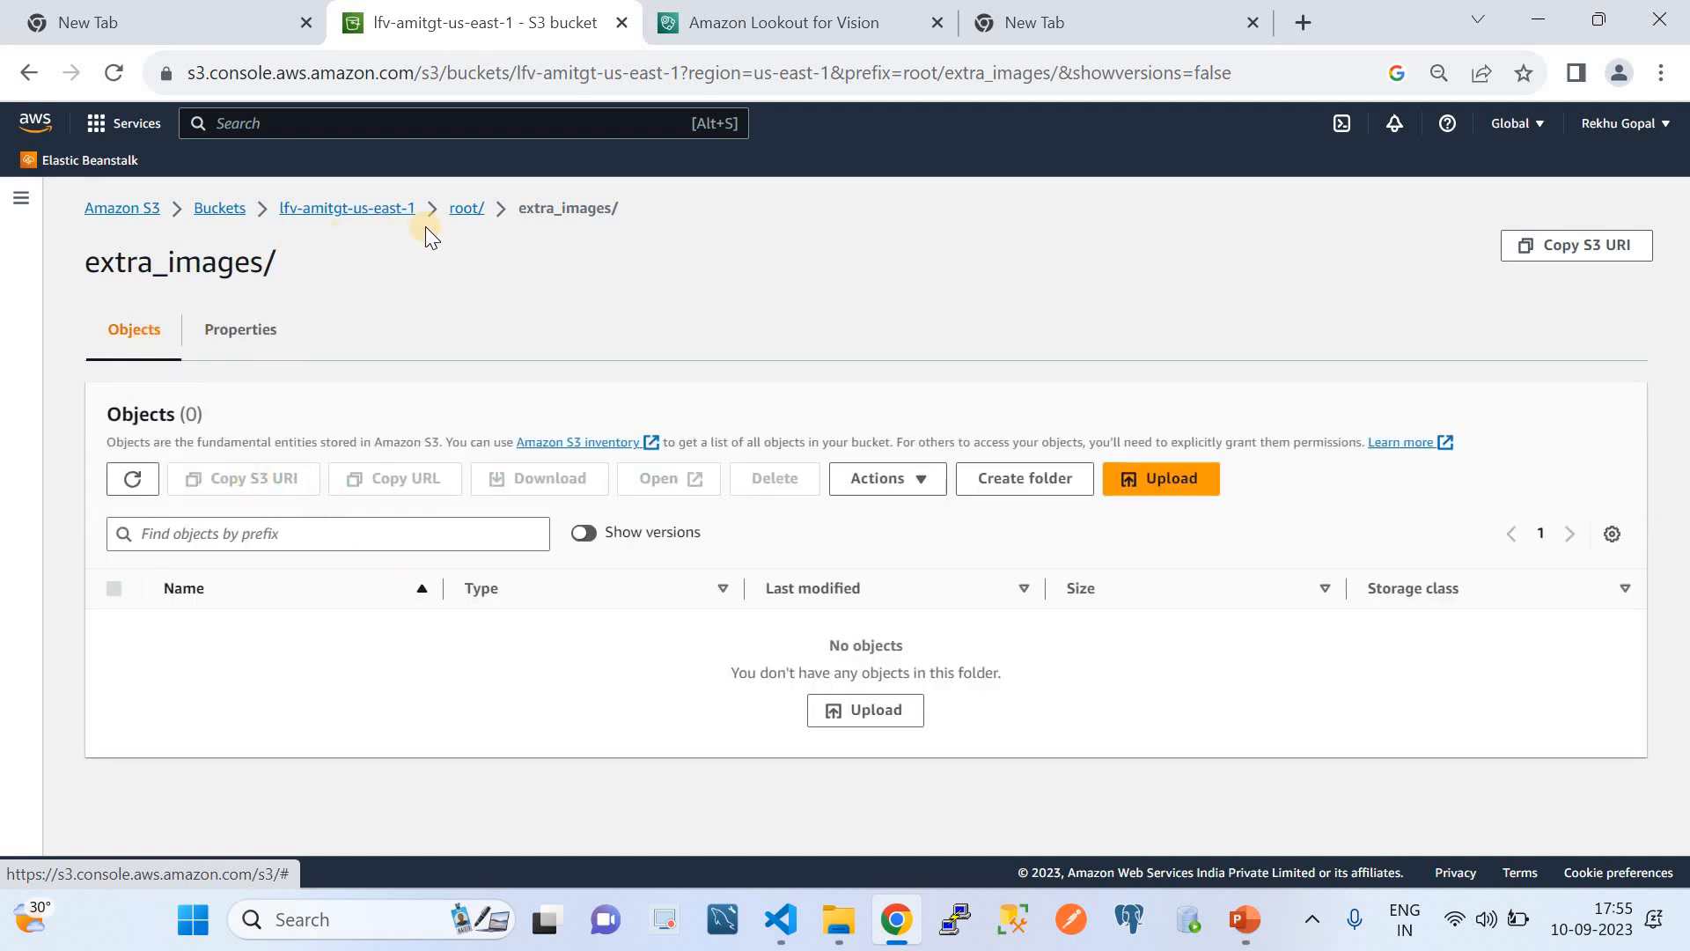
left_click(458, 211)
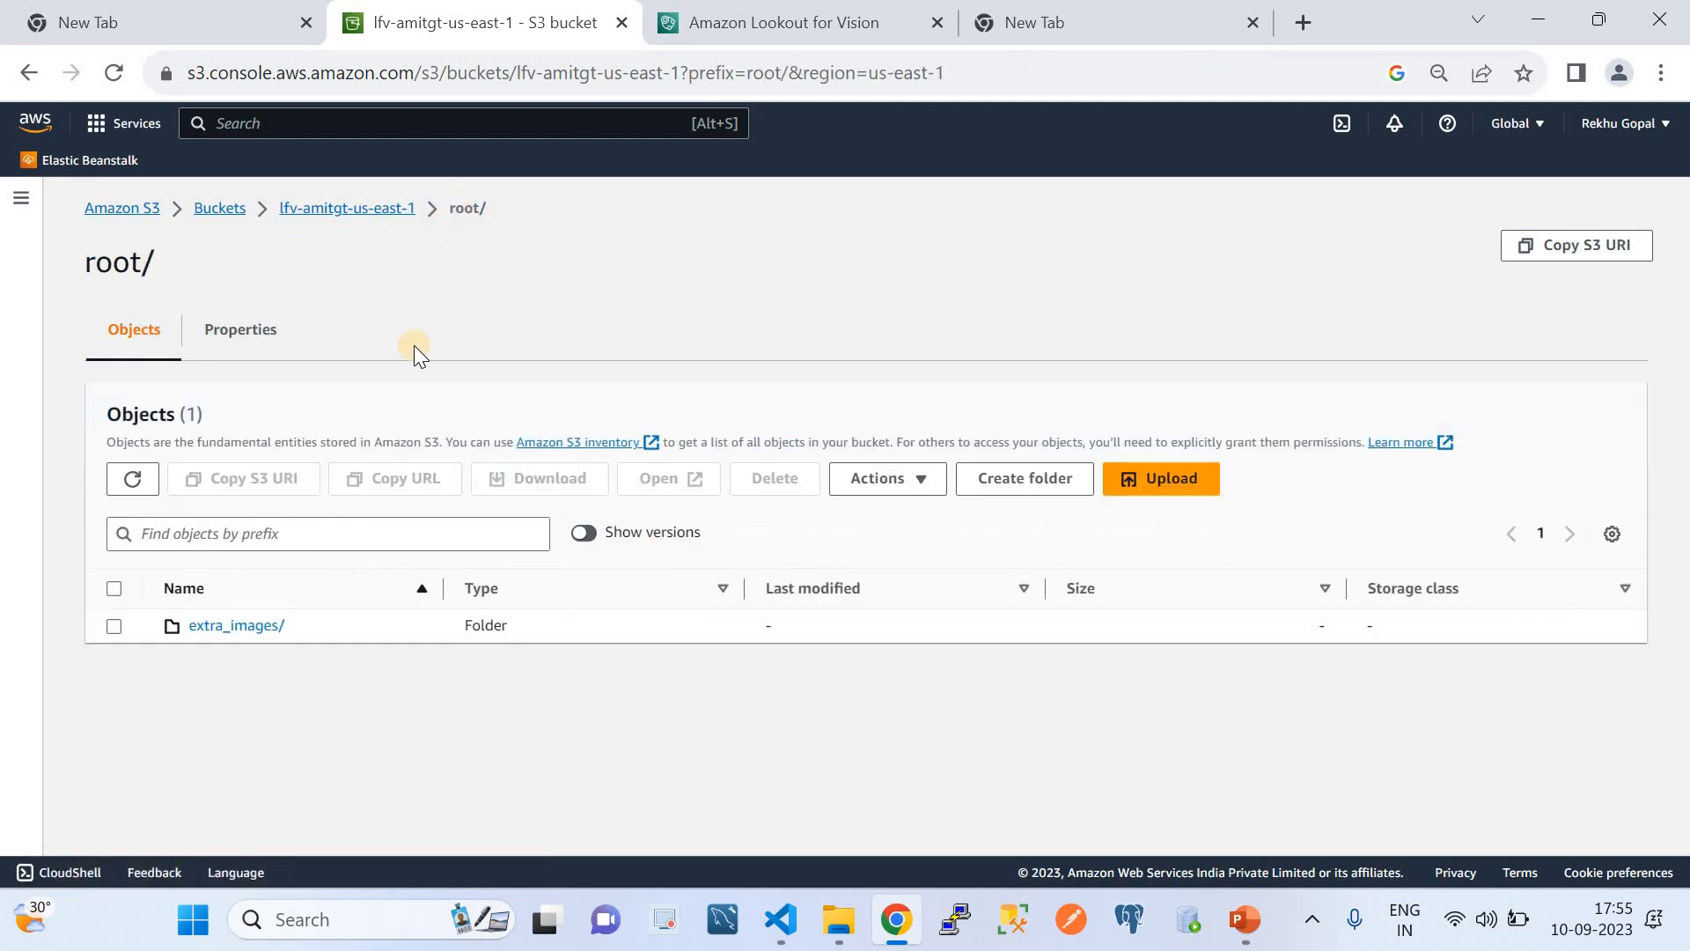
left_click(238, 626)
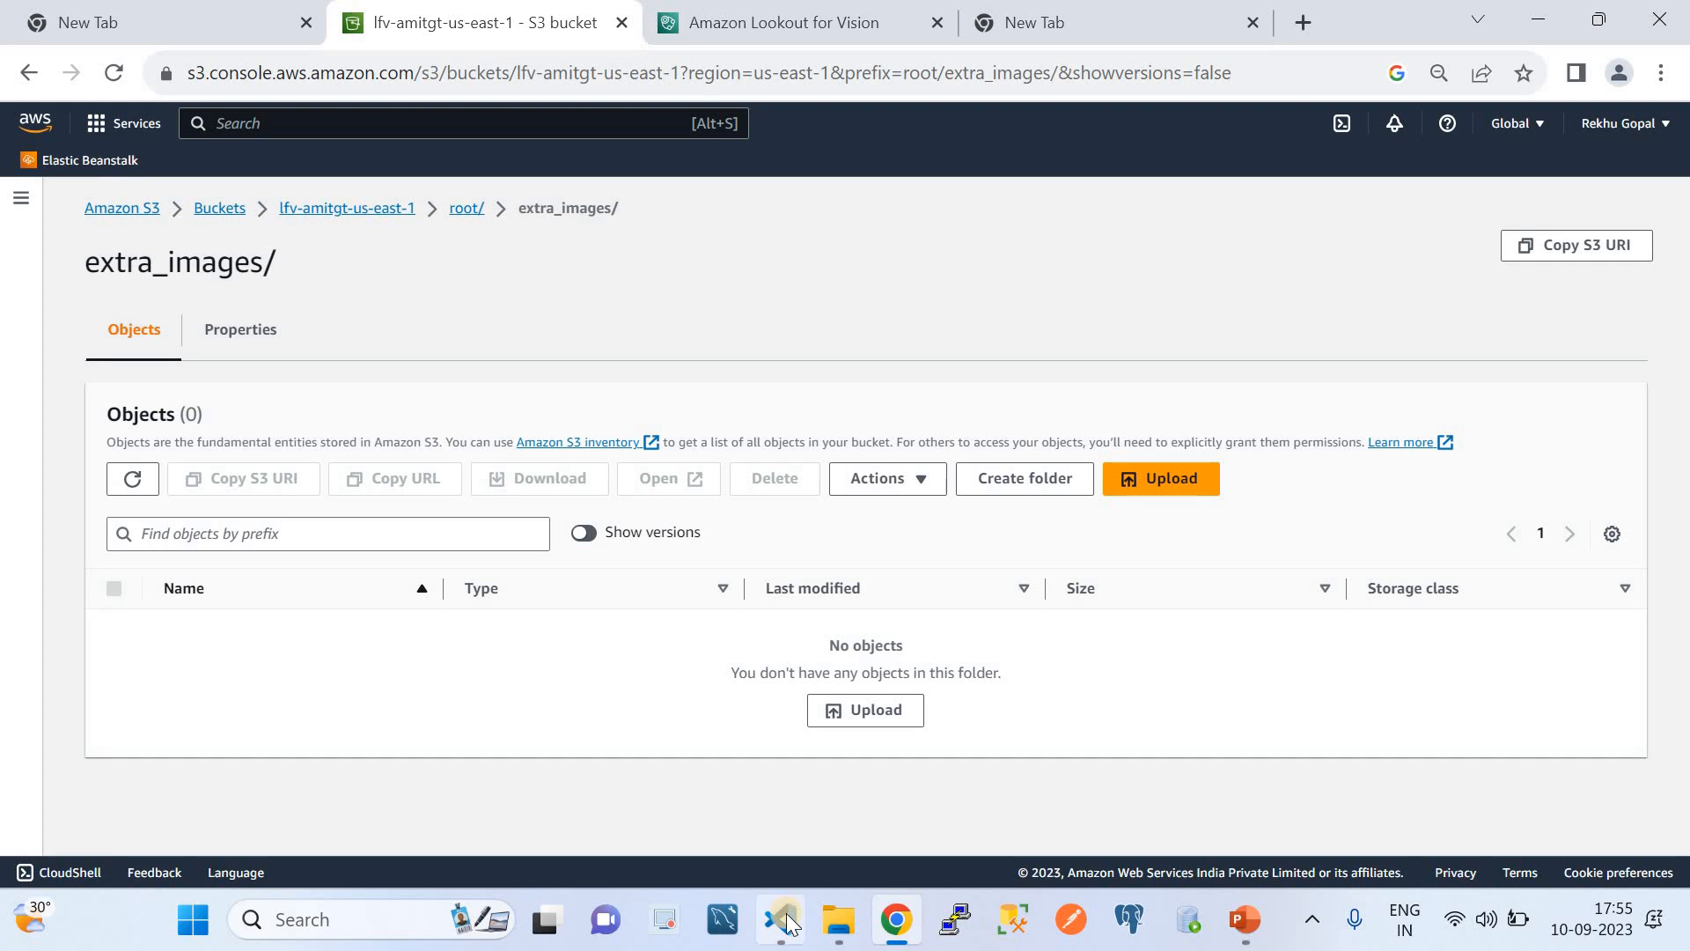
- Return to the trial detection form in Lookout for Vision and dismiss all the error notifications
left_click(757, 22)
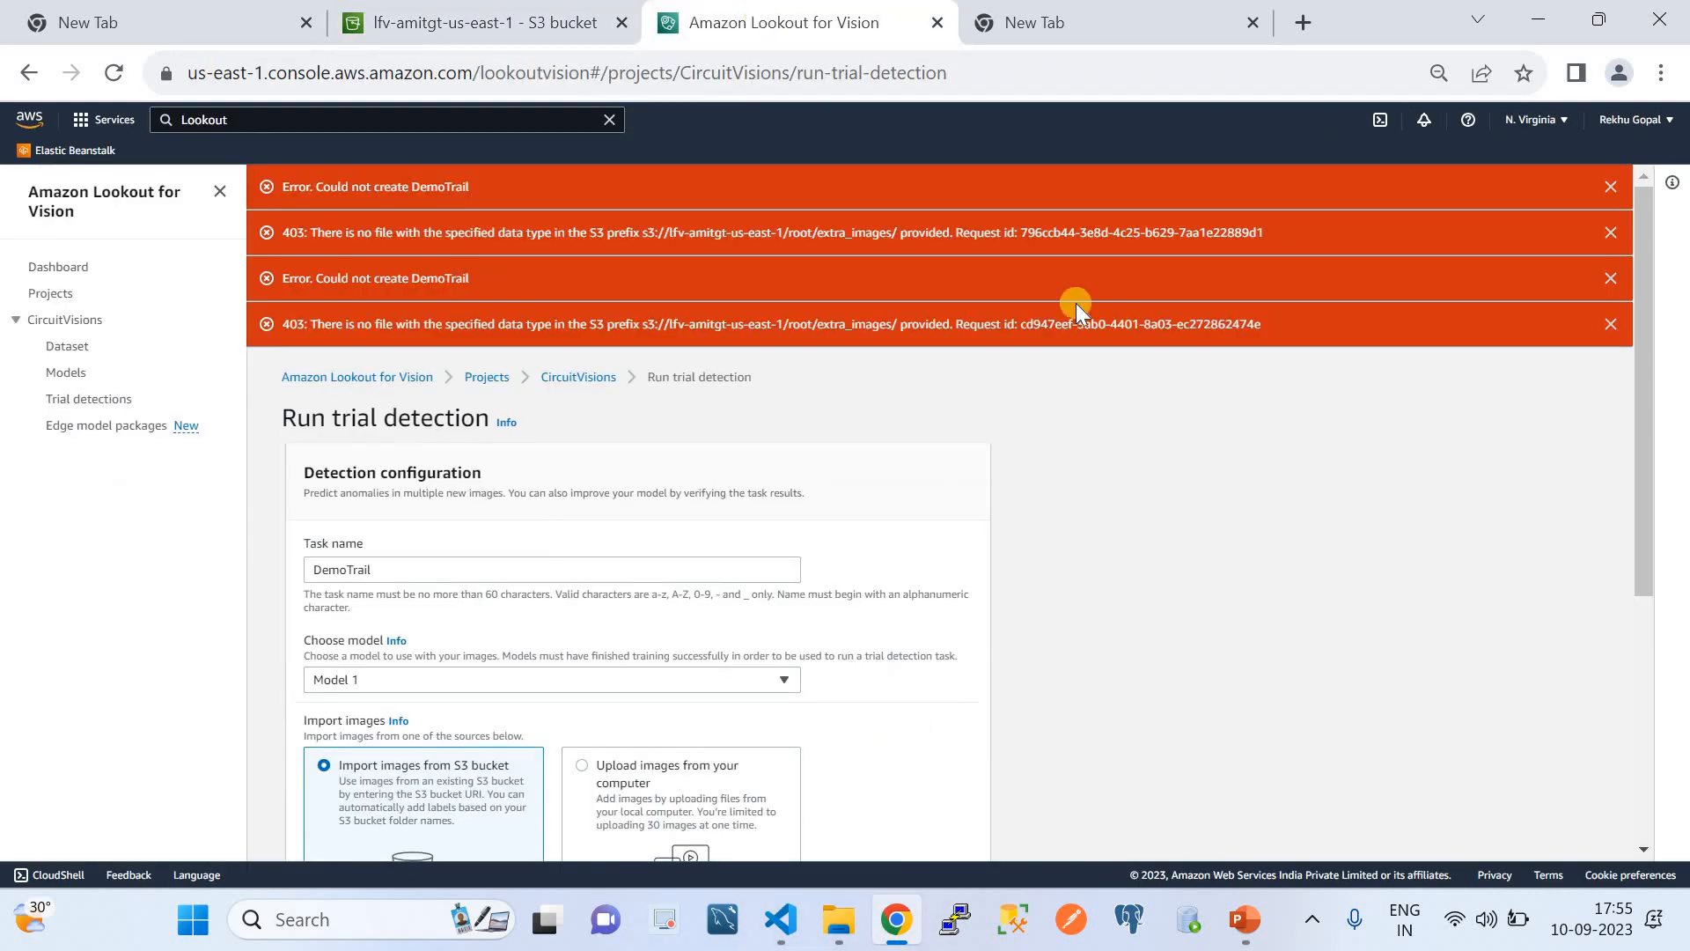
left_click(1611, 322)
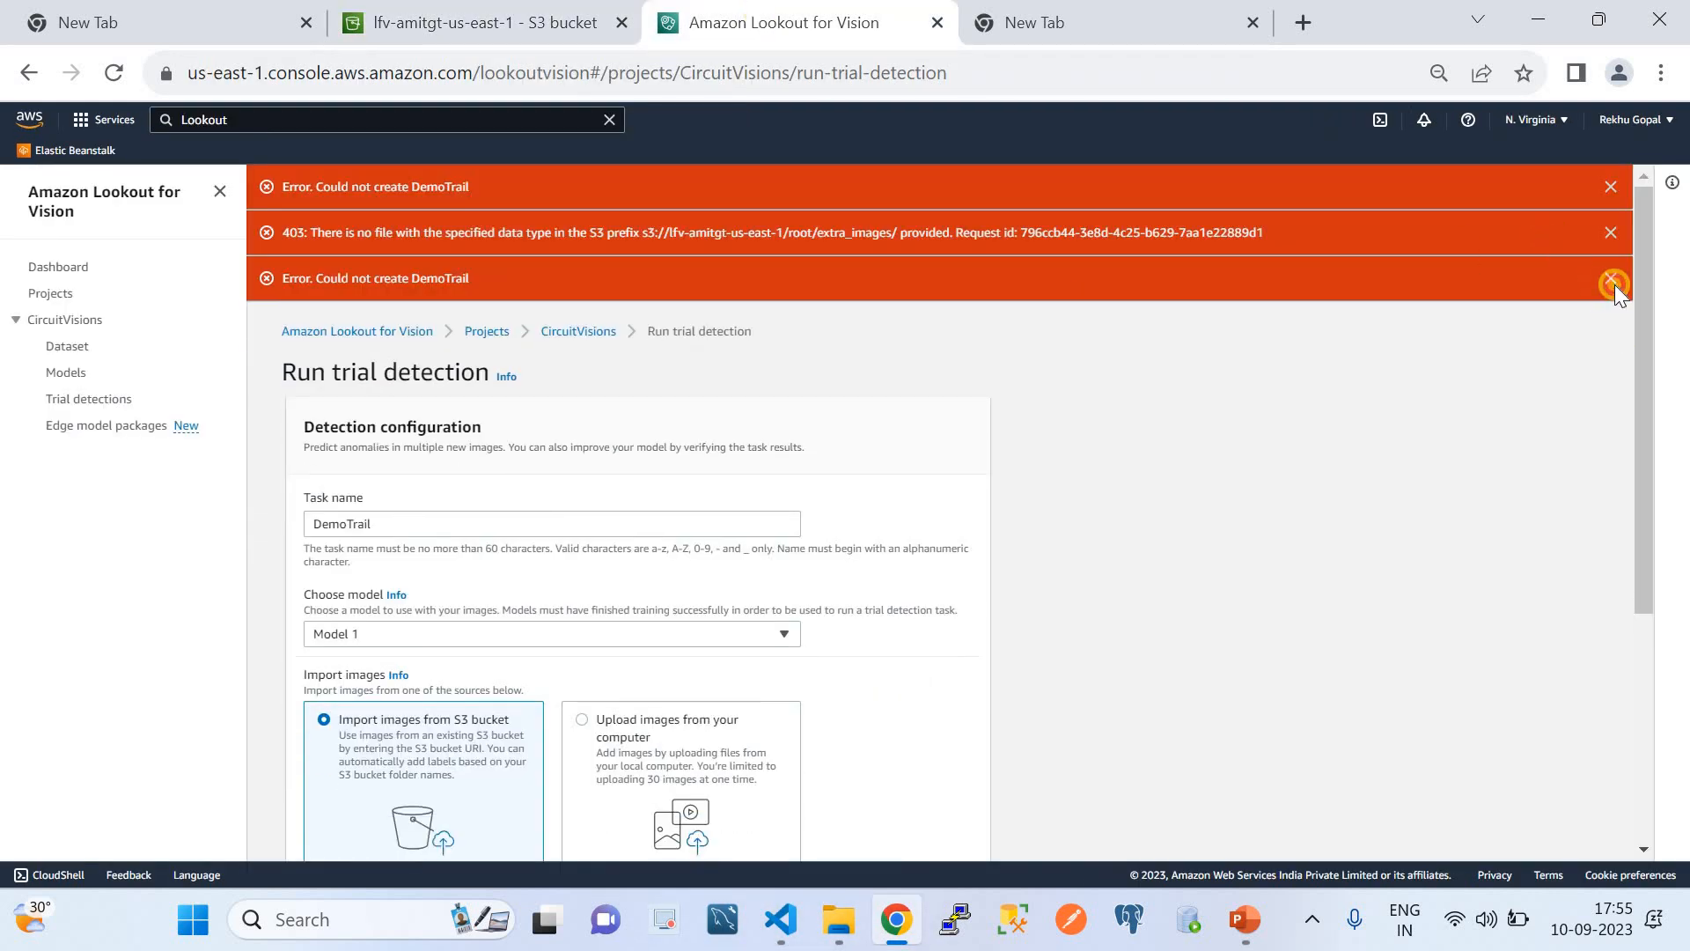
left_click(1611, 280)
left_click(1611, 232)
left_click(1611, 187)
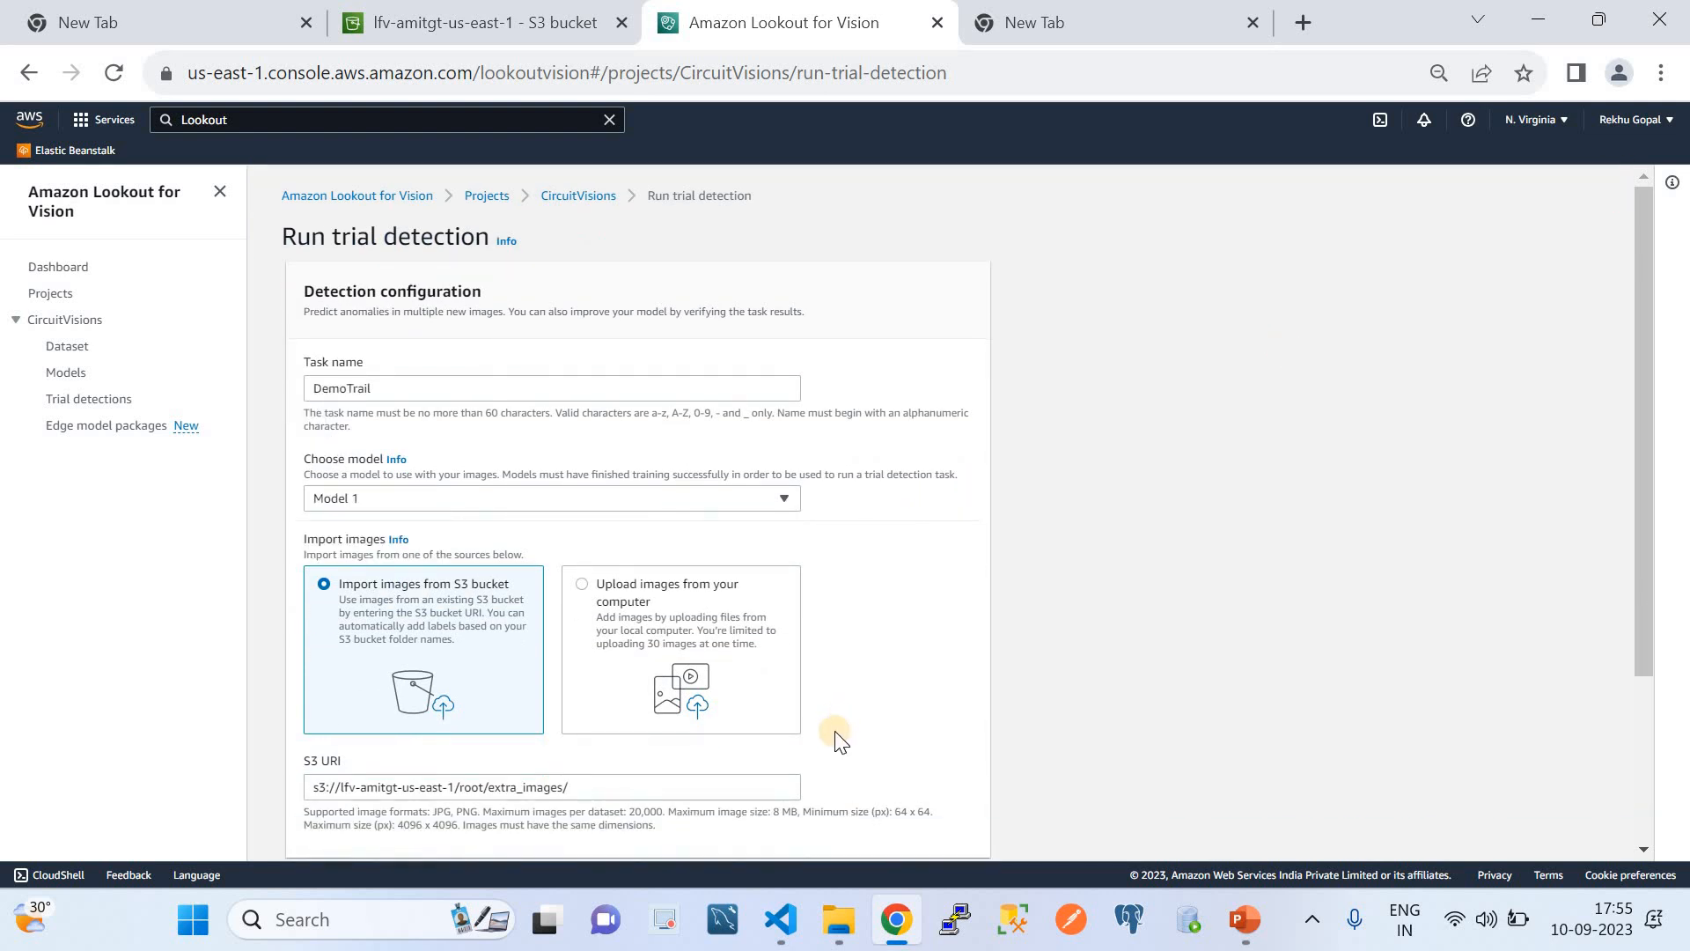
- Switch to the empty extra_images folder in the S3 bucket and start an upload, opening the file picker to add files
left_click(839, 919)
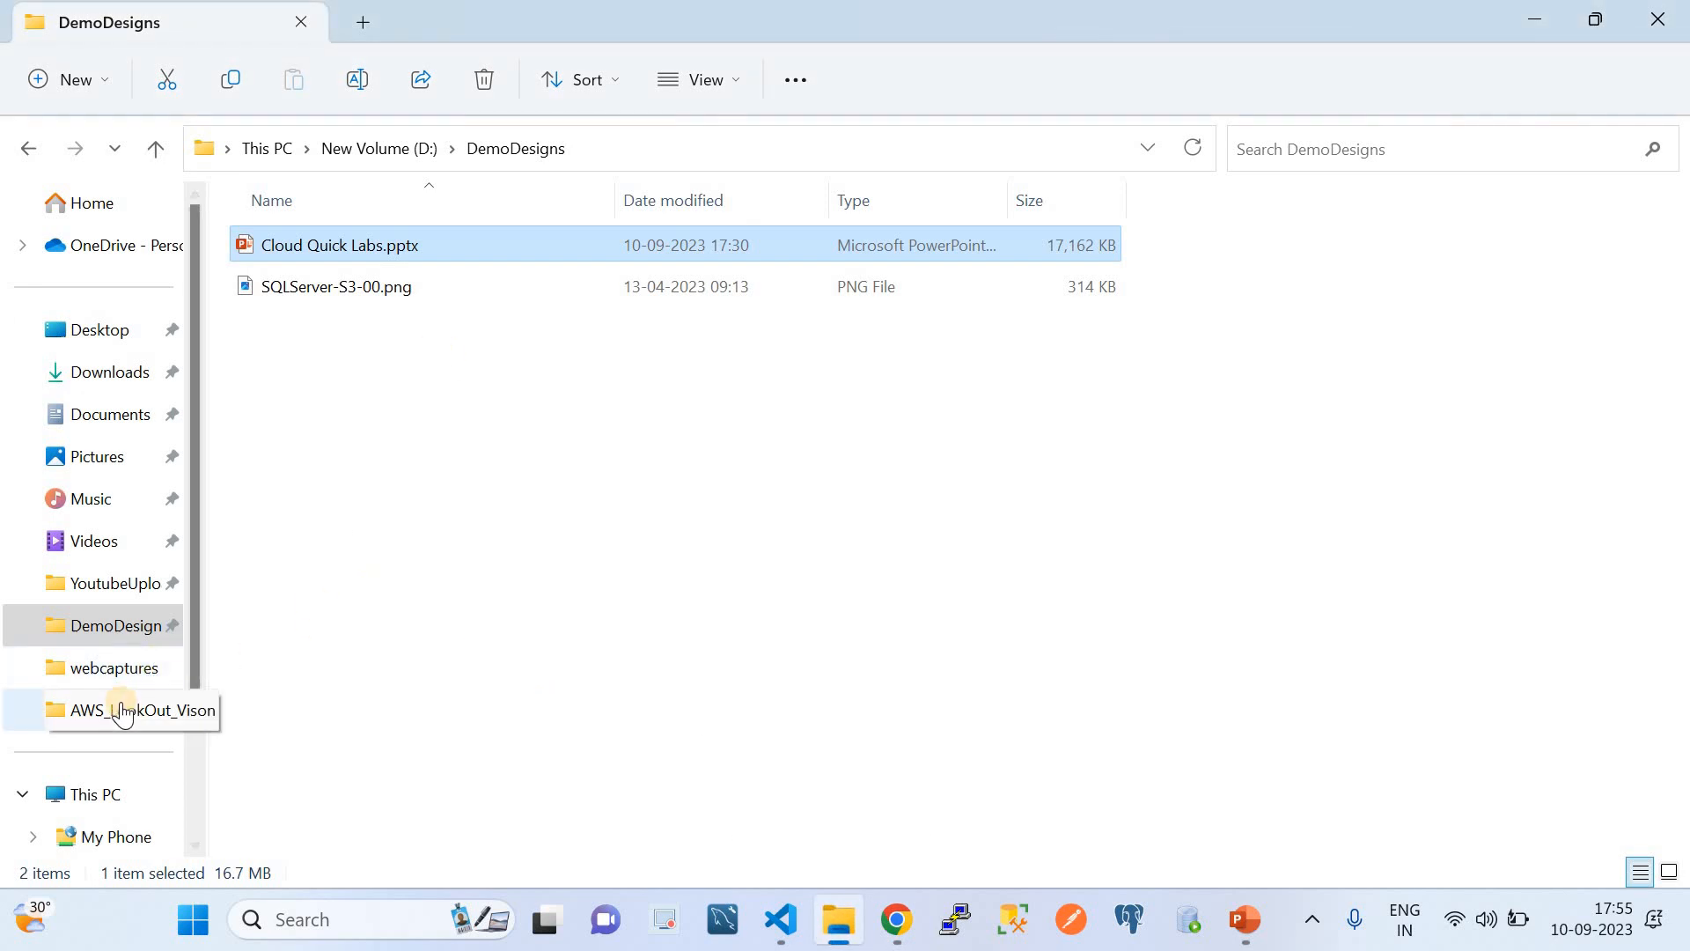
left_click(896, 919)
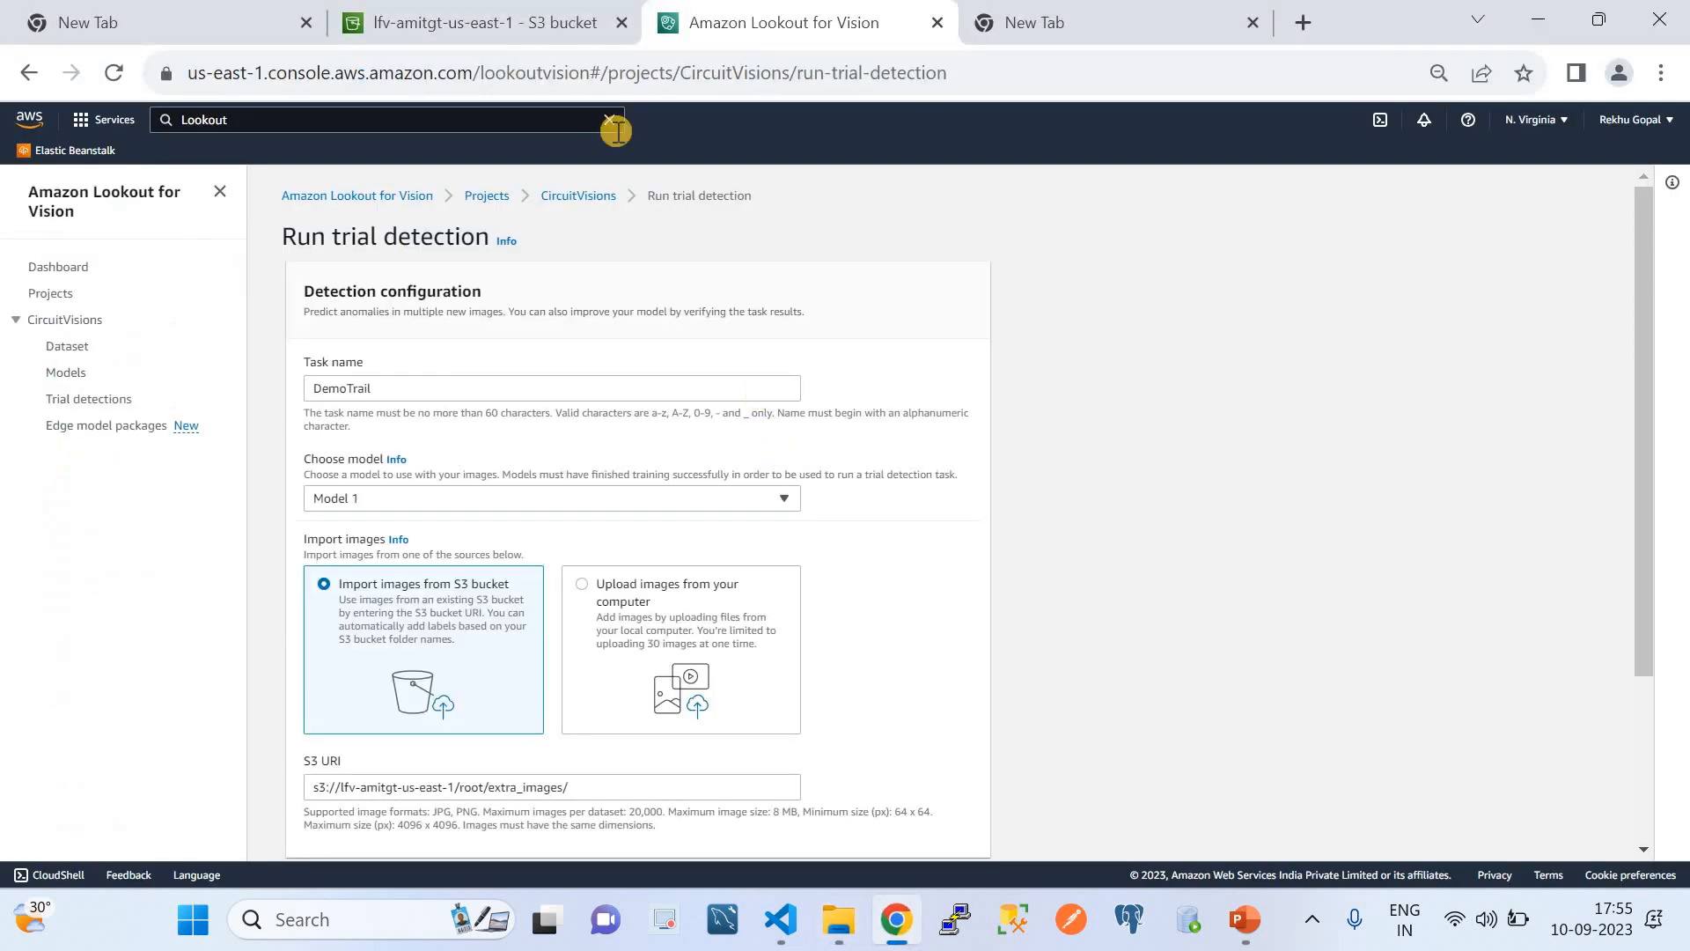
left_click(413, 25)
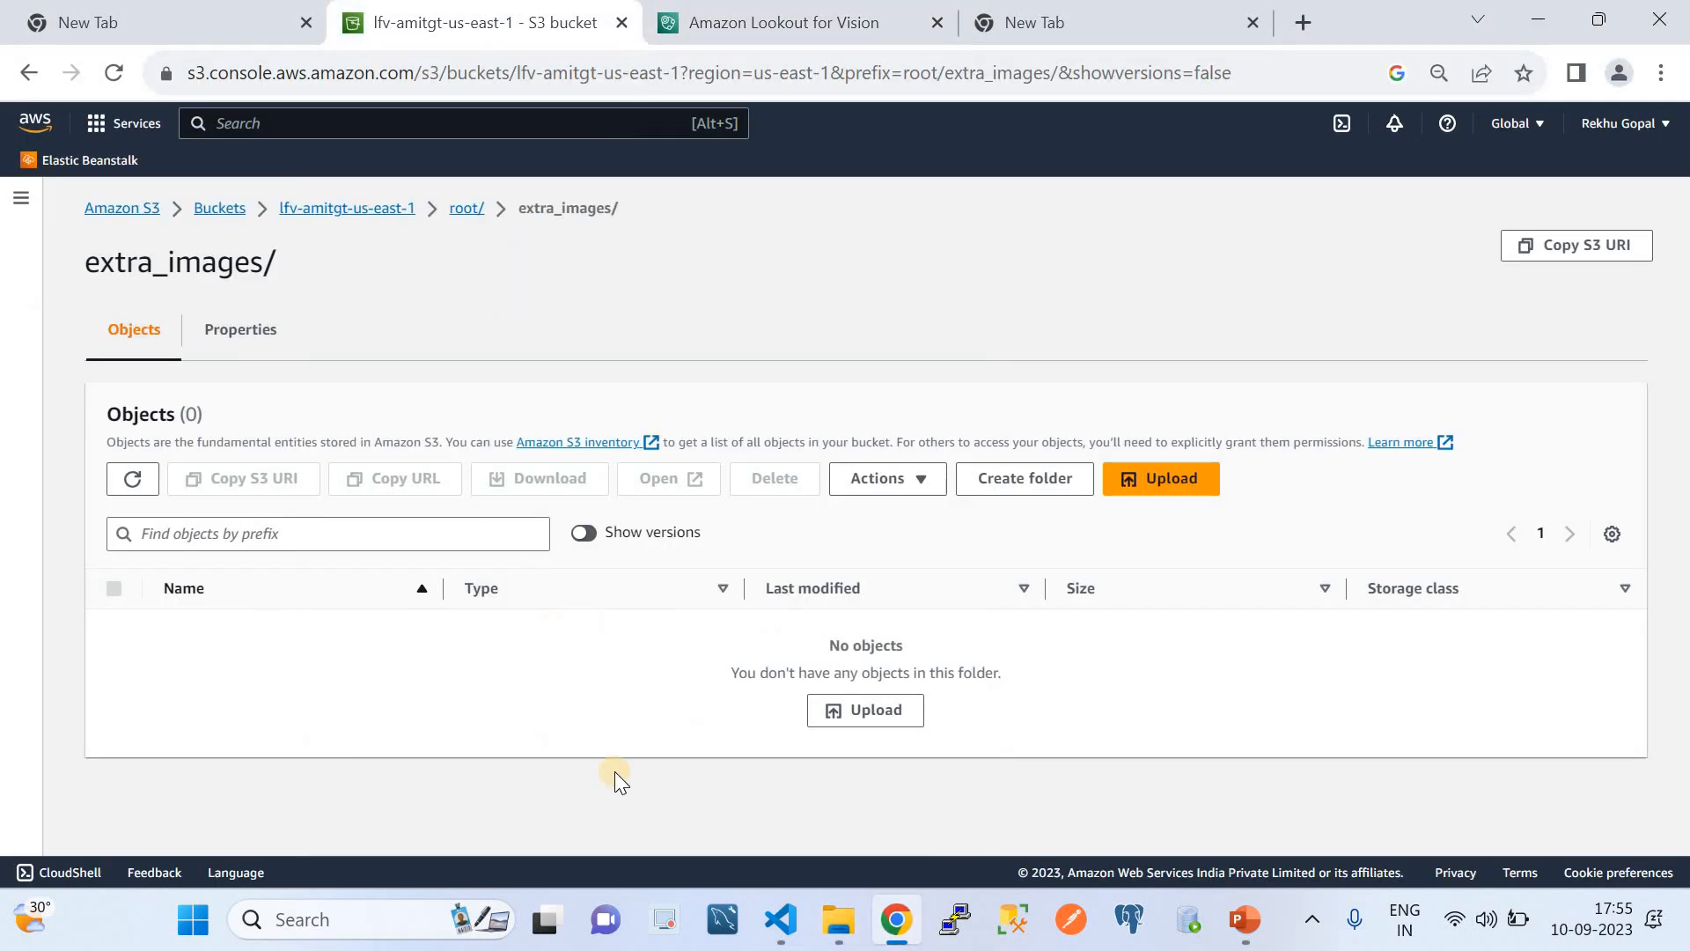
left_click(1136, 484)
left_click(725, 482)
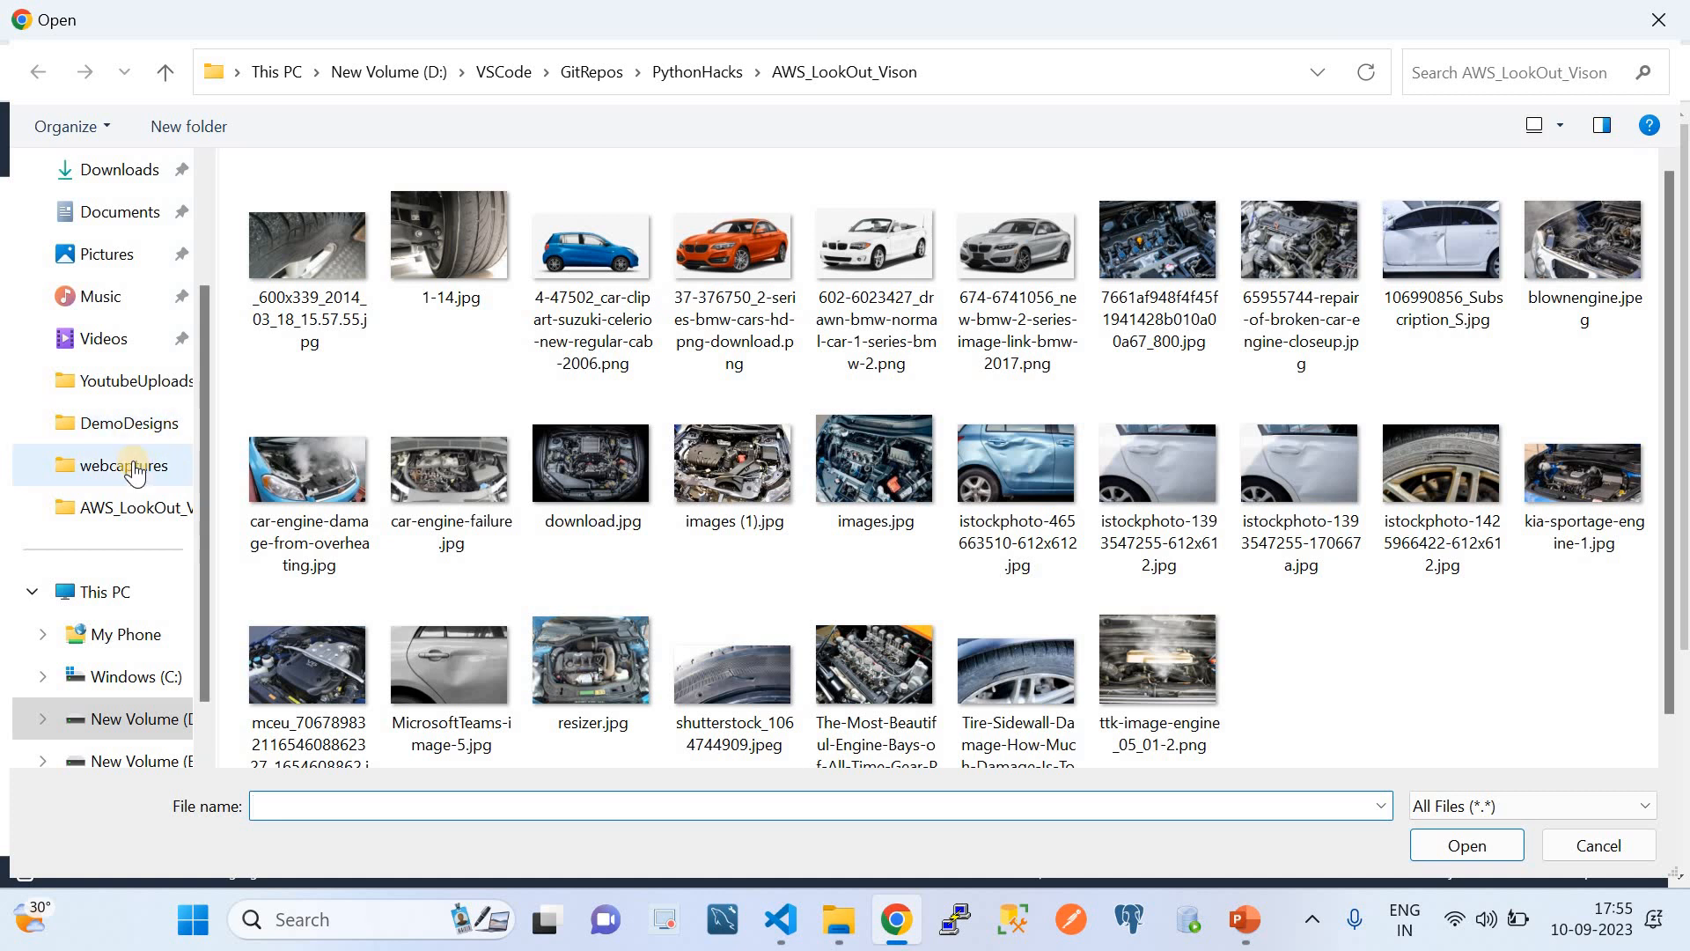
- Browse in the file picker to D:\VSCode\GitRepos\amazon-lookout-for-vision\circuitboard\extra_images
left_click(360, 71)
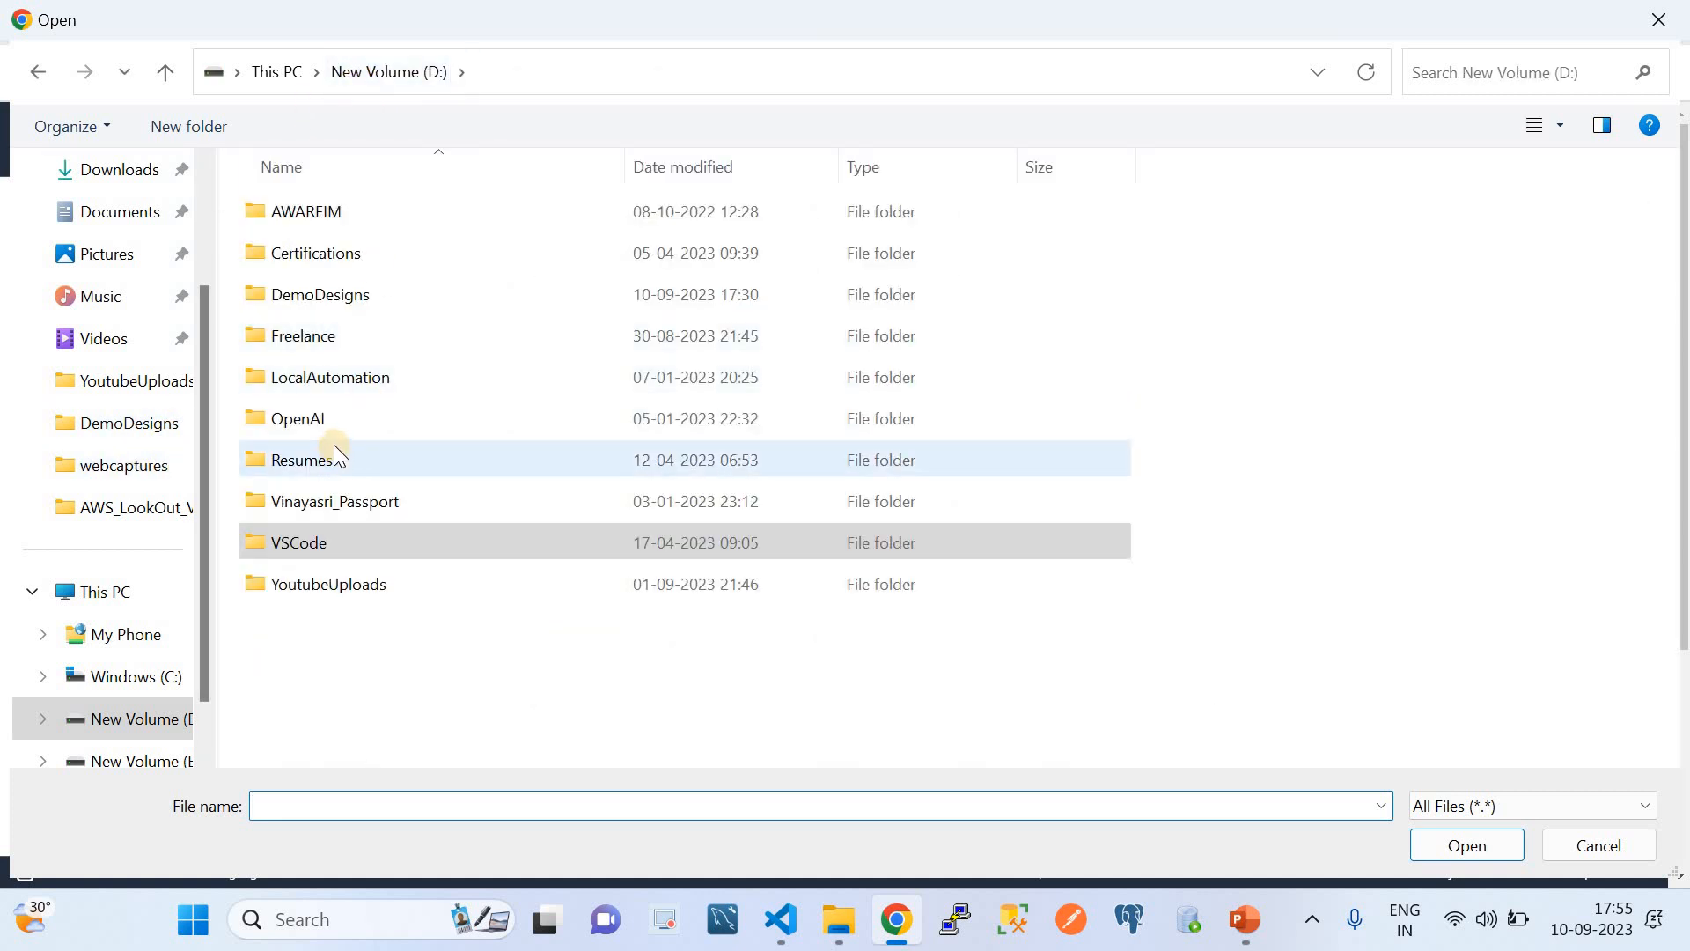
left_click(338, 538)
double_click(336, 536)
double_click(313, 252)
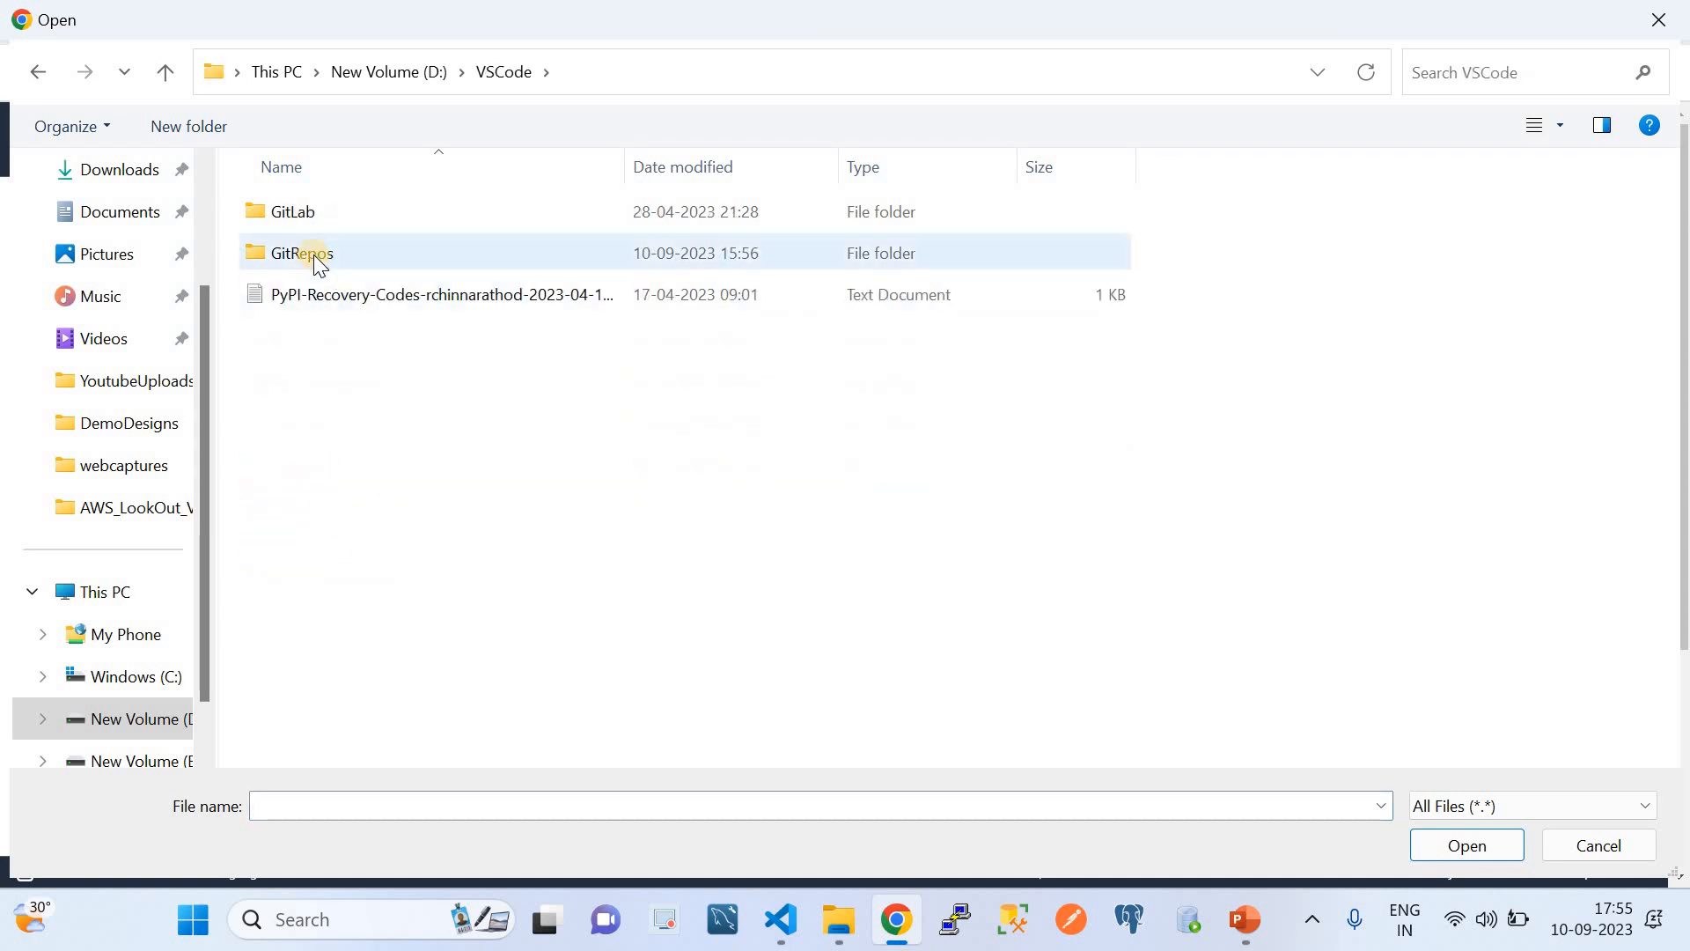
left_click(377, 537)
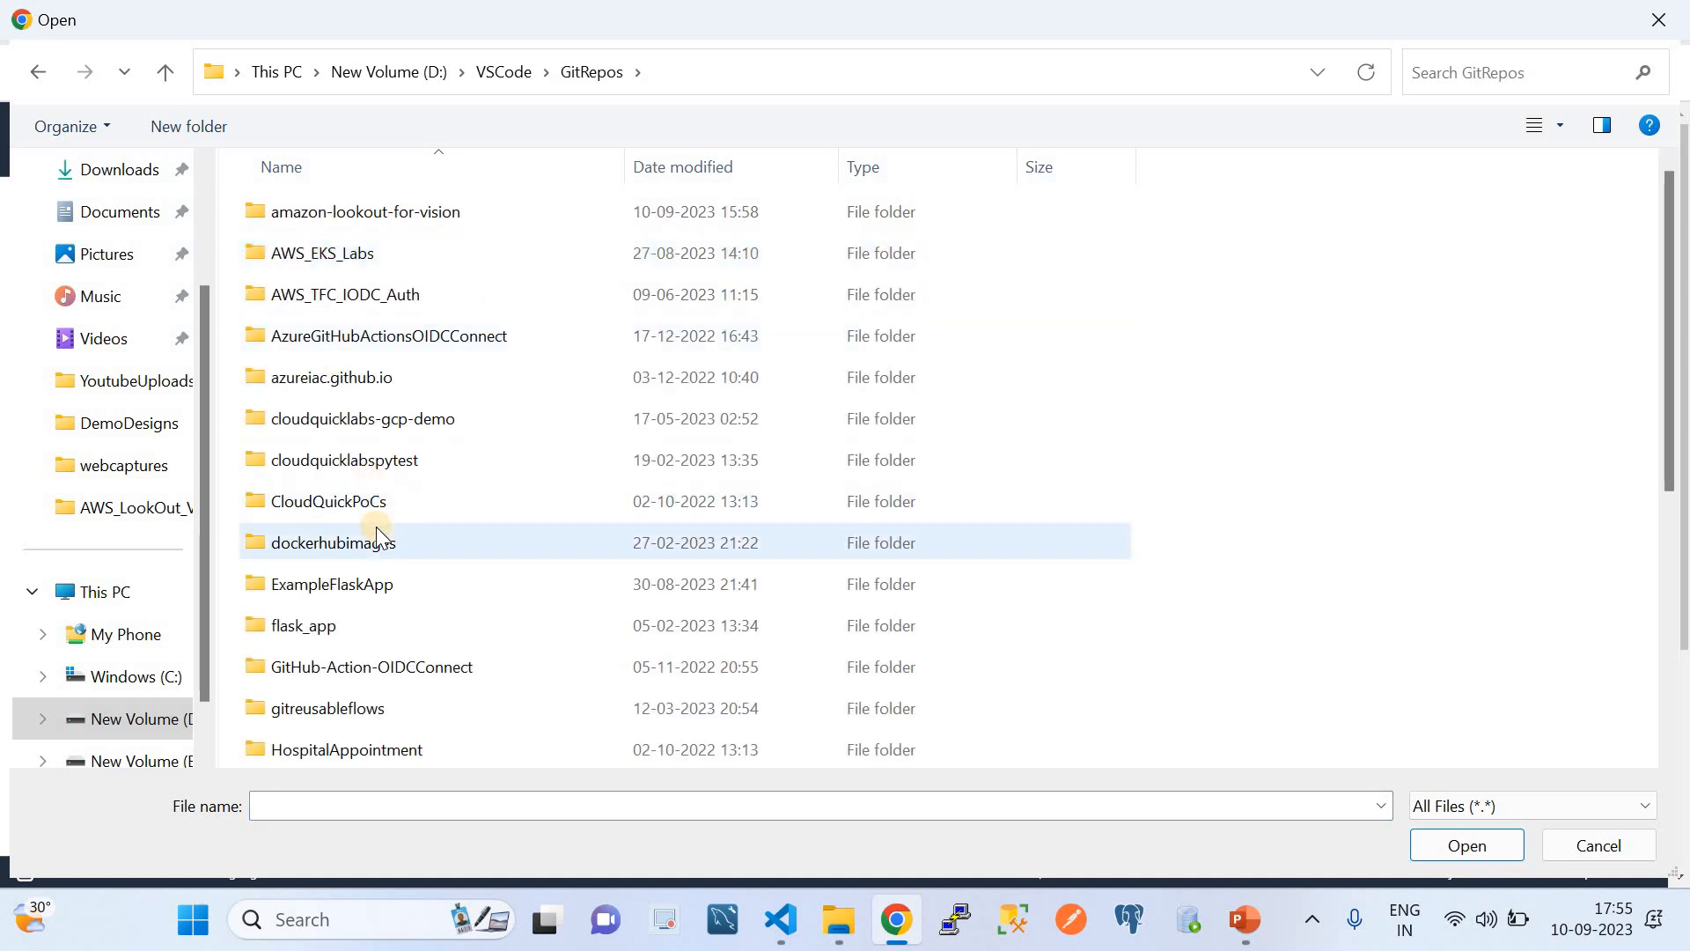
left_click(500, 75)
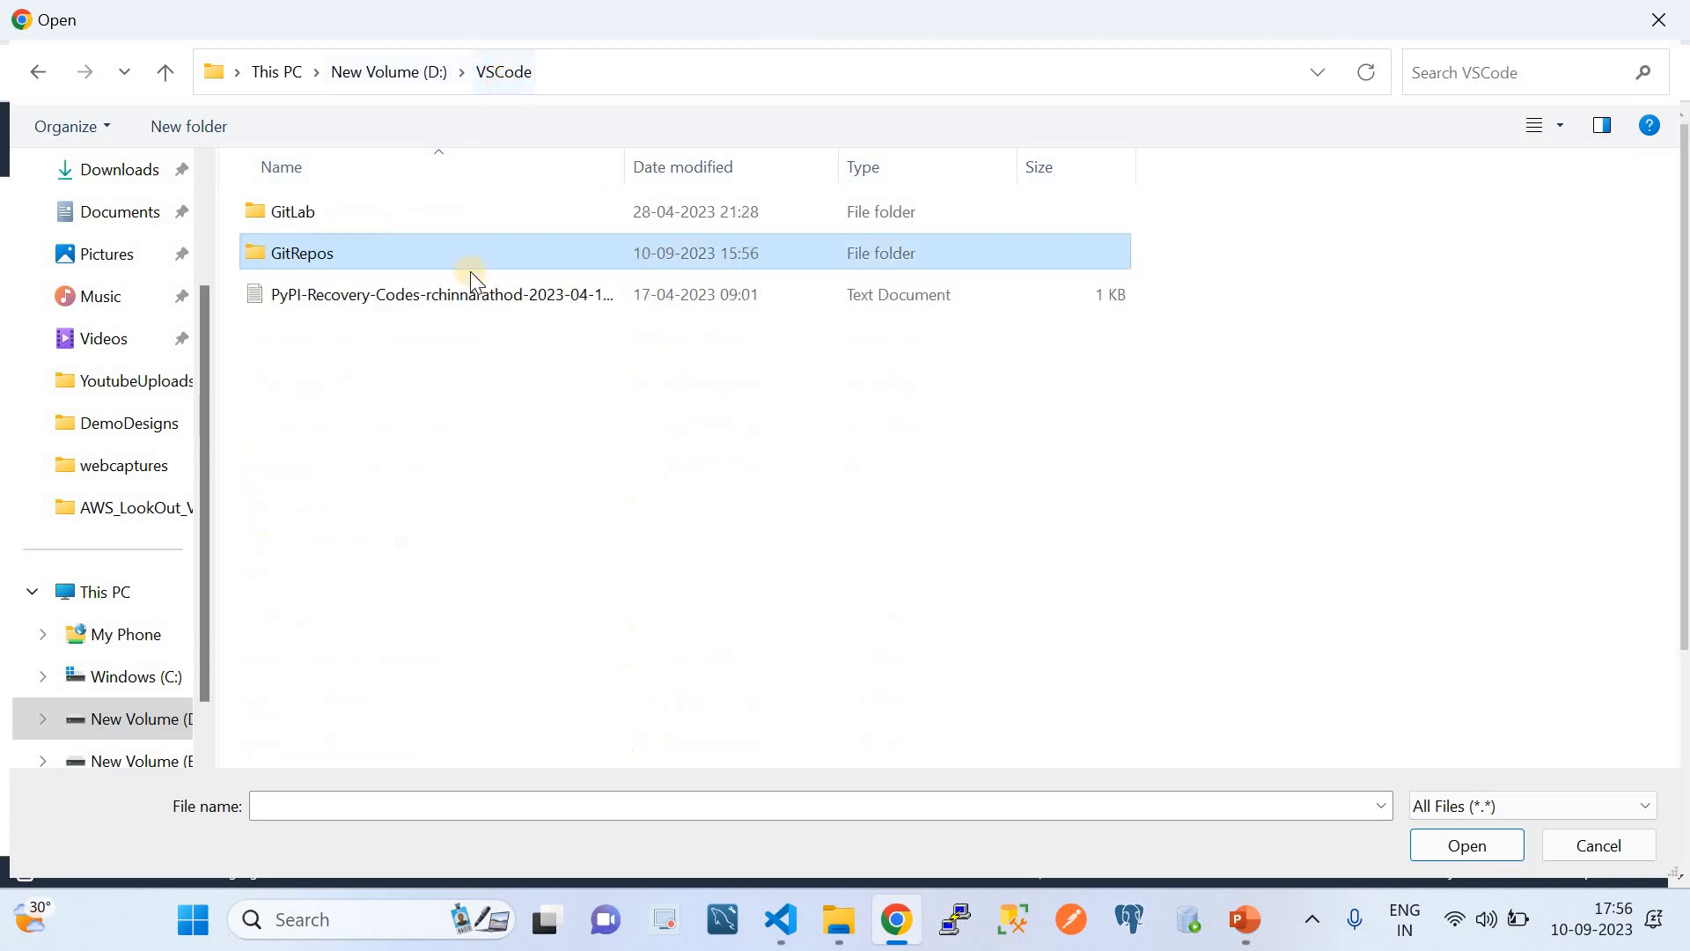
double_click(313, 254)
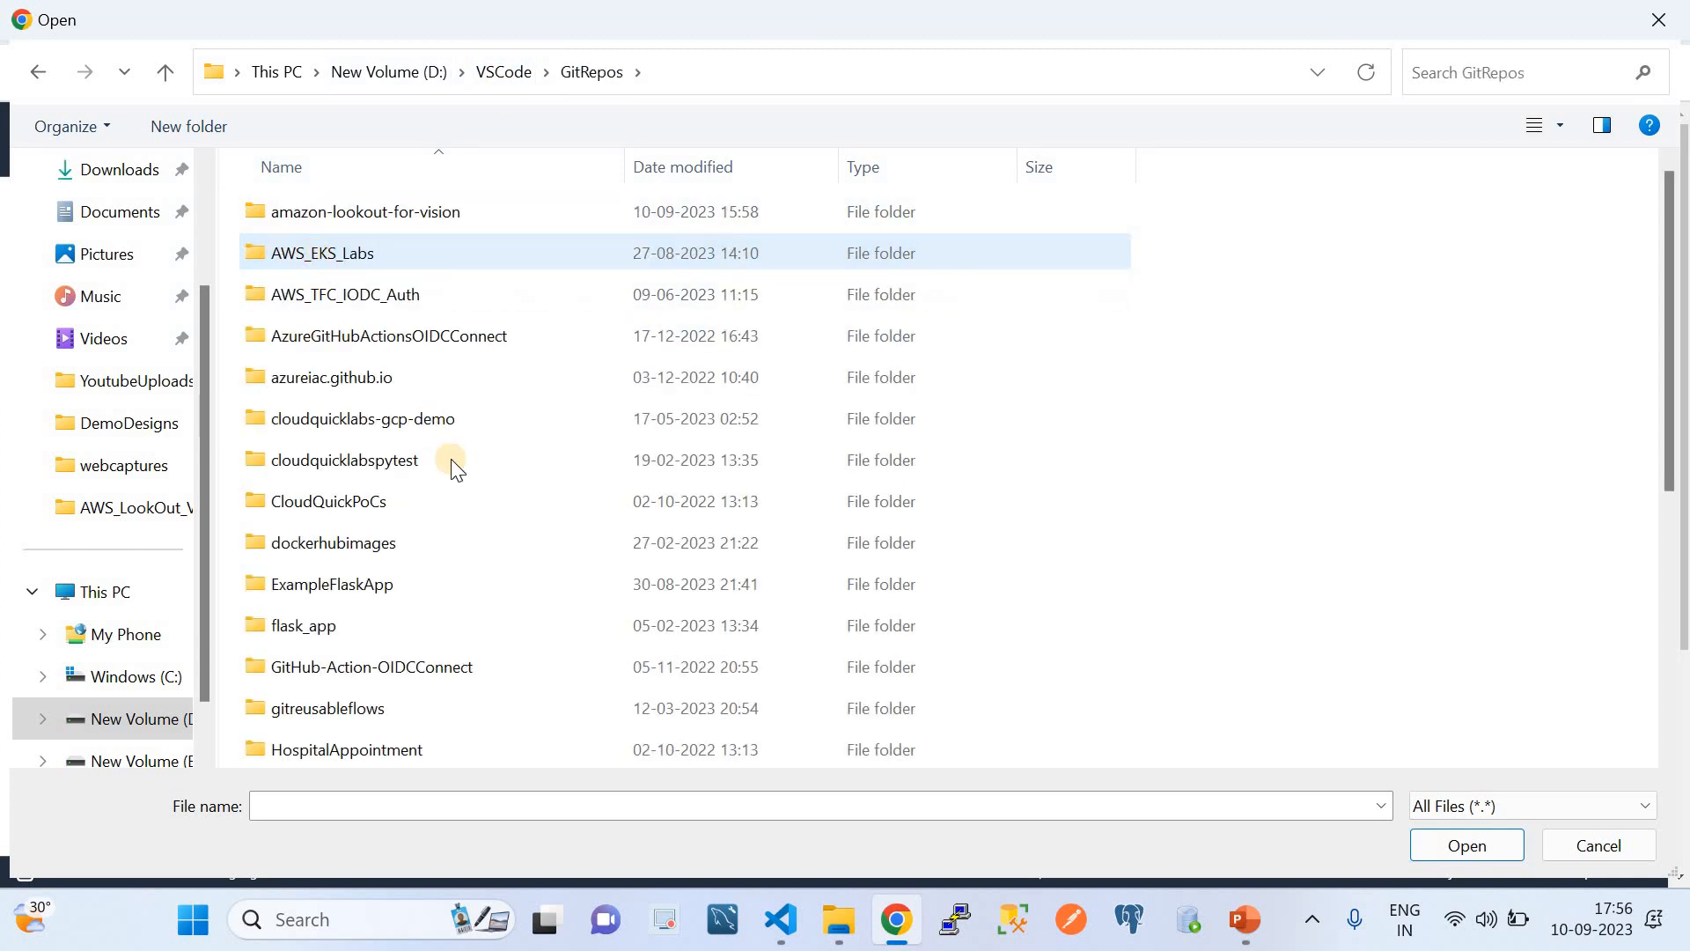
double_click(384, 216)
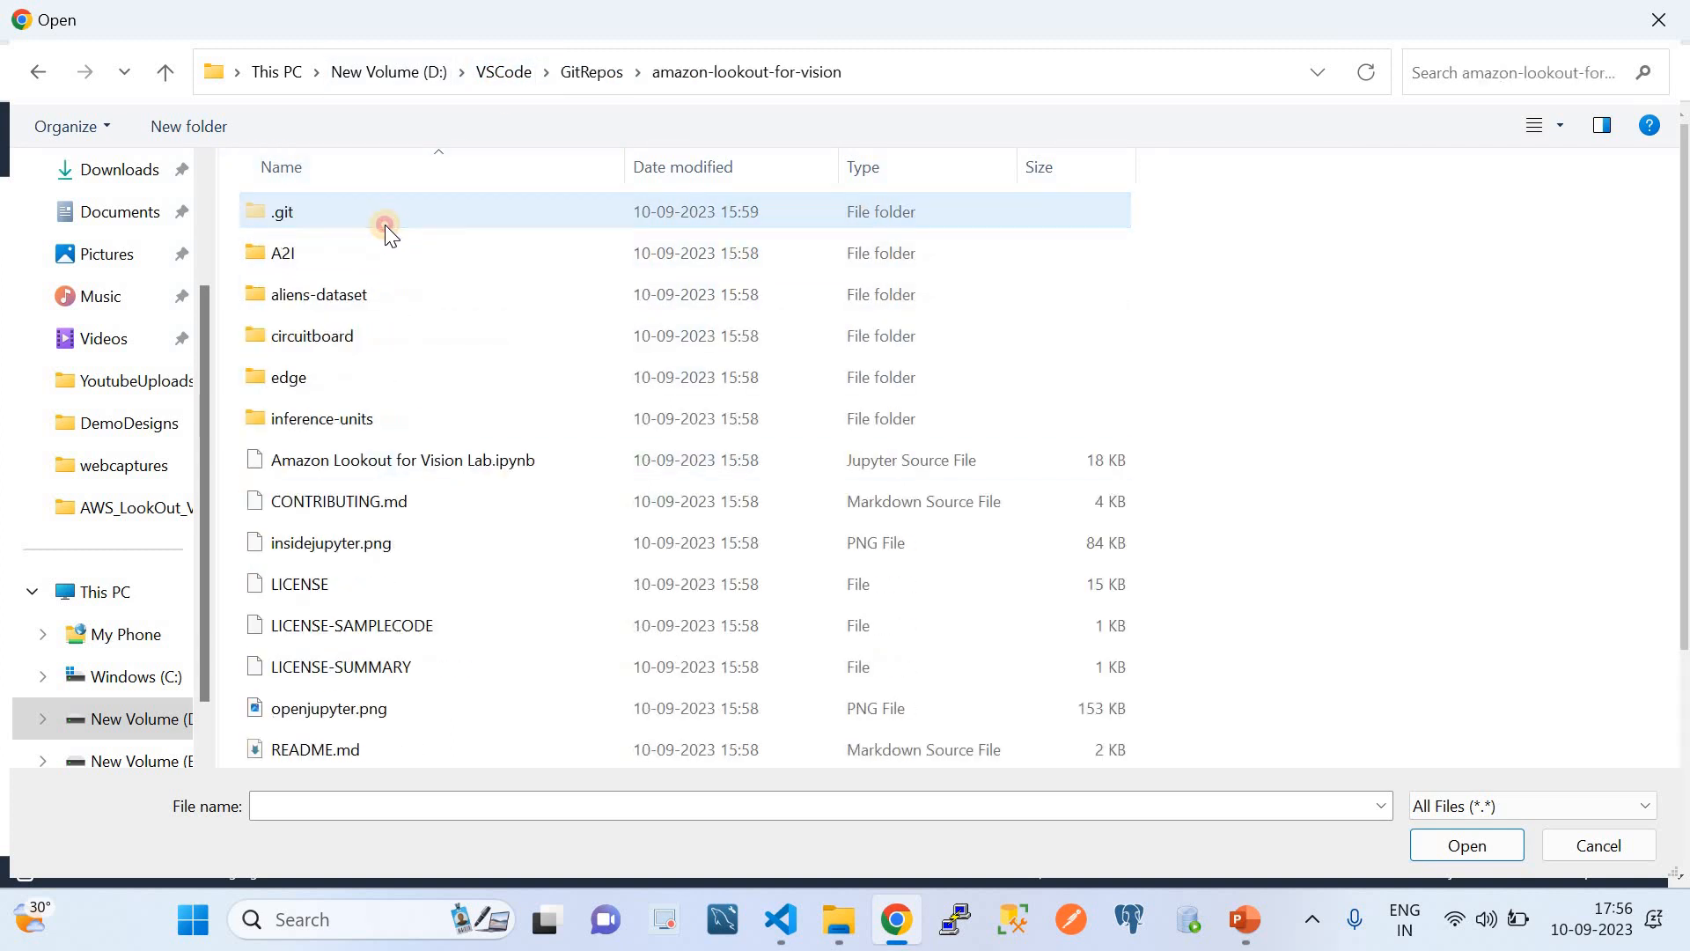
left_click(322, 346)
double_click(321, 345)
double_click(318, 225)
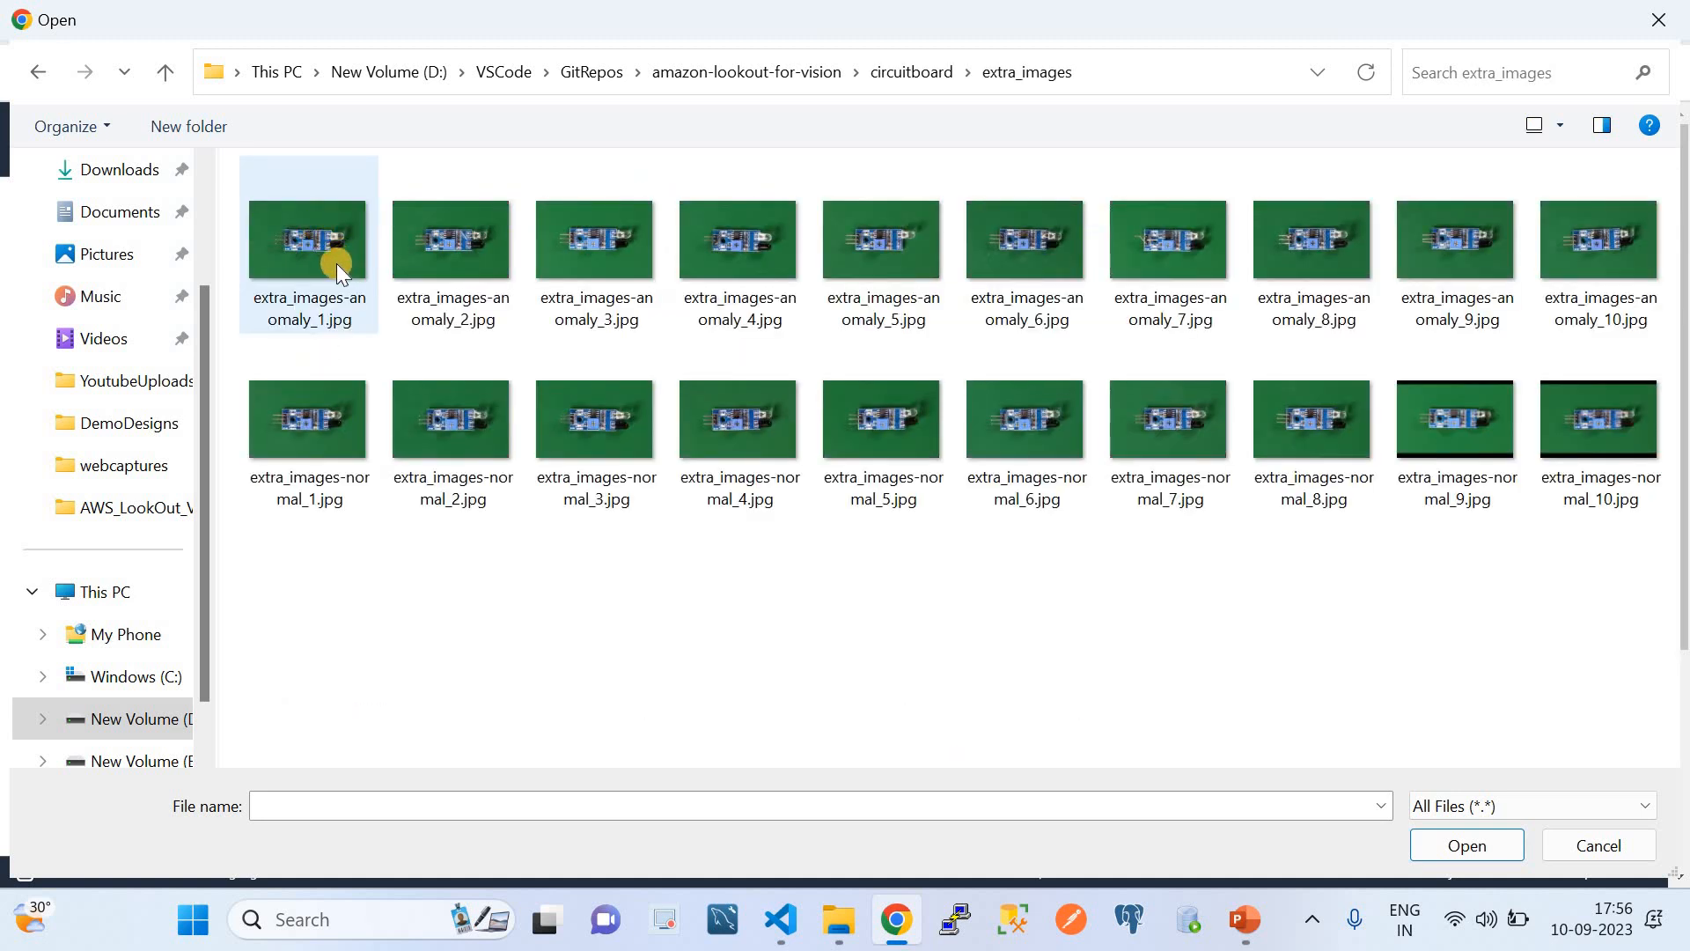
- Add extra_images-anomaly_1.jpg, extra_images-anomaly_2.jpg and extra_images-anomaly_3.jpg and upload them to s3://lfv-amitgt-us-east-1/root/extra_images/
left_click(337, 262)
left_click(428, 268, "ctrl")
left_click(585, 268, "ctrl")
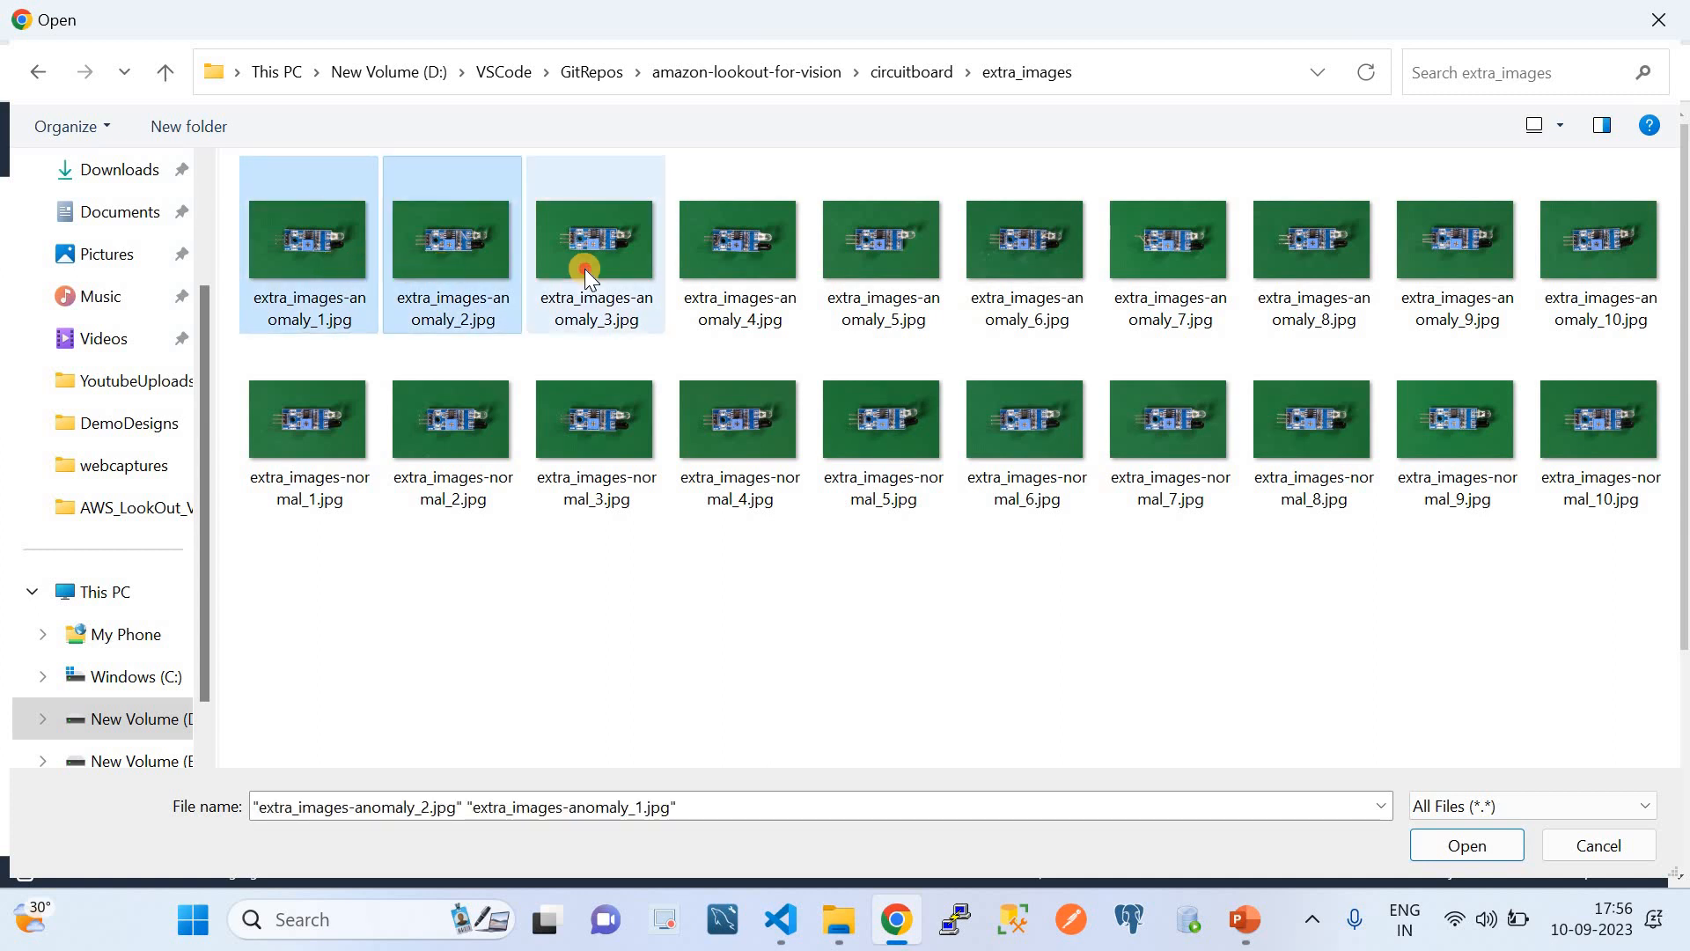
left_click(1456, 842)
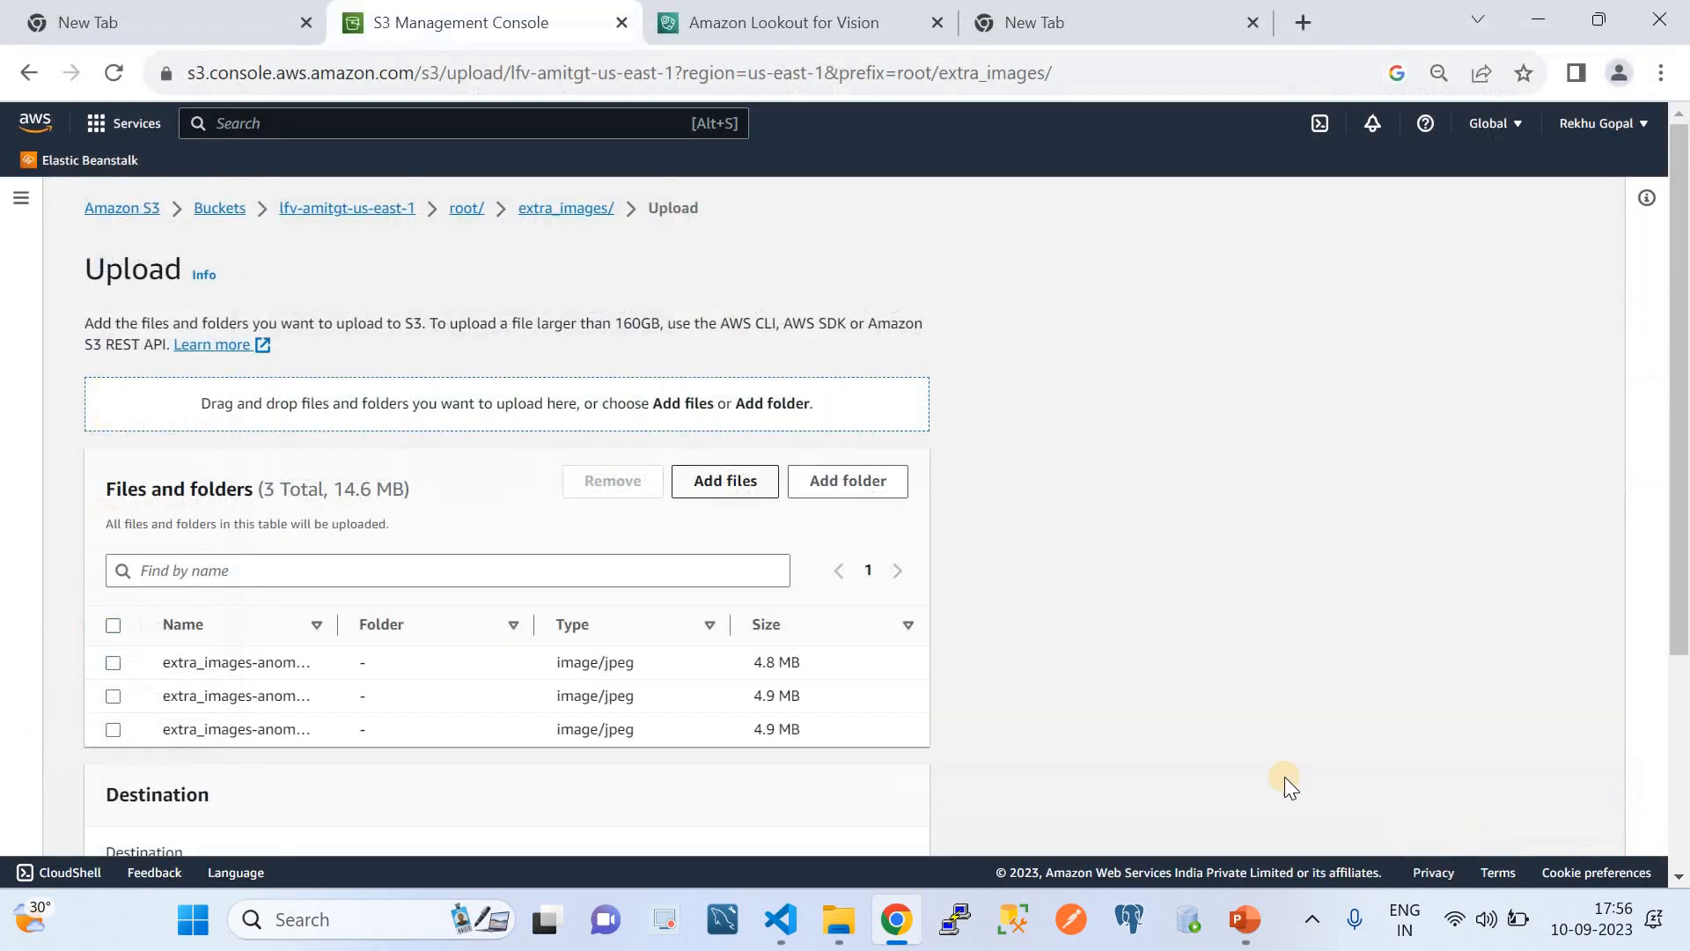
scroll(903, 656, "down", 3)
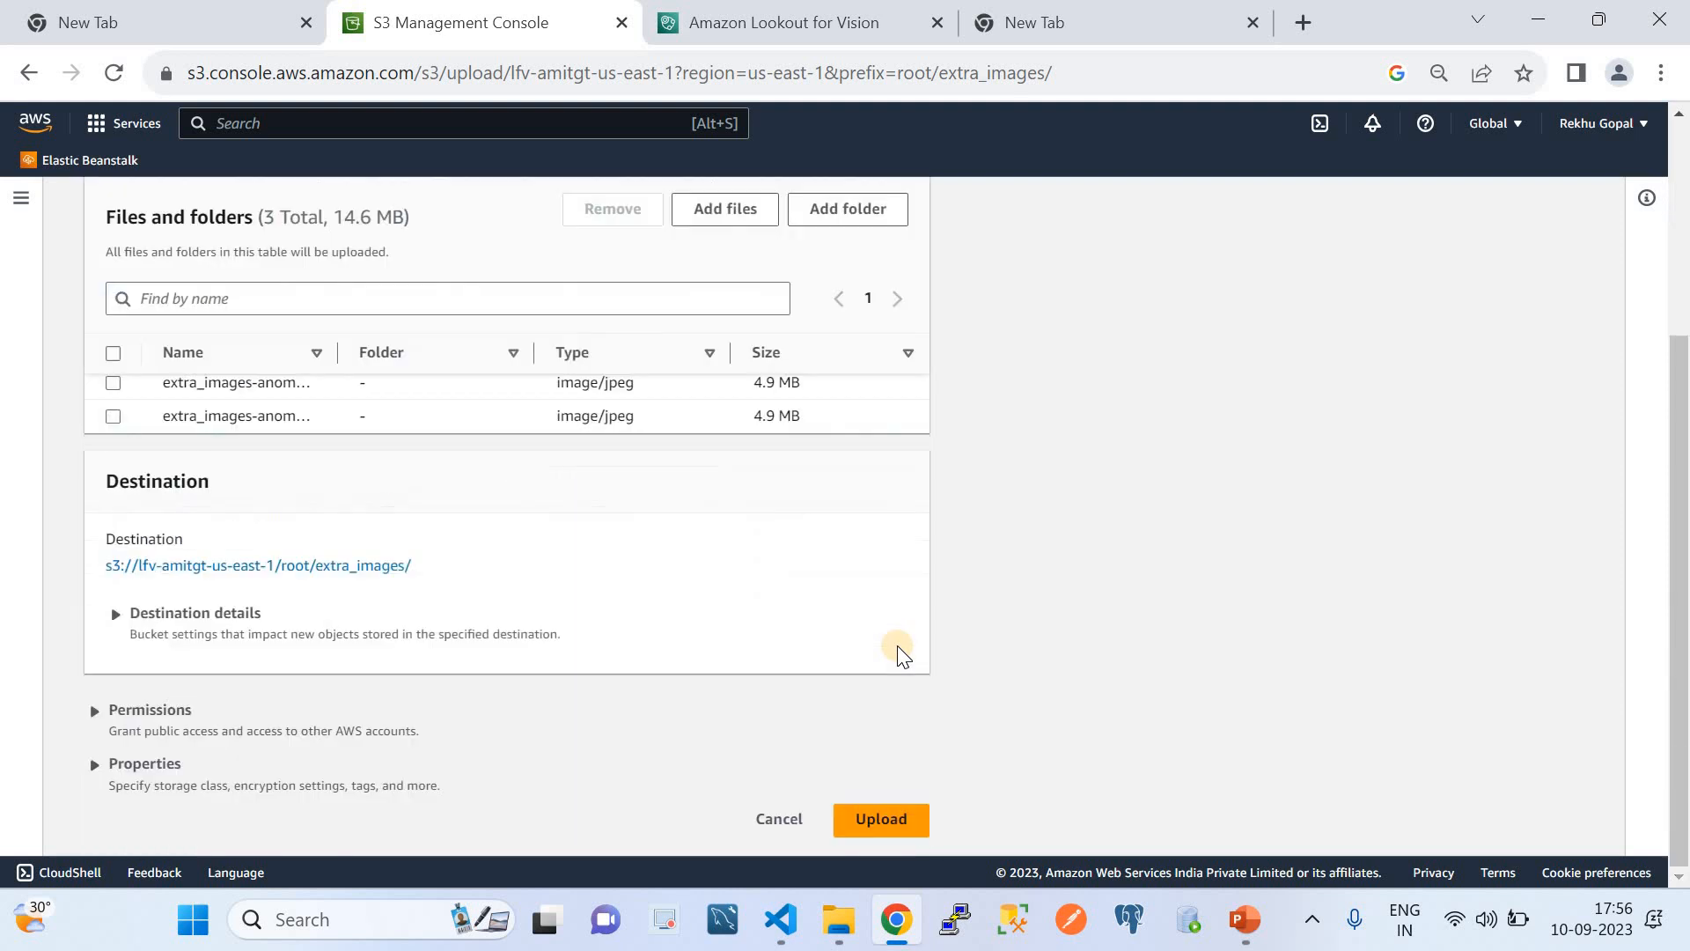
left_click(861, 823)
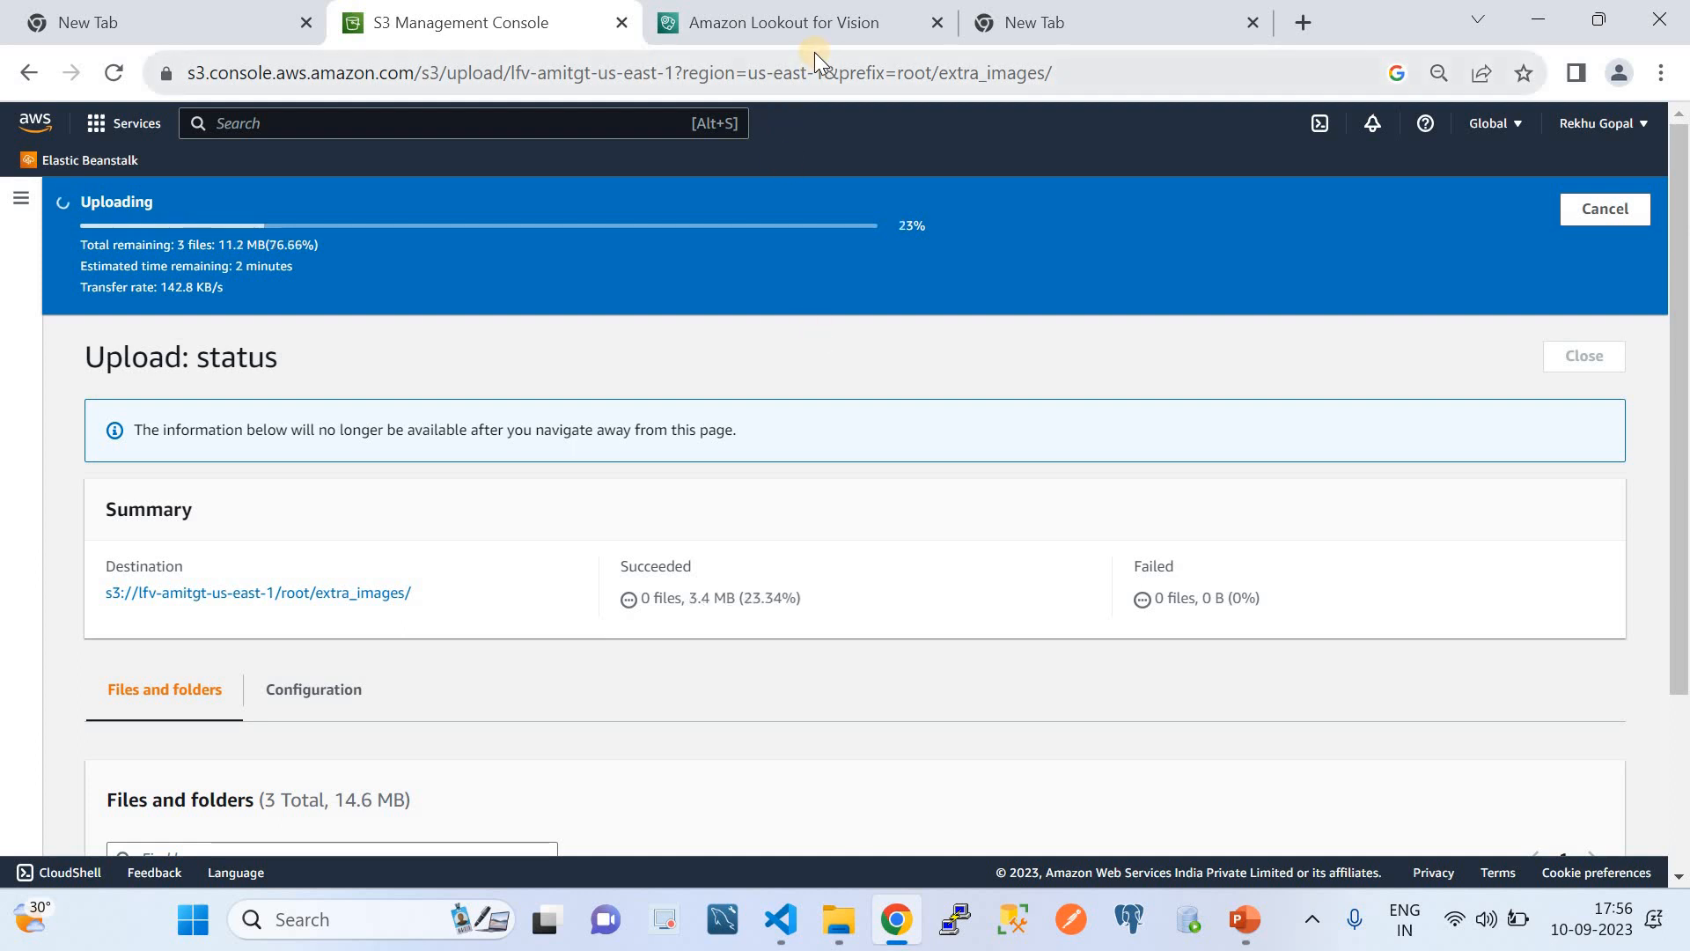
- Review the trial detection form in Lookout for Vision and check the upload status of the three images in S3
left_click(796, 30)
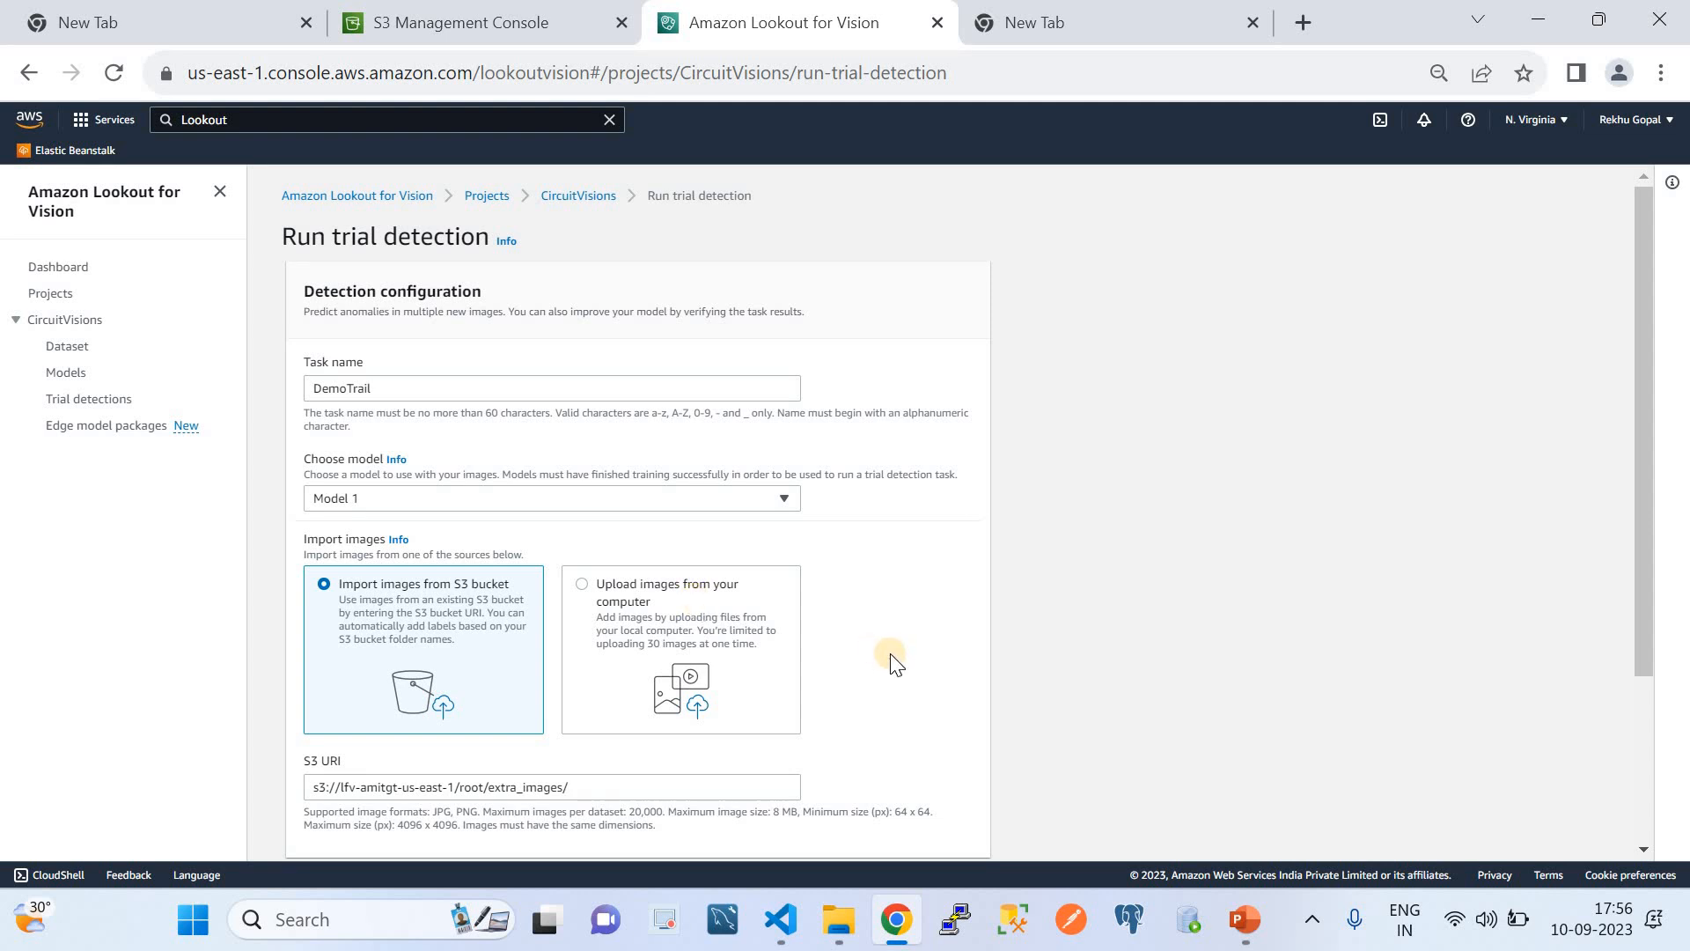
scroll(890, 653, "down", 3)
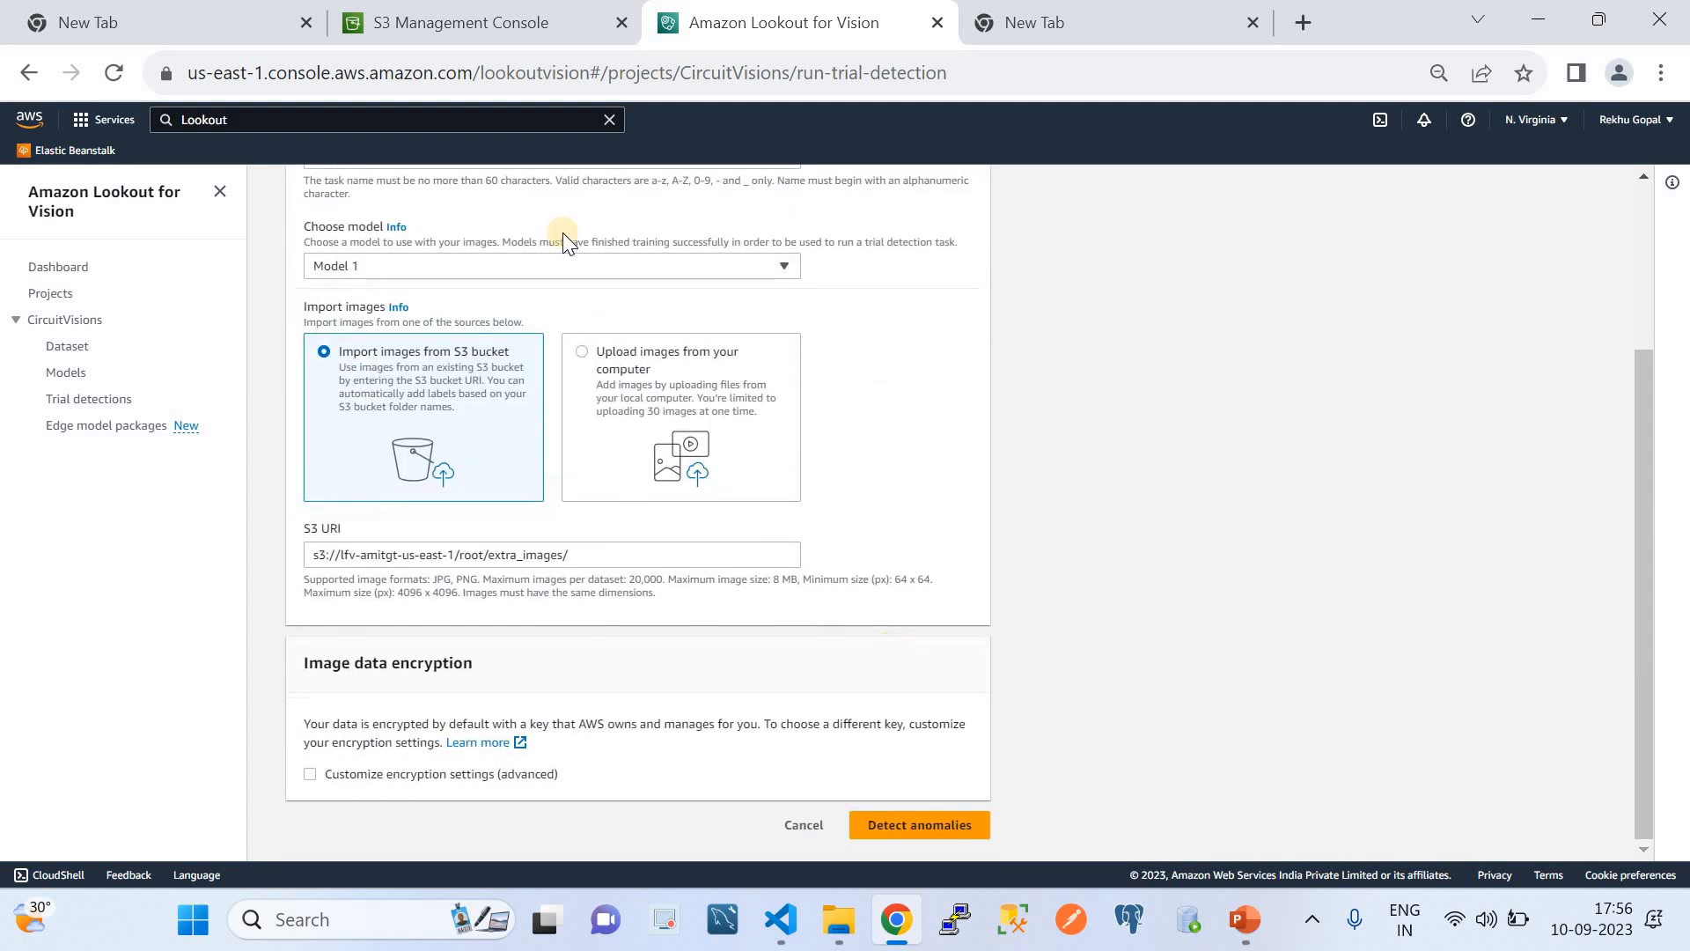
left_click(433, 11)
scroll(523, 528, "down", 2)
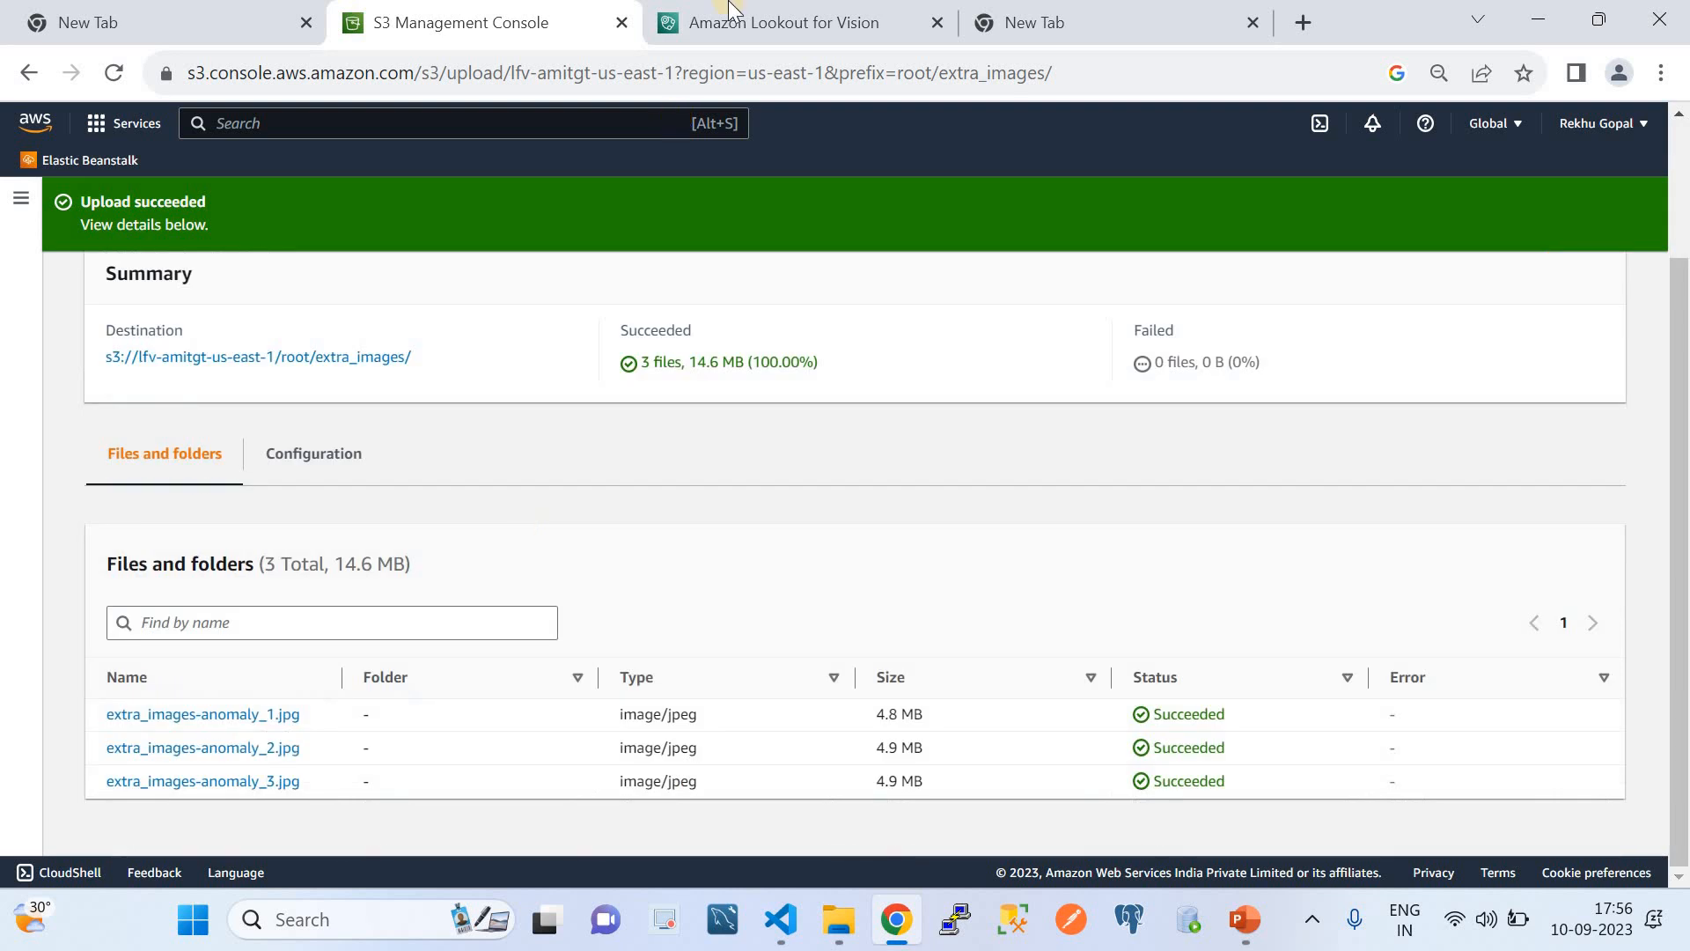
- Return to Lookout for Vision and run the DemoTrail anomaly detection on the uploaded extra images
left_click(730, 11)
left_click(936, 823)
left_click(1014, 590)
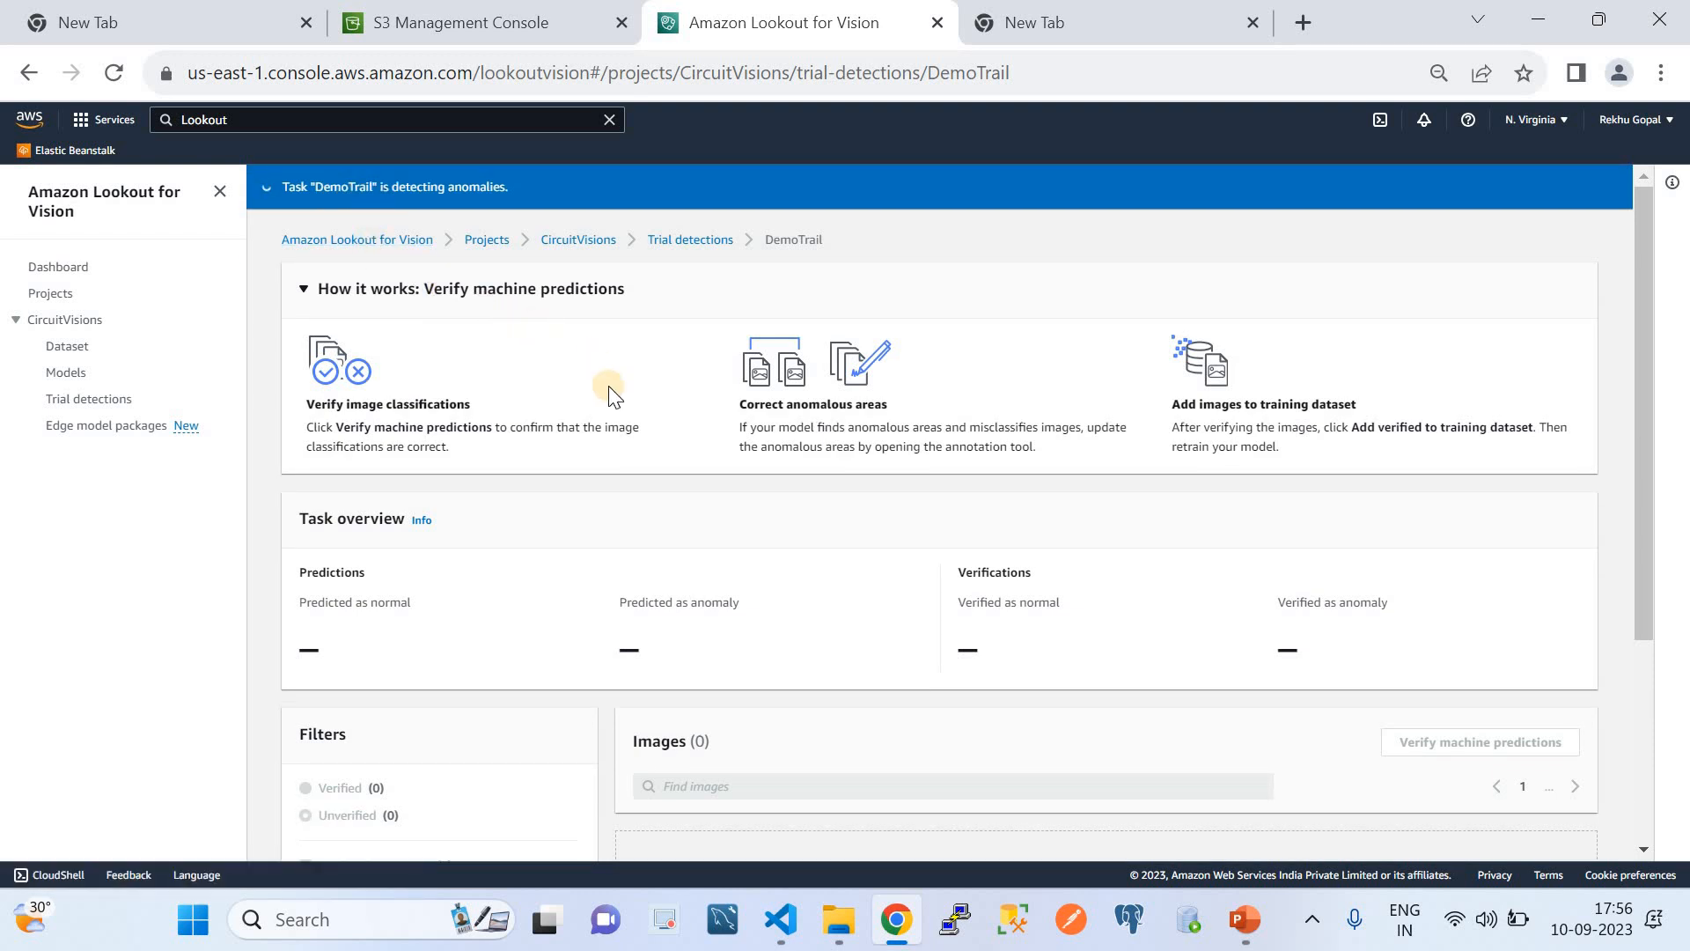
scroll(614, 396, "down", 3)
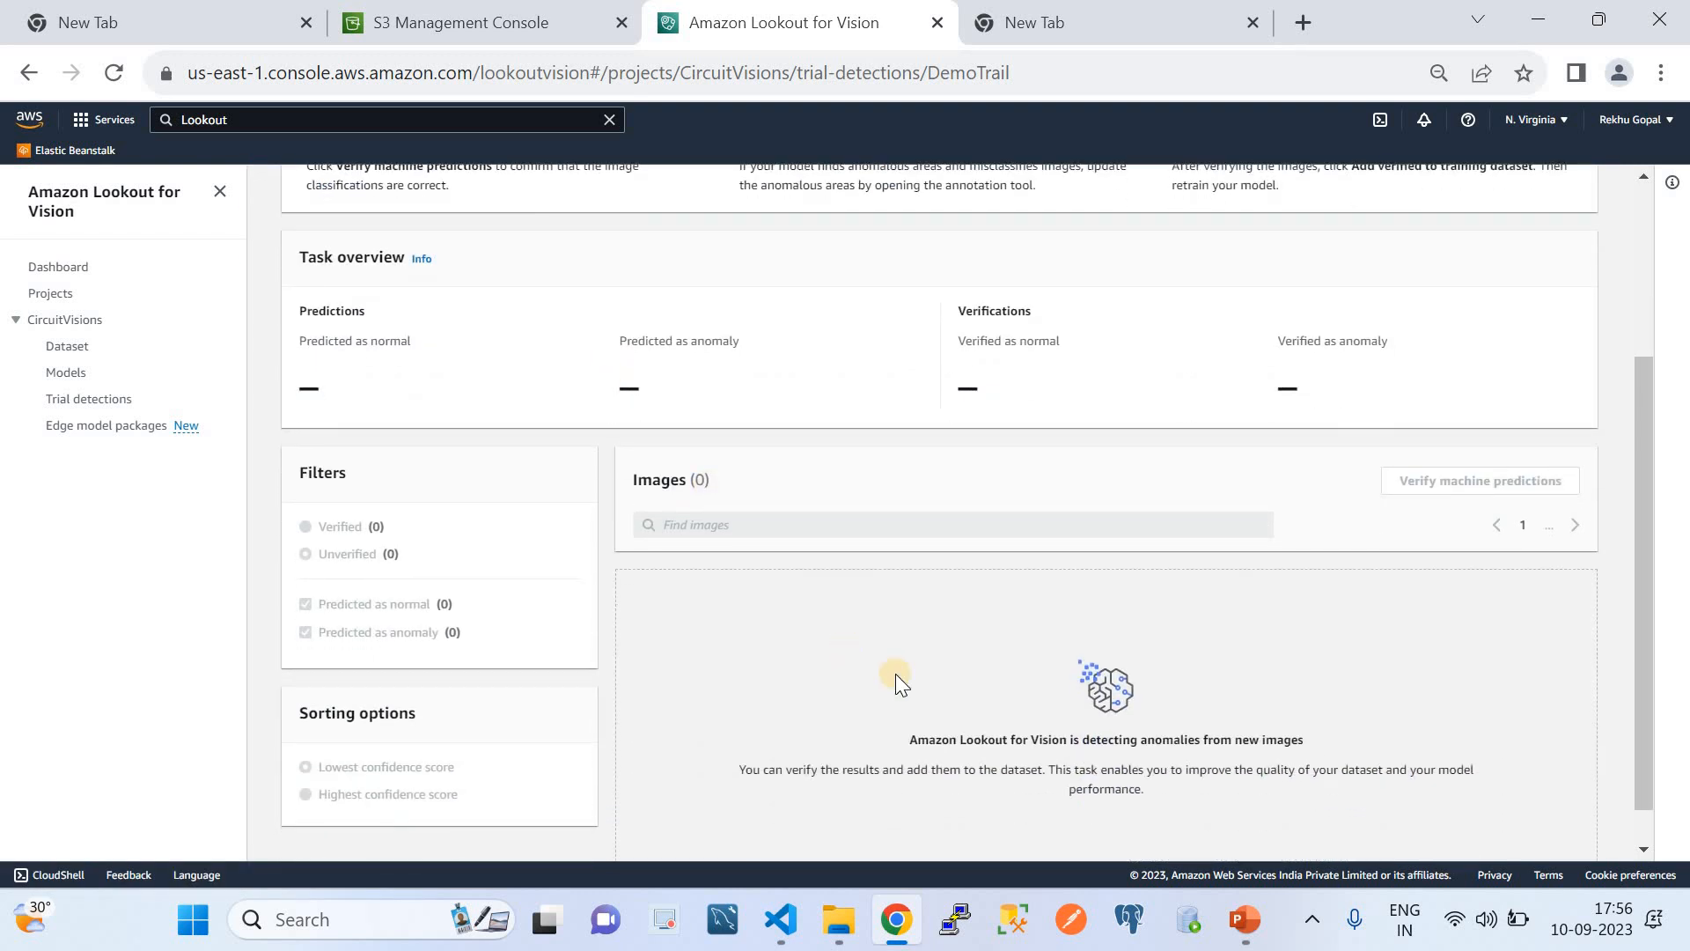
- Switch to VS Code, collapse the extra_images folder and expand the normal folder inside circuitboard's train folder
left_click(791, 922)
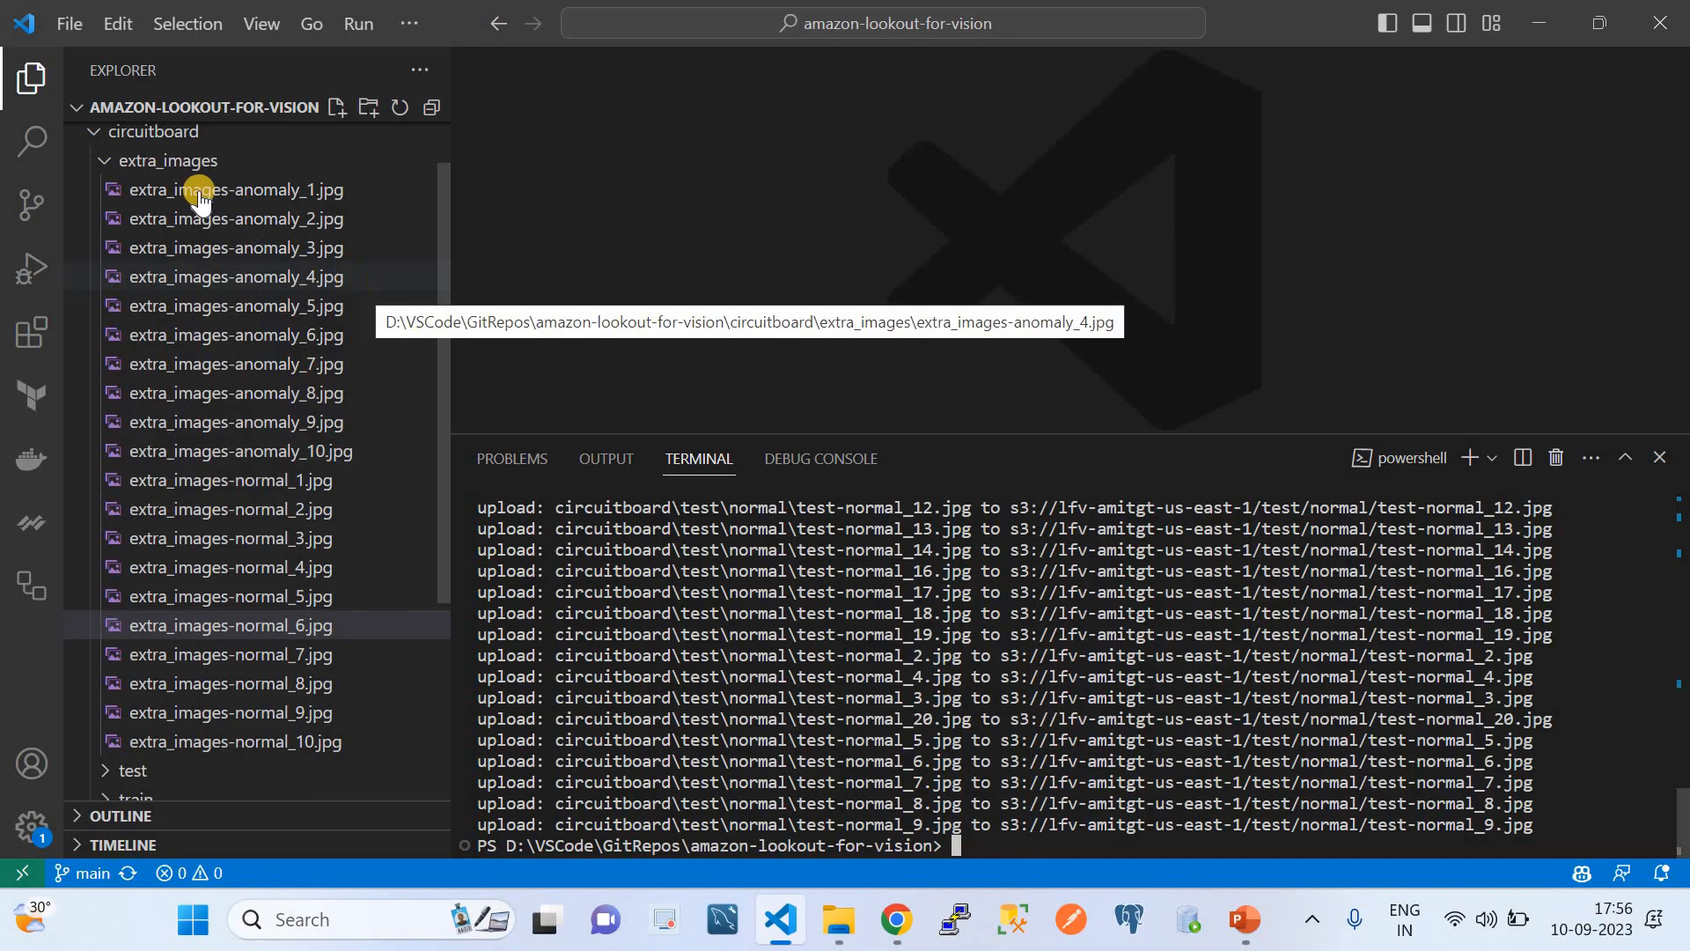
left_click(109, 163)
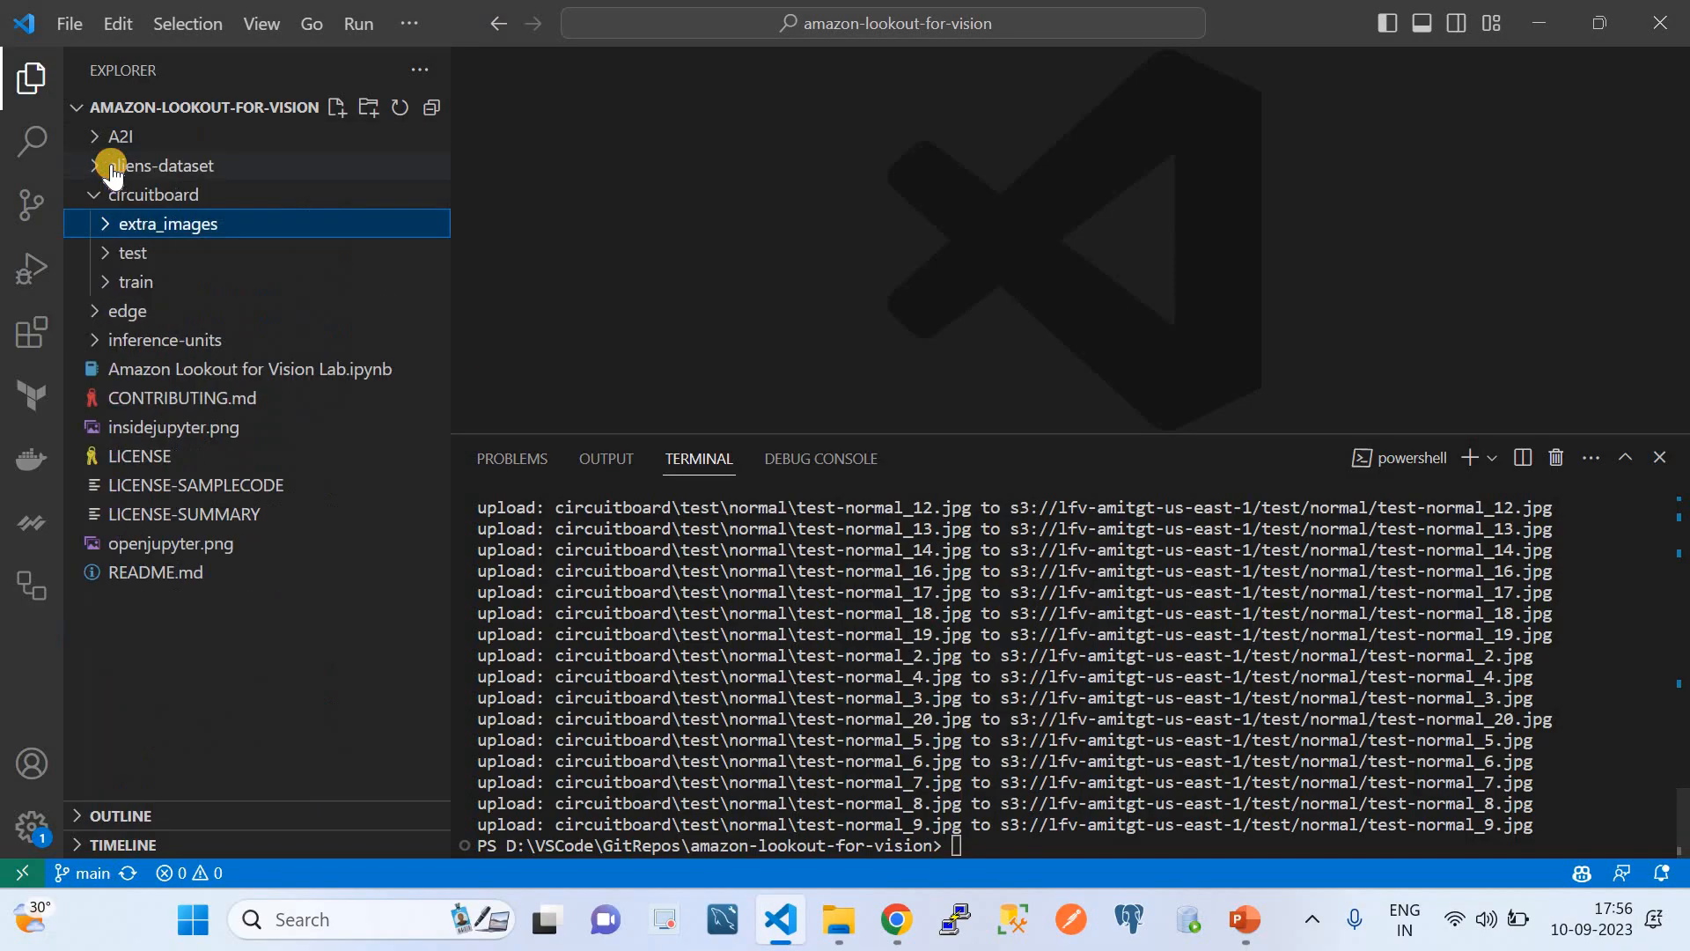
left_click(105, 283)
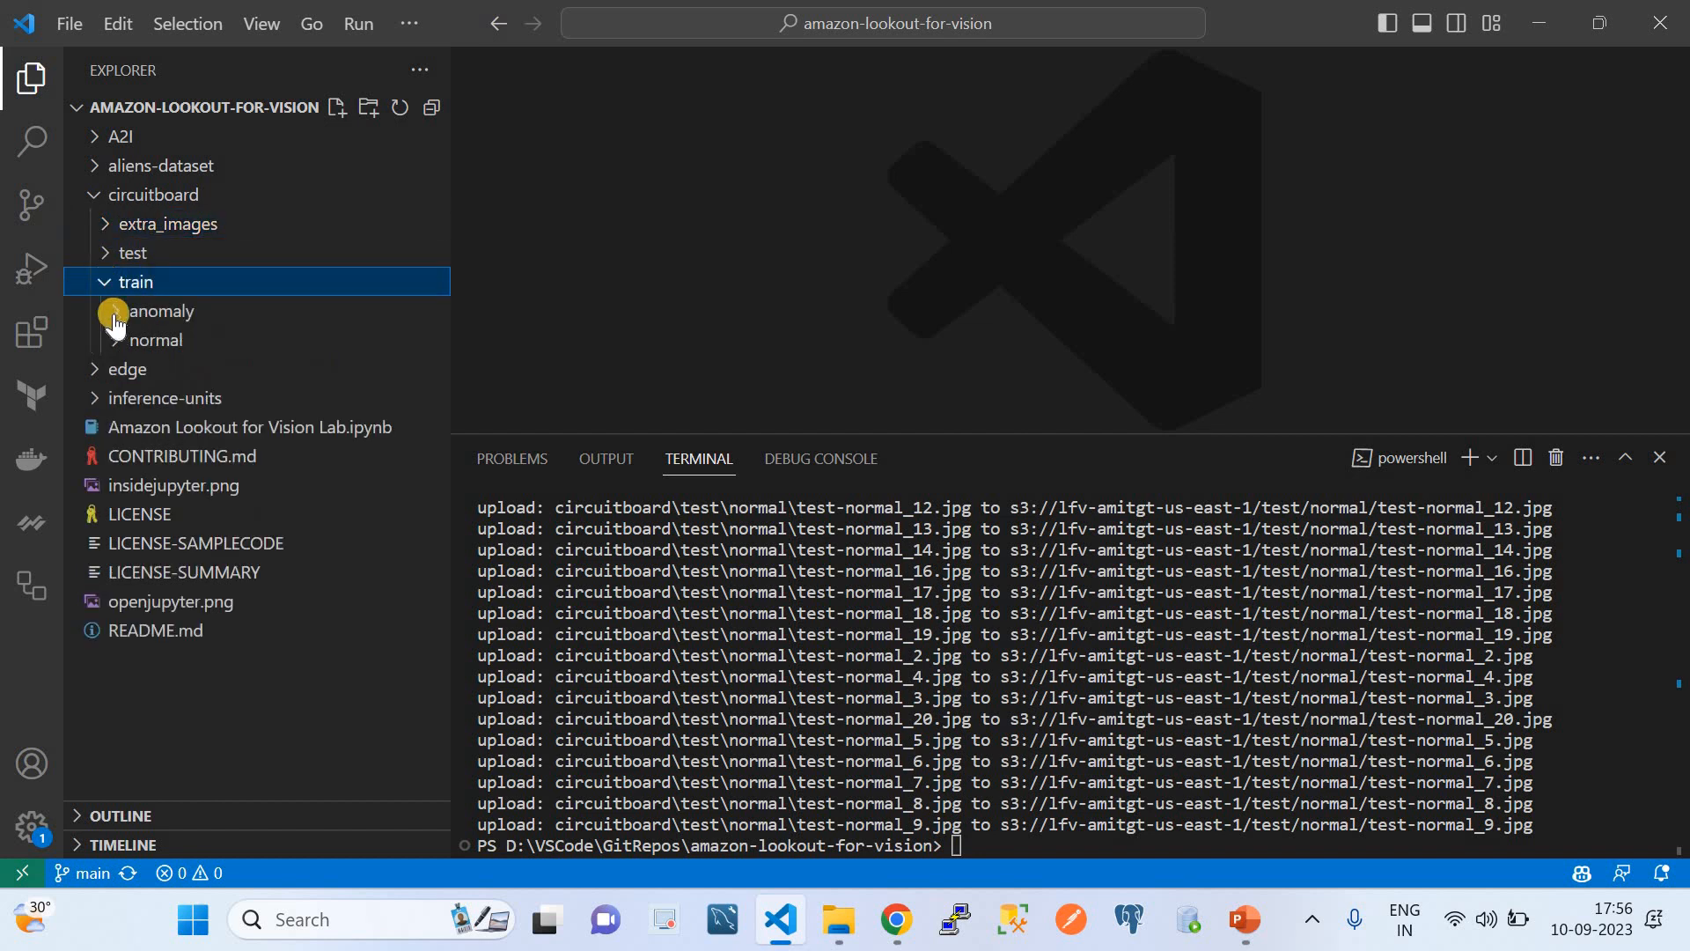
left_click(120, 343)
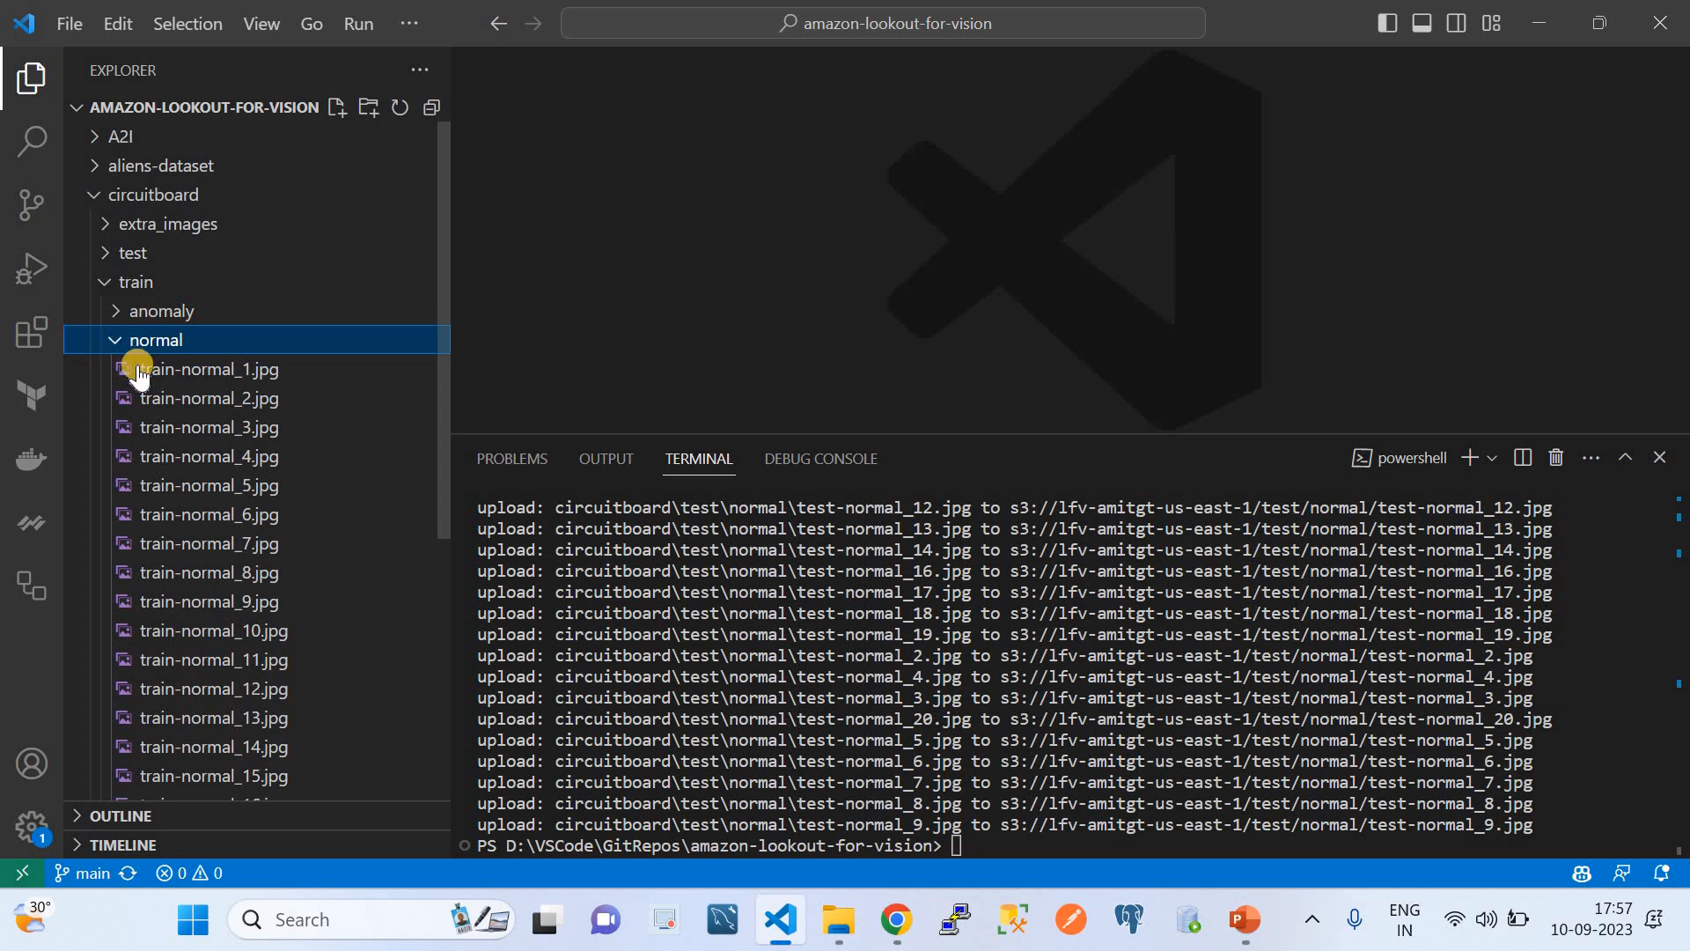
- View the training images train-normal_1.jpg, train-normal_2.jpg and train-normal_4.jpg
left_click(156, 378)
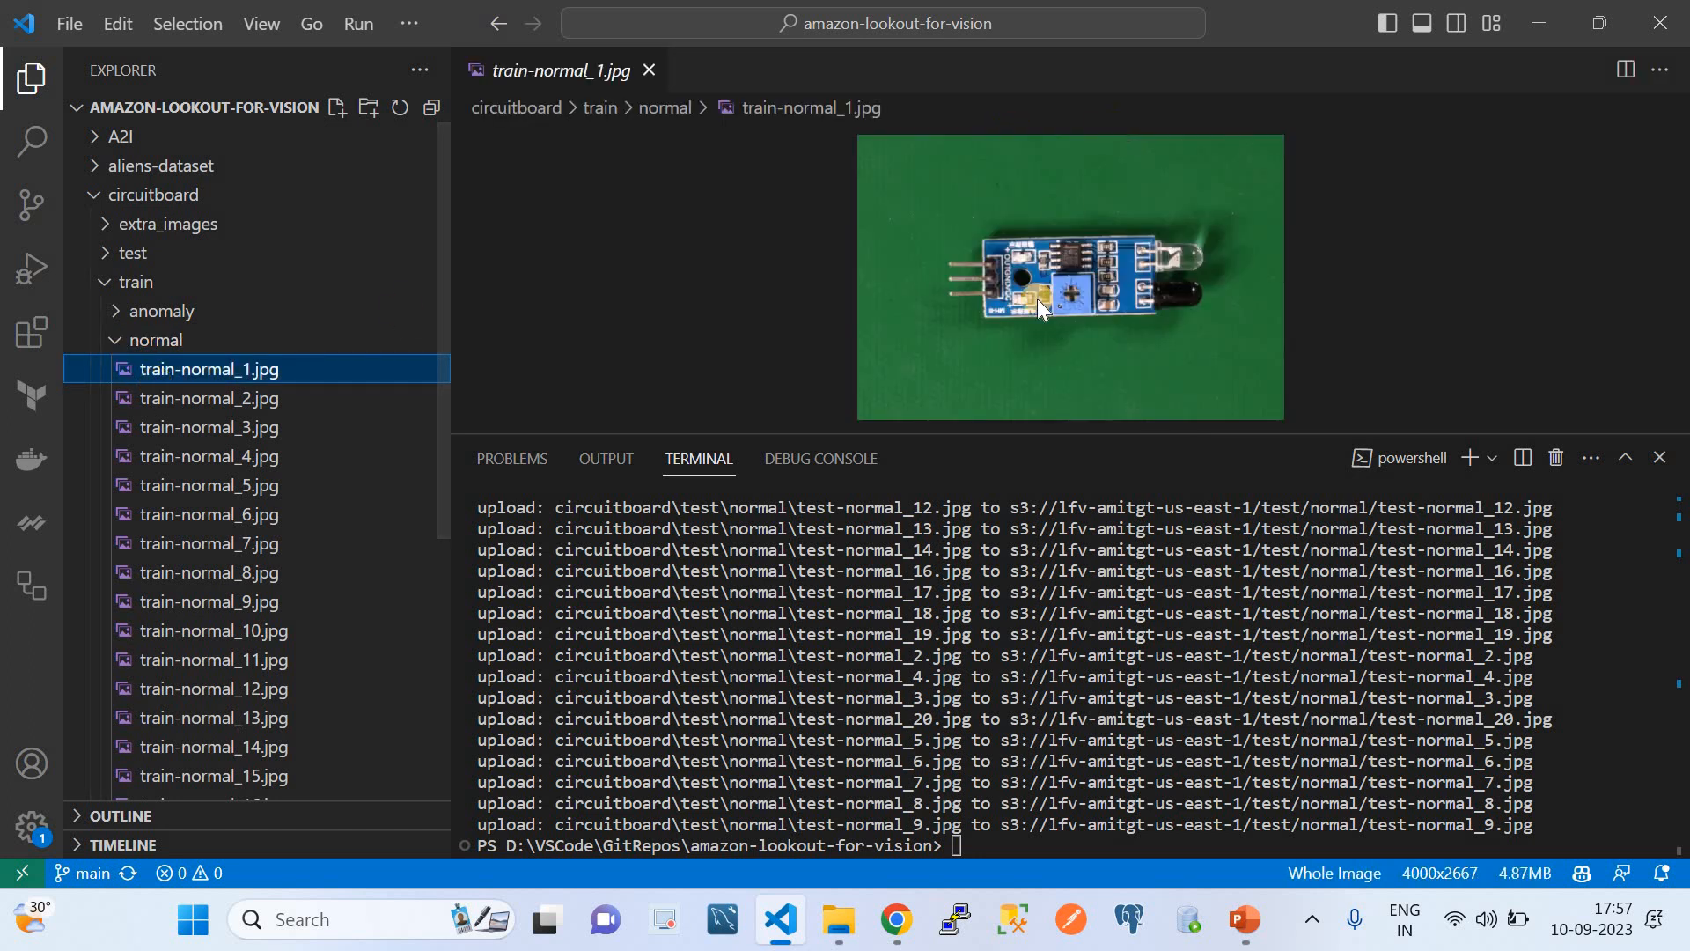
left_click(289, 405)
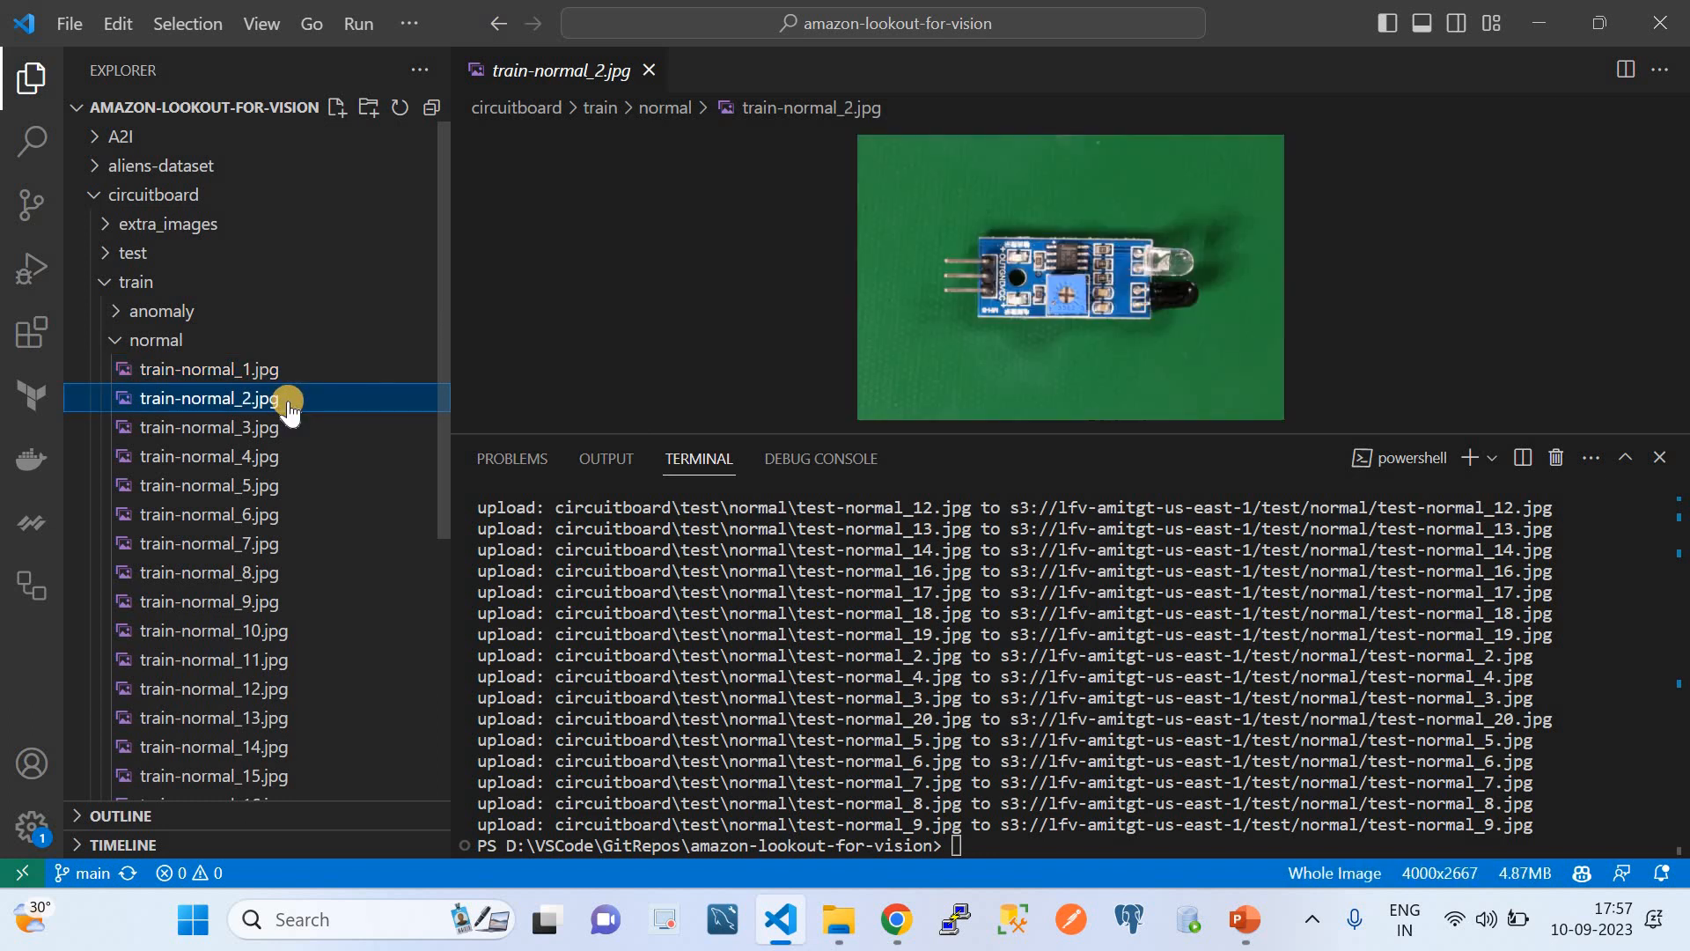
left_click(255, 470)
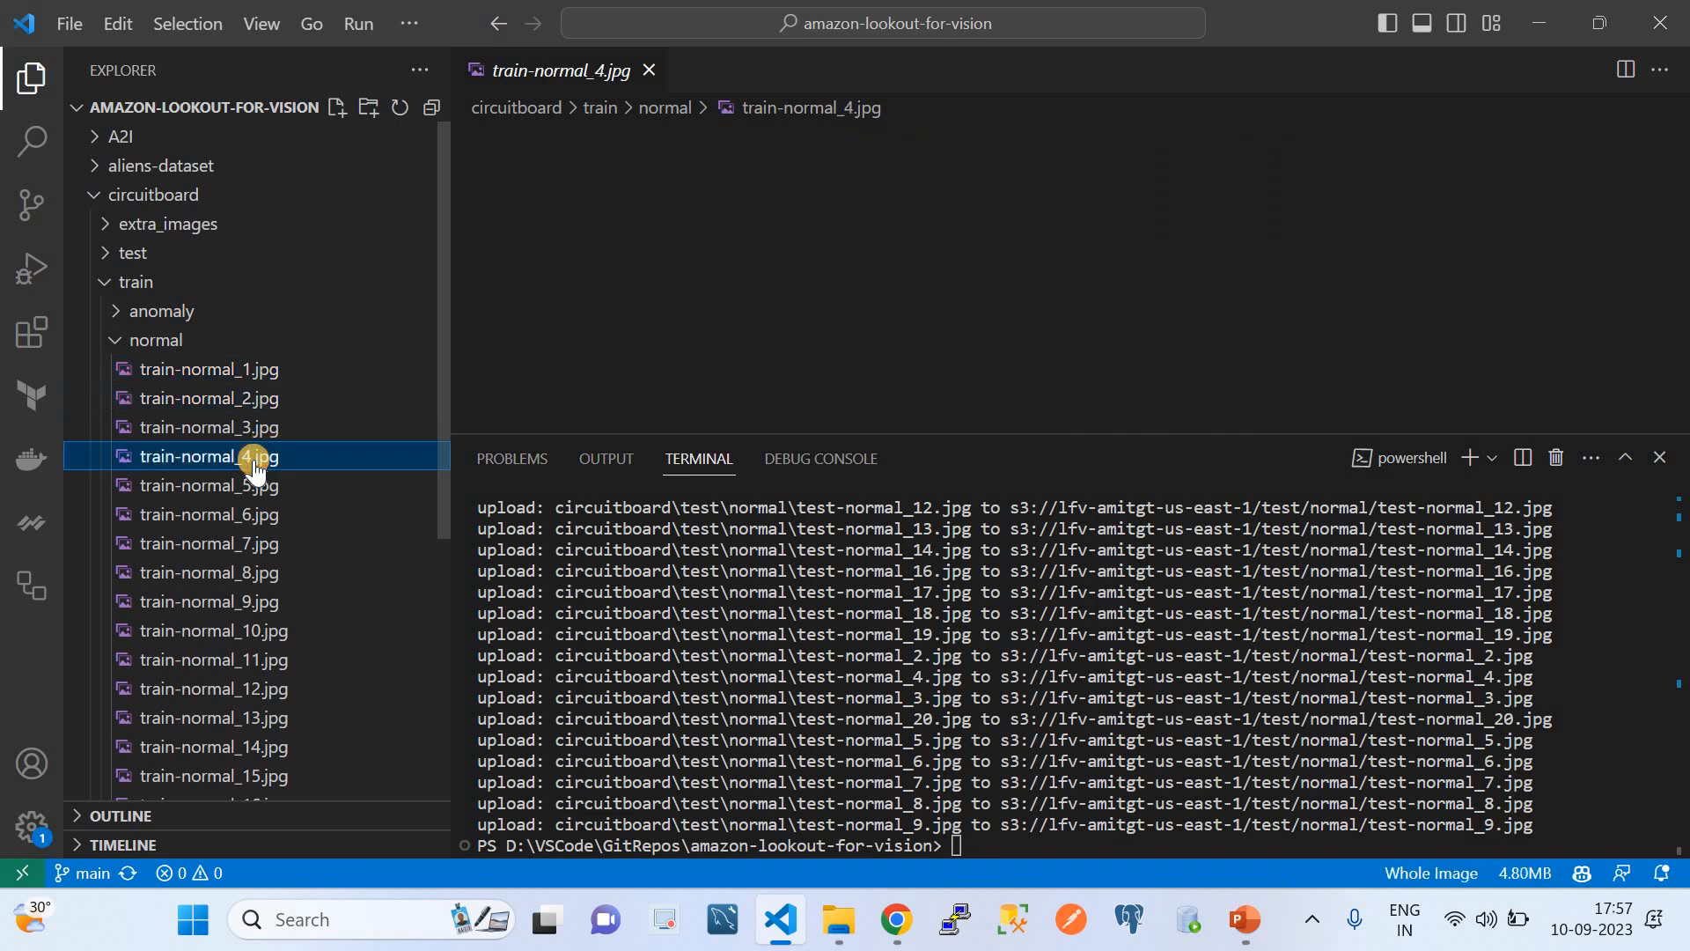
- Look through the rest of the normal training images, viewing train-normal_20.jpg, train-normal_19.jpg and train-normal_14.jpg
left_click(446, 552)
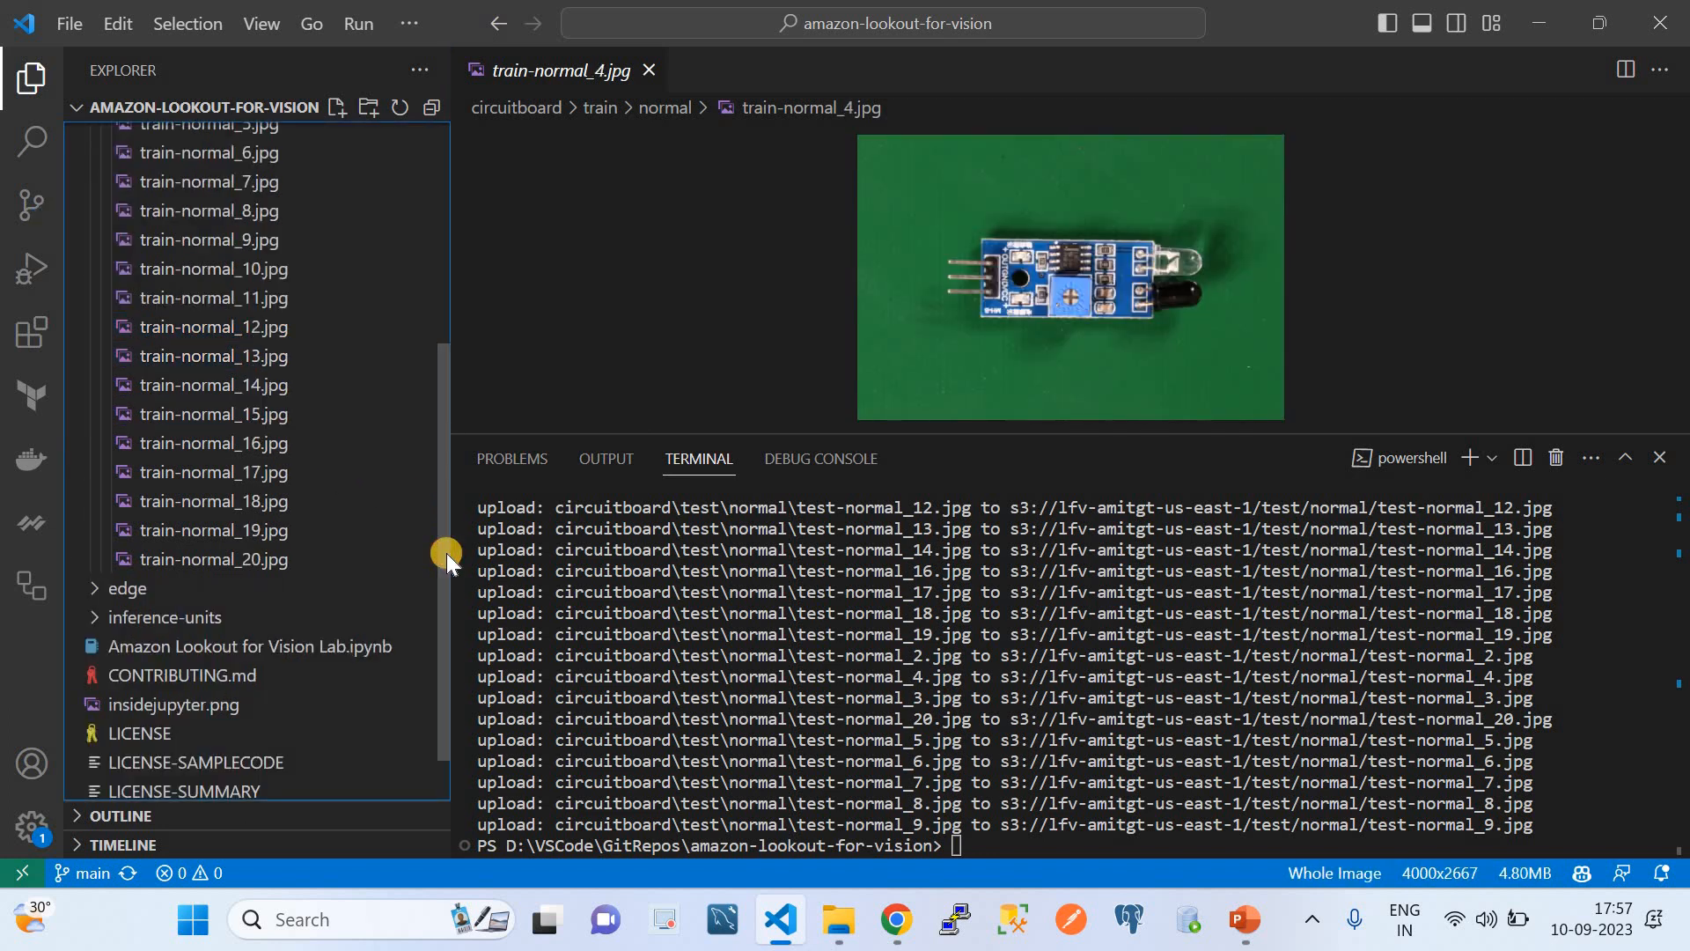
left_click(445, 272)
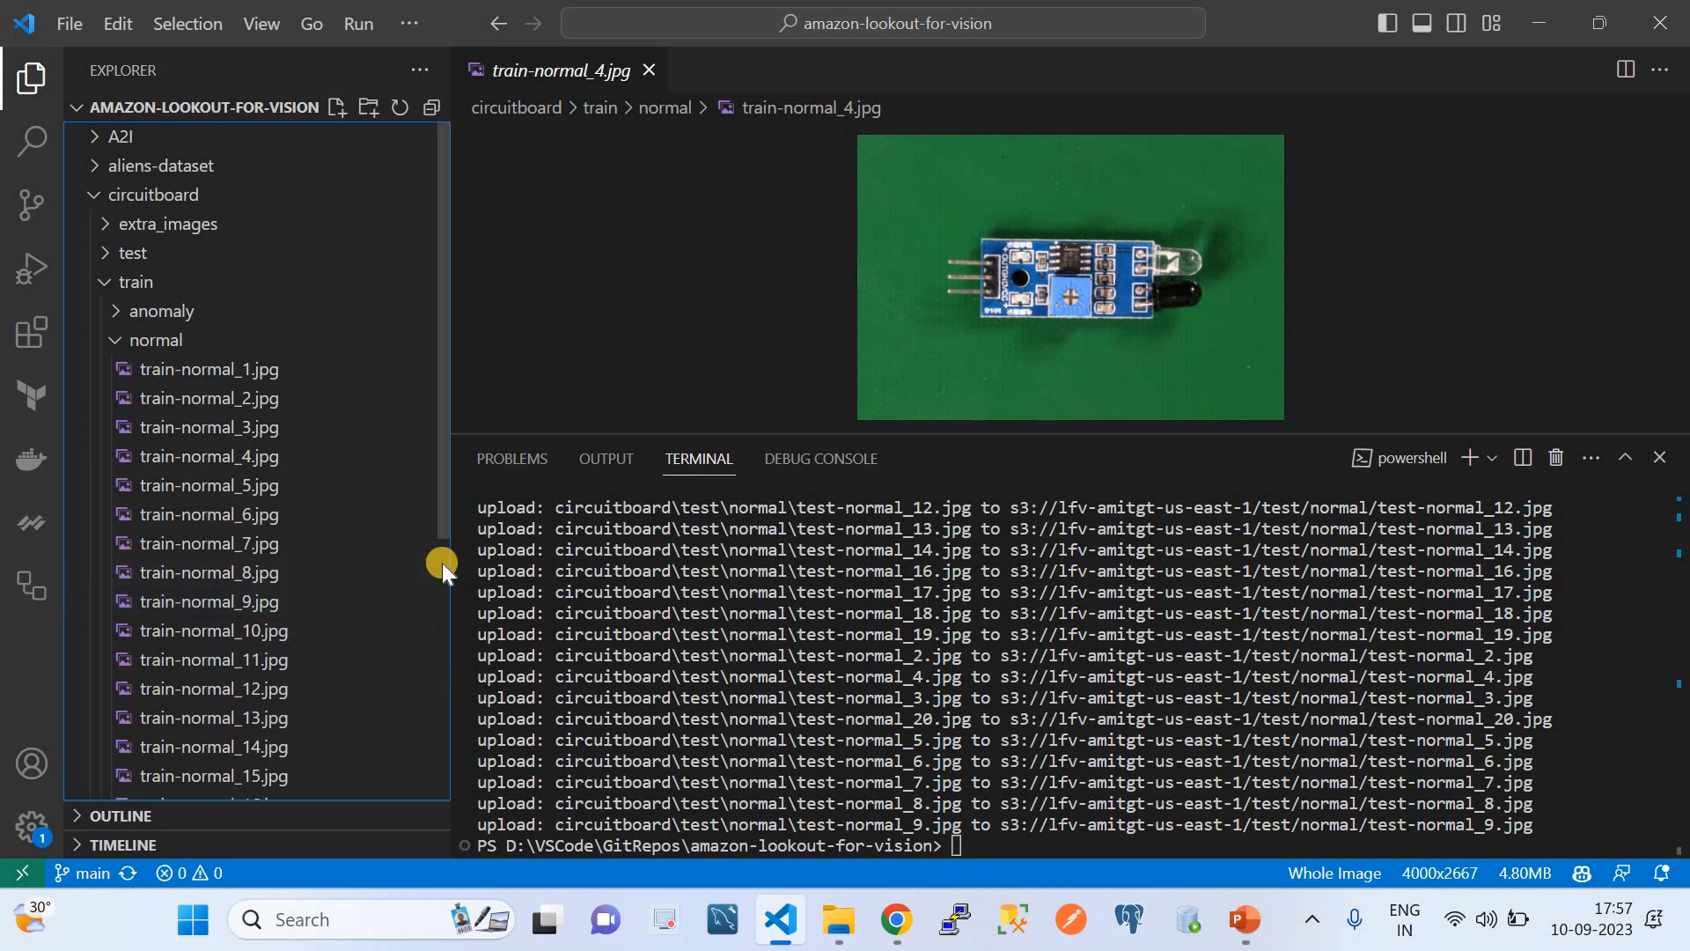
scroll(442, 562, "down", 5)
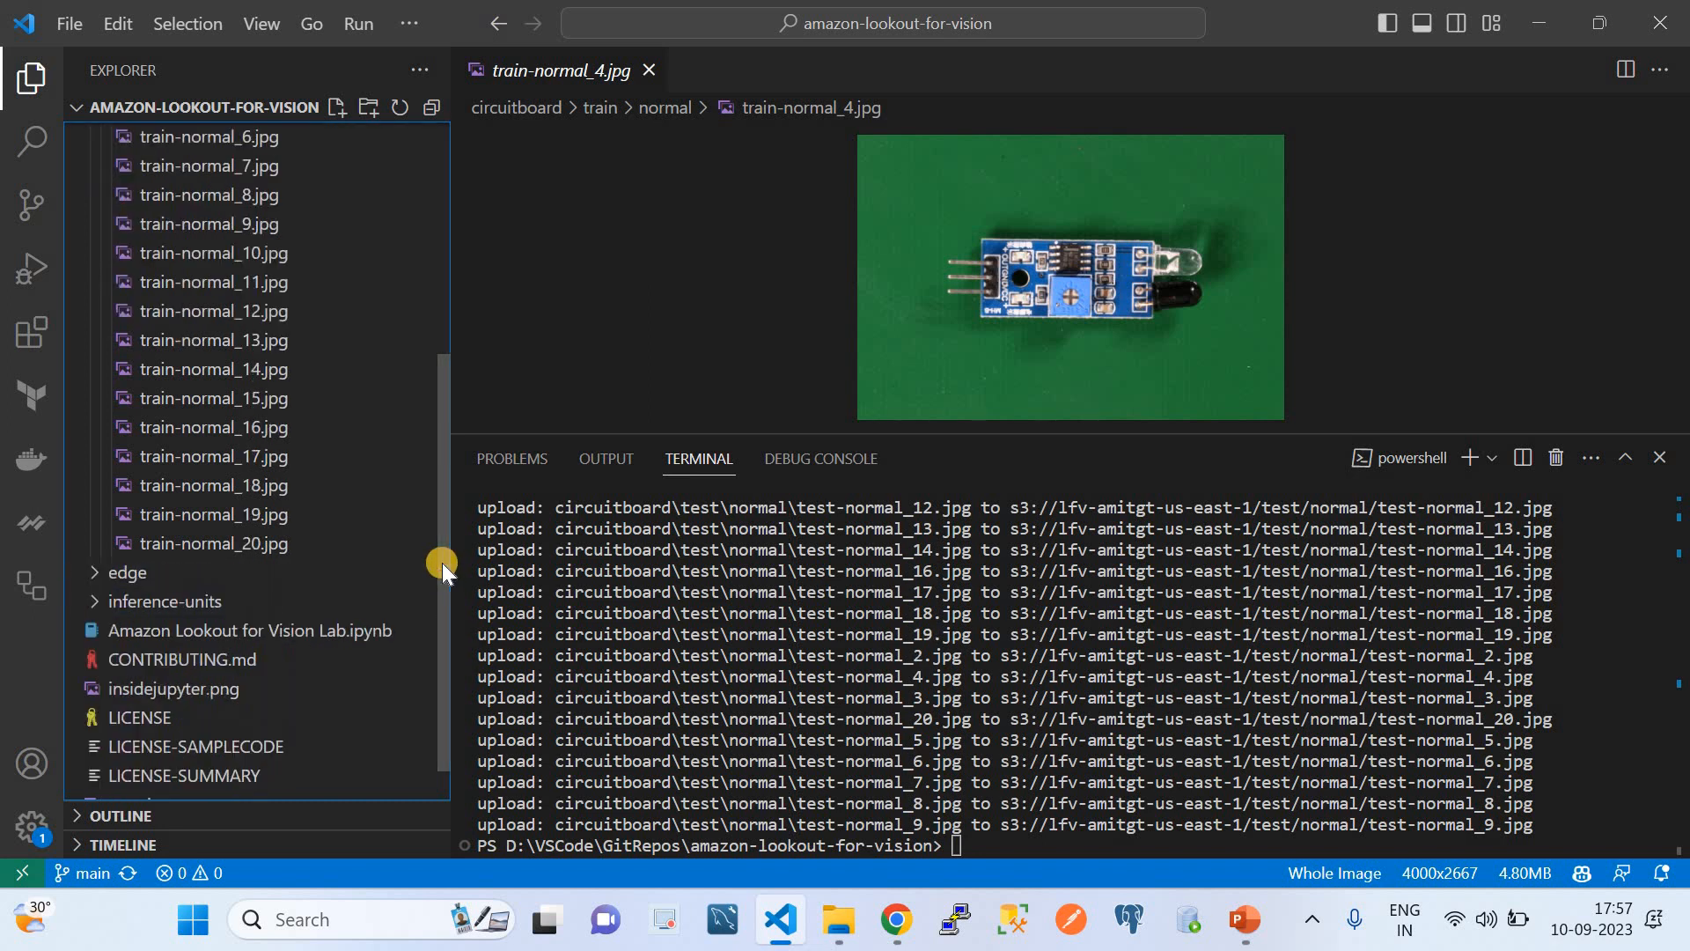
left_click(206, 545)
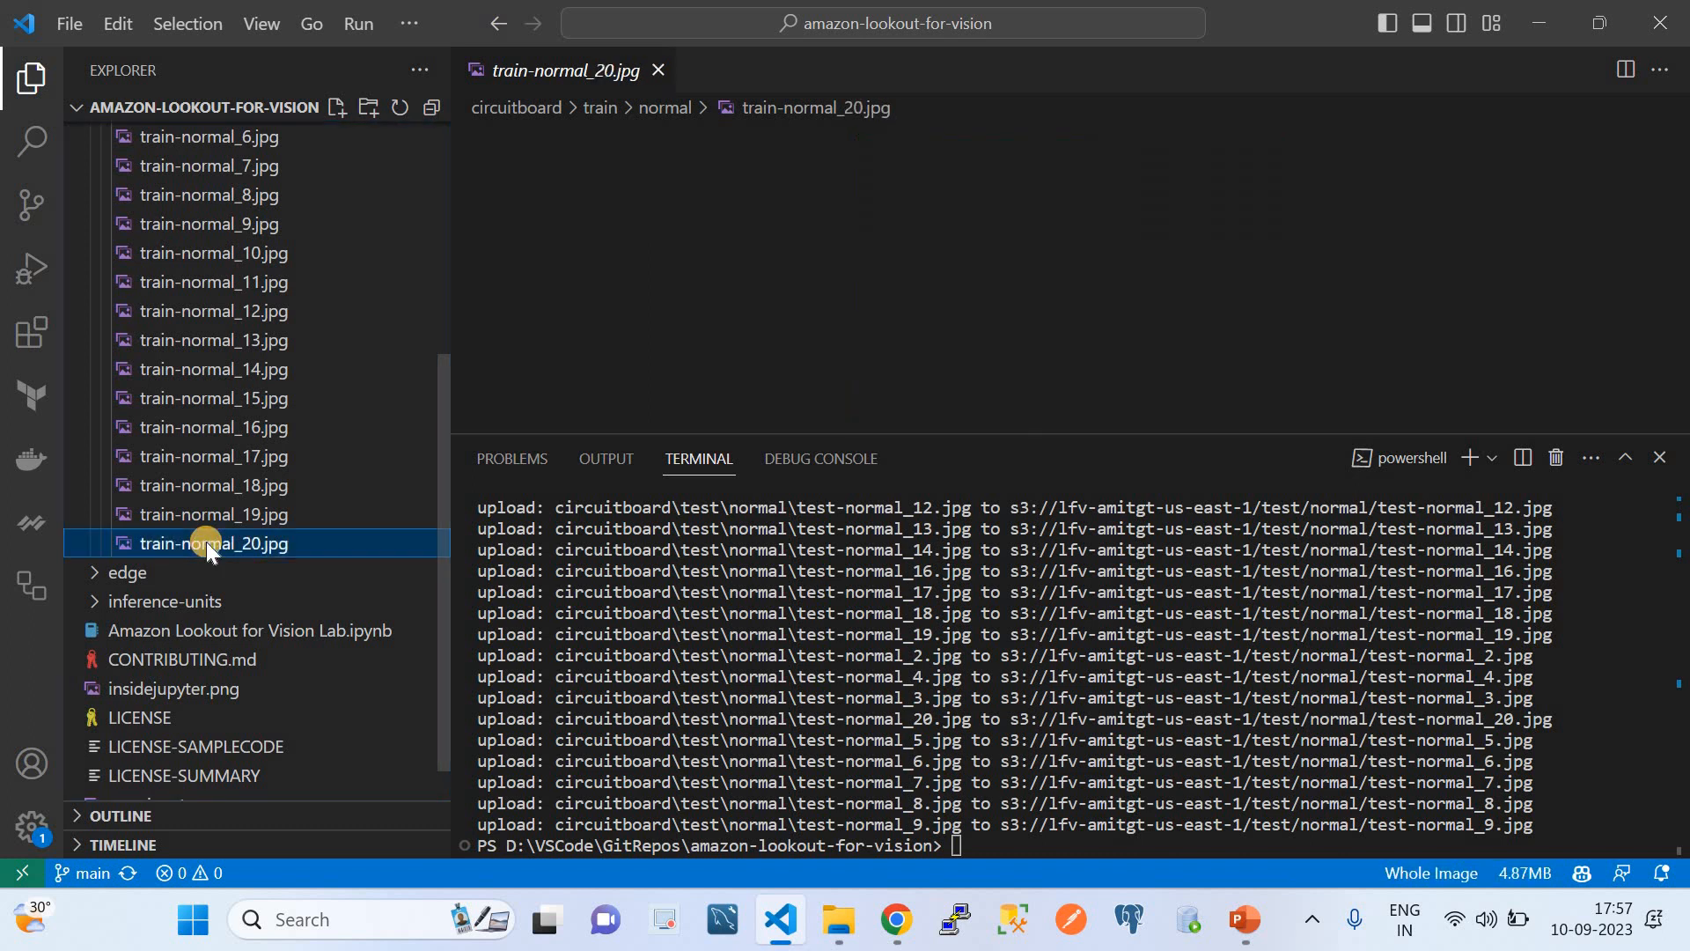
left_click(245, 514)
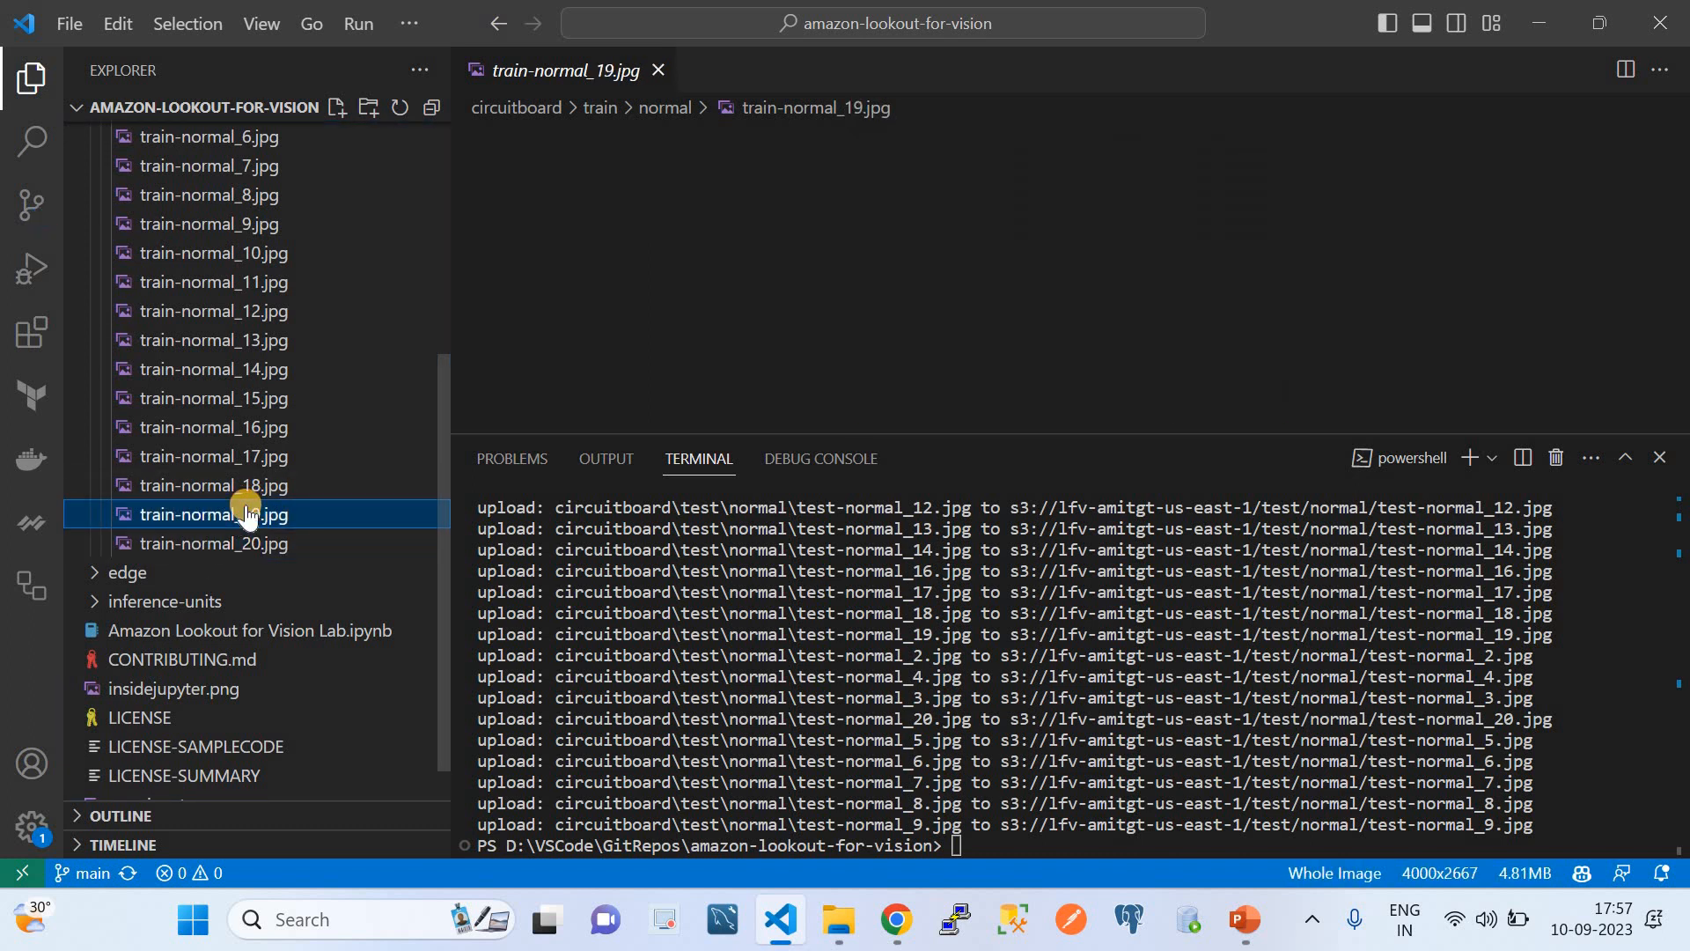
left_click(233, 377)
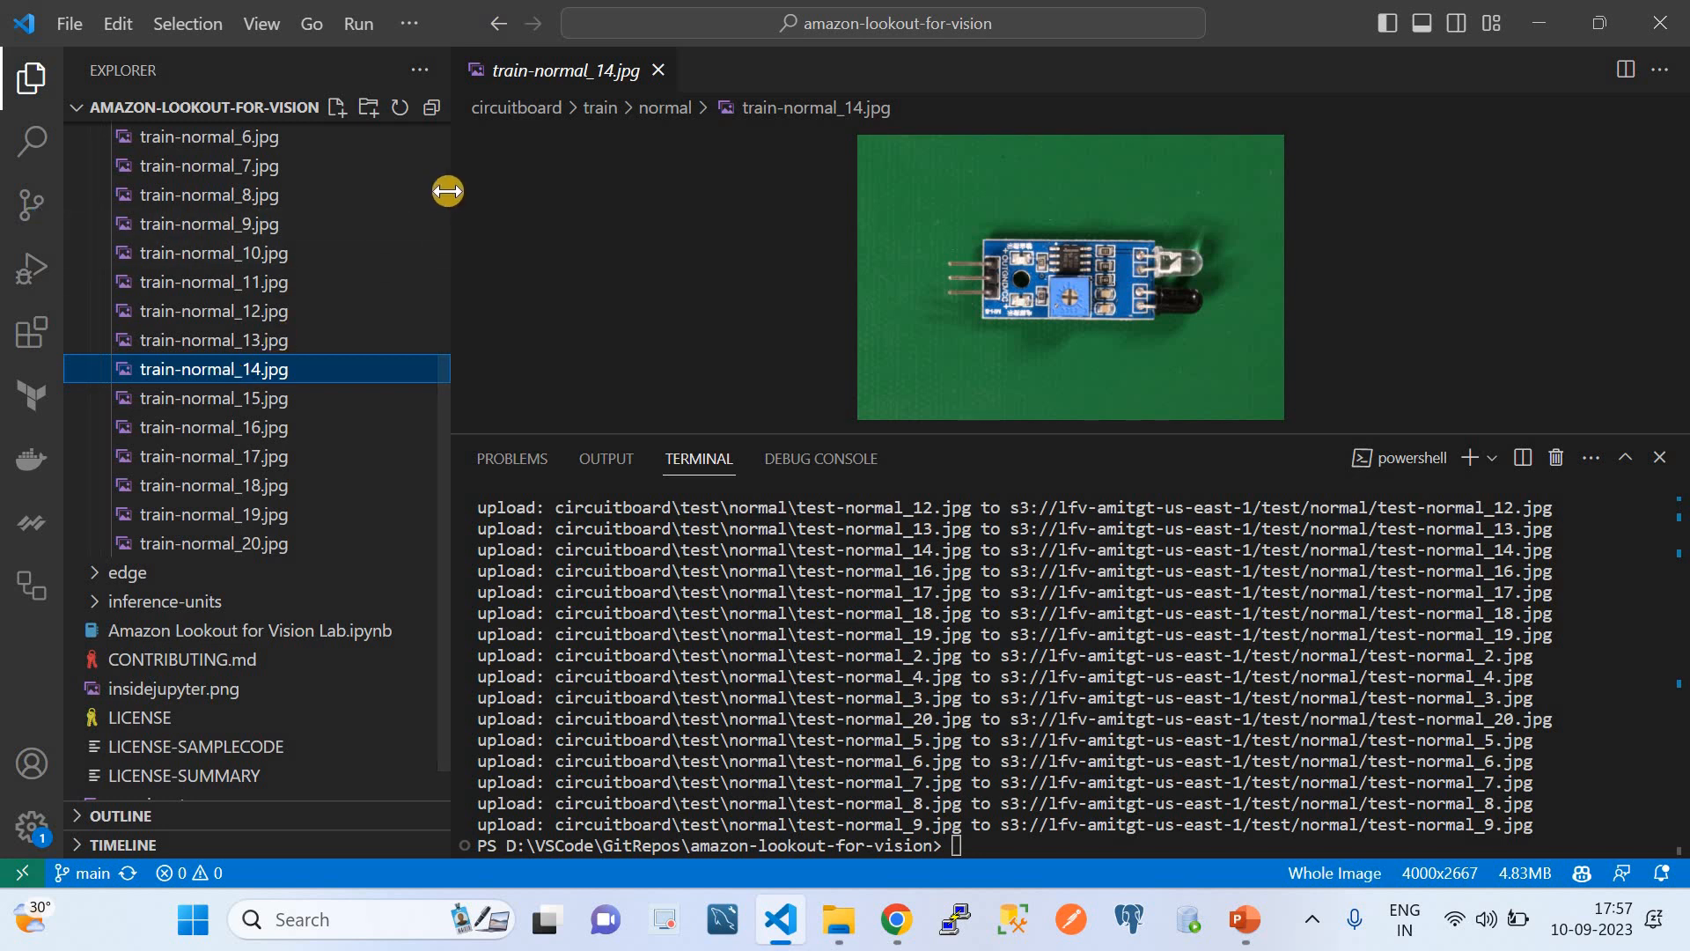
- Expand the anomaly folder inside circuitboard's train folder and view train-anomaly_2.jpg and train-anomaly_7.jpg
scroll(441, 208, "up", 5)
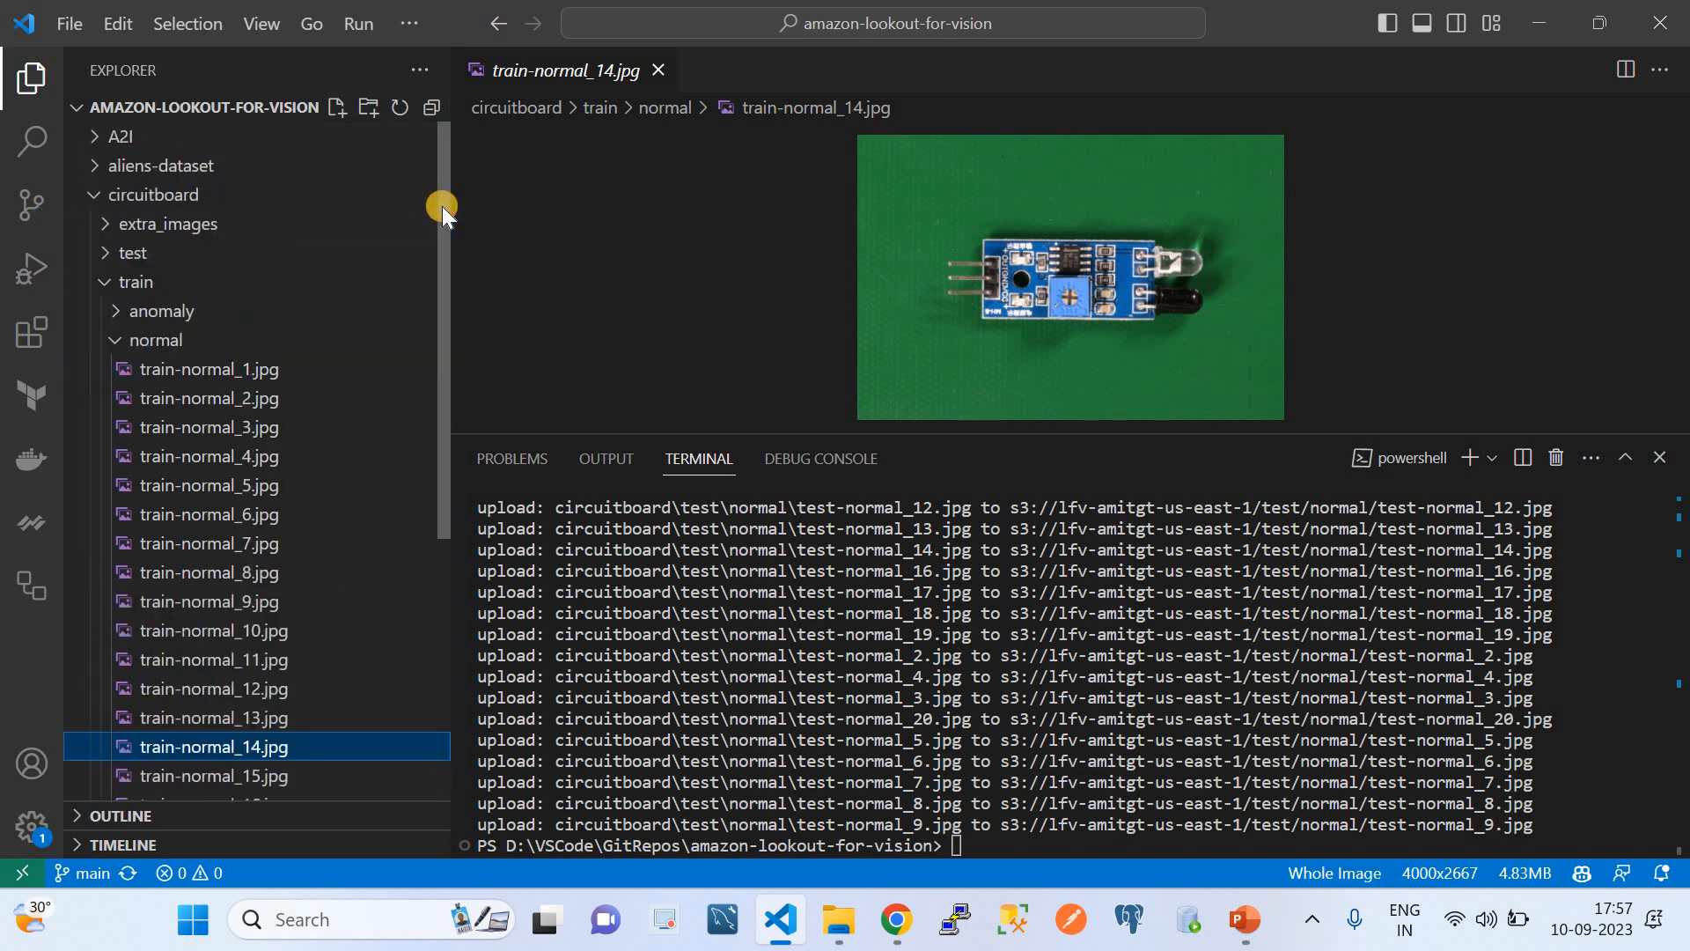
left_click(127, 311)
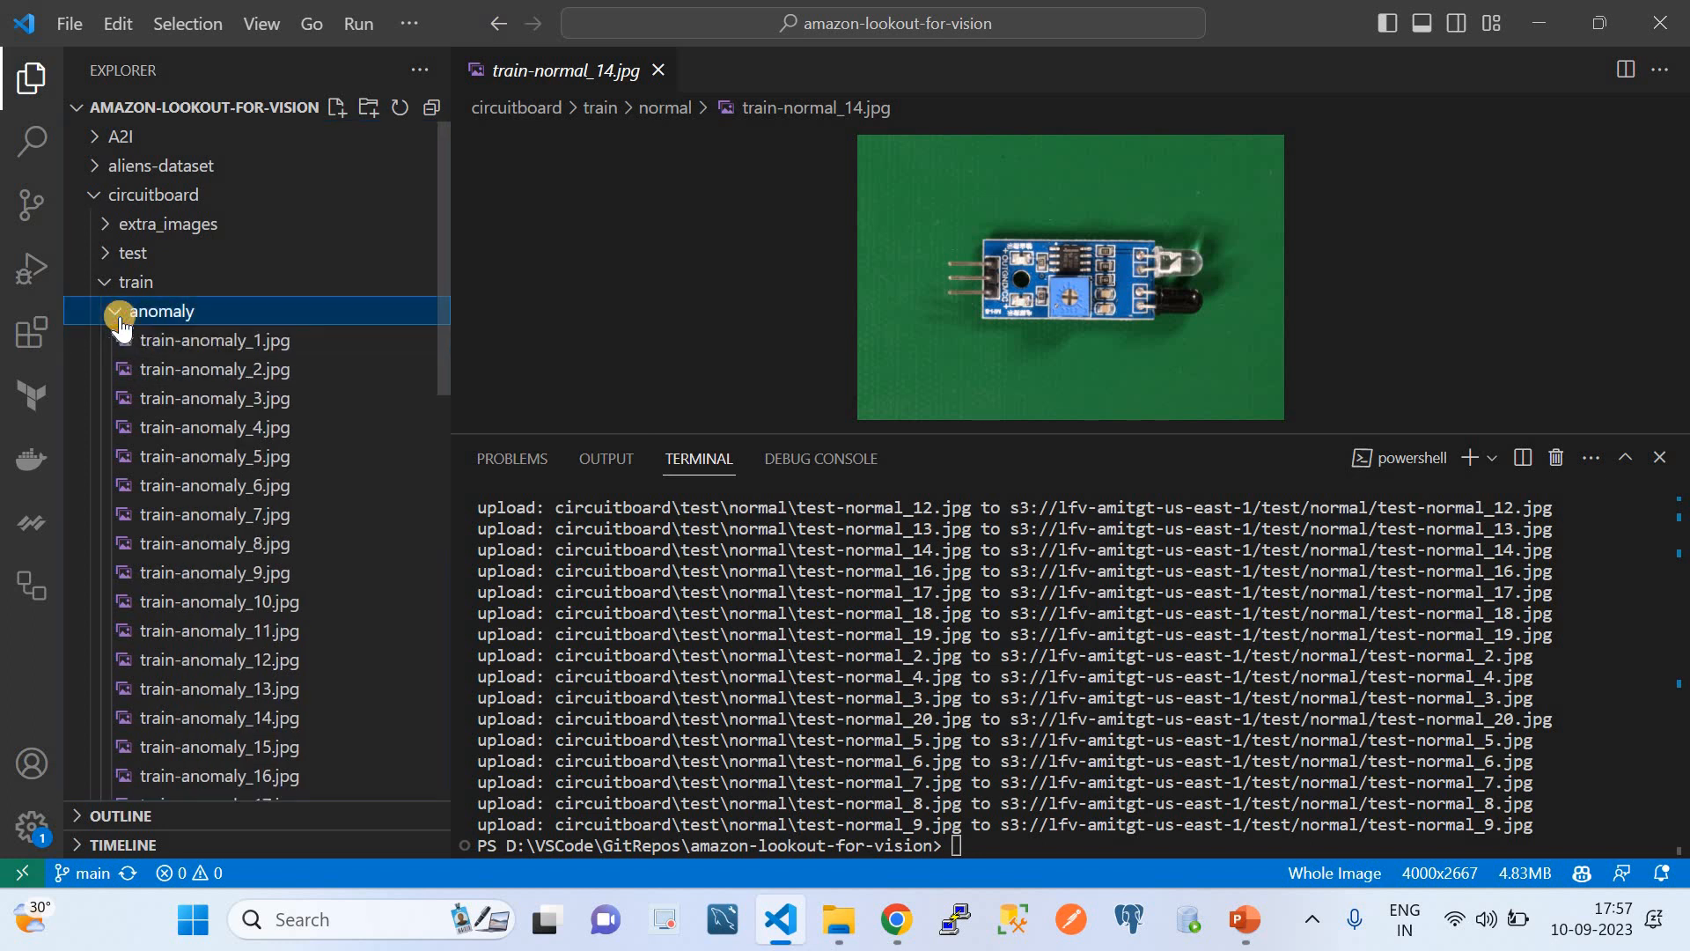
left_click(176, 368)
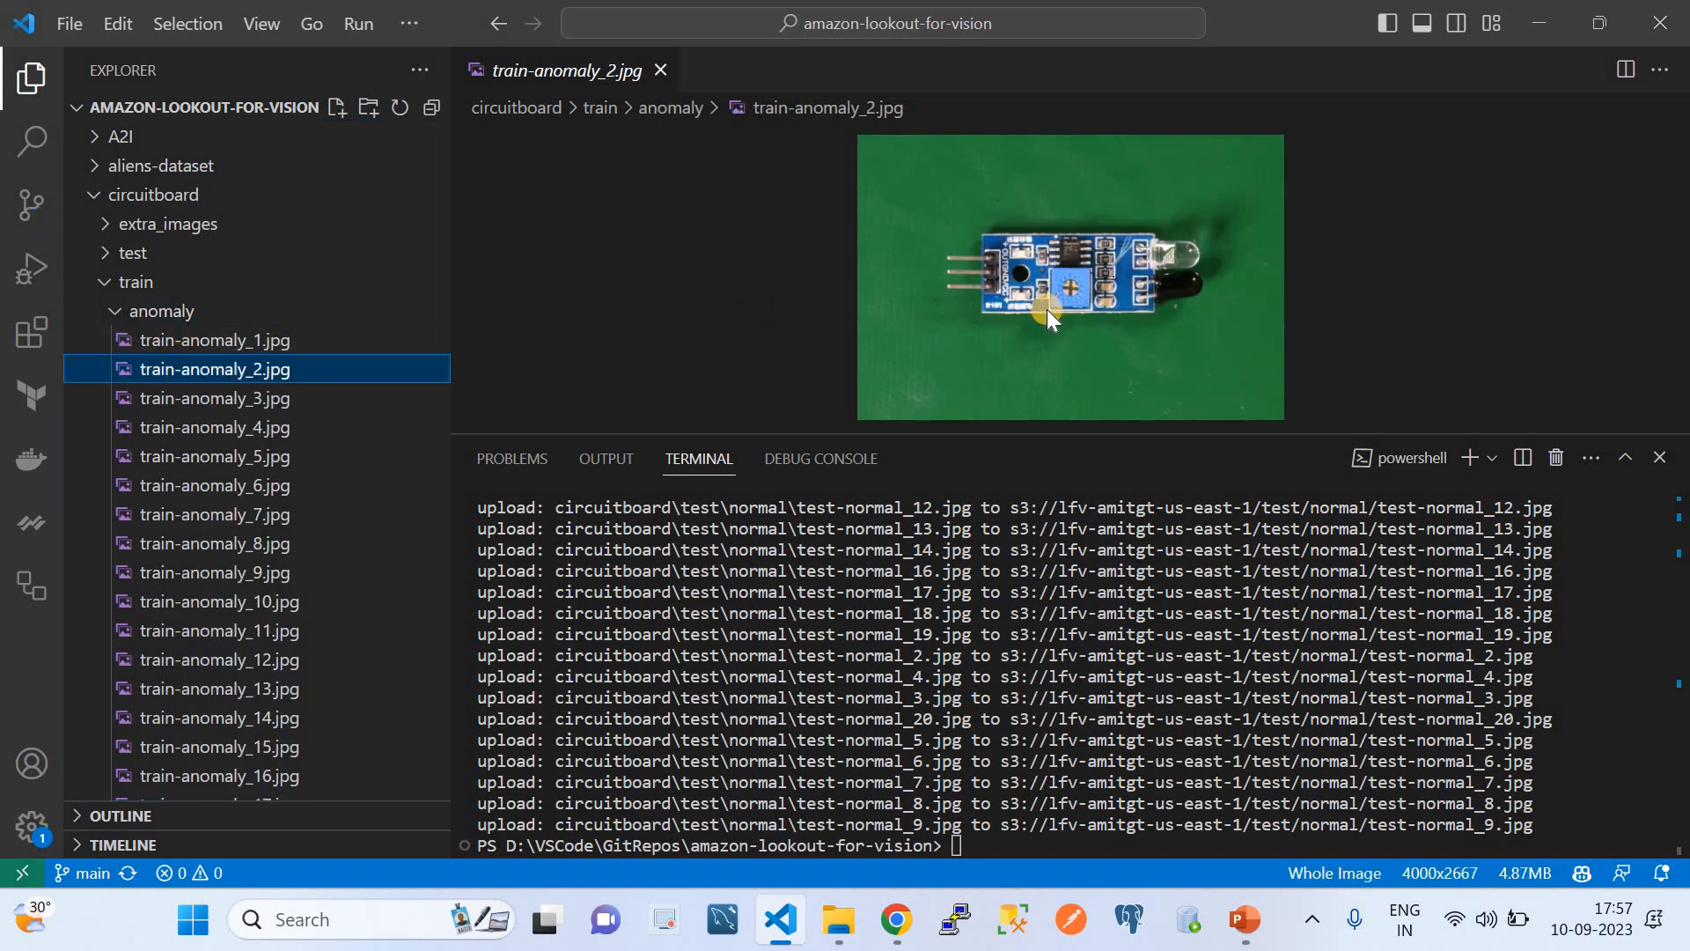
left_click(267, 523)
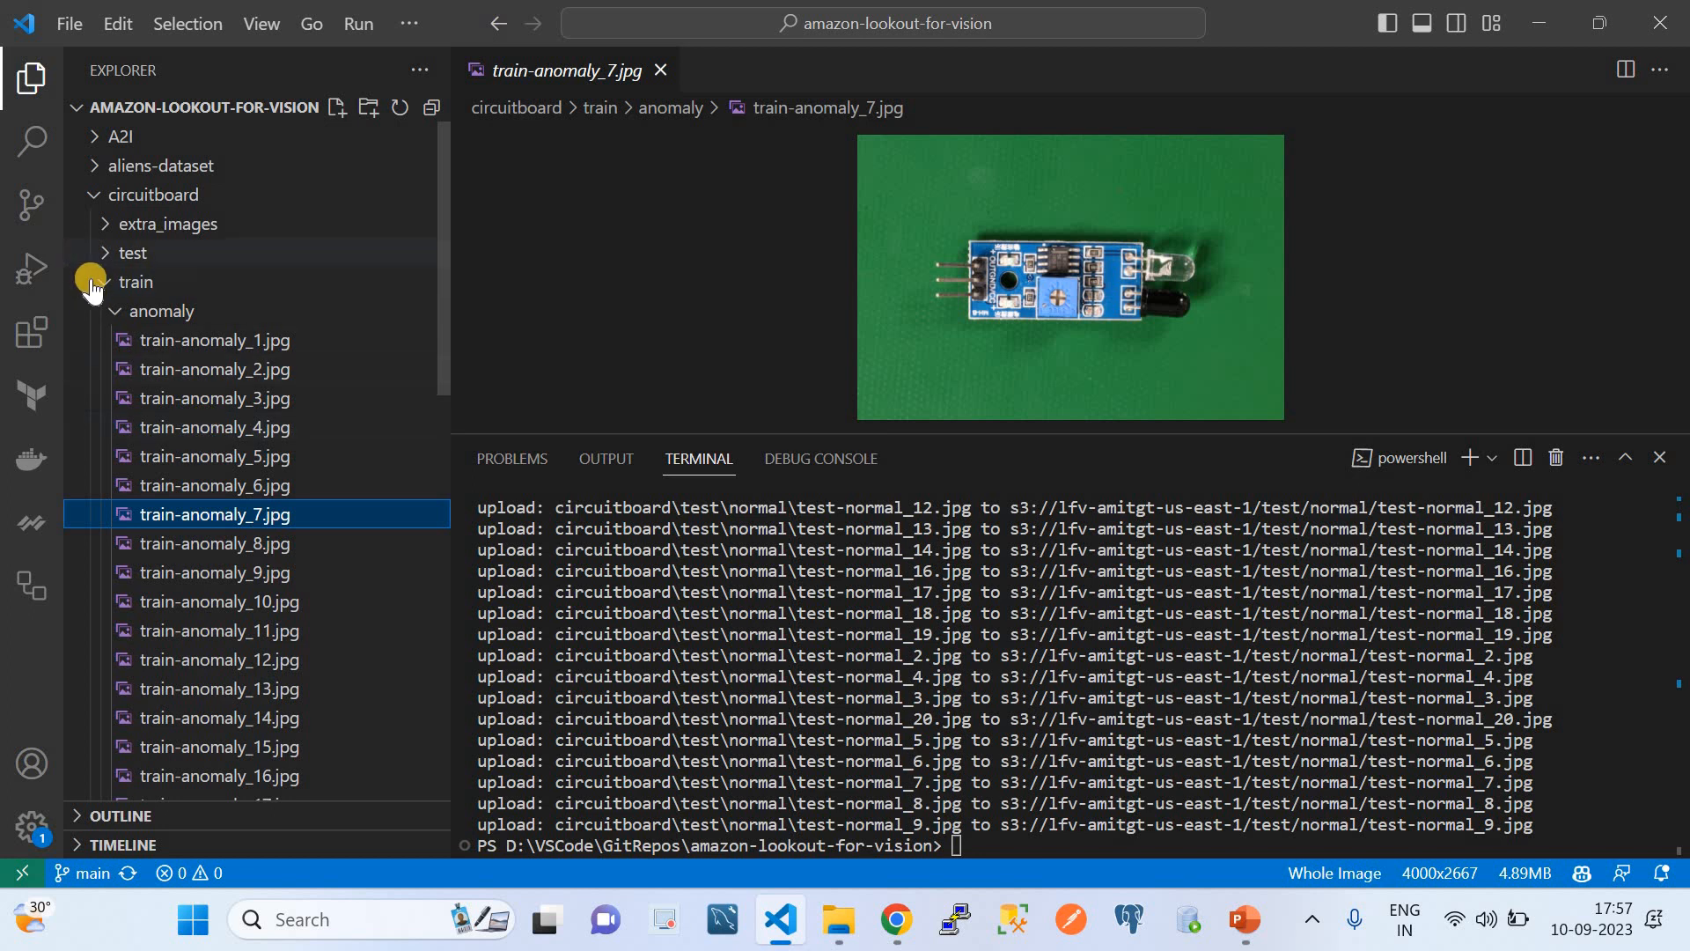
- Collapse the train folder, expand test with its normal and anomaly subfolders, and view test-normal_2.jpg and test-anomaly_2.jpg
left_click(101, 286)
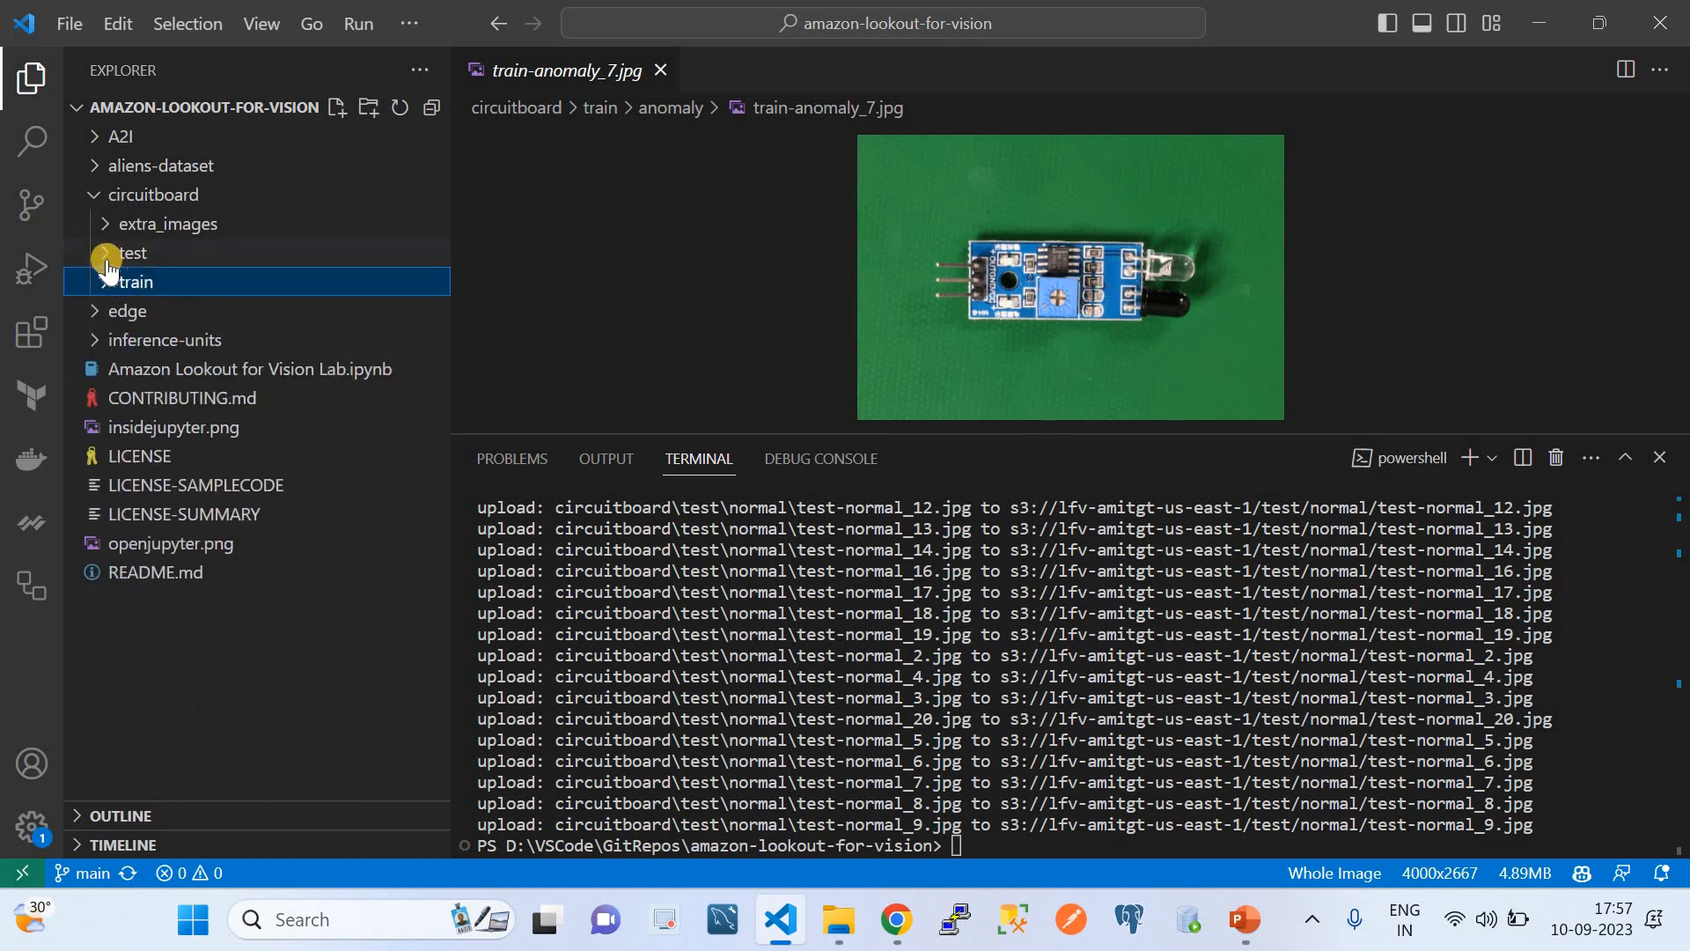
left_click(106, 255)
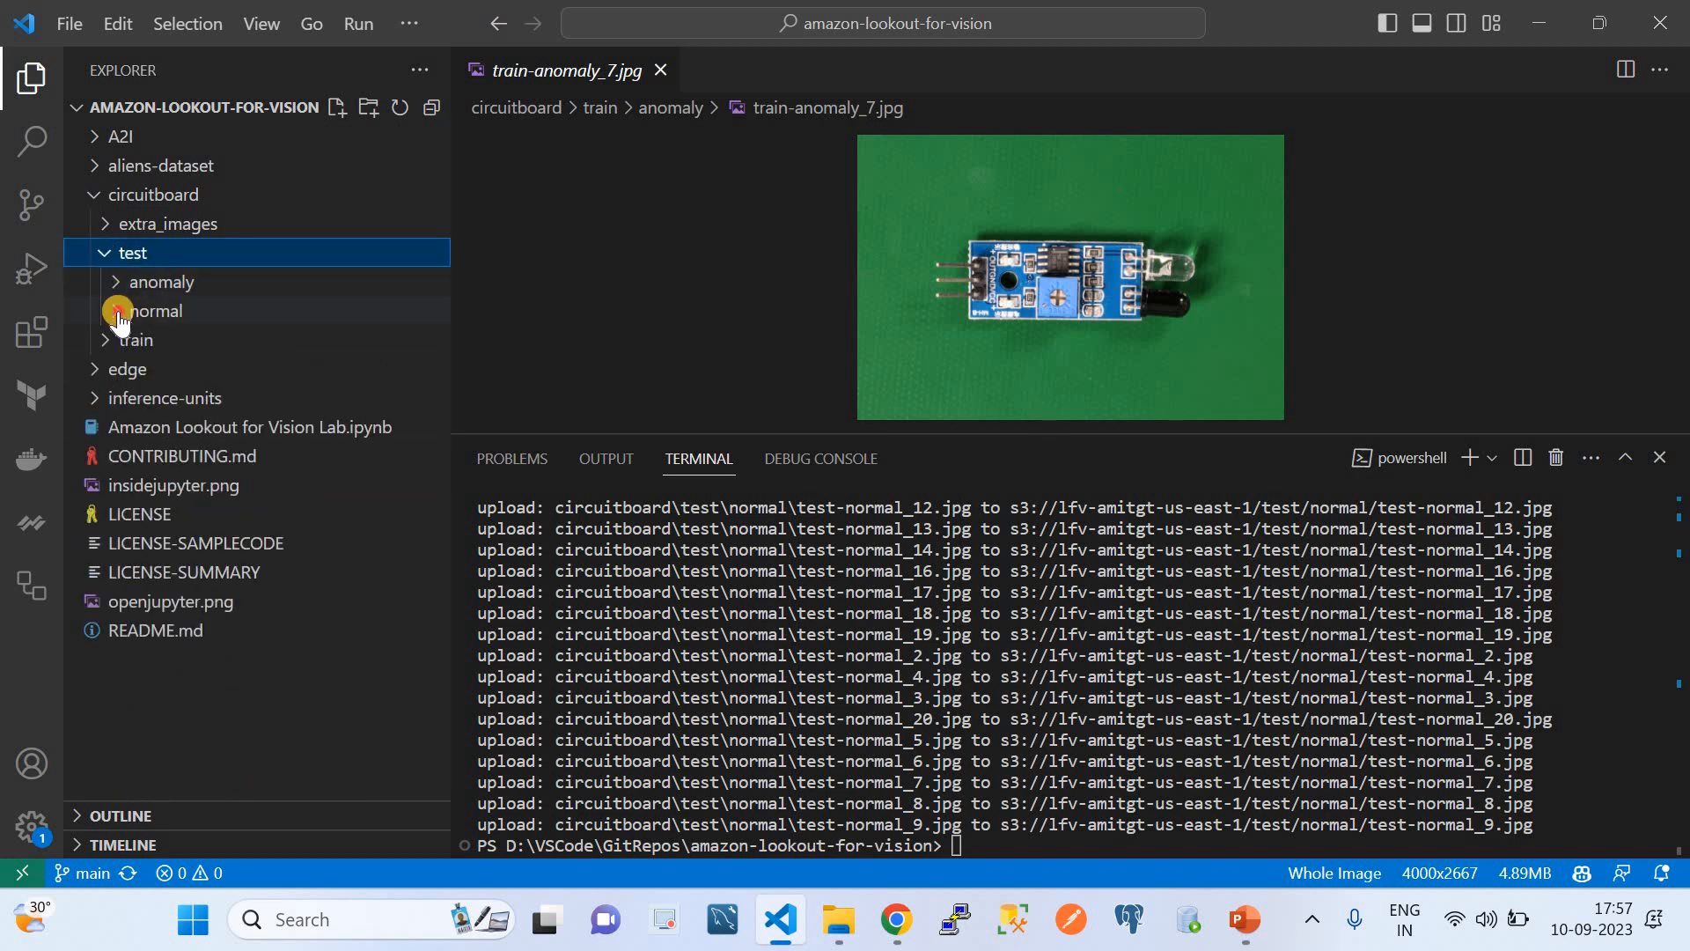
left_click(124, 311)
left_click(170, 374)
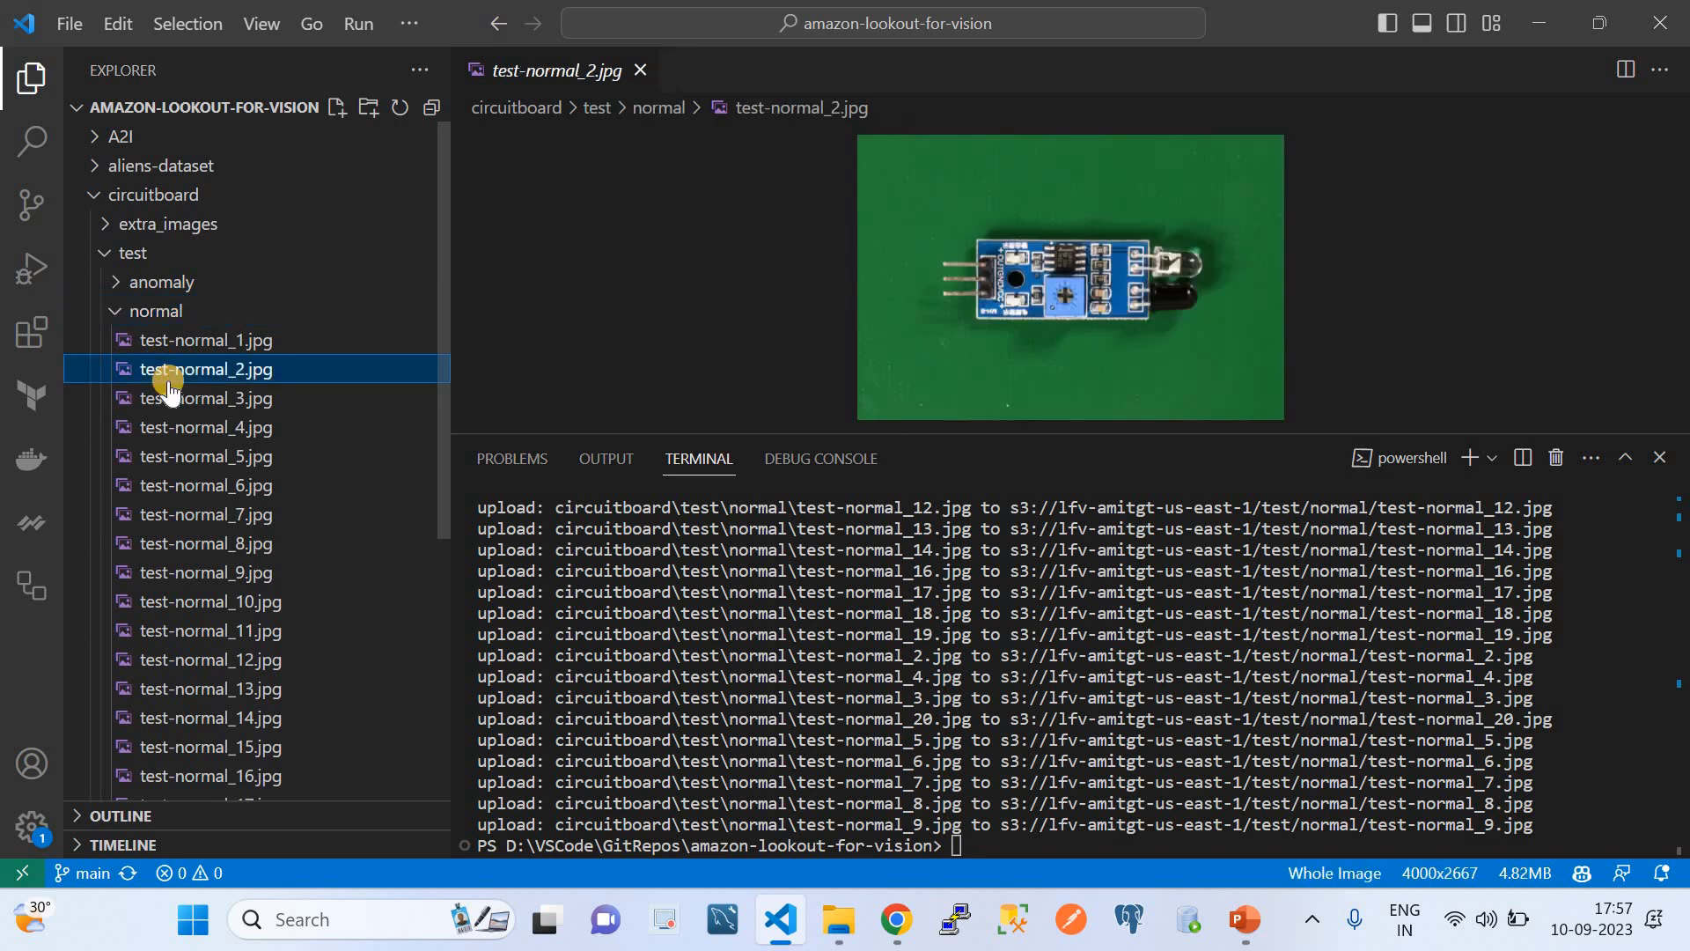
left_click(148, 284)
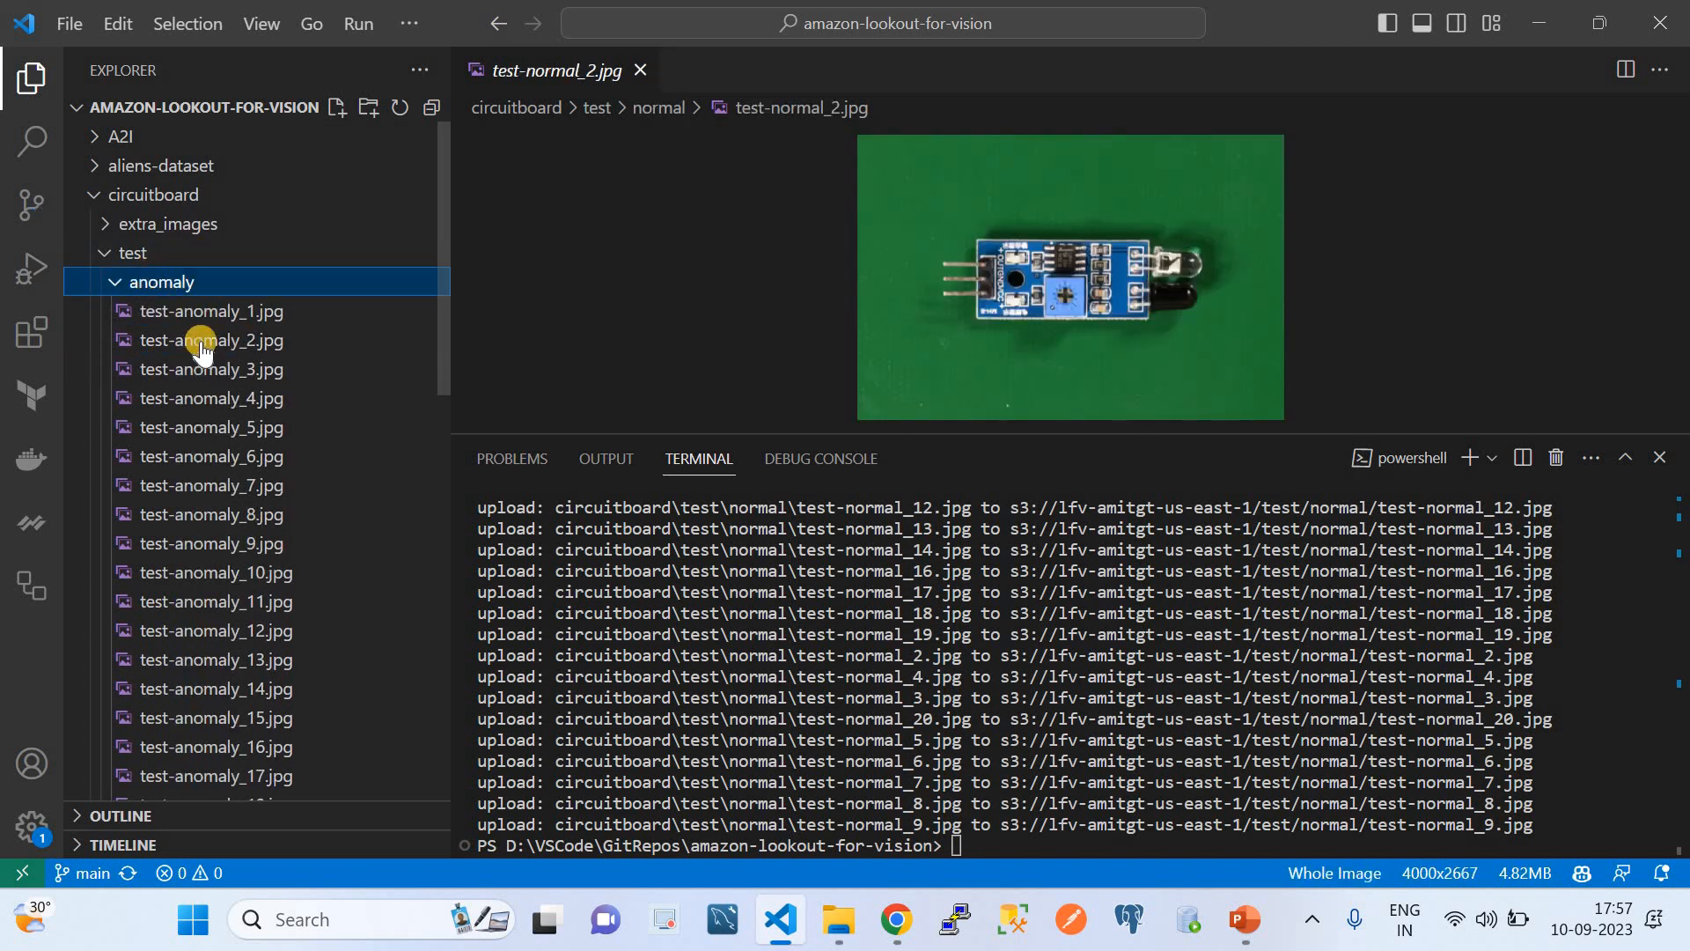
left_click(202, 345)
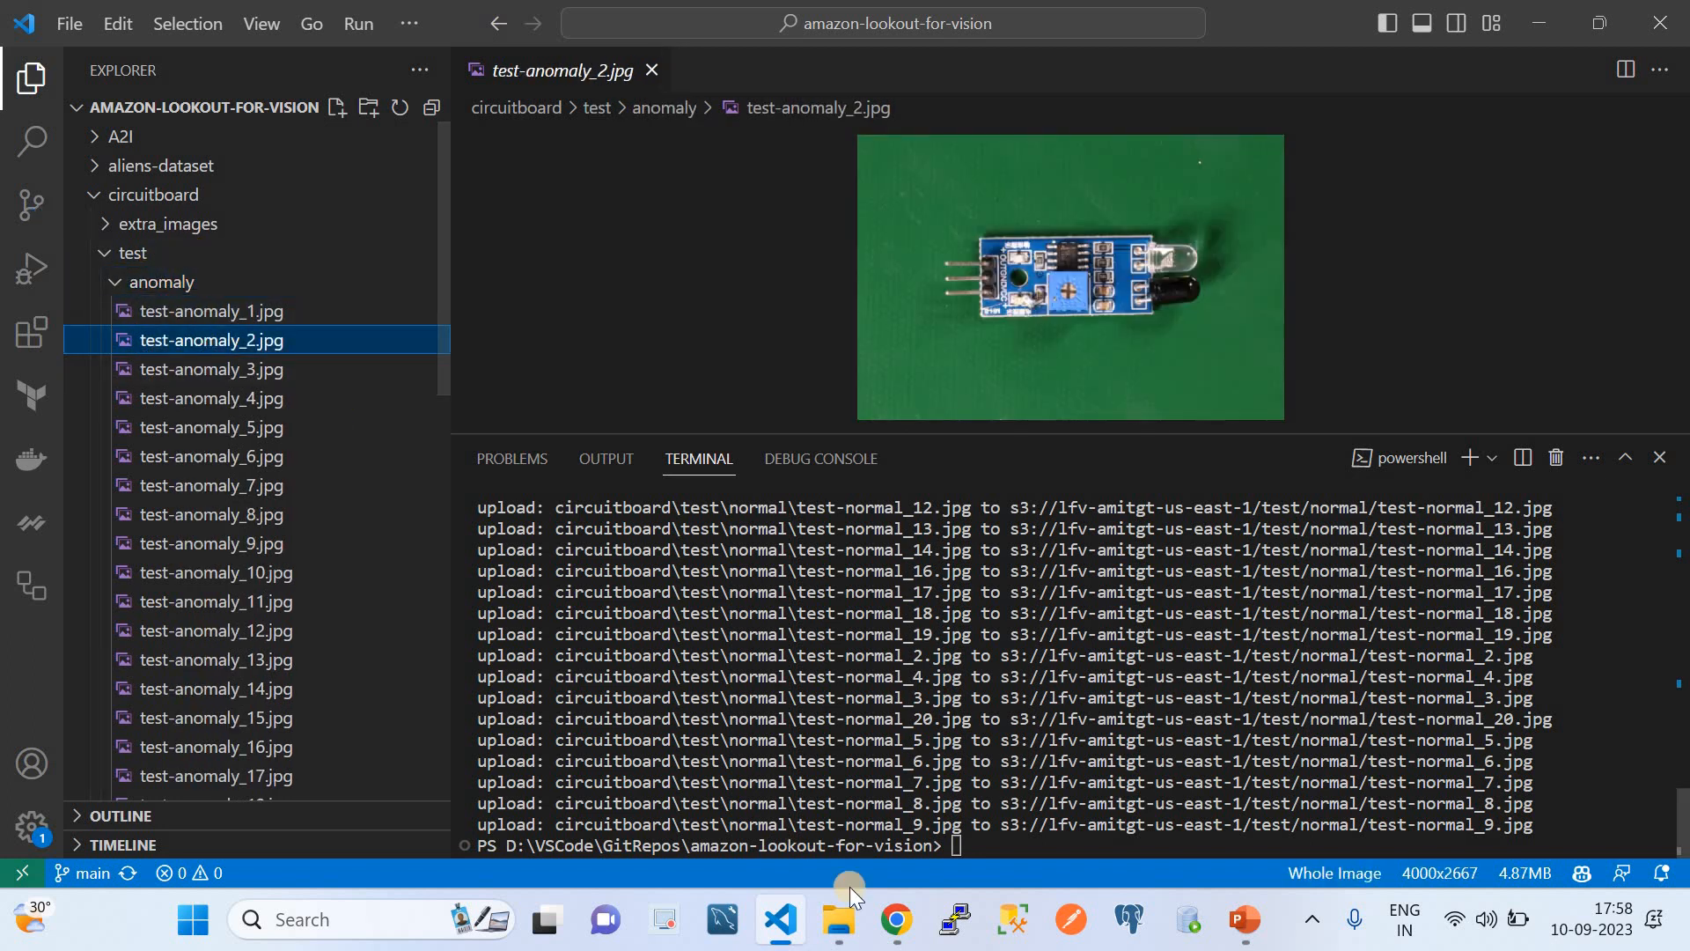
- Switch to Chrome and check the DemoTrail detection task against the extra images uploaded to S3, ending on the Lookout for Vision page
left_click(899, 940)
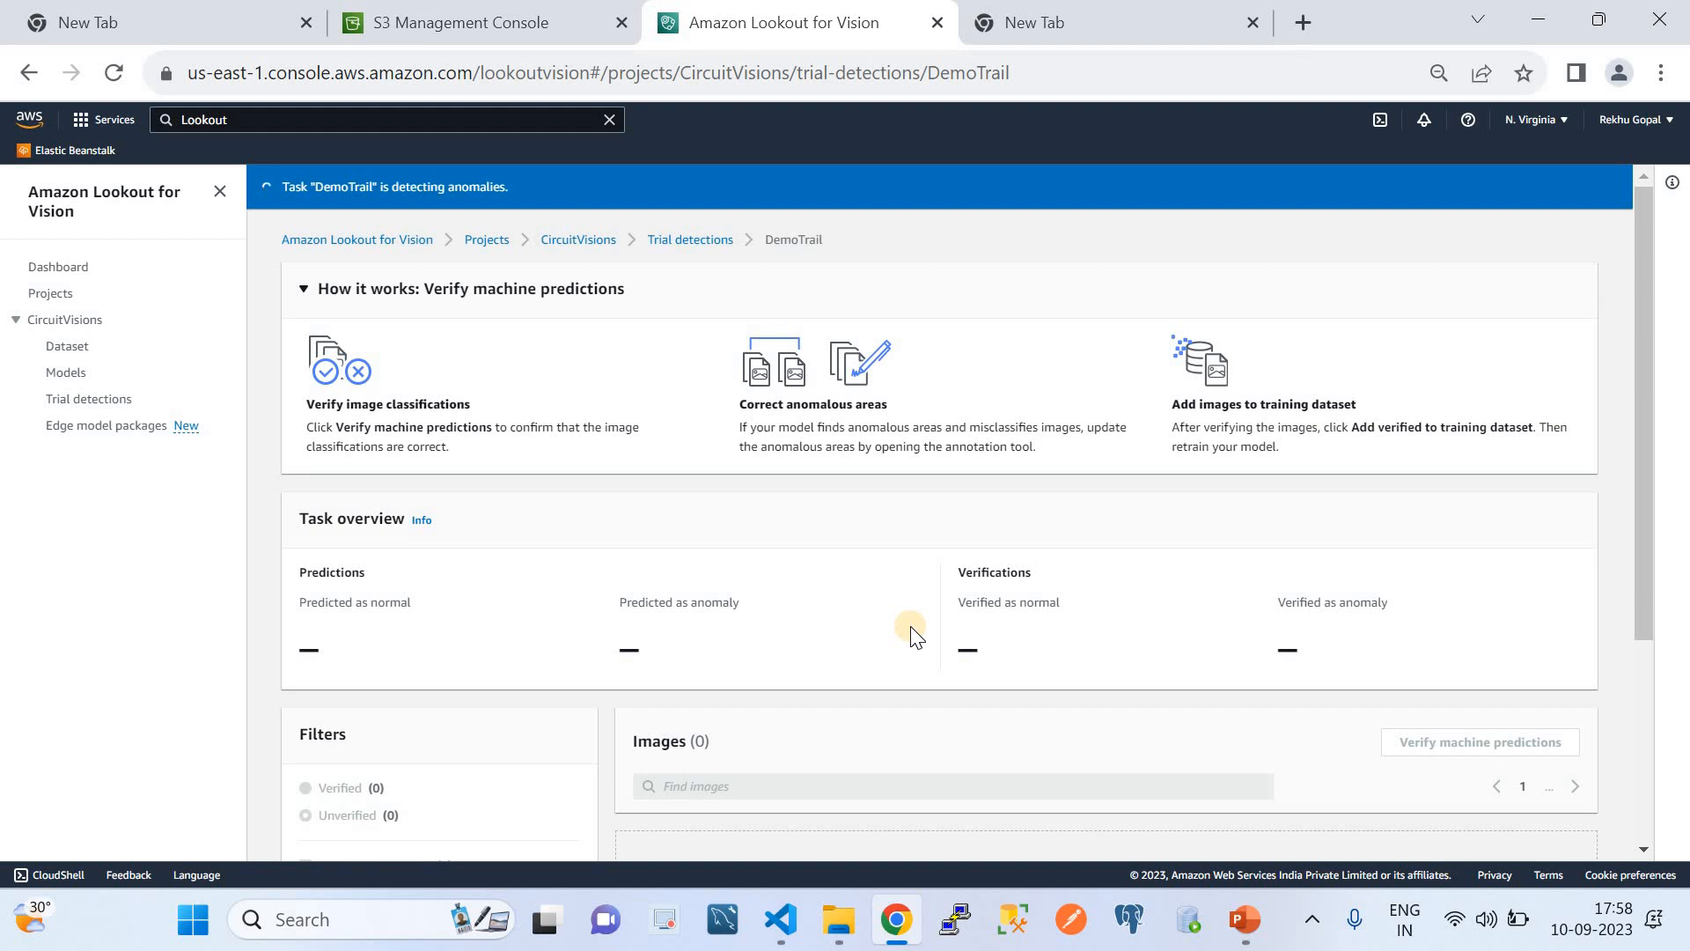
scroll(910, 625, "down", 2)
scroll(911, 626, "up", 2)
left_click(453, 19)
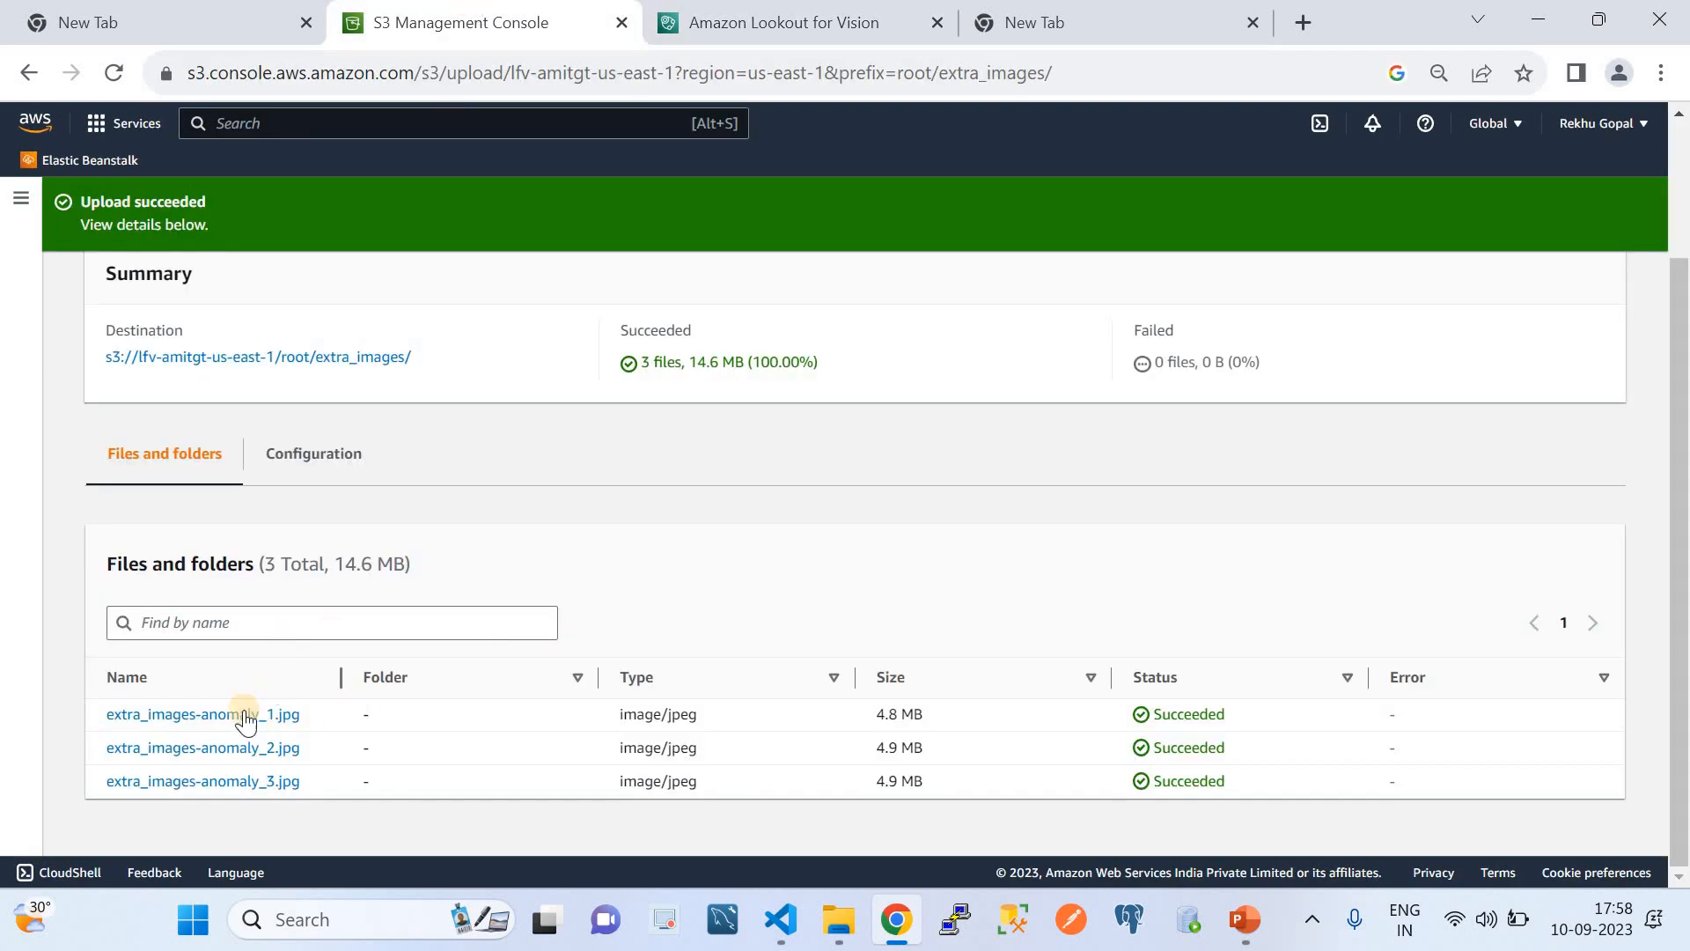
left_click(700, 17)
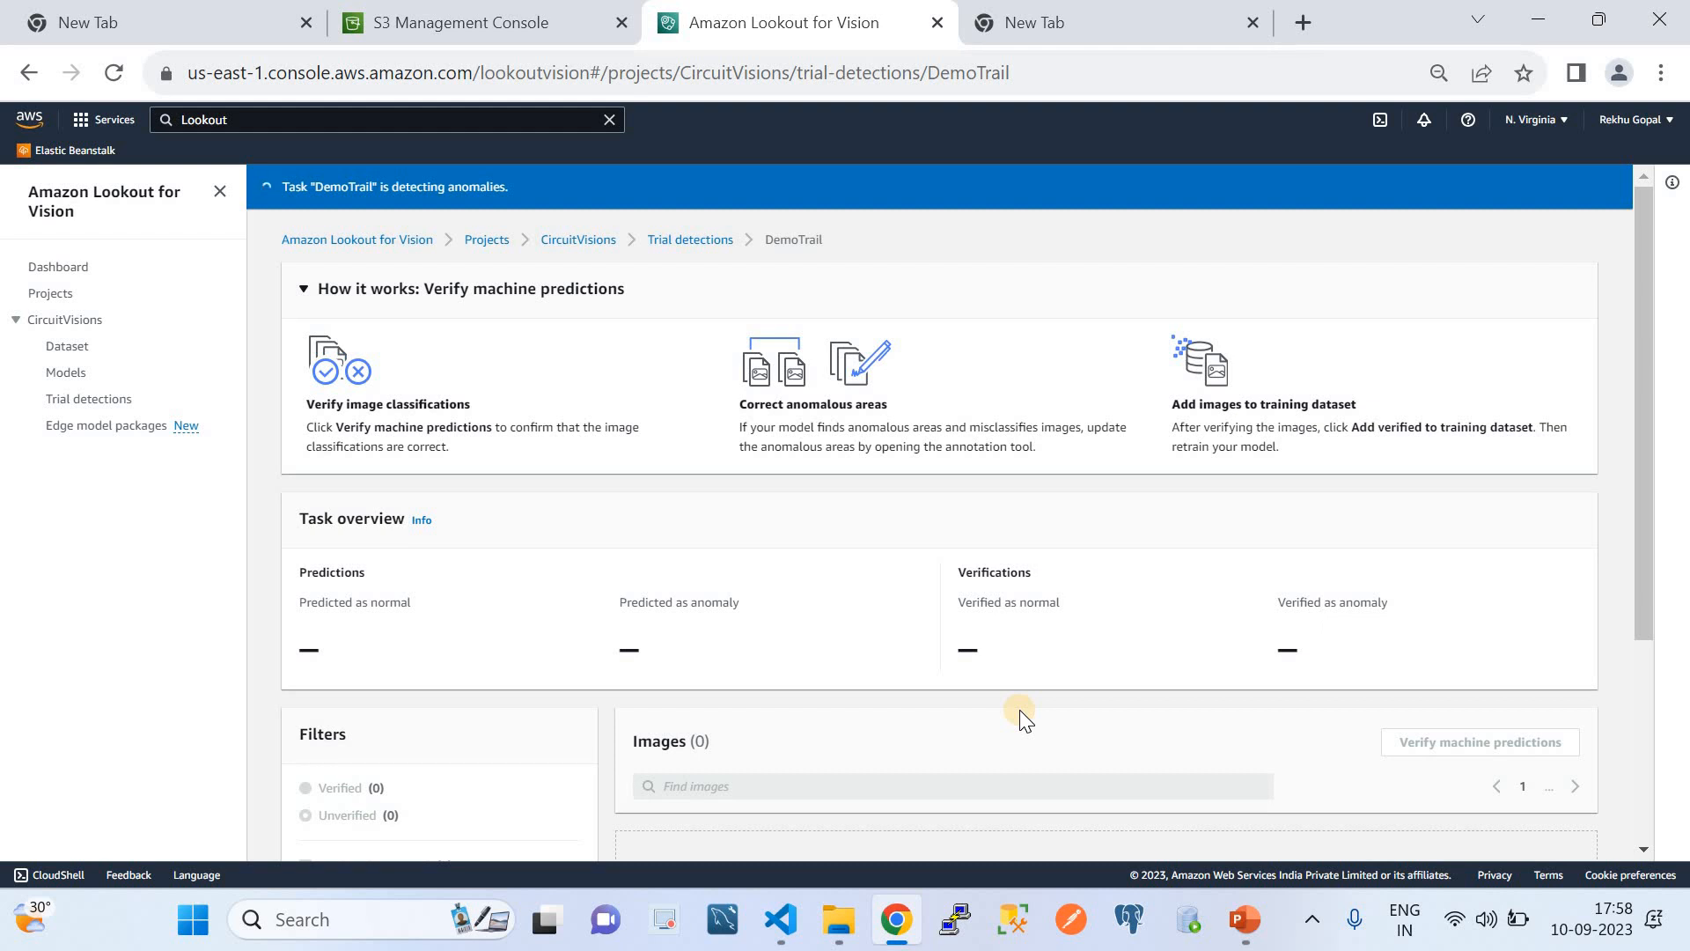
- Open the DemoTrail task from the CircuitVisions project's trial detections and review its prediction overview
left_click(78, 405)
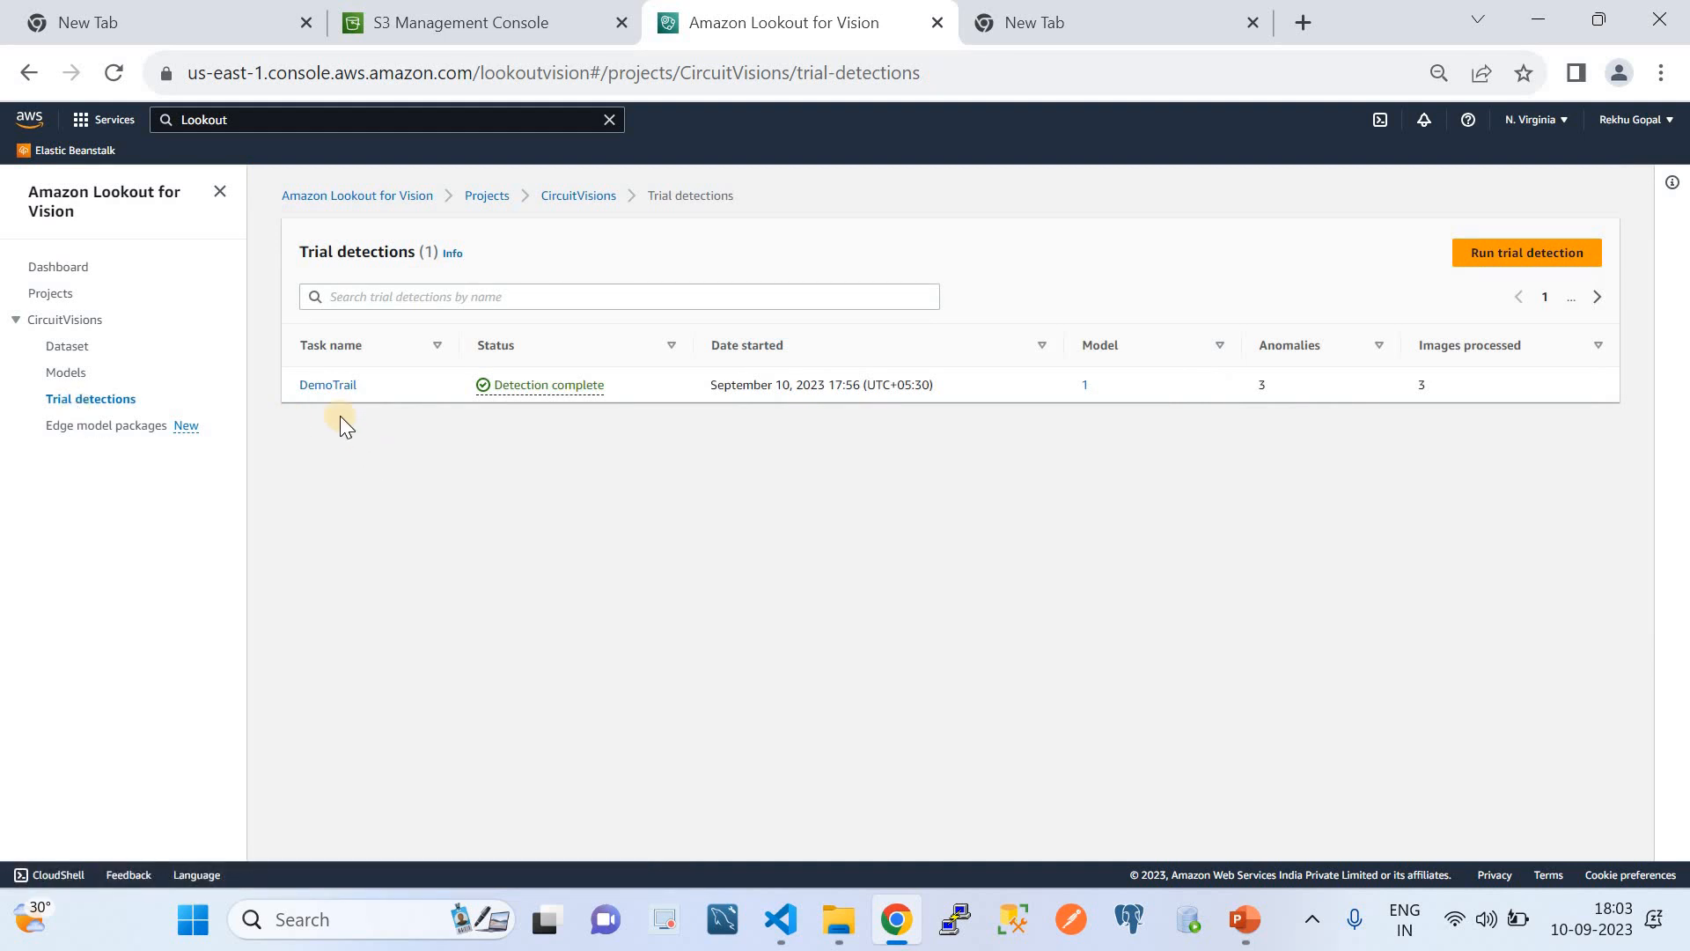
left_click(326, 392)
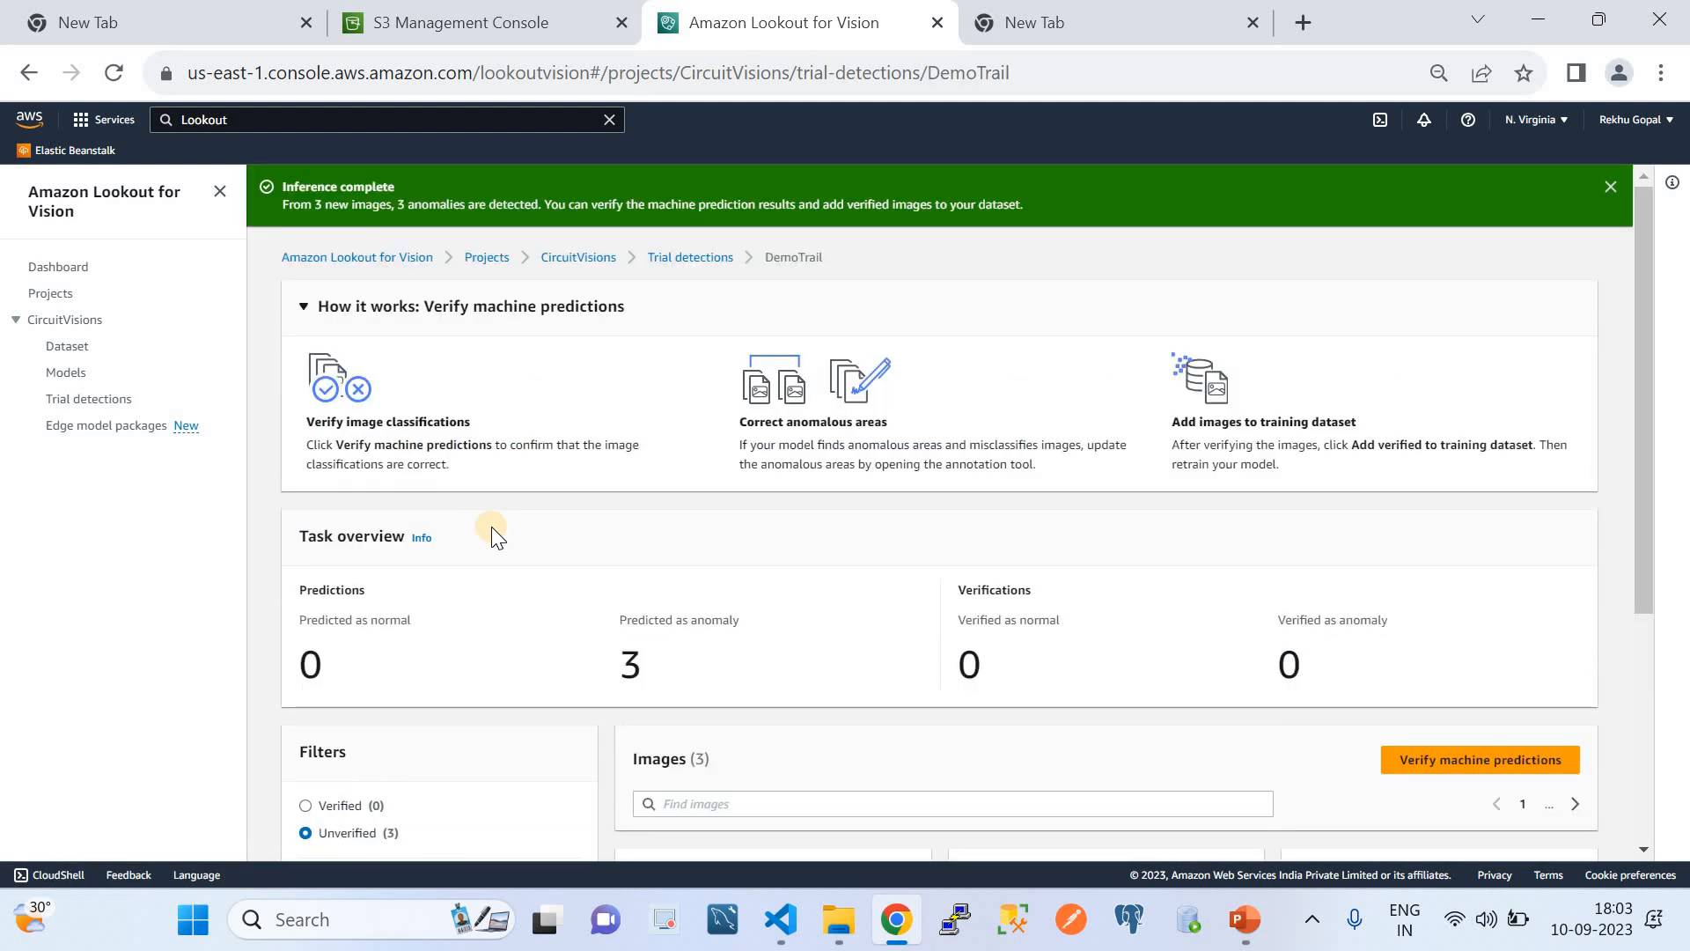
scroll(641, 539, "down", 1)
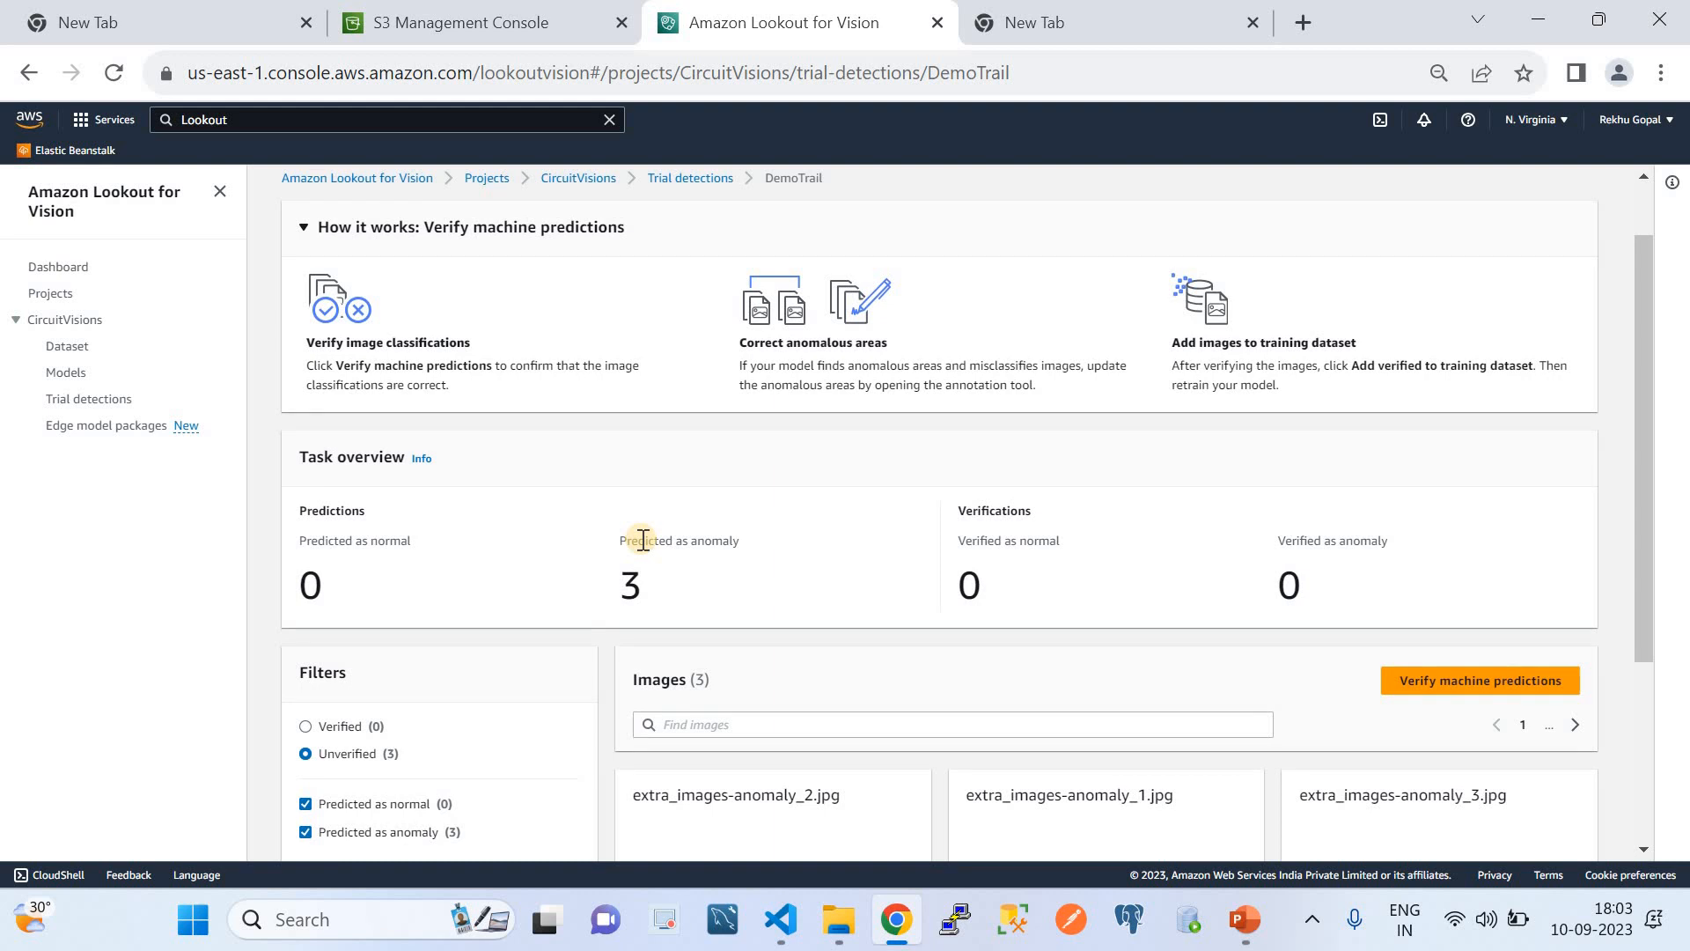
scroll(641, 538, "down", 2)
scroll(641, 539, "up", 3)
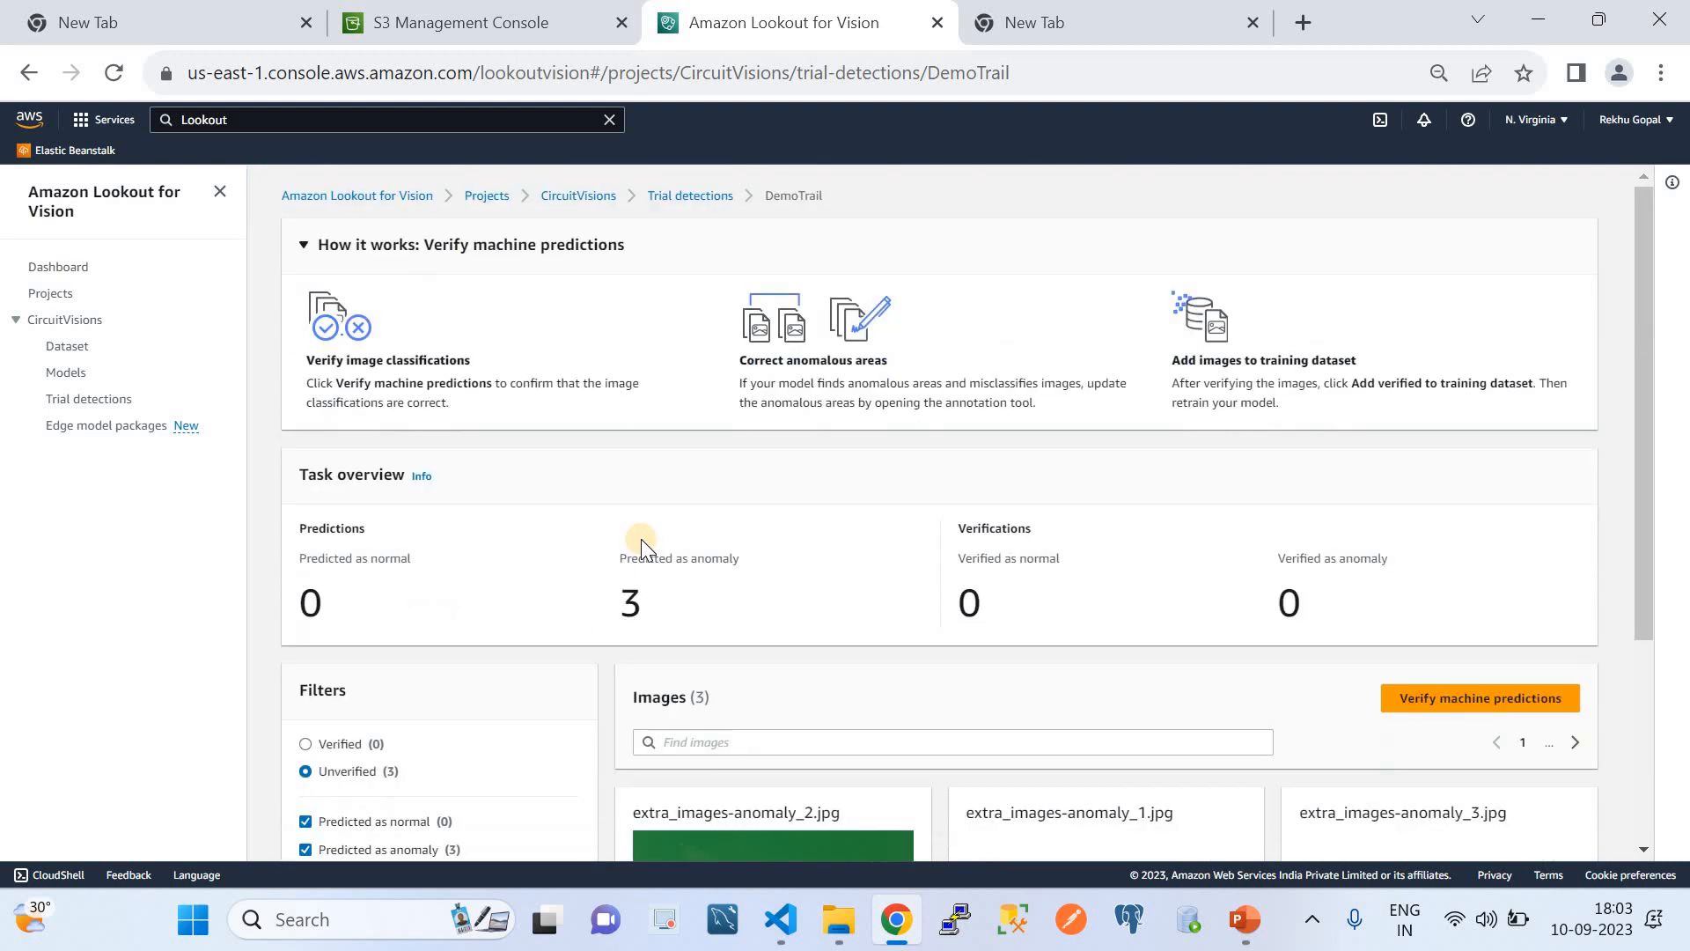
scroll(641, 539, "down", 2)
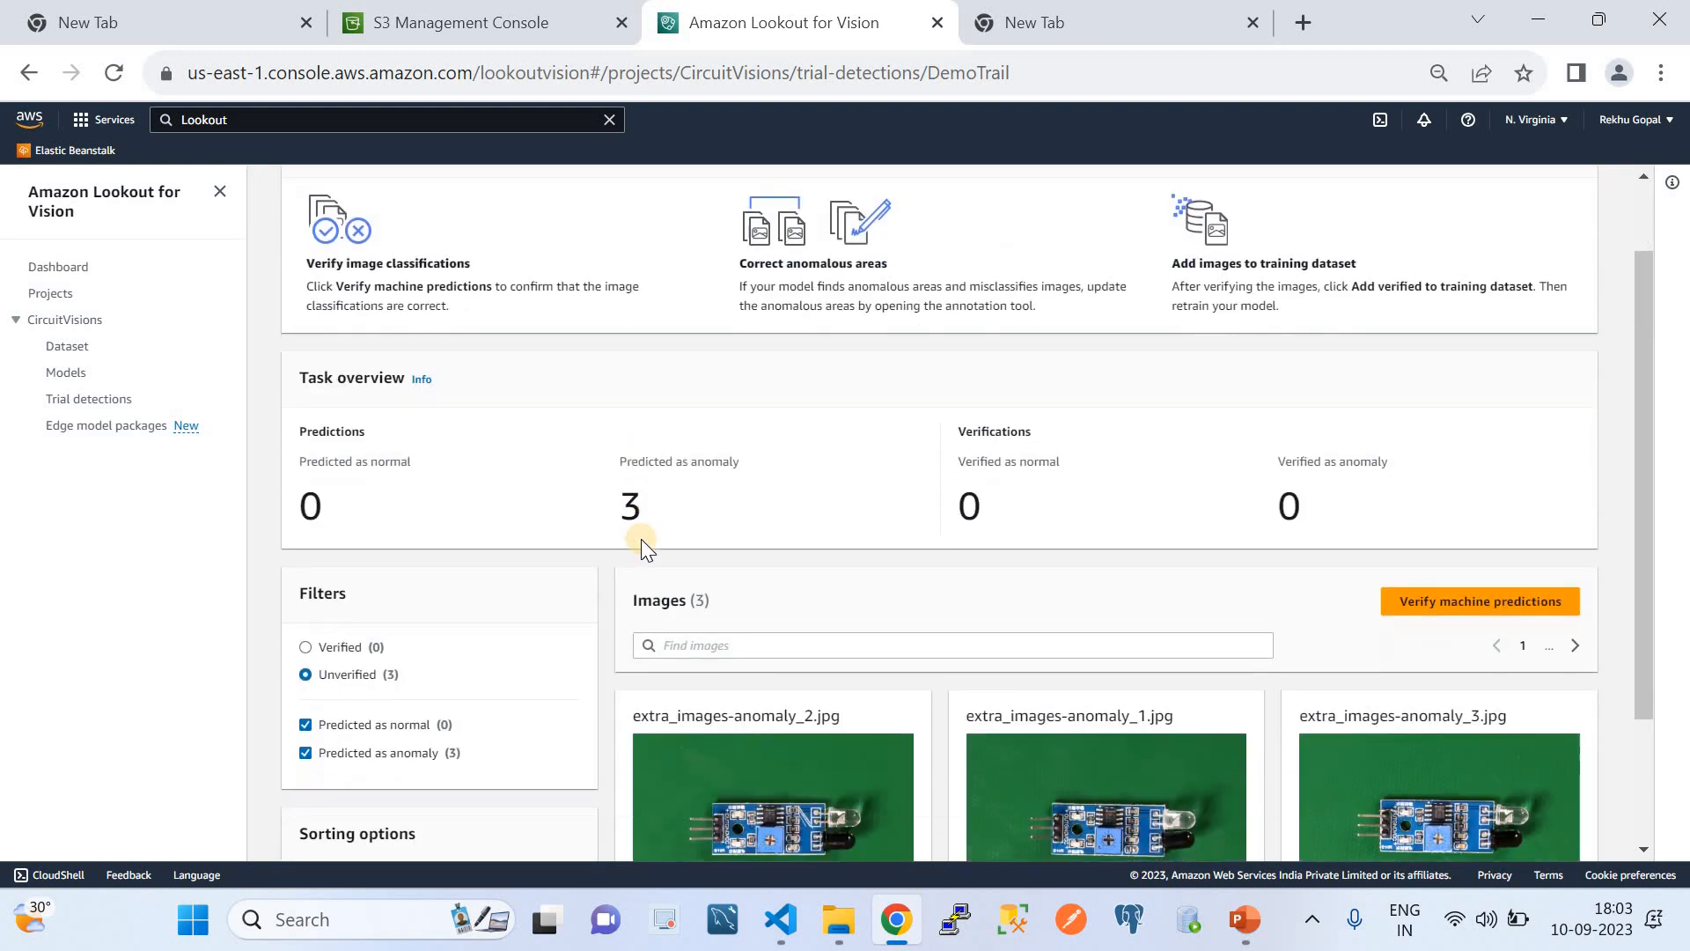
scroll(640, 539, "up", 1)
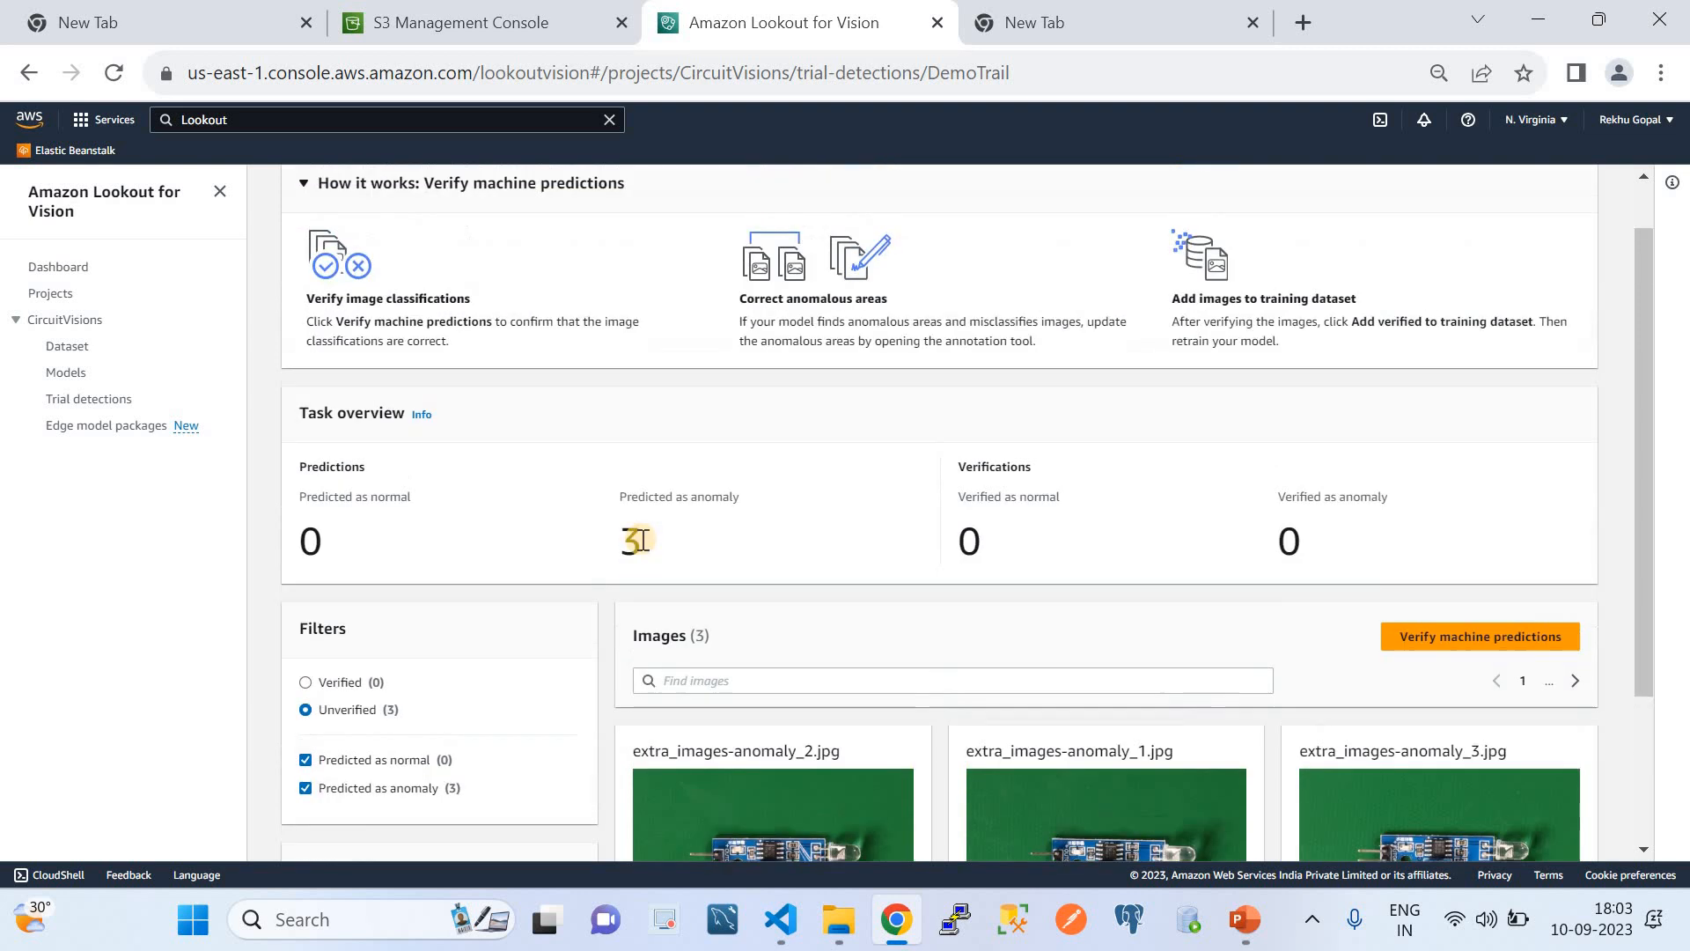
scroll(643, 540, "up", 1)
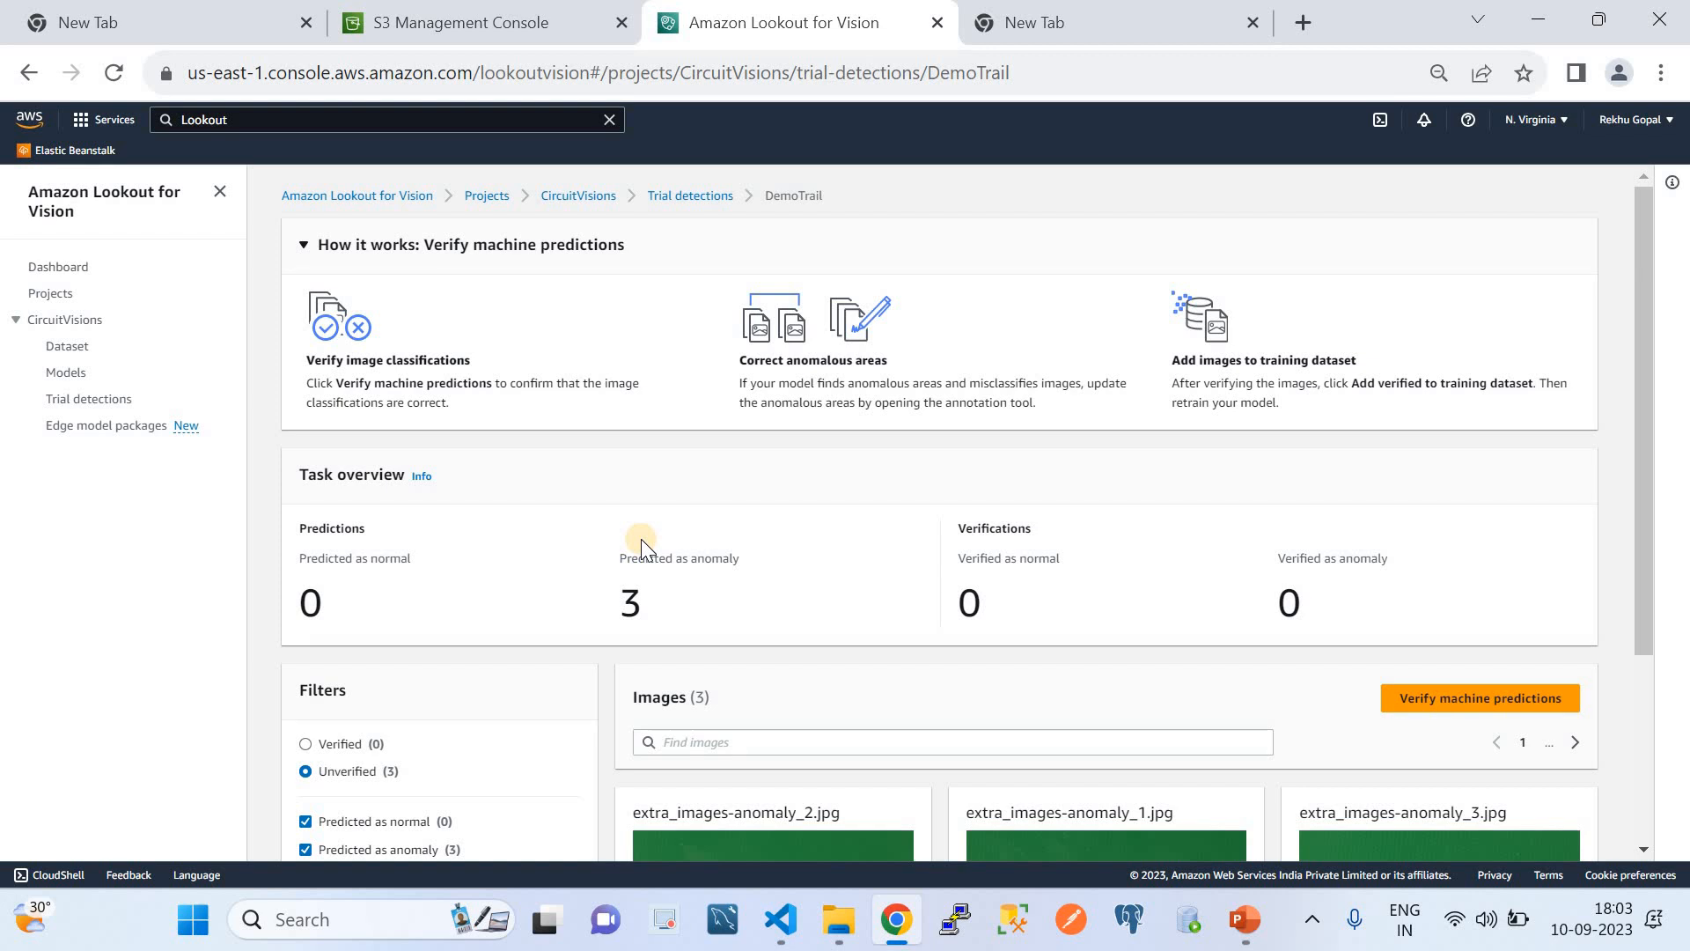
- Examine the prediction and confidence score of each extra image in the DemoTrail results
scroll(641, 539, "down", 2)
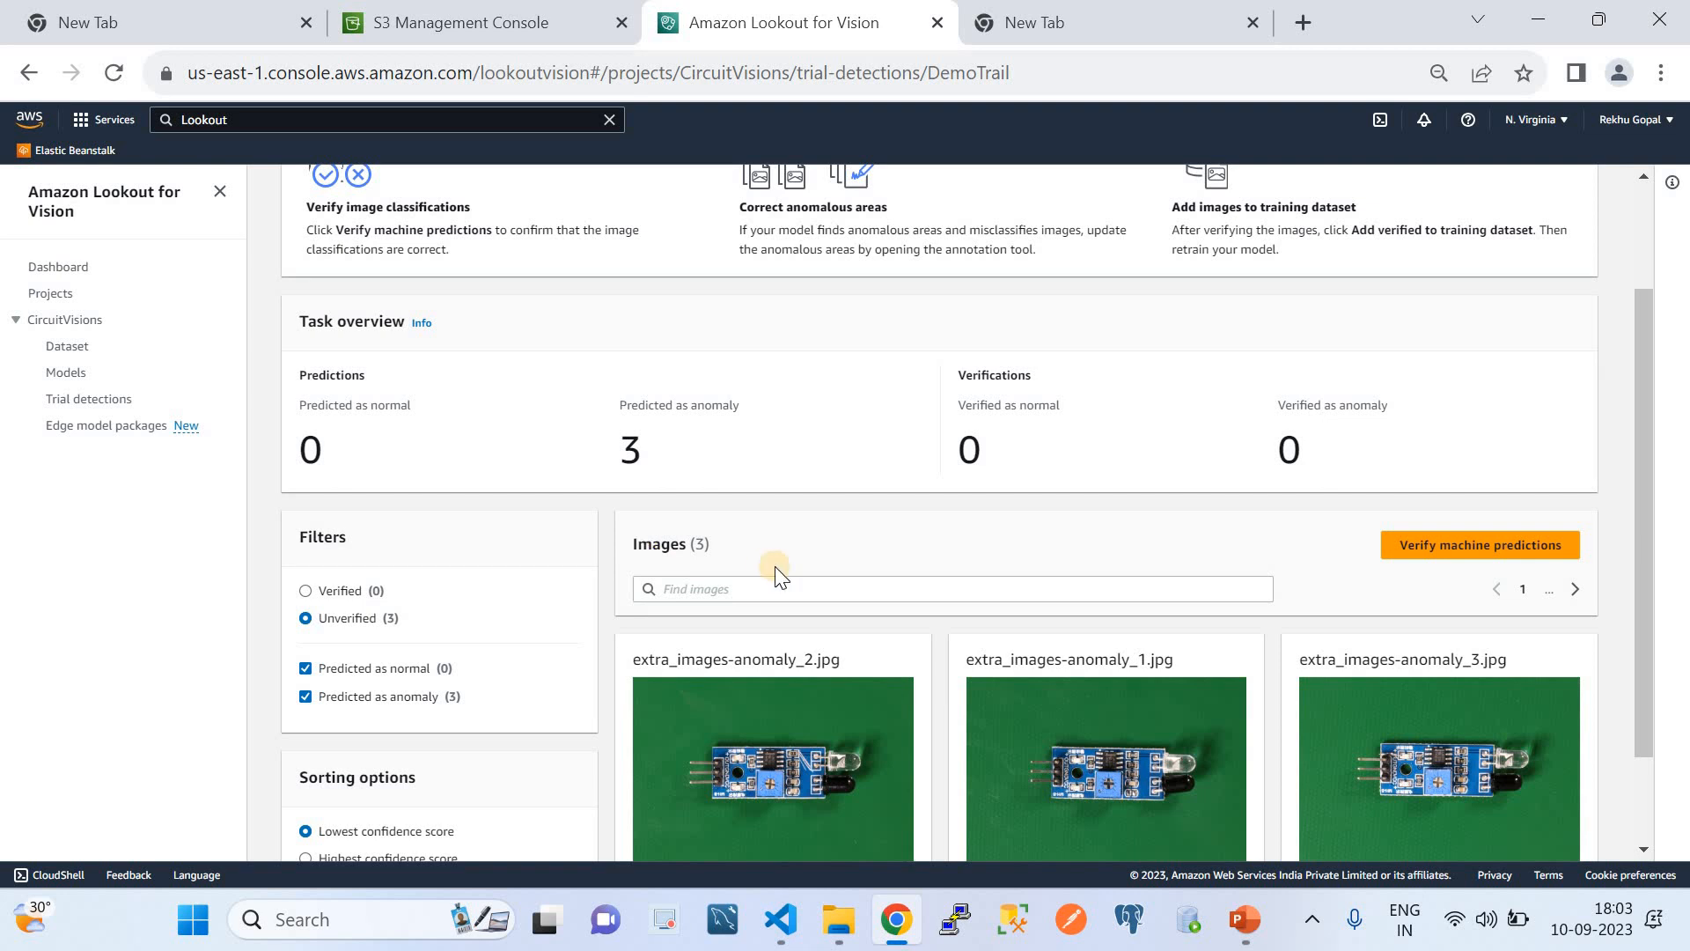
scroll(772, 573, "down", 2)
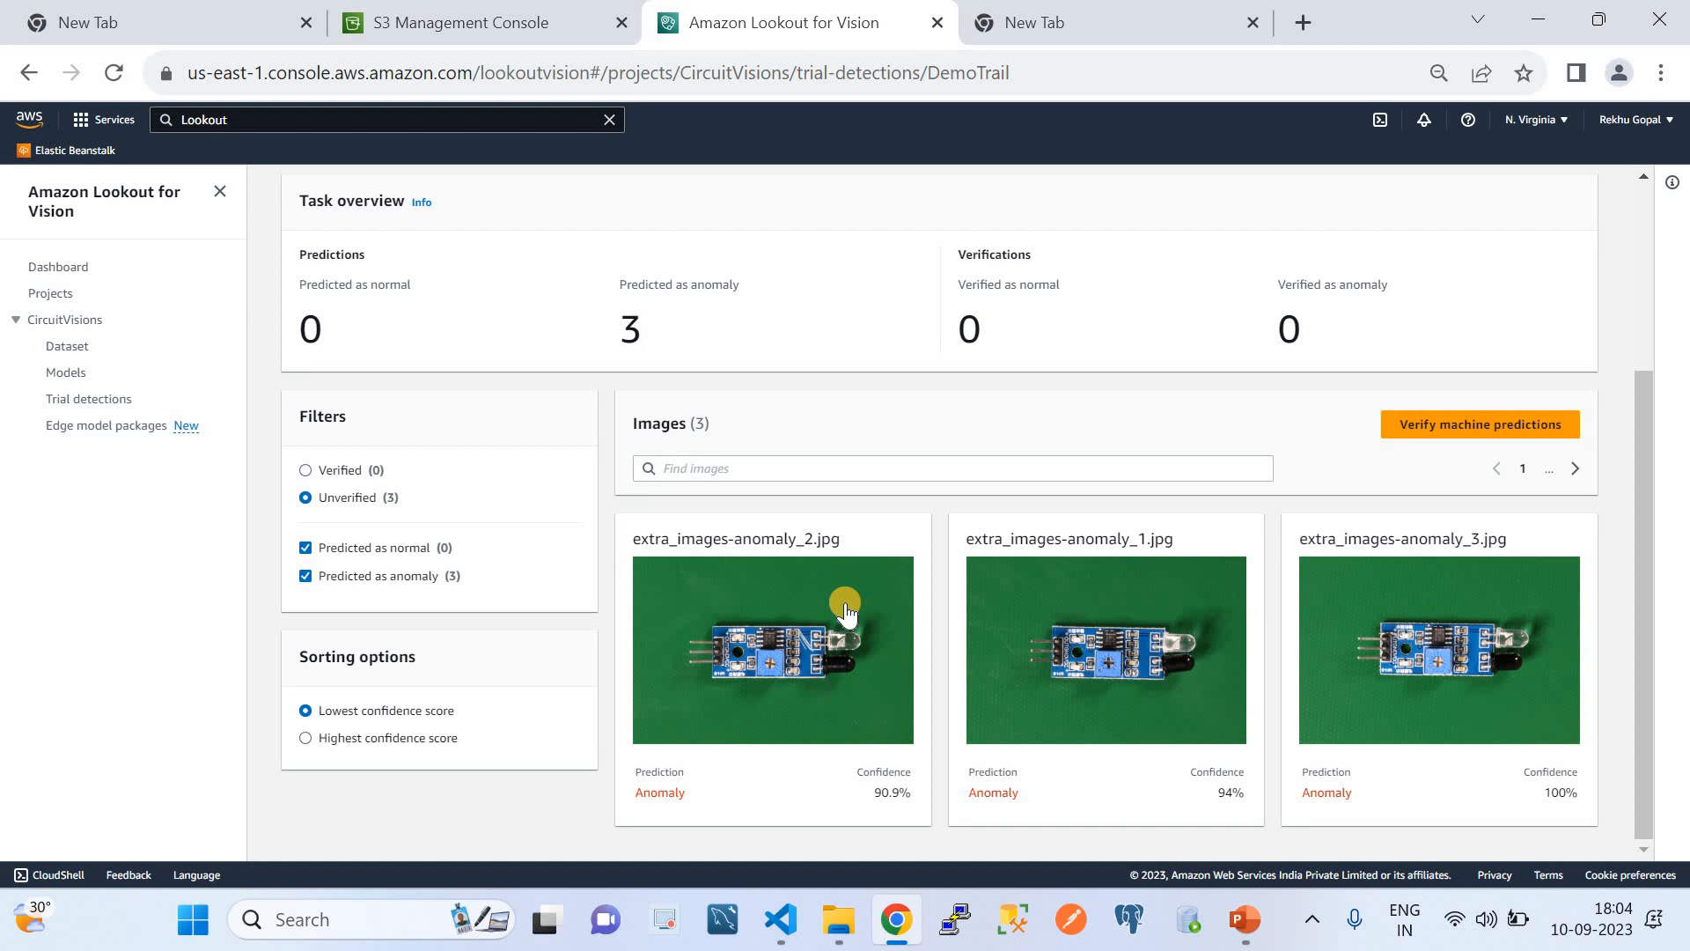
scroll(846, 607, "up", 2)
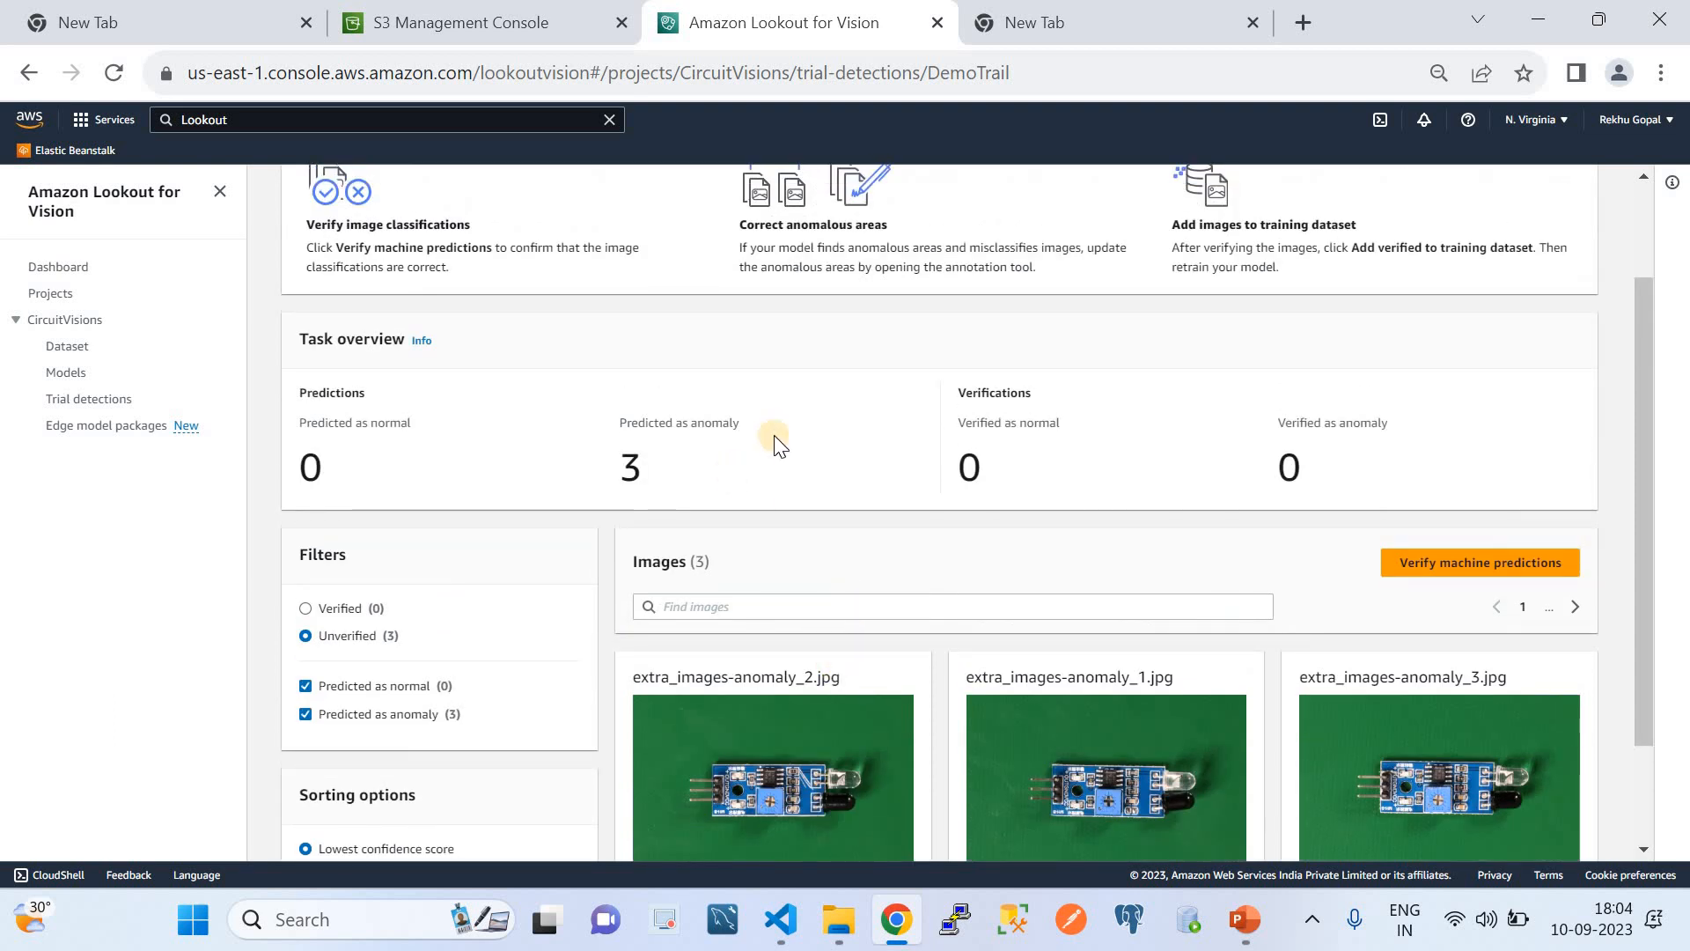
scroll(774, 436, "up", 2)
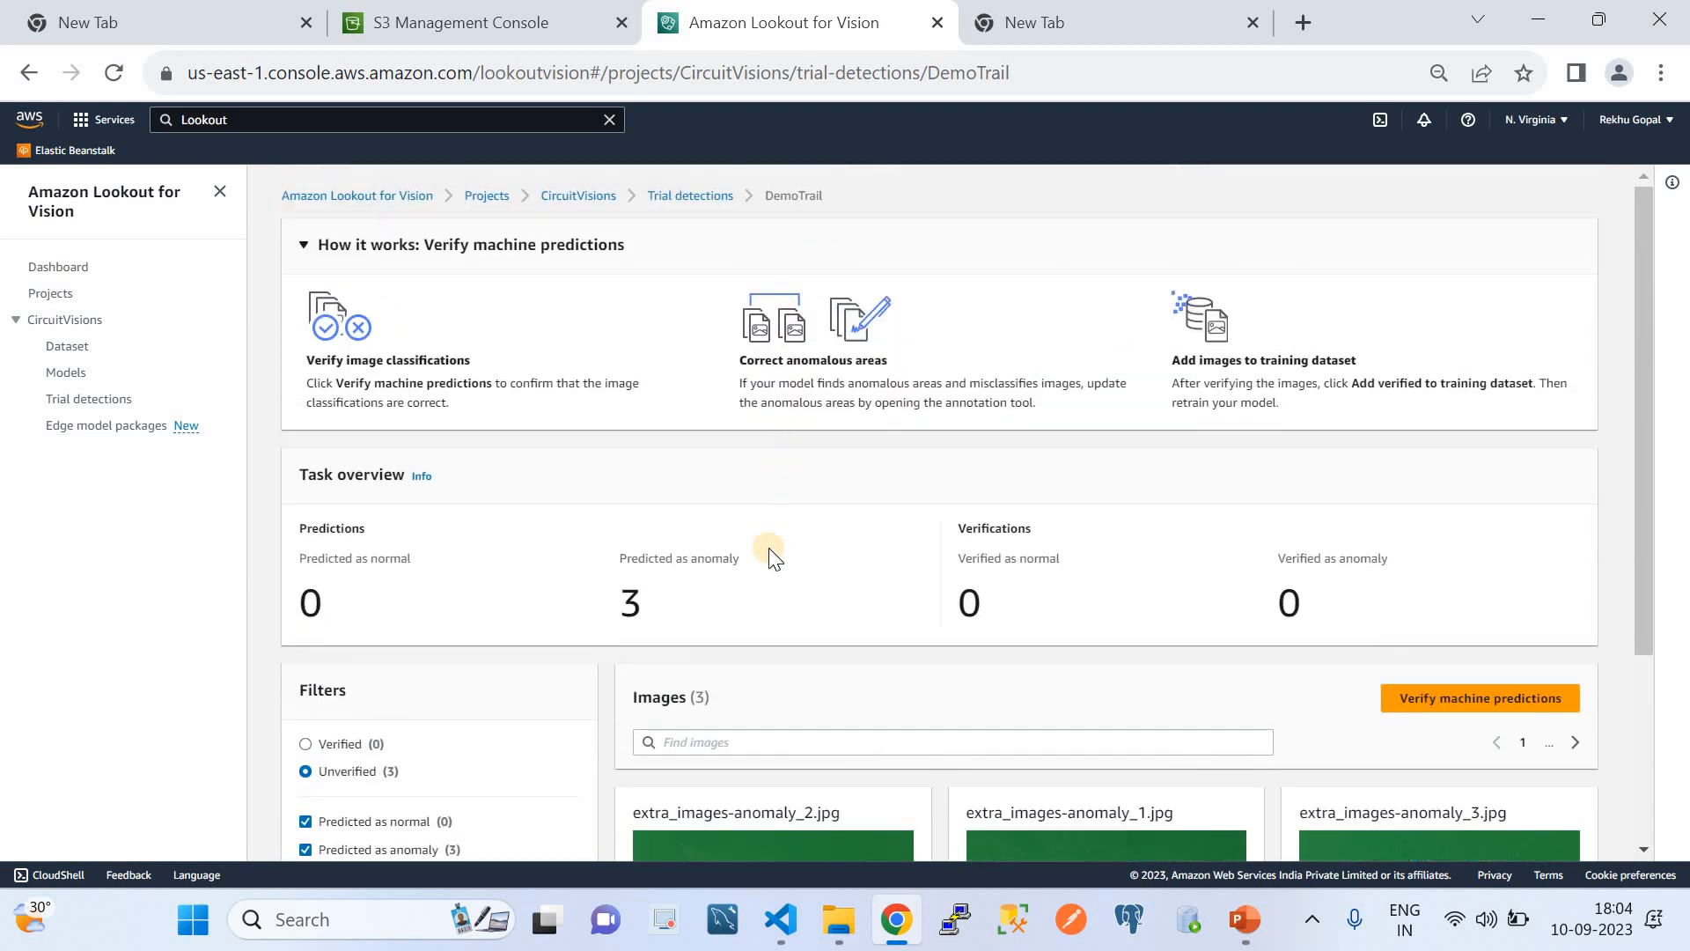
scroll(769, 555, "down", 2)
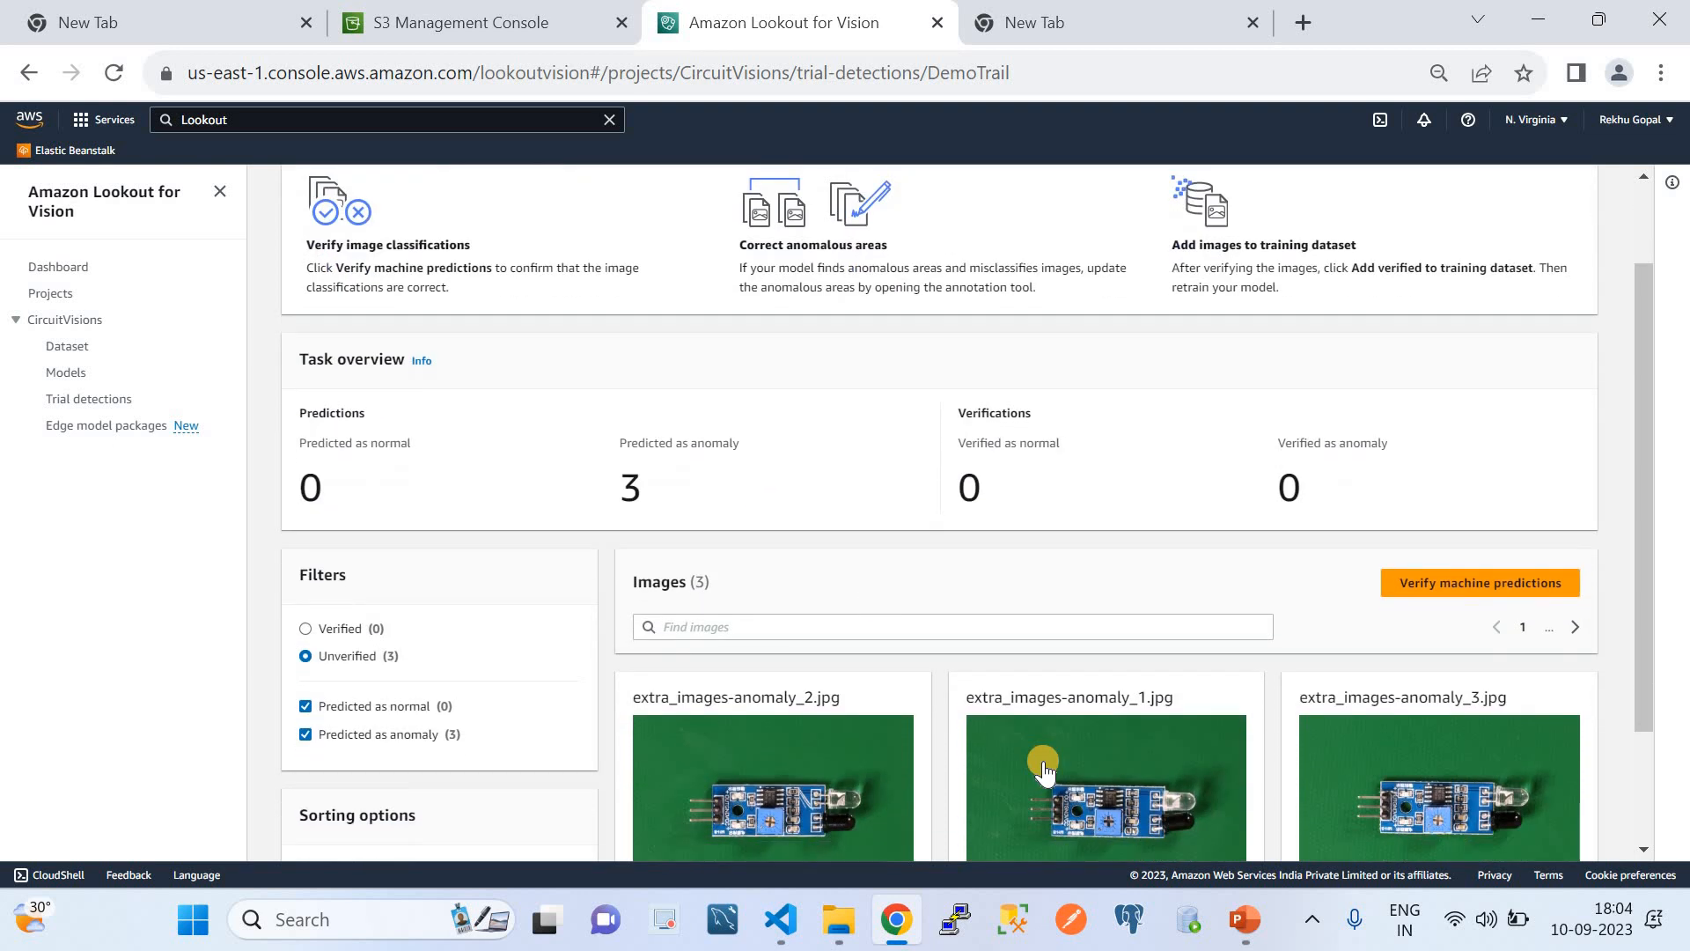
scroll(1068, 561, "down", 2)
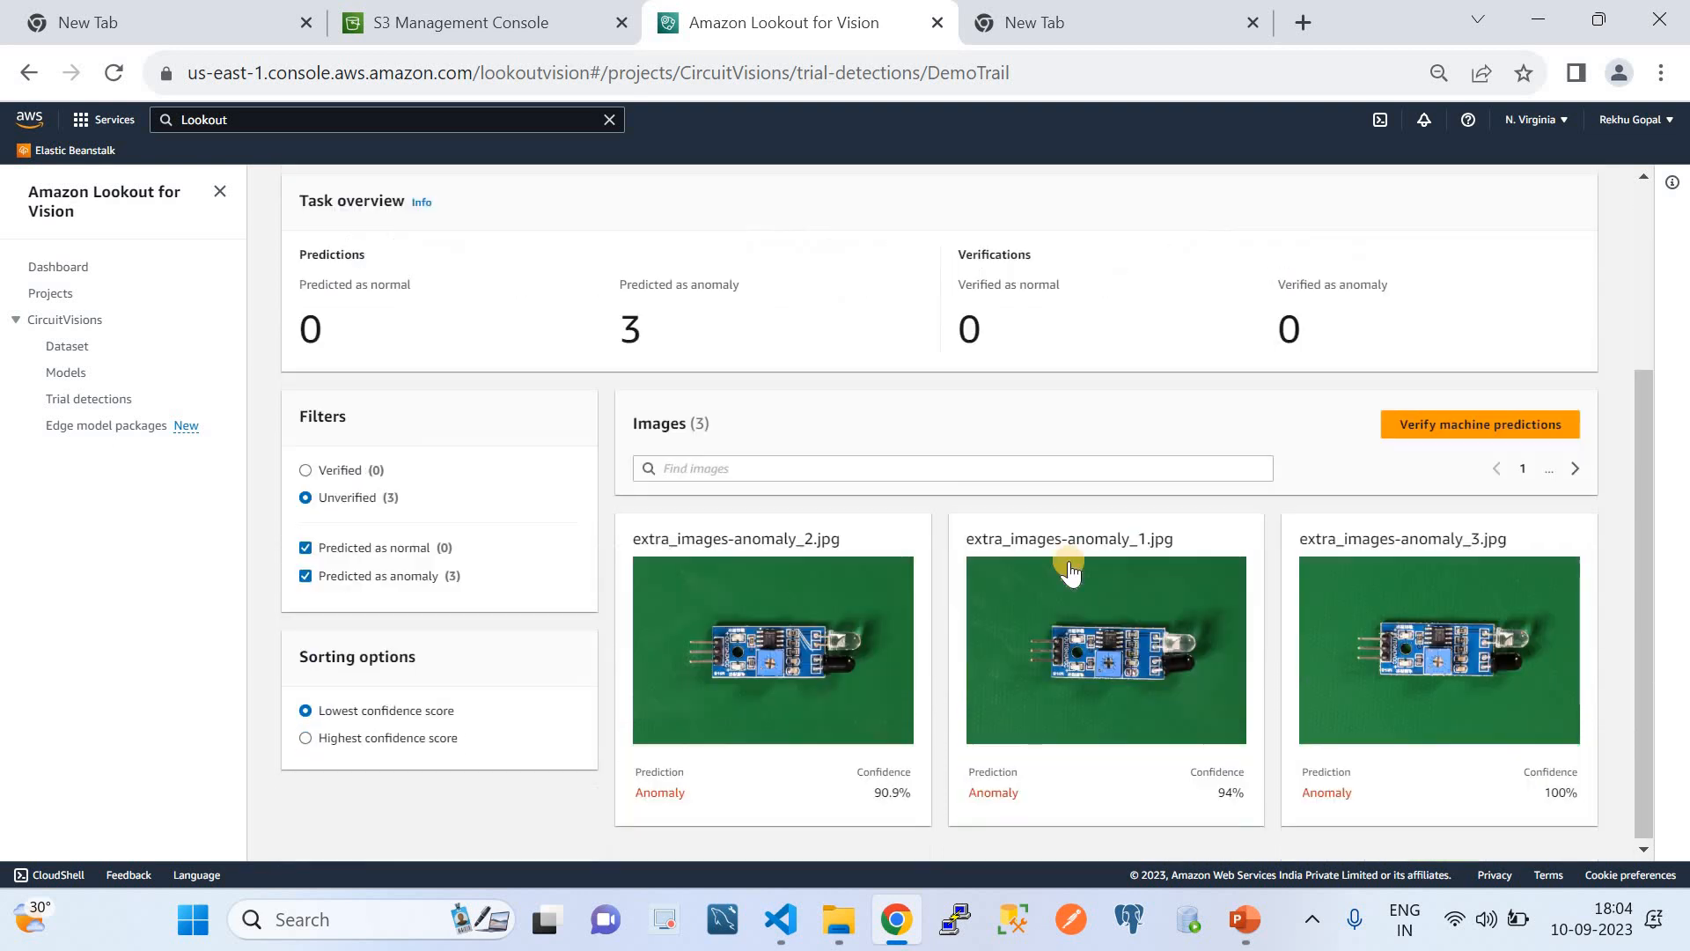
- Switch to PowerPoint to show the Image Based Defect Detection Model architecture slide
left_click(1244, 919)
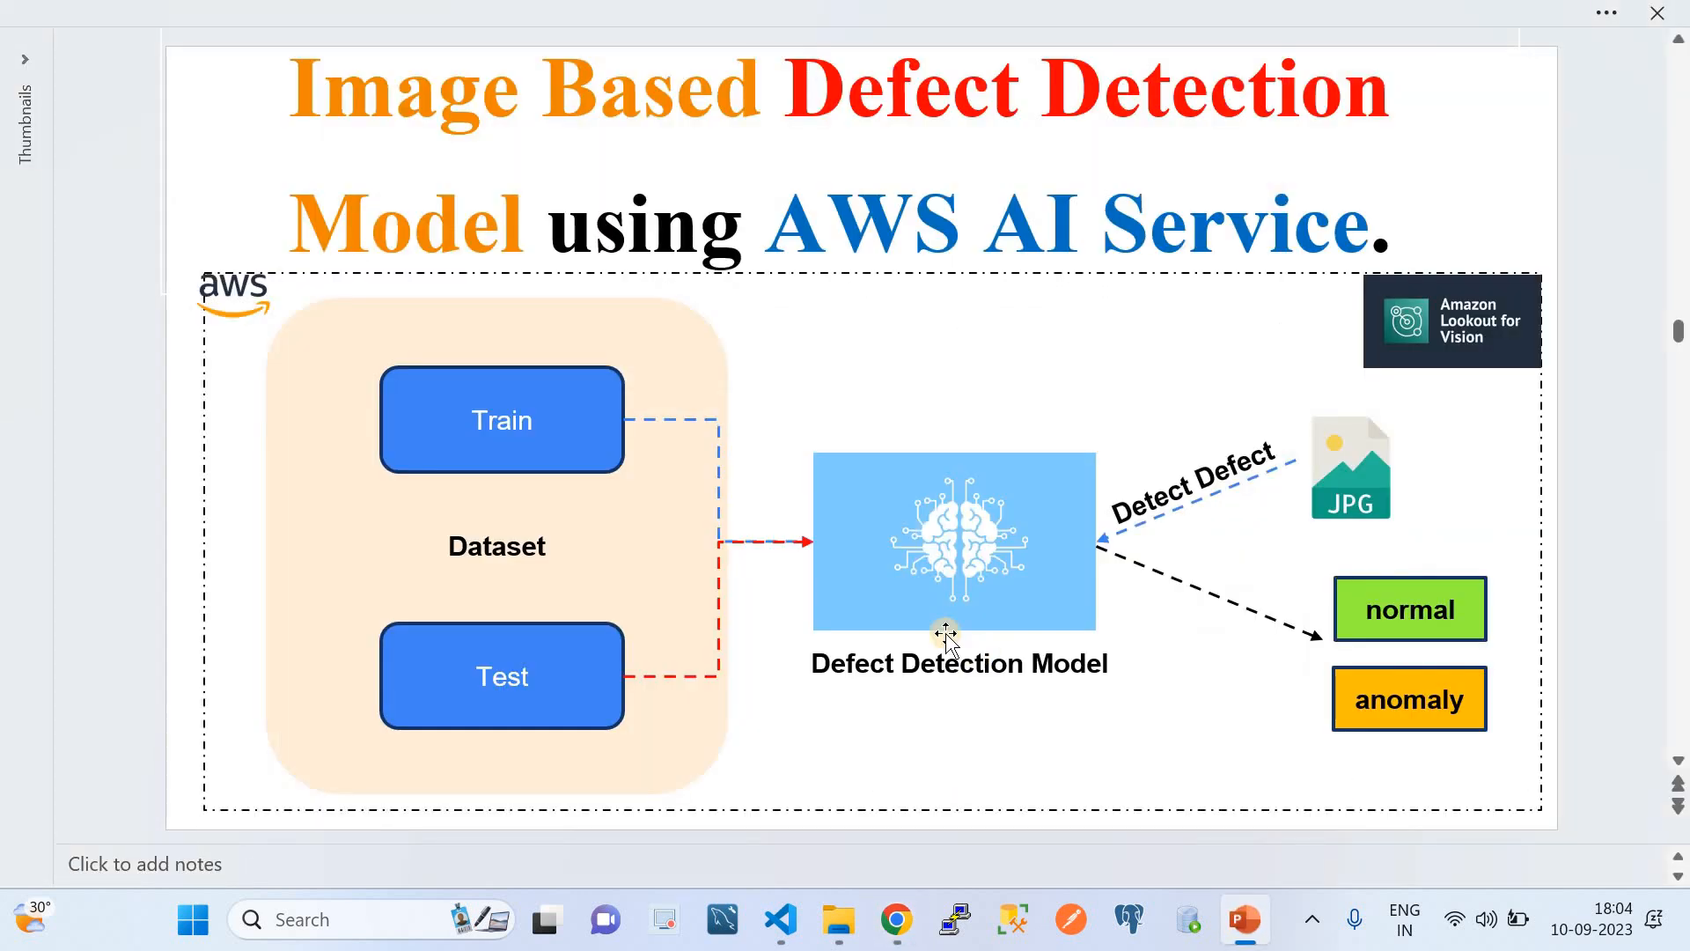